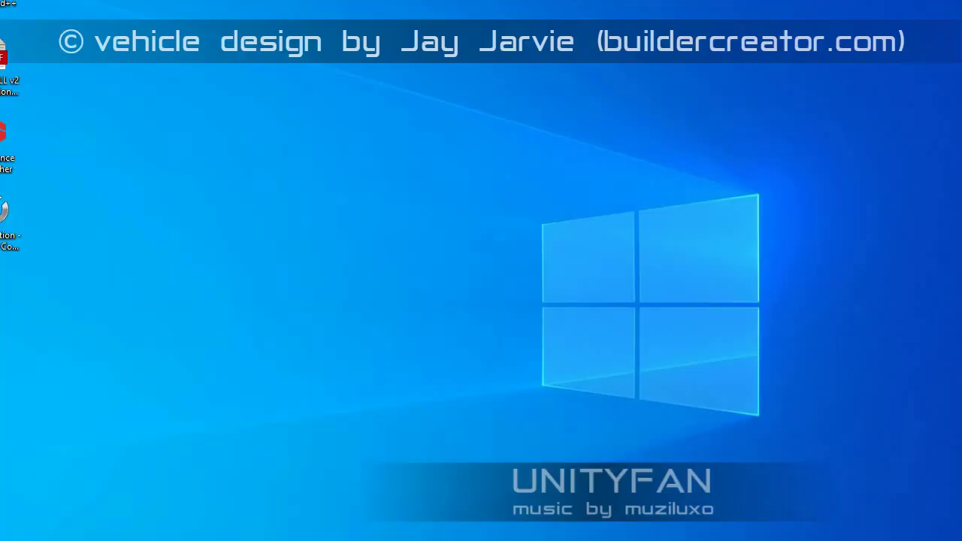
# Step: In File Explorer, copy the super vehicle archive from BeamNG.drive\content\vehicles
pyautogui.press('super+e')
pyautogui.moveTo(406, 39); pyautogui.dragTo(321, 26)
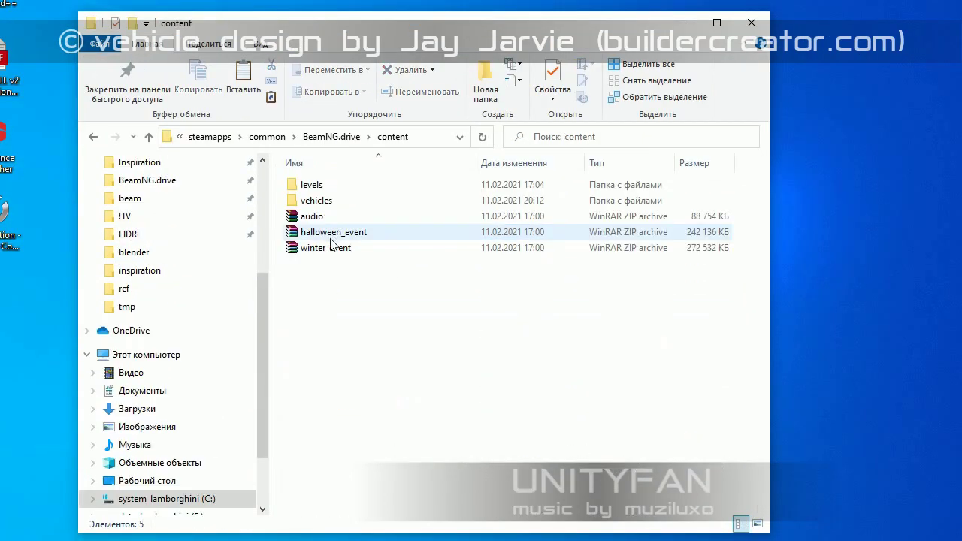
pyautogui.scroll(1, 321, 399)
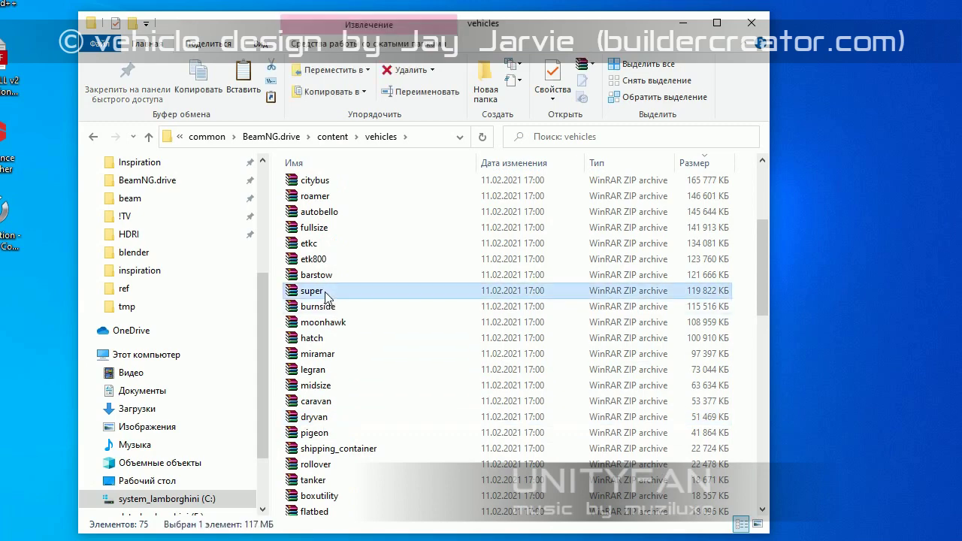
pyautogui.click(148, 275)
pyautogui.rightClick(337, 366)
pyautogui.click(359, 467)
# Step: Extract the pasted archive to super\ in the beam folder and create a new folder inside it
pyautogui.rightClick(309, 297)
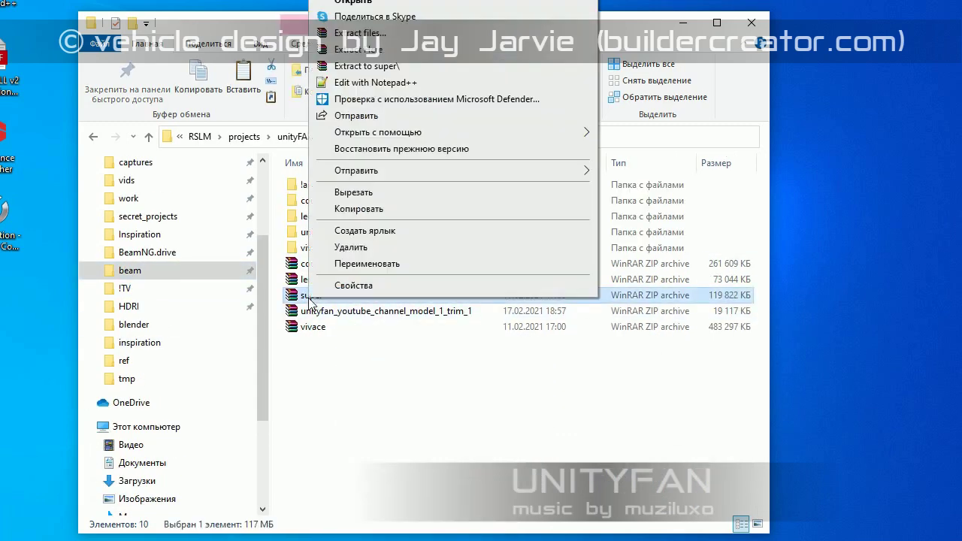
pyautogui.click(382, 66)
pyautogui.doubleClick(316, 232)
pyautogui.rightClick(328, 268)
pyautogui.click(466, 423)
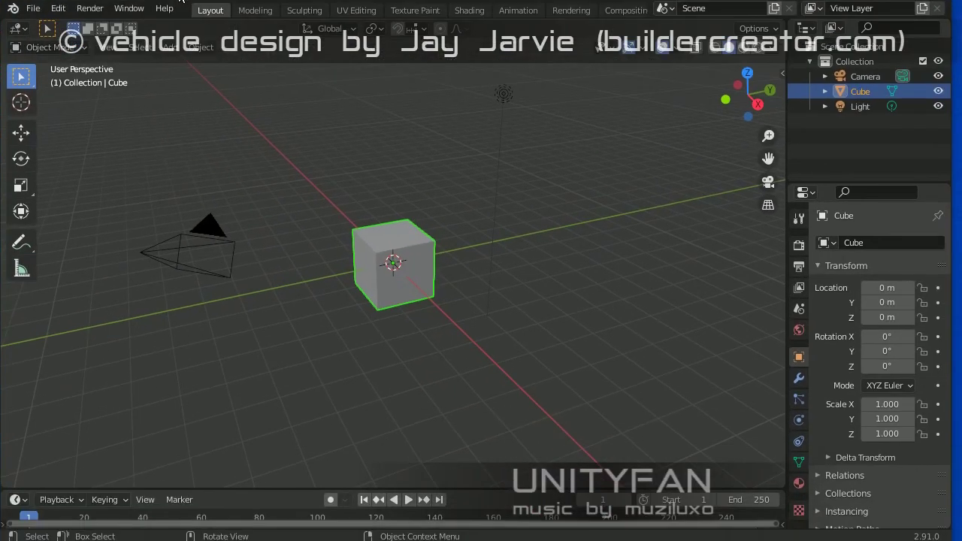
# Step: Delete the default camera, cube and light from the Blender scene
pyautogui.scroll(-3, 257, 124)
pyautogui.moveTo(552, 391); pyautogui.dragTo(208, 118)
pyautogui.press('x')
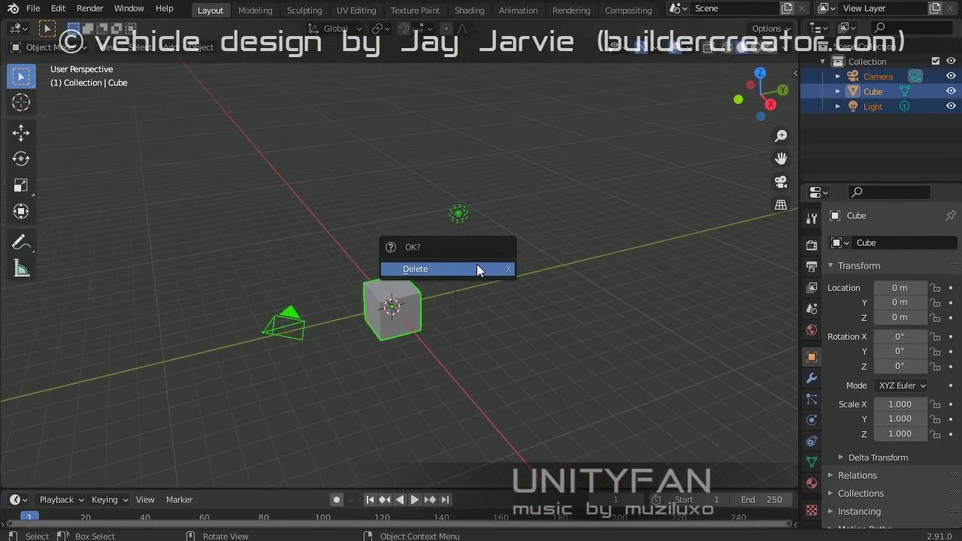
pyautogui.click(476, 266)
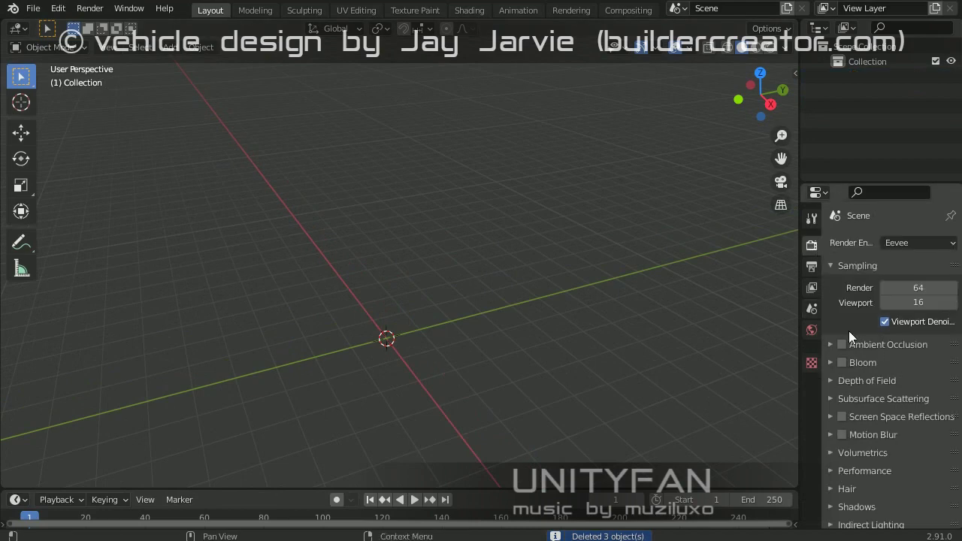
# Step: Import the super car's Collada (.dae) model from super\vehicles\super and orbit around it
pyautogui.click(33, 8)
pyautogui.moveTo(81, 213)
pyautogui.click(196, 211)
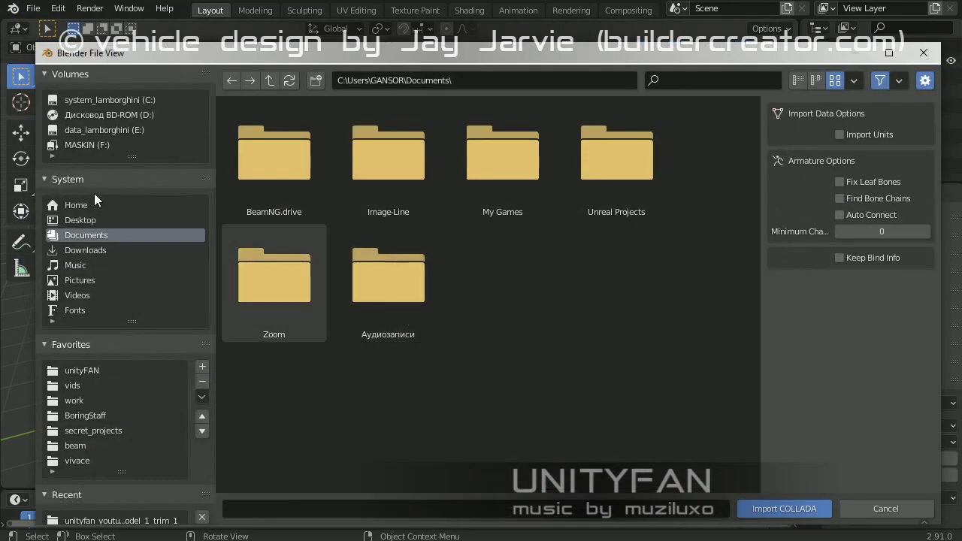
pyautogui.click(75, 179)
pyautogui.click(82, 374)
pyautogui.click(269, 79)
pyautogui.doubleClick(618, 154)
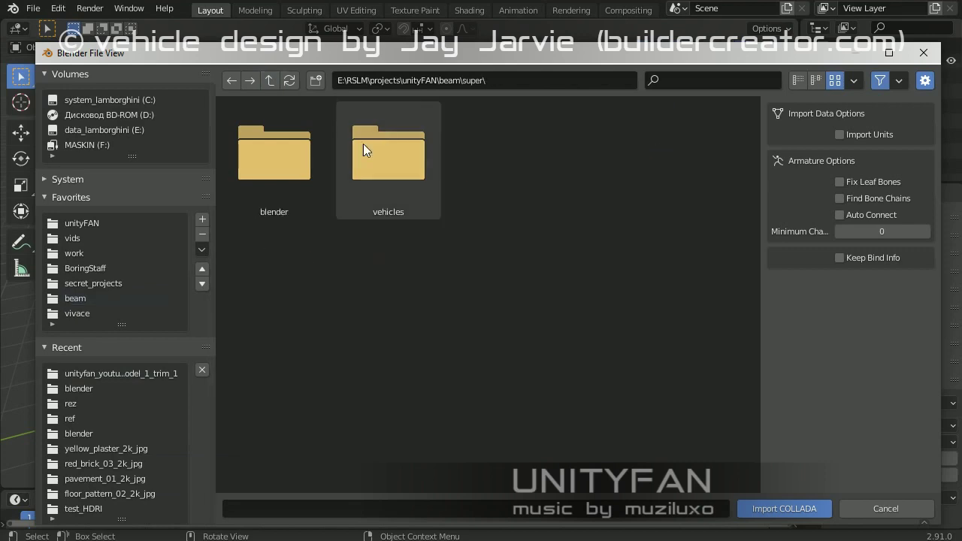
pyautogui.doubleClick(363, 143)
pyautogui.doubleClick(368, 150)
pyautogui.click(771, 512)
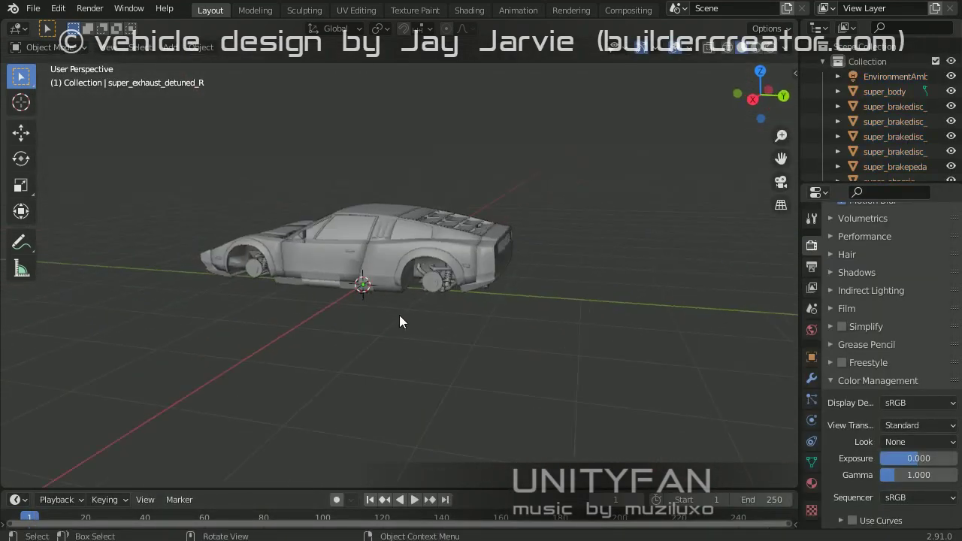
pyautogui.moveTo(399, 322)
pyautogui.mouseDown(button='middle')
pyautogui.moveTo(612, 264)
pyautogui.moveTo(458, 291)
pyautogui.moveTo(568, 319)
pyautogui.moveTo(60, 46)
pyautogui.mouseUp(button='middle')
pyautogui.moveTo(278, 334)
pyautogui.mouseDown(button='middle')
pyautogui.moveTo(474, 436)
pyautogui.moveTo(609, 376)
pyautogui.moveTo(650, 371)
pyautogui.moveTo(571, 451)
pyautogui.mouseUp(button='middle')
# Step: Save the scene as super_001.blend in the beam\super folder
pyautogui.click(33, 9)
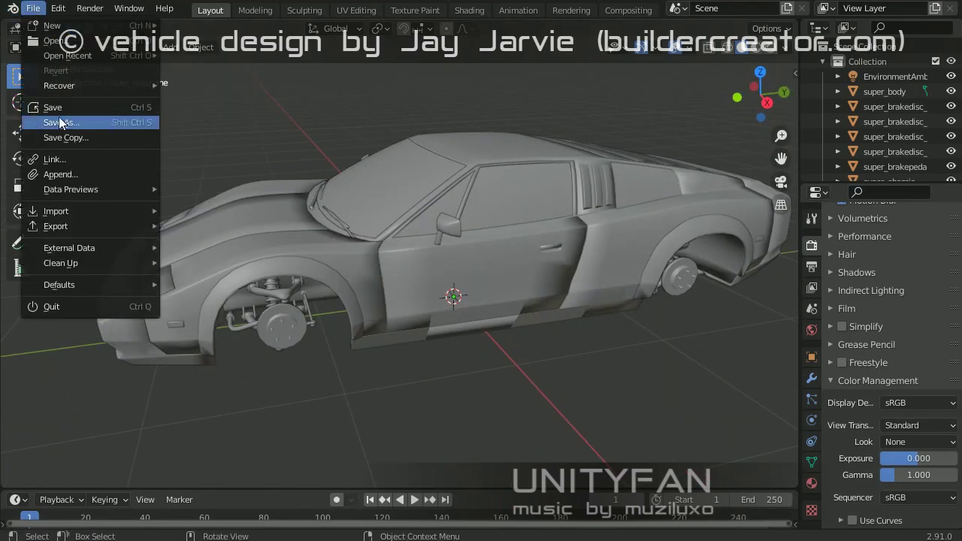
pyautogui.click(47, 122)
pyautogui.click(275, 81)
pyautogui.doubleClick(409, 169)
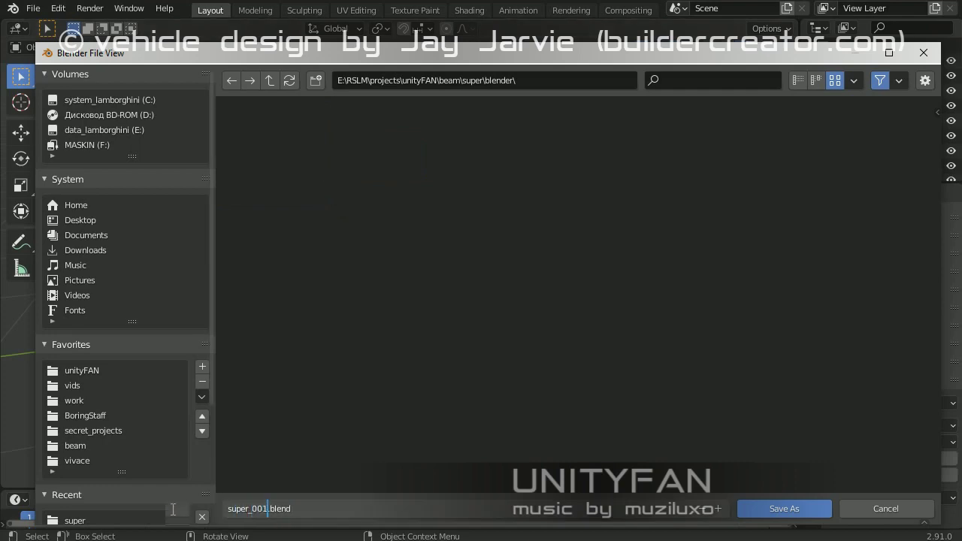
pyautogui.press('Return')
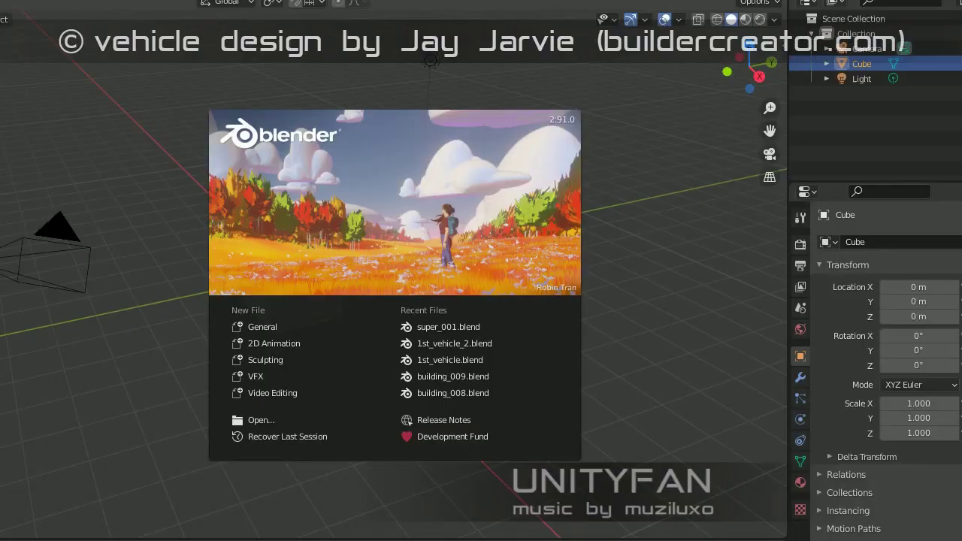
# Step: In a new Blender window, open superdupercar.blend from the superdupercar project folder
pyautogui.press('Escape')
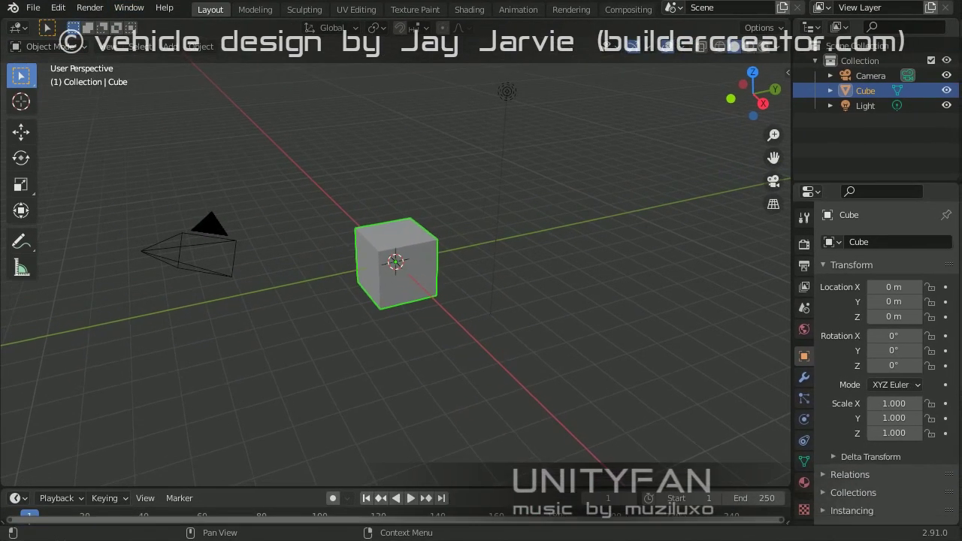
pyautogui.click(33, 7)
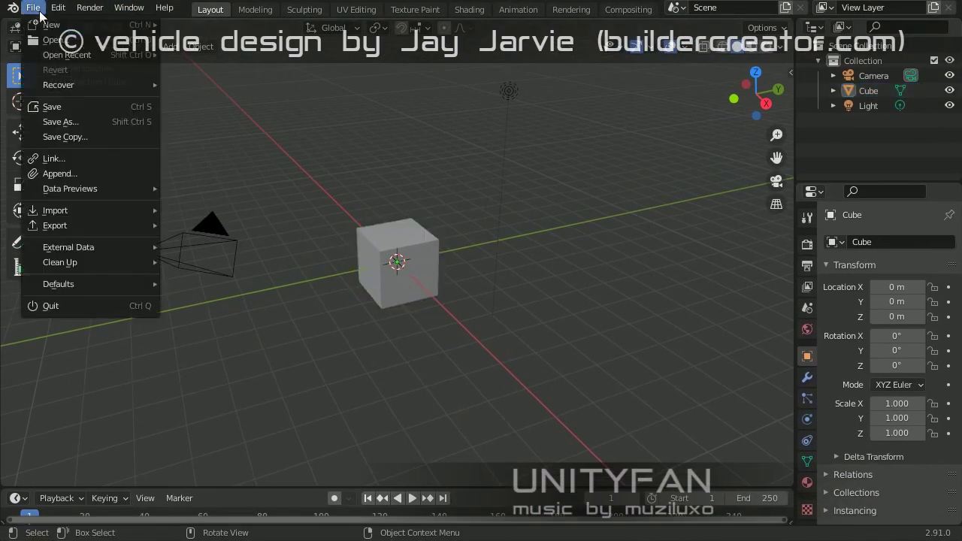
pyautogui.click(218, 59)
pyautogui.click(510, 295)
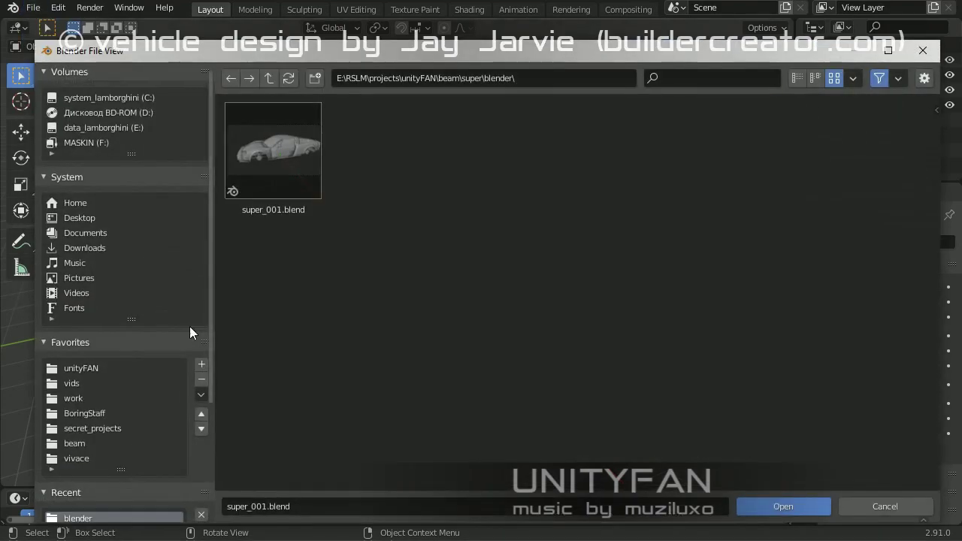
pyautogui.click(80, 368)
pyautogui.scroll(-5, 501, 351)
pyautogui.click(306, 381)
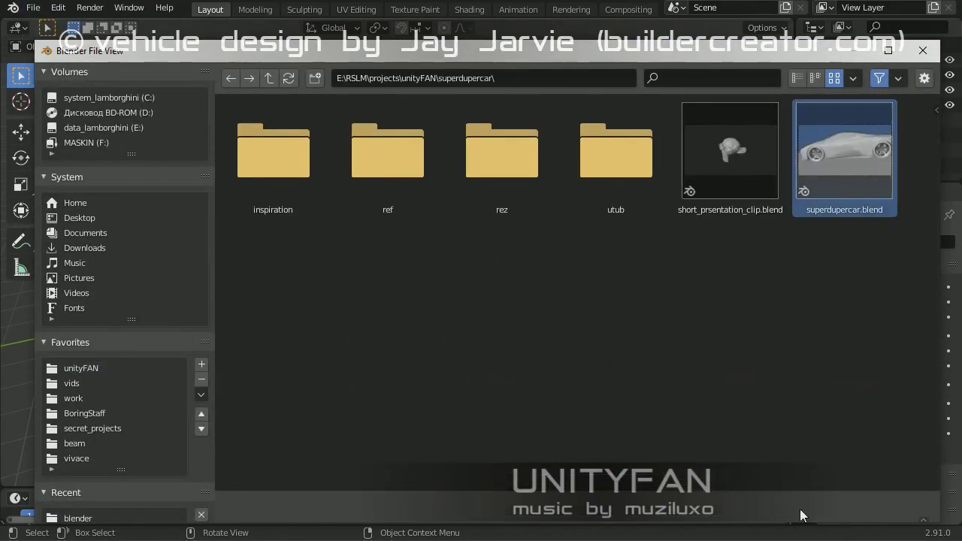
pyautogui.click(800, 515)
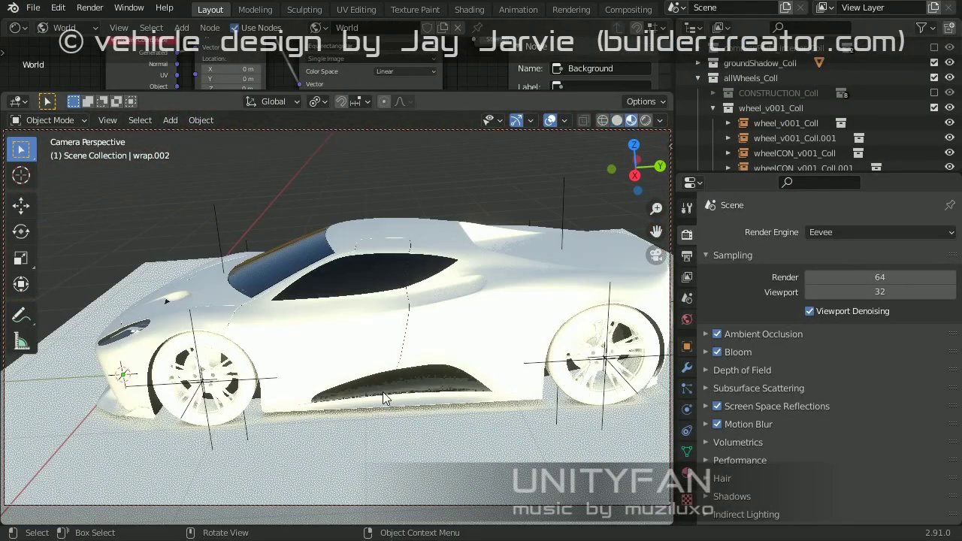
# Step: Box-select the red car's body parts and move them into the arete_body_Coll collection with M
pyautogui.moveTo(482, 374); pyautogui.dragTo(480, 381, button='middle')
pyautogui.scroll(-3, 481, 381)
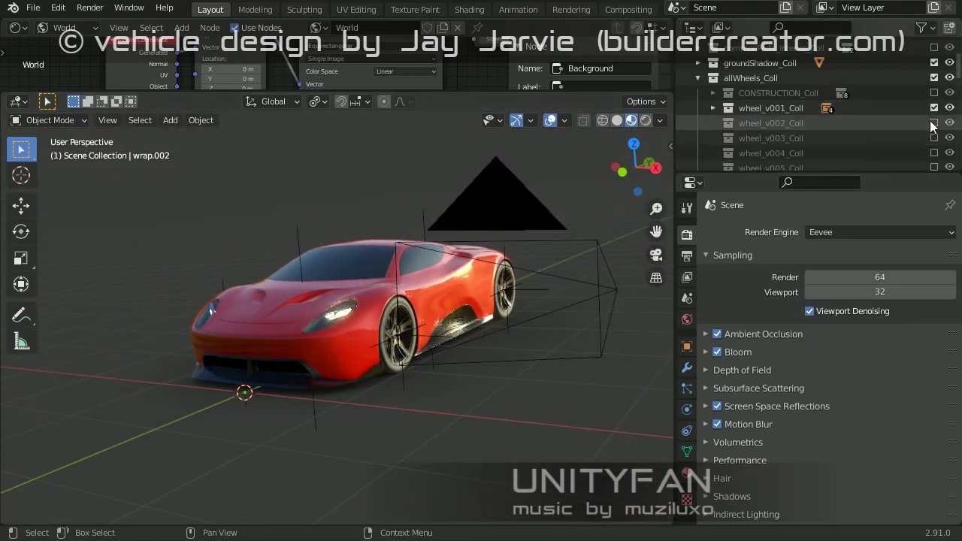
pyautogui.moveTo(639, 187)
pyautogui.mouseDown(button='middle')
pyautogui.moveTo(606, 249)
pyautogui.moveTo(579, 435)
pyautogui.mouseUp(button='middle')
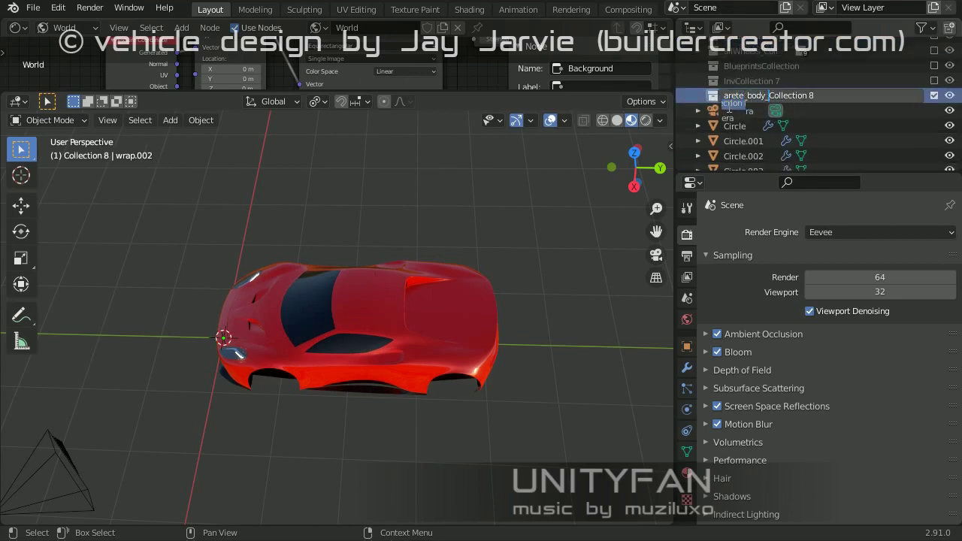
pyautogui.moveTo(654, 169)
pyautogui.mouseDown()
pyautogui.moveTo(212, 260)
pyautogui.moveTo(417, 337)
pyautogui.mouseUp()
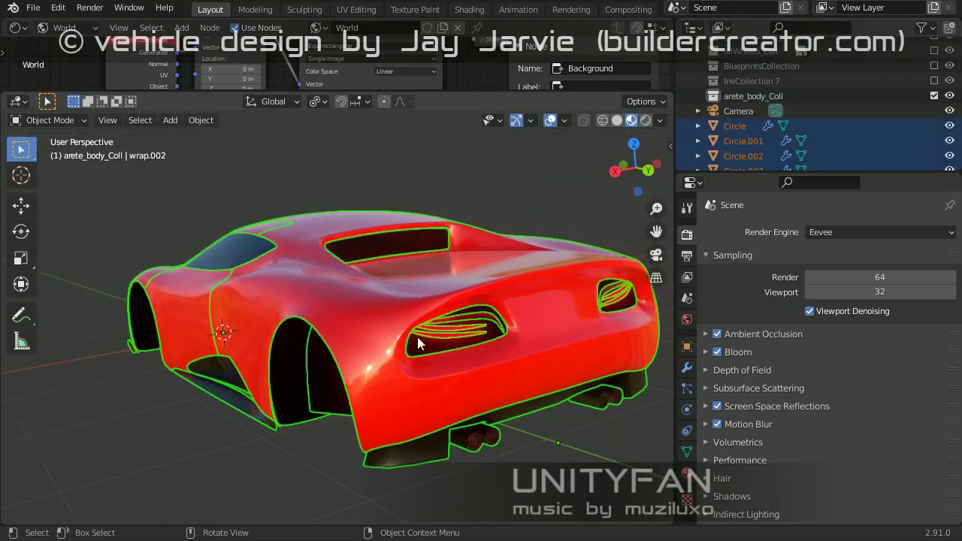
pyautogui.moveTo(417, 337); pyautogui.dragTo(659, 277, button='middle')
pyautogui.press('m')
pyautogui.click(511, 399)
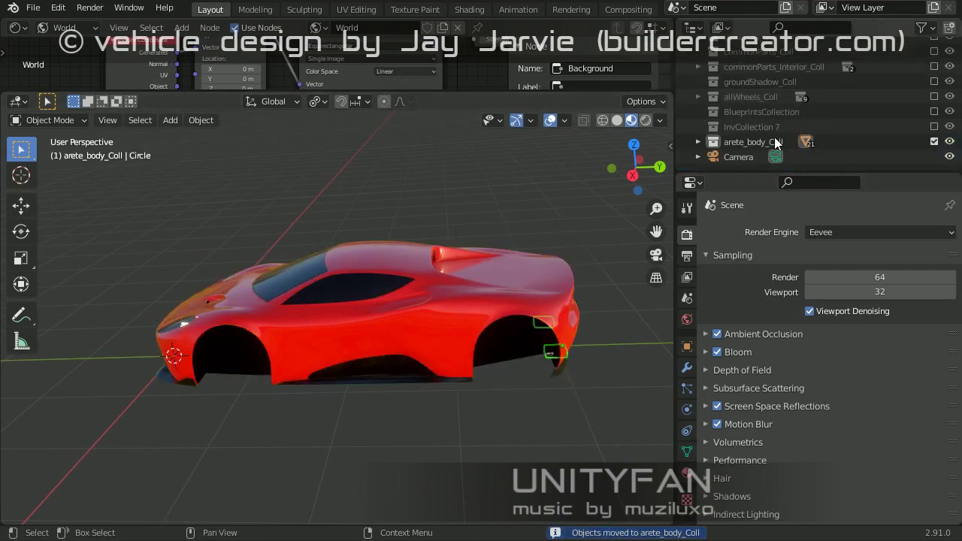
pyautogui.click(778, 143)
pyautogui.moveTo(571, 248); pyautogui.dragTo(486, 288, button='middle')
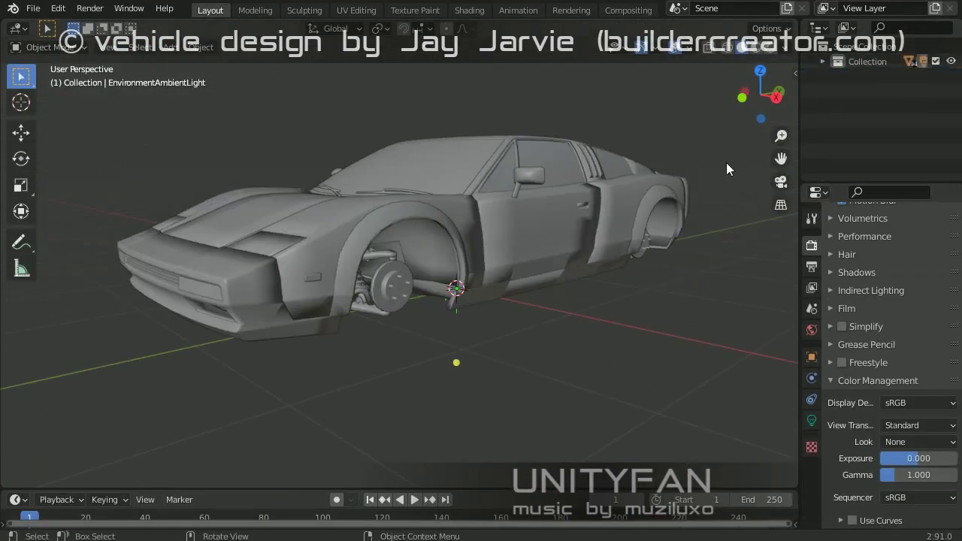
# Step: Append the arete_body_Coll collection from superdupercar.blend into the super_001 scene
pyautogui.click(33, 8)
pyautogui.click(59, 177)
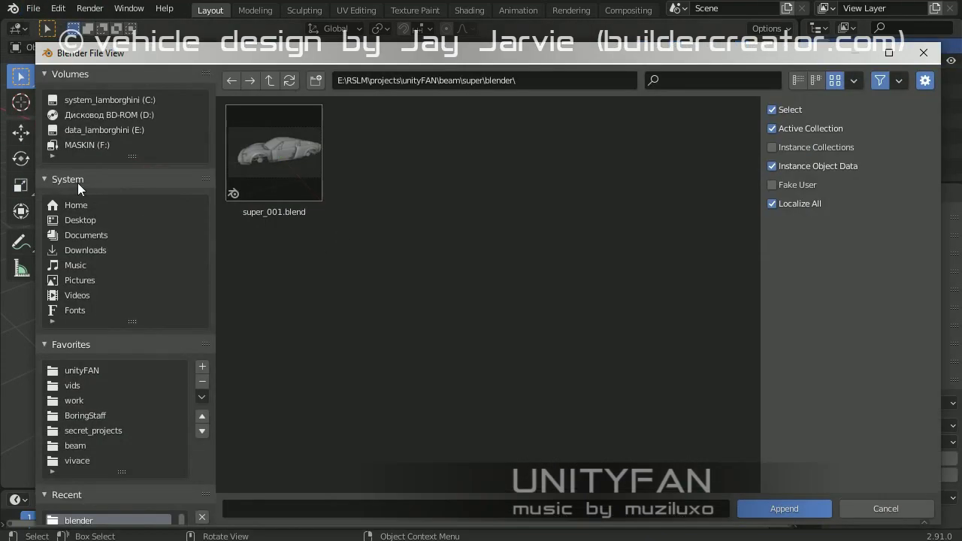
pyautogui.click(71, 180)
pyautogui.click(81, 224)
pyautogui.scroll(-3, 511, 300)
pyautogui.doubleClick(273, 436)
pyautogui.doubleClick(386, 278)
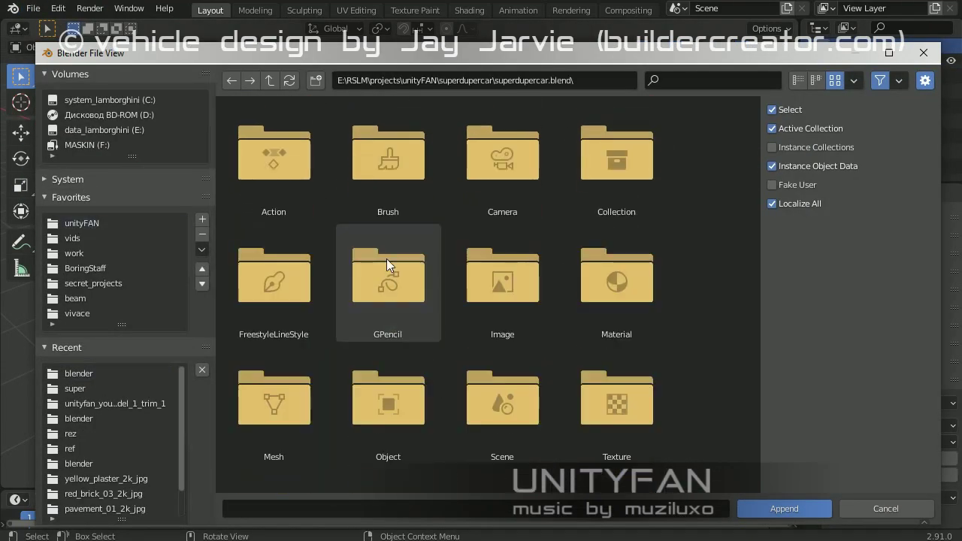
pyautogui.doubleClick(616, 173)
pyautogui.scroll(-2, 345, 225)
pyautogui.scroll(1, 391, 265)
pyautogui.click(385, 195)
pyautogui.click(781, 508)
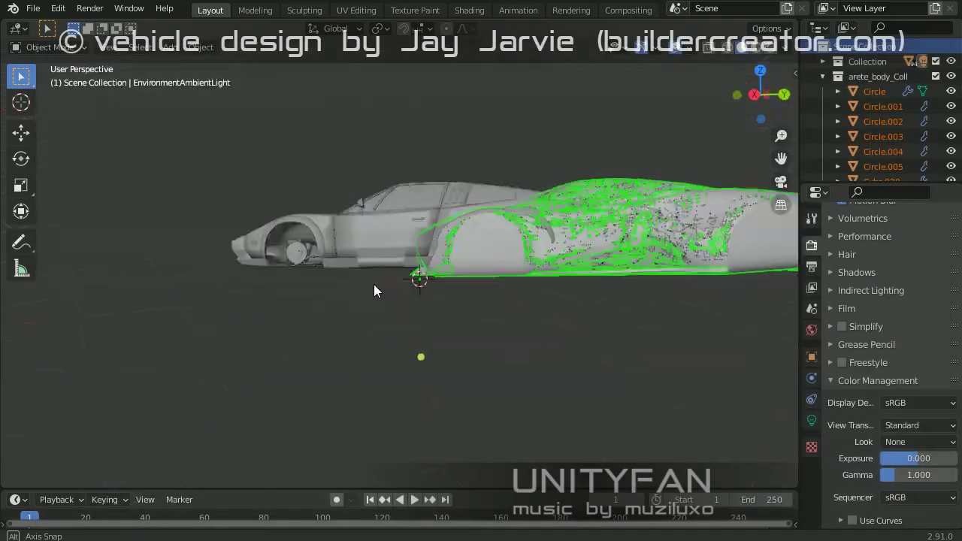
# Step: In right orthographic view, move the appended body over the super car and make wrap.006 active
pyautogui.moveTo(373, 284)
pyautogui.mouseDown(button='middle')
pyautogui.moveTo(362, 306)
pyautogui.moveTo(294, 290)
pyautogui.moveTo(462, 302)
pyautogui.moveTo(477, 218)
pyautogui.moveTo(398, 307)
pyautogui.moveTo(419, 287)
pyautogui.moveTo(535, 366)
pyautogui.moveTo(415, 268)
pyautogui.moveTo(563, 292)
pyautogui.moveTo(719, 233)
pyautogui.mouseUp(button='middle')
pyautogui.press('KP_3')
pyautogui.press('g')
pyautogui.click(327, 273)
pyautogui.click(416, 267)
pyautogui.click(564, 293)
# Step: Switch to material preview and inspect the invBody mesh in Edit Mode
pyautogui.moveTo(794, 278); pyautogui.dragTo(725, 278)
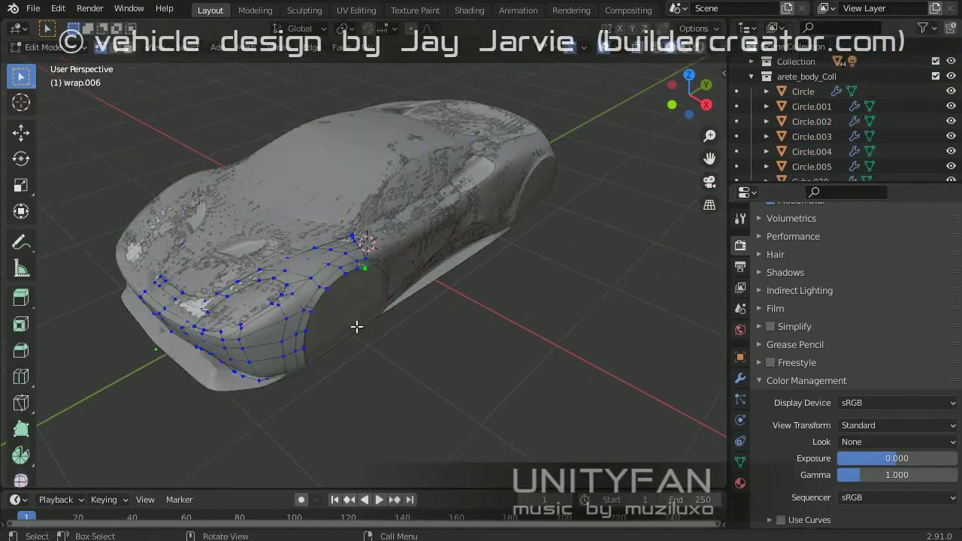
pyautogui.moveTo(414, 326)
pyautogui.mouseDown(button='middle')
pyautogui.moveTo(564, 325)
pyautogui.moveTo(636, 219)
pyautogui.mouseUp(button='middle')
pyautogui.click(739, 377)
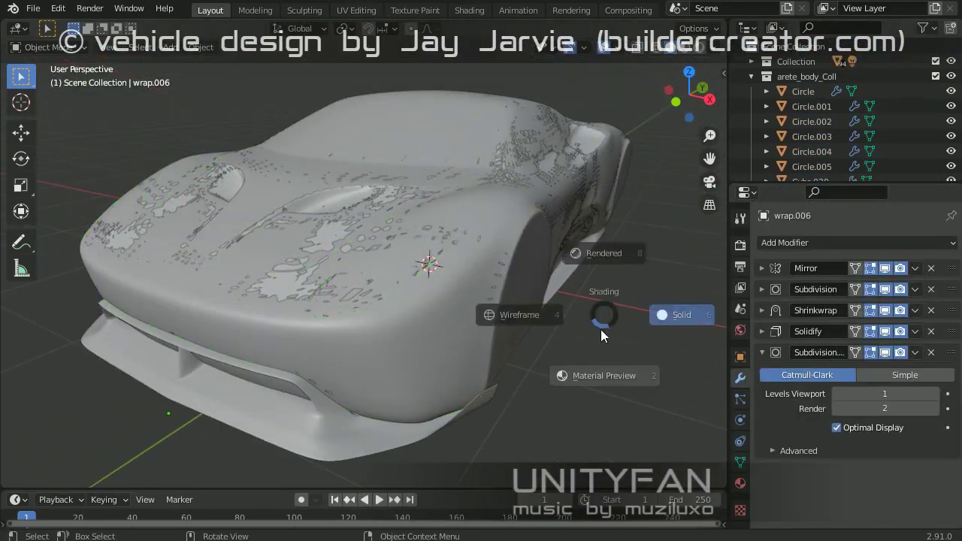
pyautogui.click(601, 335)
pyautogui.click(416, 306)
pyautogui.press('Tab')
pyautogui.moveTo(506, 356)
pyautogui.mouseDown(button='middle')
pyautogui.moveTo(556, 364)
pyautogui.moveTo(264, 326)
pyautogui.moveTo(365, 343)
pyautogui.mouseUp(button='middle')
pyautogui.click(740, 245)
pyautogui.click(806, 411)
pyautogui.moveTo(451, 354)
pyautogui.mouseDown(button='middle')
pyautogui.moveTo(477, 369)
pyautogui.moveTo(510, 286)
pyautogui.moveTo(563, 344)
pyautogui.moveTo(413, 275)
pyautogui.moveTo(356, 274)
pyautogui.moveTo(504, 297)
pyautogui.mouseUp(button='middle')
pyautogui.press('Tab')
# Step: Select wrap.006, show its modifiers, and enable the wireframe overlay
pyautogui.scroll(3, 504, 298)
pyautogui.click(375, 251)
pyautogui.press('Tab')
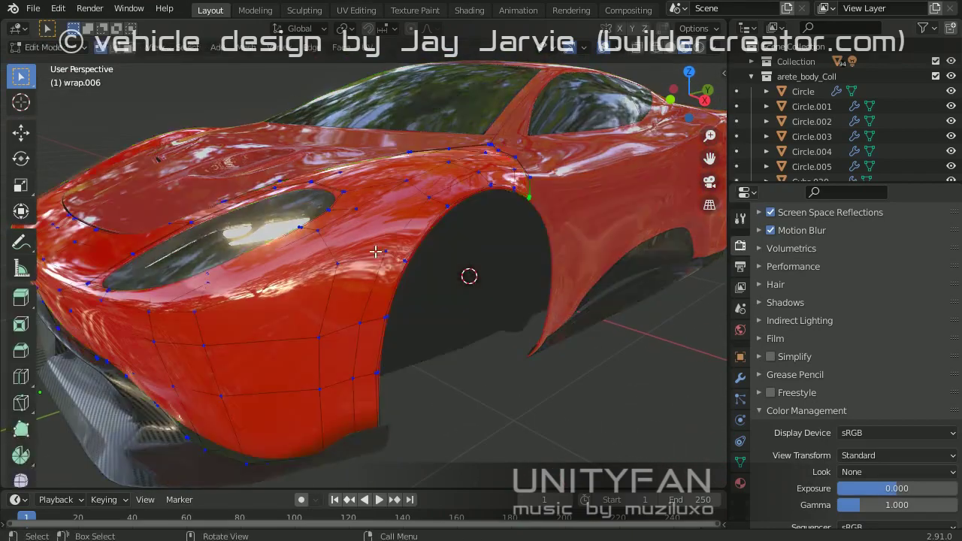
pyautogui.press('Tab')
pyautogui.click(740, 378)
pyautogui.click(629, 46)
pyautogui.click(528, 315)
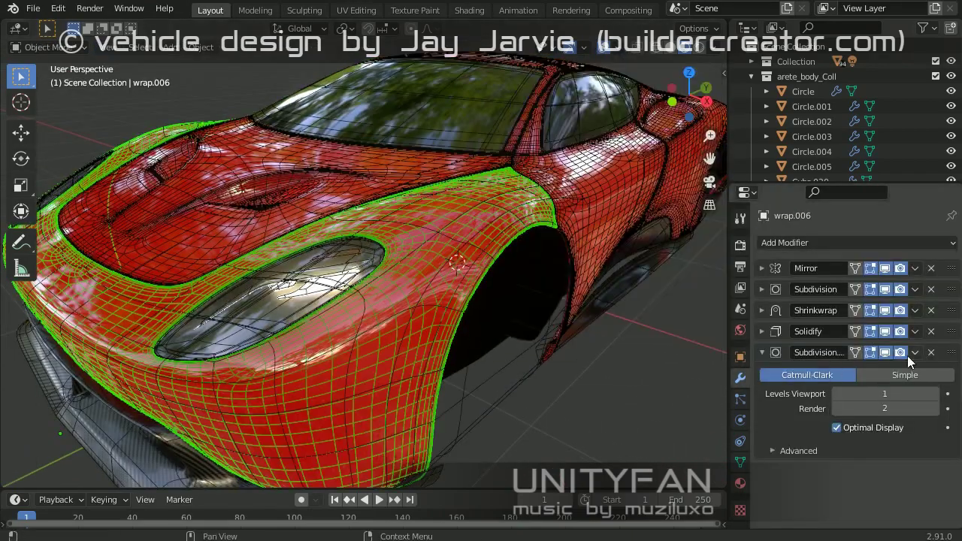
pyautogui.click(884, 352)
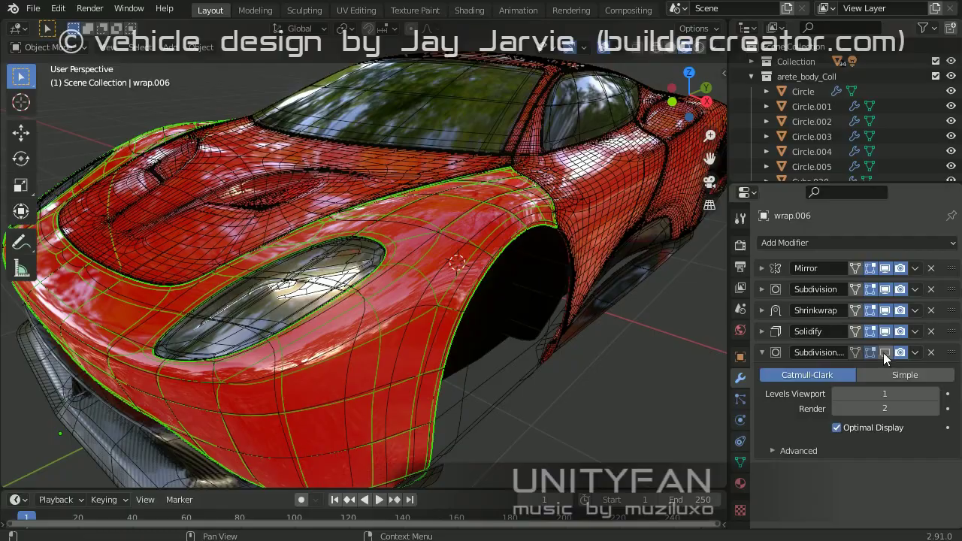
# Step: Apply wrap.006's Mirror and first Subdivision modifiers
pyautogui.click(914, 289)
pyautogui.click(849, 304)
pyautogui.moveTo(506, 346); pyautogui.dragTo(549, 291, button='middle')
pyautogui.hotkey('ctrl', 'z')
pyautogui.scroll(4, 488, 302)
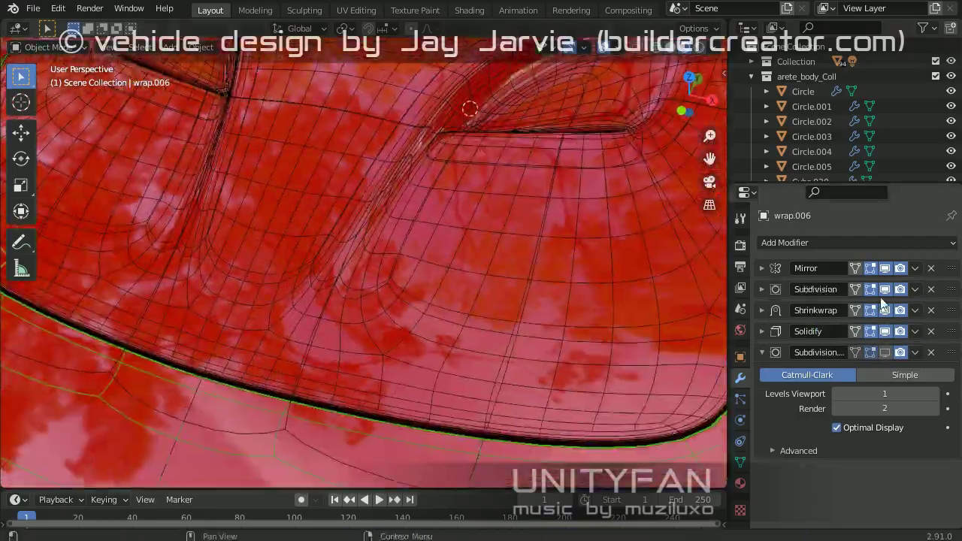
pyautogui.click(914, 269)
pyautogui.click(901, 280)
pyautogui.scroll(-3, 567, 298)
pyautogui.scroll(3, 505, 322)
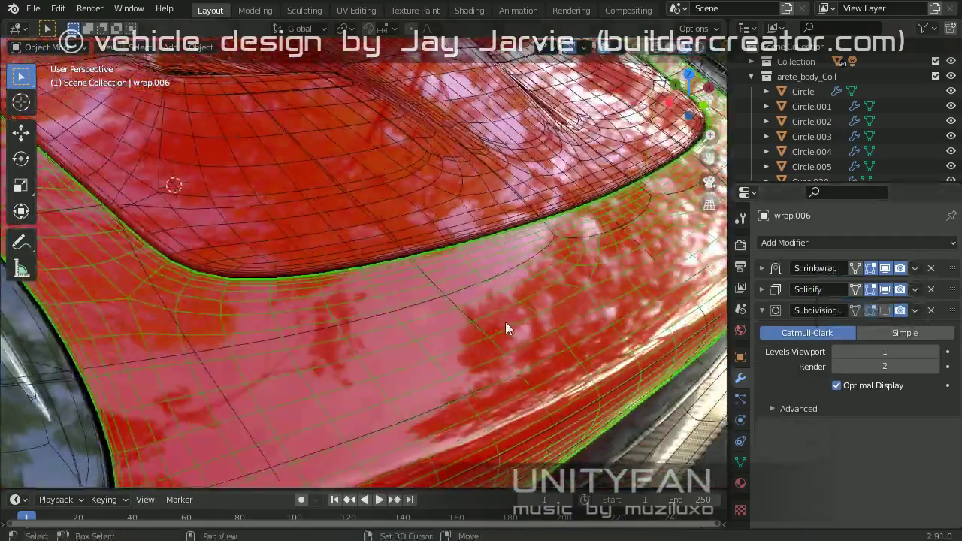
# Step: Return to editing the panel's mesh and turn off the wireframe overlay
pyautogui.moveTo(504, 321)
pyautogui.mouseDown(button='middle')
pyautogui.moveTo(539, 334)
pyautogui.moveTo(371, 366)
pyautogui.moveTo(339, 322)
pyautogui.moveTo(455, 304)
pyautogui.moveTo(526, 226)
pyautogui.mouseUp(button='middle')
pyautogui.hotkey('ctrl', 'z')
pyautogui.scroll(2, 651, 347)
pyautogui.scroll(1, 479, 328)
pyautogui.scroll(2, 543, 348)
pyautogui.click(583, 47)
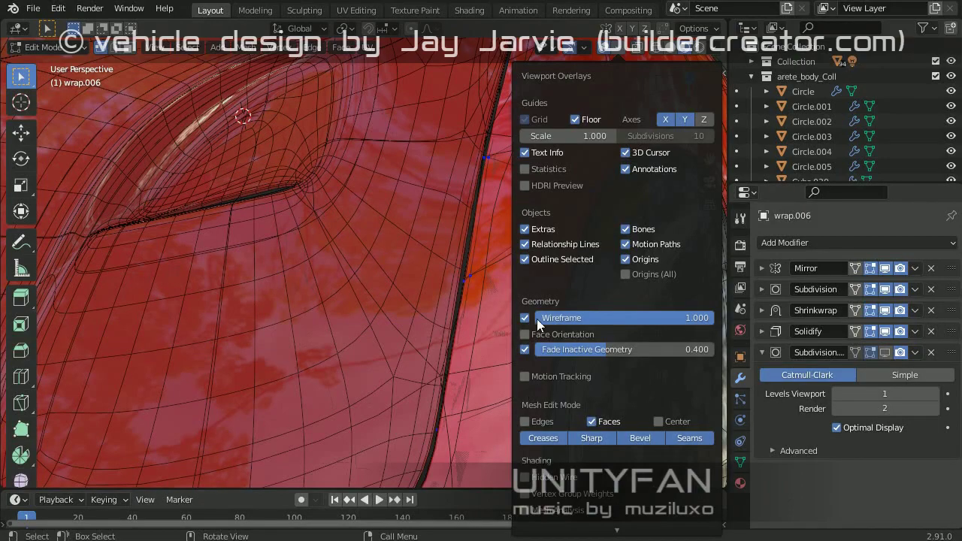
pyautogui.moveTo(538, 323)
pyautogui.mouseDown(button='middle')
pyautogui.moveTo(383, 356)
pyautogui.moveTo(316, 339)
pyautogui.mouseUp(button='middle')
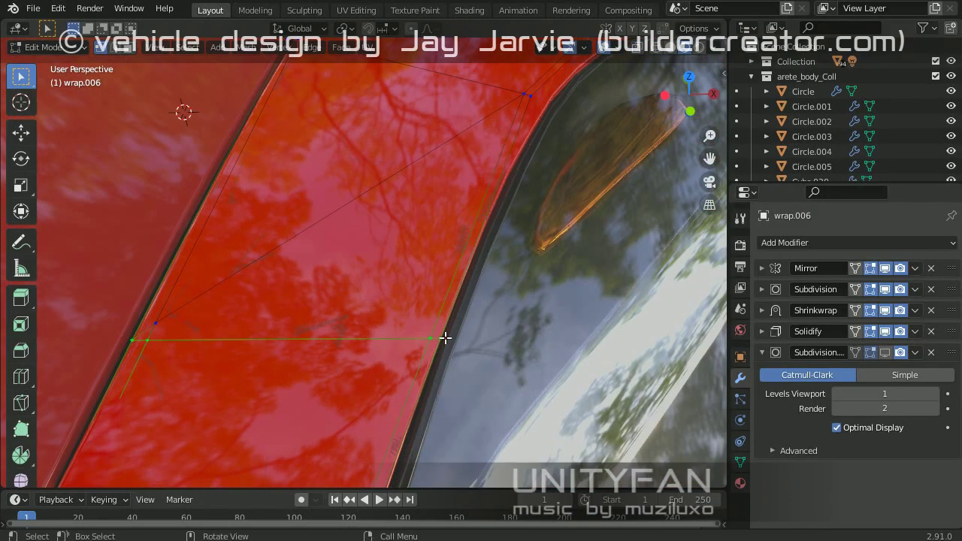
# Step: Dissolve the stray edge on the front panel and check the result
pyautogui.press('x')
pyautogui.click(192, 301)
pyautogui.moveTo(193, 300)
pyautogui.mouseDown(button='middle')
pyautogui.moveTo(348, 311)
pyautogui.moveTo(371, 281)
pyautogui.moveTo(403, 295)
pyautogui.mouseUp(button='middle')
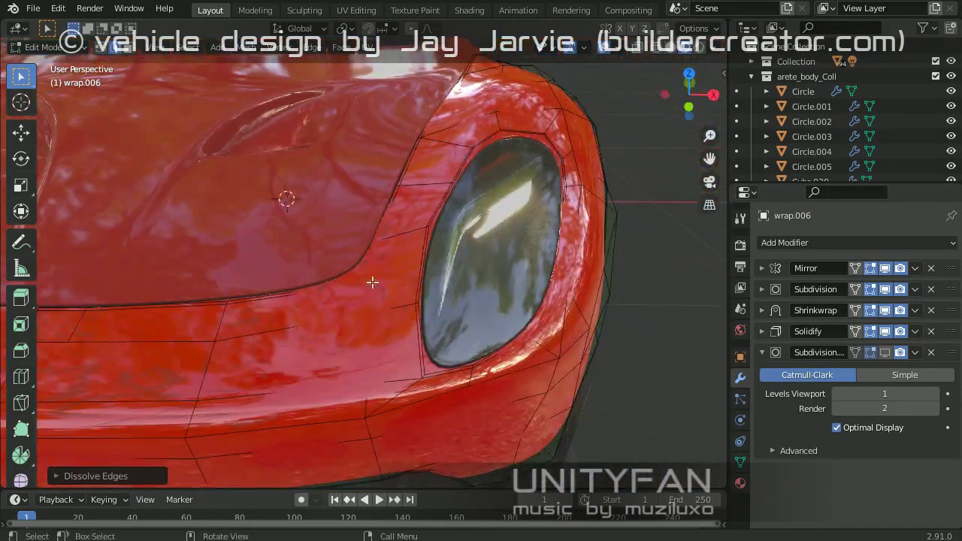
pyautogui.click(477, 295)
pyautogui.moveTo(476, 294); pyautogui.dragTo(487, 226, button='middle')
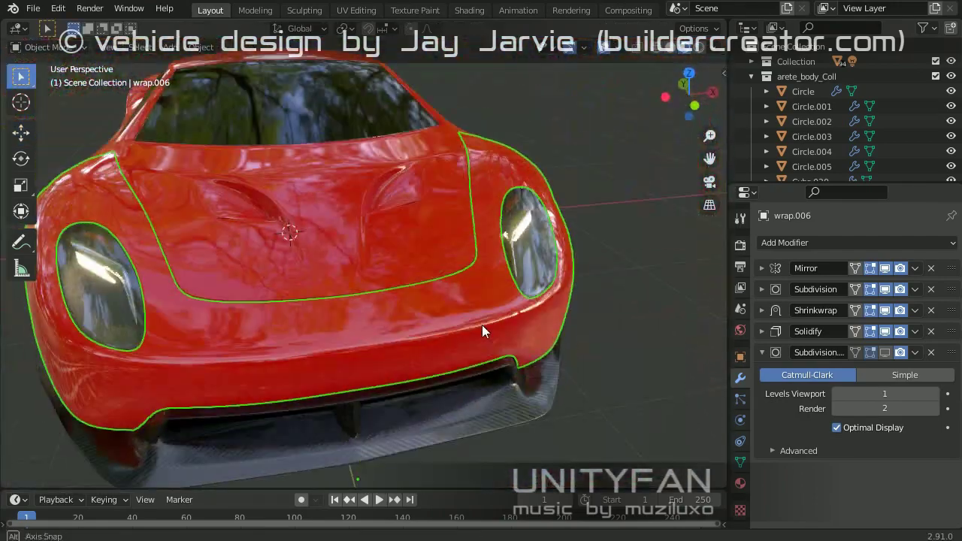
pyautogui.moveTo(482, 325); pyautogui.dragTo(894, 272, button='middle')
# Step: Apply the Mirror, Subdivision and Shrinkwrap modifiers on the headlight and hood panels
pyautogui.hotkey('ctrl', 'a')
pyautogui.click(914, 268)
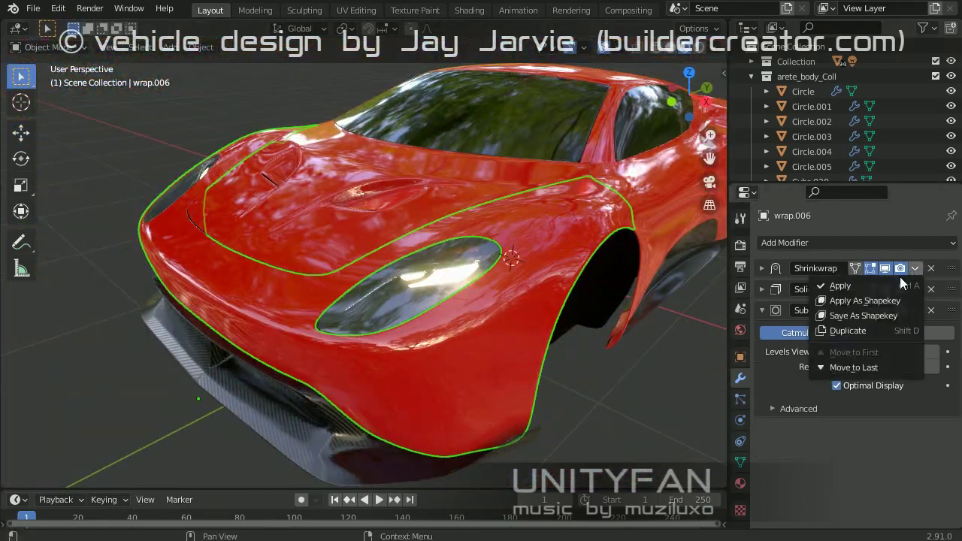
pyautogui.click(837, 228)
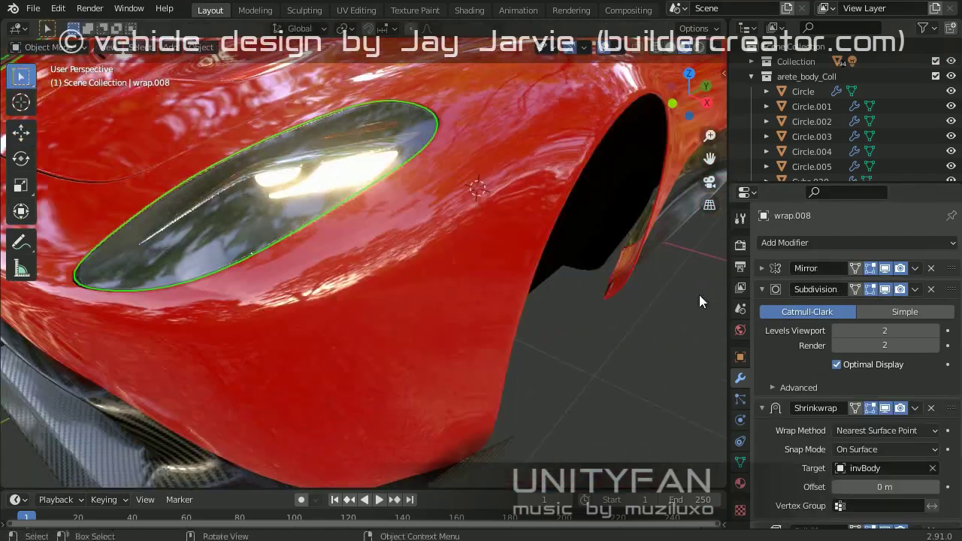
pyautogui.click(931, 268)
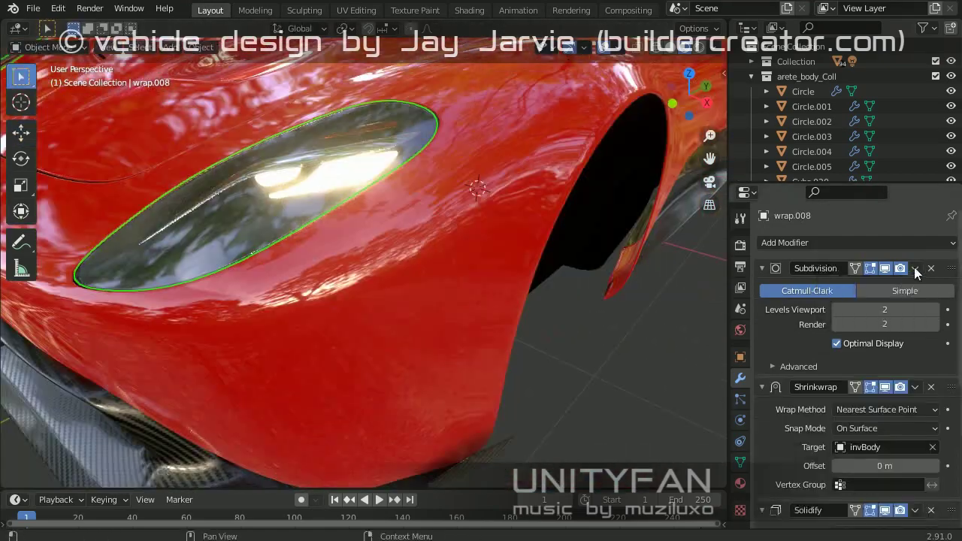
pyautogui.moveTo(699, 300); pyautogui.dragTo(398, 323, button='middle')
pyautogui.click(521, 316)
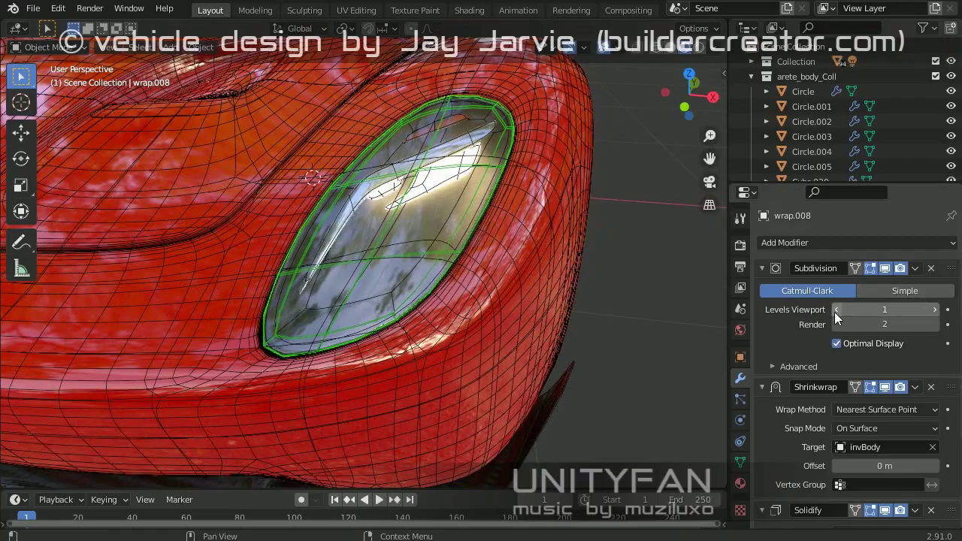
pyautogui.click(847, 285)
pyautogui.hotkey('ctrl', 'a')
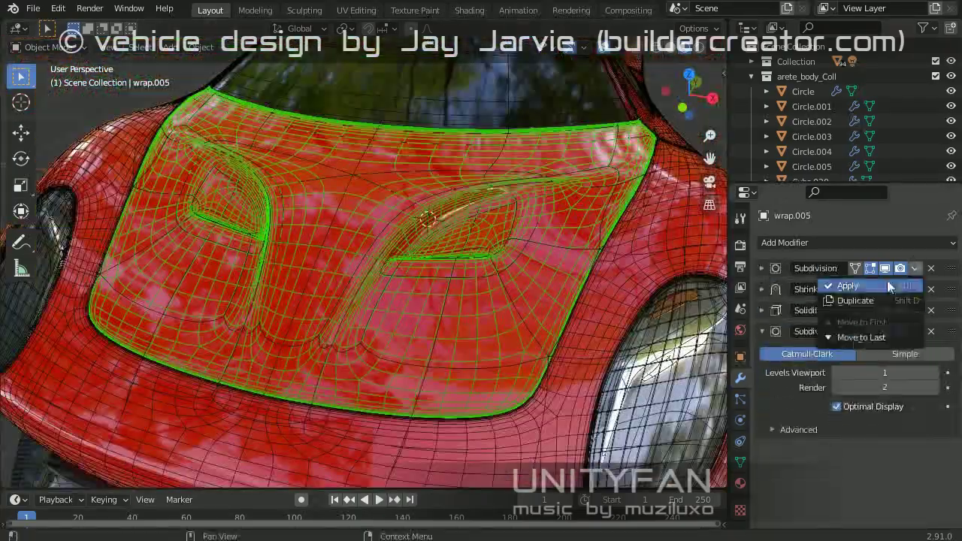
pyautogui.click(886, 286)
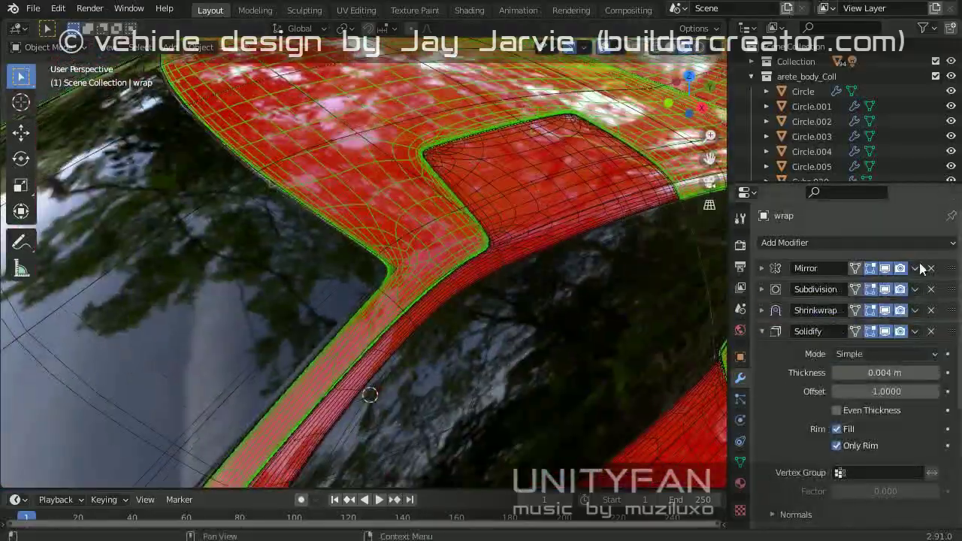
# Step: Apply the roof panel's Mirror, Subdivision and Shrinkwrap modifiers
pyautogui.click(914, 268)
pyautogui.click(886, 285)
pyautogui.click(914, 268)
pyautogui.click(886, 286)
pyautogui.click(914, 268)
pyautogui.click(887, 285)
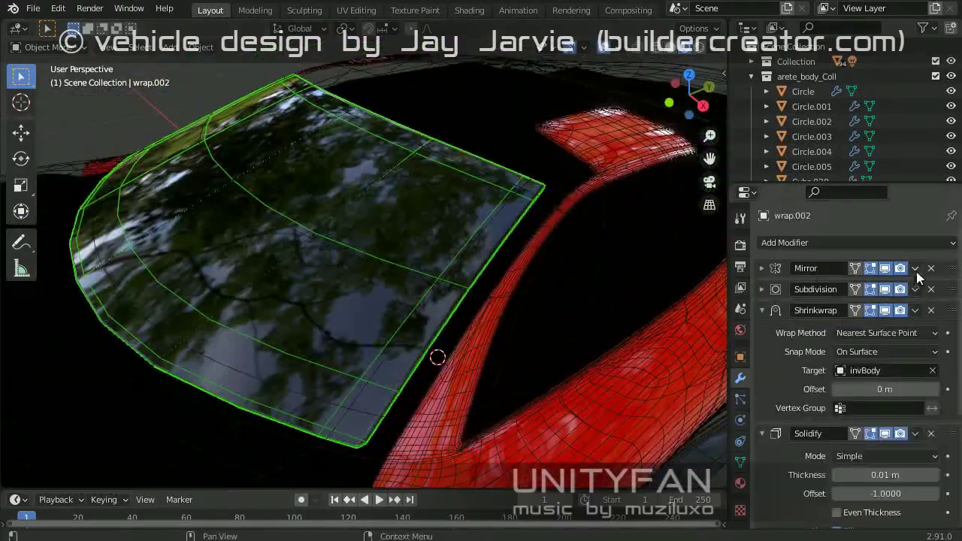
# Step: Apply the remaining Mirror, Subdivision and Shrinkwrap modifiers on the window, side and lower trim panels
pyautogui.click(915, 268)
pyautogui.click(882, 278)
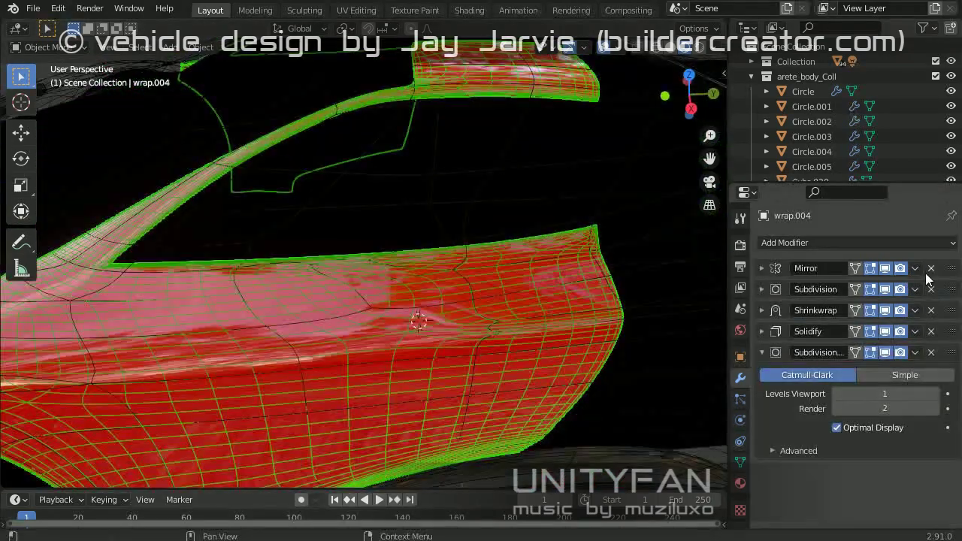
pyautogui.click(893, 285)
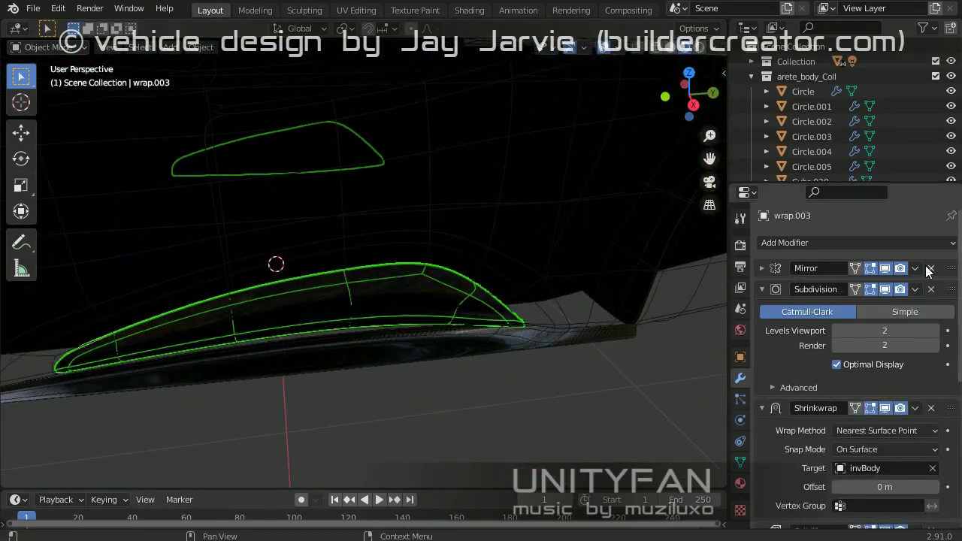
pyautogui.click(891, 285)
pyautogui.click(914, 268)
pyautogui.click(893, 282)
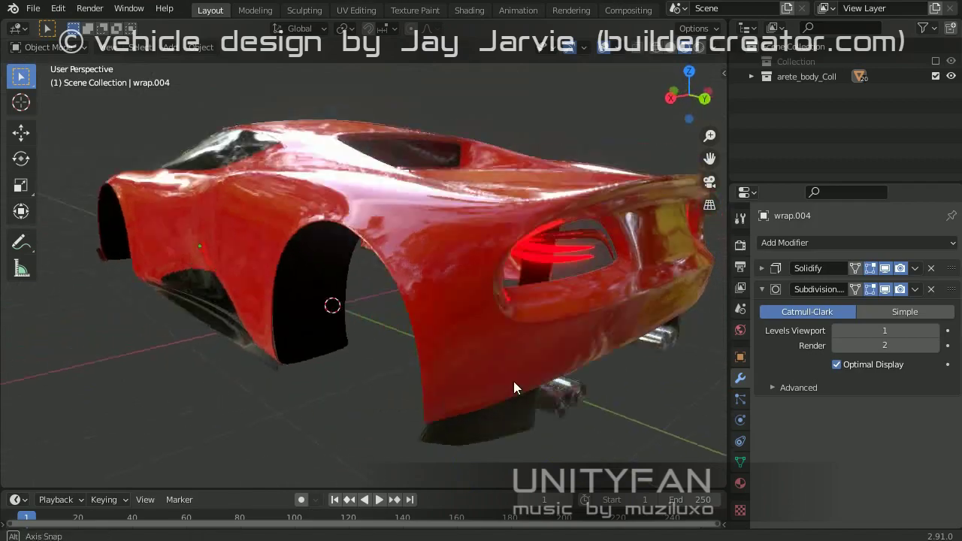
# Step: Apply the Mirror modifier and unhide the original white car parts
pyautogui.click(914, 268)
pyautogui.click(906, 279)
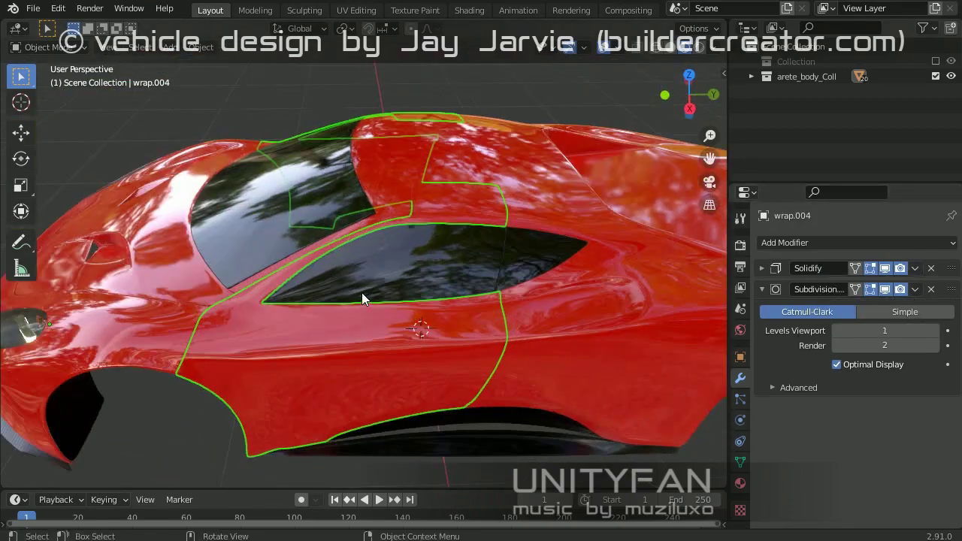
pyautogui.click(934, 62)
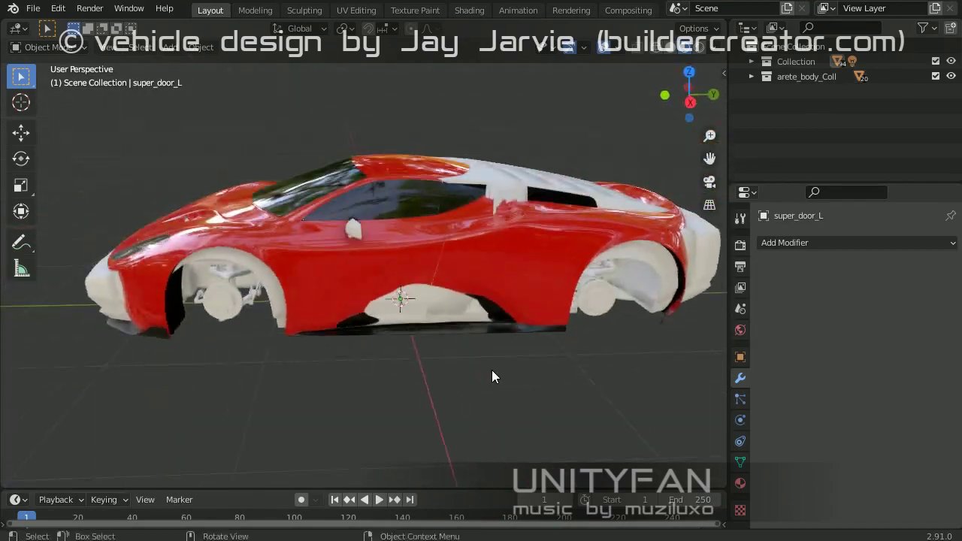
# Step: In Right Ortho view, lower all red body panels along Z to match the white car
pyautogui.press('a')
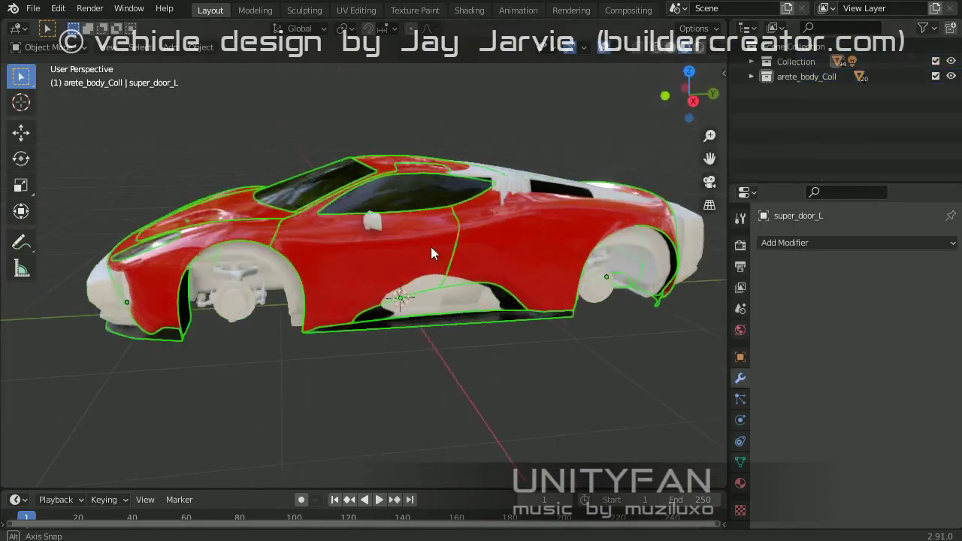
pyautogui.press('KP_3')
pyautogui.scroll(2, 459, 296)
pyautogui.press('g')
pyautogui.press('z')
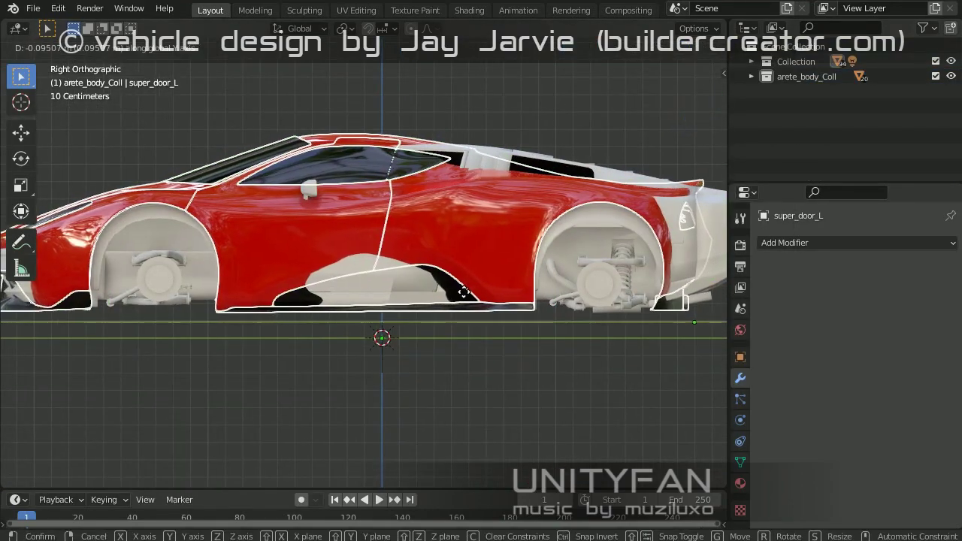
pyautogui.press('g')
pyautogui.press('z')
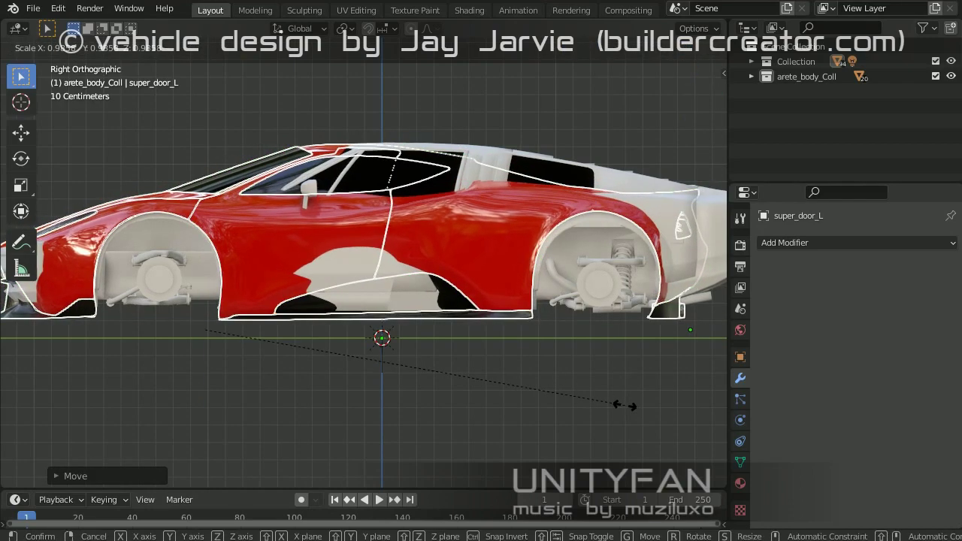
pyautogui.click(278, 339)
pyautogui.moveTo(278, 339)
pyautogui.mouseDown(button='middle')
pyautogui.moveTo(439, 337)
pyautogui.moveTo(303, 327)
pyautogui.moveTo(329, 382)
pyautogui.moveTo(407, 357)
pyautogui.moveTo(367, 365)
pyautogui.moveTo(206, 306)
pyautogui.moveTo(249, 311)
pyautogui.moveTo(257, 352)
pyautogui.moveTo(300, 368)
pyautogui.moveTo(235, 331)
pyautogui.moveTo(423, 316)
pyautogui.moveTo(352, 280)
pyautogui.moveTo(331, 319)
pyautogui.mouseUp(button='middle')
# Step: Select the side and front body panels
pyautogui.click(205, 306)
pyautogui.click(300, 368)
pyautogui.click(235, 330)
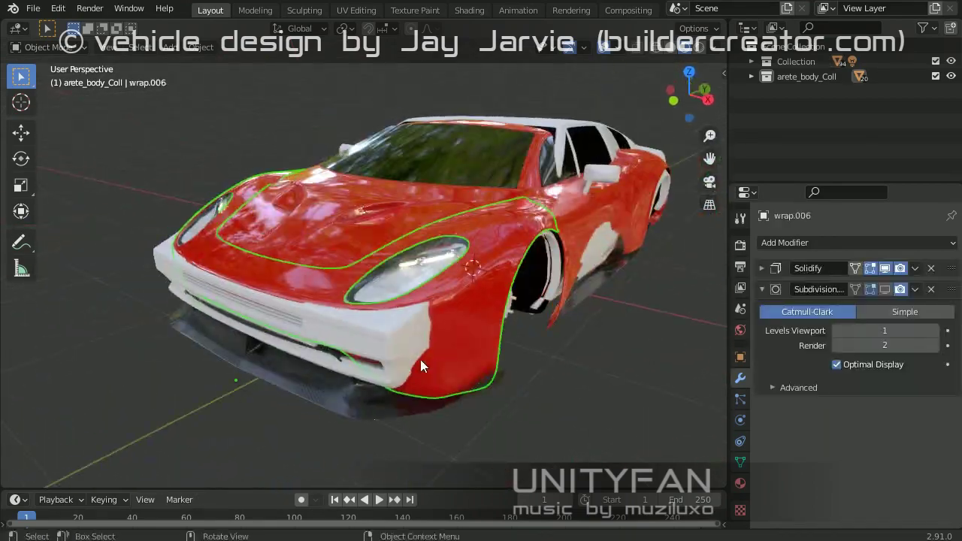
# Step: Zoom in on the fender beside the headlight, toggle see-through display, and bevel the fender edge
pyautogui.scroll(3, 332, 312)
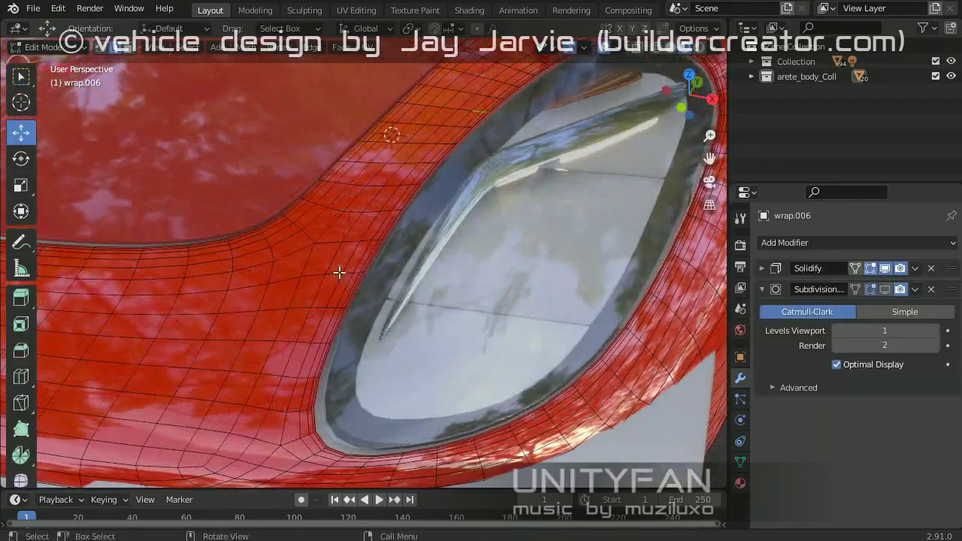
pyautogui.scroll(2, 316, 278)
pyautogui.scroll(2, 301, 241)
pyautogui.moveTo(289, 219); pyautogui.dragTo(338, 248, button='middle')
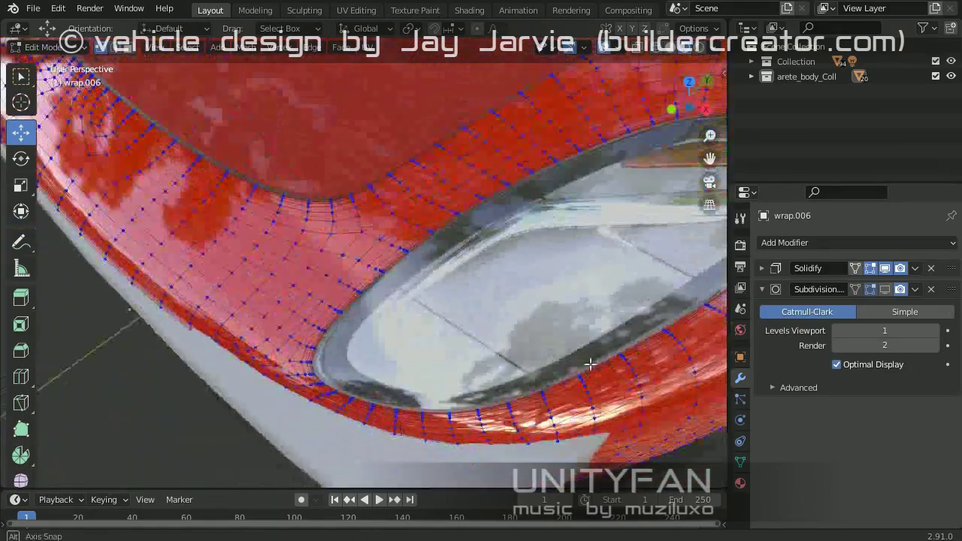
pyautogui.scroll(4, 362, 277)
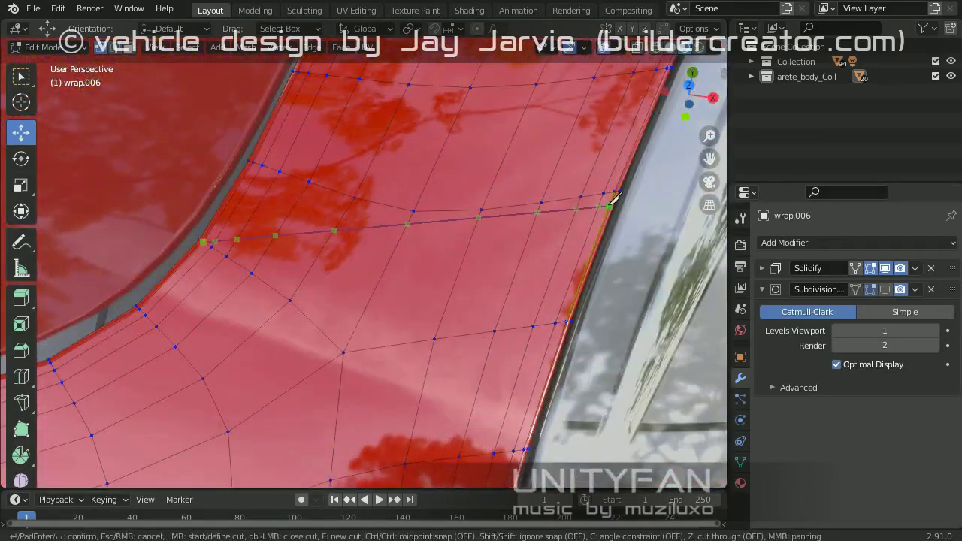
pyautogui.scroll(-2, 293, 208)
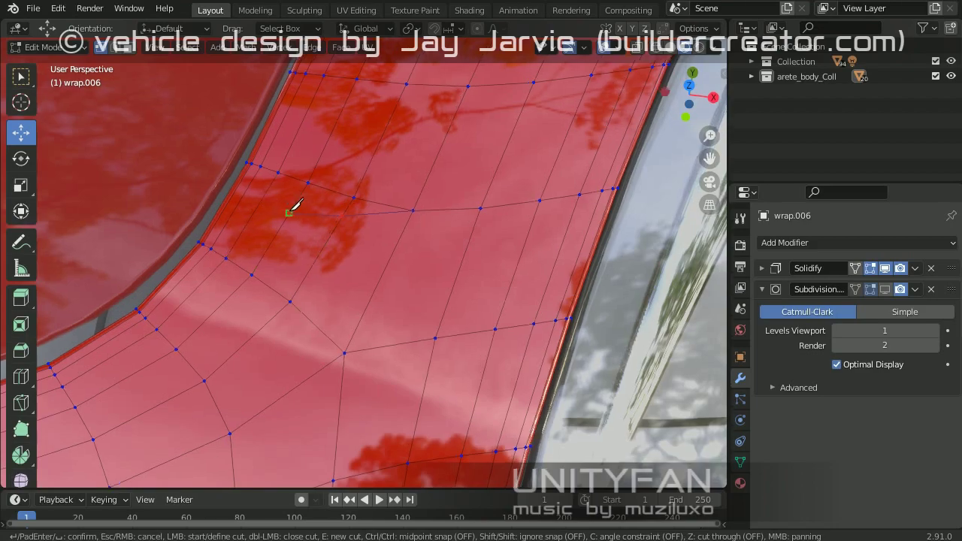
pyautogui.scroll(-3, 388, 315)
pyautogui.moveTo(388, 316); pyautogui.dragTo(619, 118, button='middle')
pyautogui.press('Return')
pyautogui.hotkey('shift', 'z')
pyautogui.hotkey('shift', 'z')
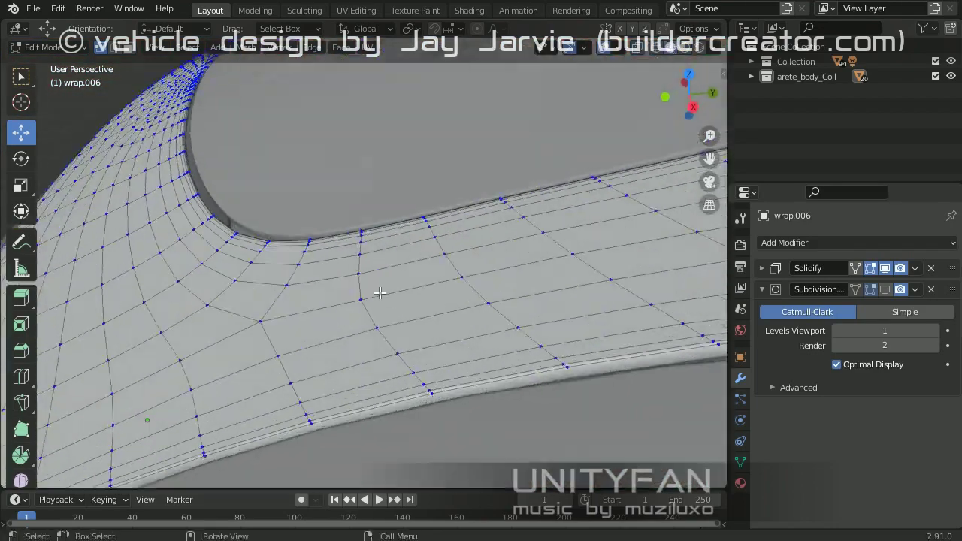
pyautogui.moveTo(688, 76)
pyautogui.mouseDown(button='middle')
pyautogui.moveTo(440, 311)
pyautogui.moveTo(571, 352)
pyautogui.moveTo(421, 360)
pyautogui.mouseUp(button='middle')
pyautogui.click(590, 355)
# Step: Add new edge loop cuts on the wrap.006 fender, then return to Object Mode
pyautogui.click(21, 377)
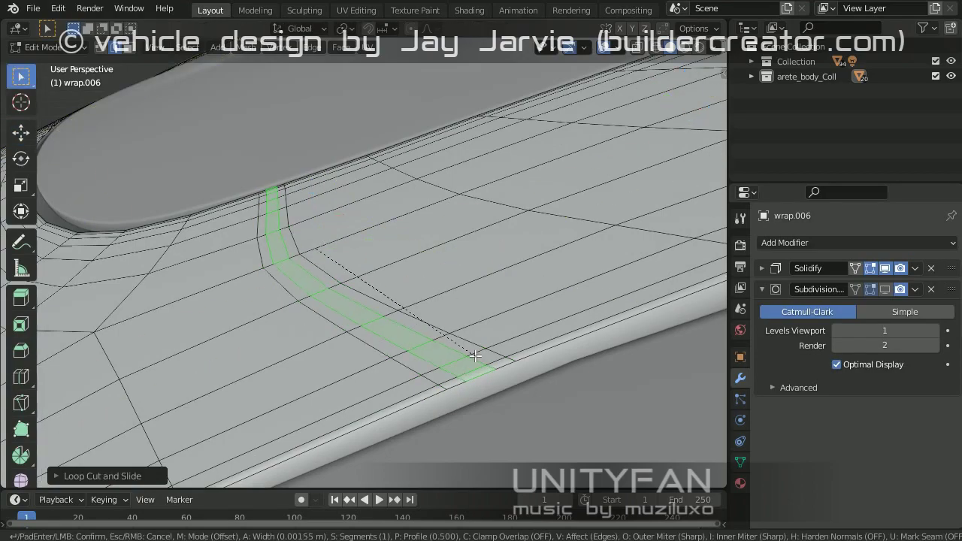
pyautogui.click(332, 252)
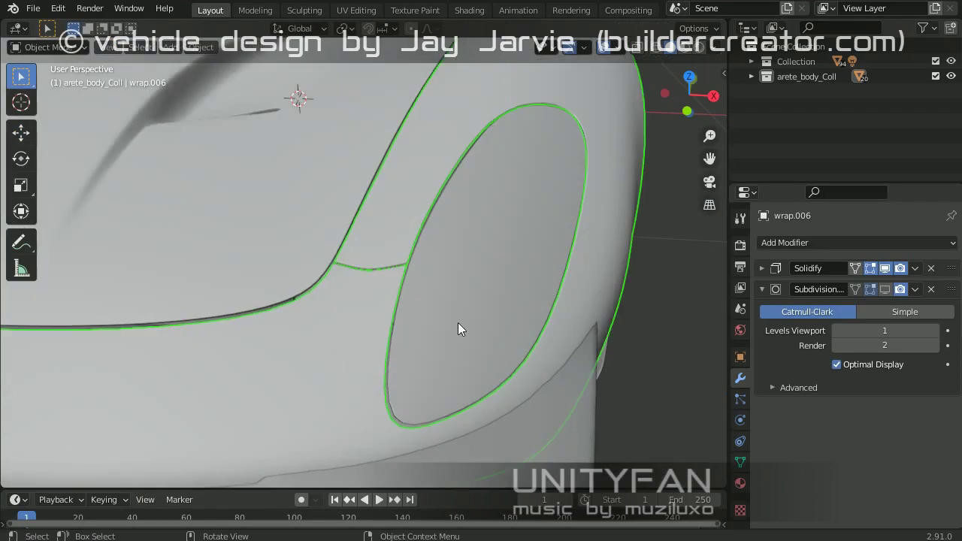
pyautogui.scroll(-4, 459, 326)
pyautogui.moveTo(480, 260); pyautogui.dragTo(354, 365, button='middle')
pyautogui.scroll(3, 292, 321)
pyautogui.scroll(-5, 293, 321)
pyautogui.moveTo(292, 321); pyautogui.dragTo(337, 324, button='middle')
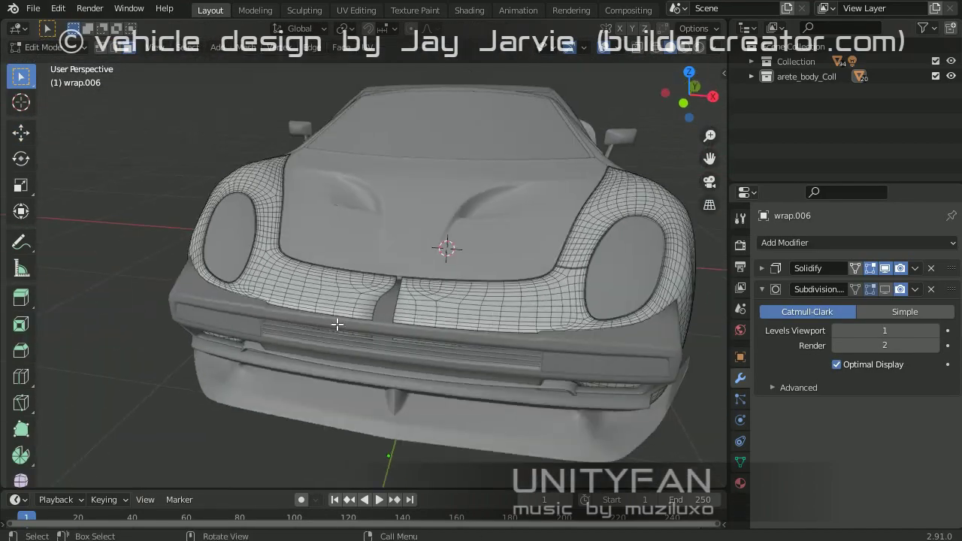
pyautogui.scroll(3, 323, 295)
pyautogui.press('Tab')
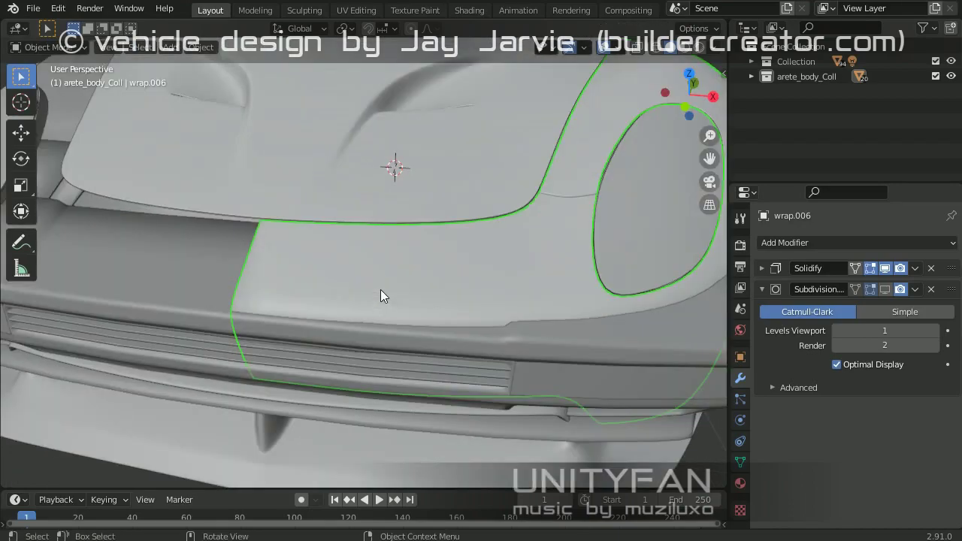
# Step: Add an X-axis Mirror modifier to wrap.006
pyautogui.moveTo(382, 294); pyautogui.dragTo(466, 225, button='middle')
pyautogui.scroll(-3, 466, 225)
pyautogui.click(856, 242)
pyautogui.click(681, 405)
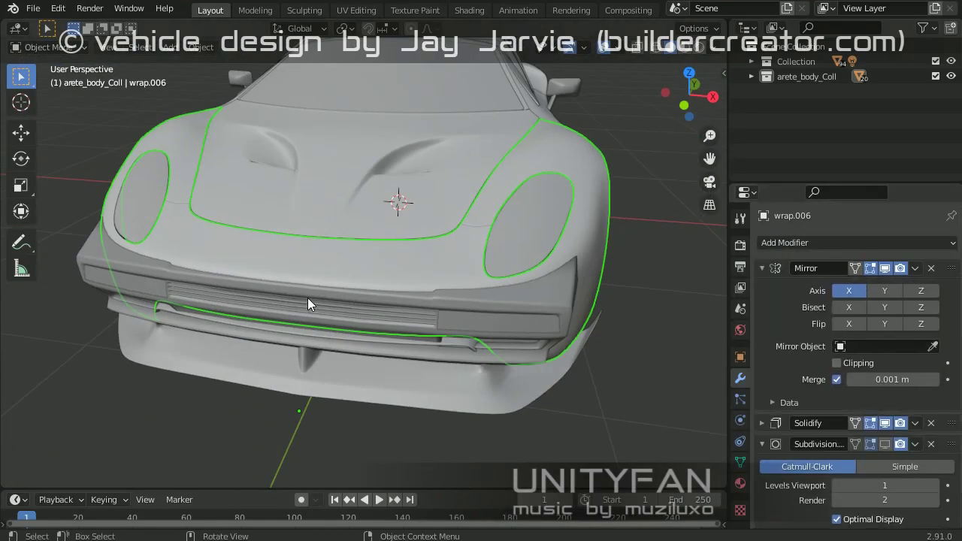
# Step: Reselect the wrap.006 panel and zoom in close to the hood
pyautogui.moveTo(307, 298)
pyautogui.mouseDown(button='middle')
pyautogui.moveTo(257, 293)
pyautogui.moveTo(291, 265)
pyautogui.moveTo(333, 296)
pyautogui.mouseUp(button='middle')
pyautogui.click(257, 293)
pyautogui.click(333, 296)
pyautogui.scroll(3, 364, 363)
pyautogui.scroll(2, 460, 380)
pyautogui.moveTo(460, 380)
pyautogui.mouseDown(button='middle')
pyautogui.moveTo(338, 369)
pyautogui.moveTo(303, 254)
pyautogui.mouseUp(button='middle')
# Step: In Edit Mode, knife-cut a line from the hood edge down along the fender
pyautogui.press('Tab')
pyautogui.scroll(3, 304, 254)
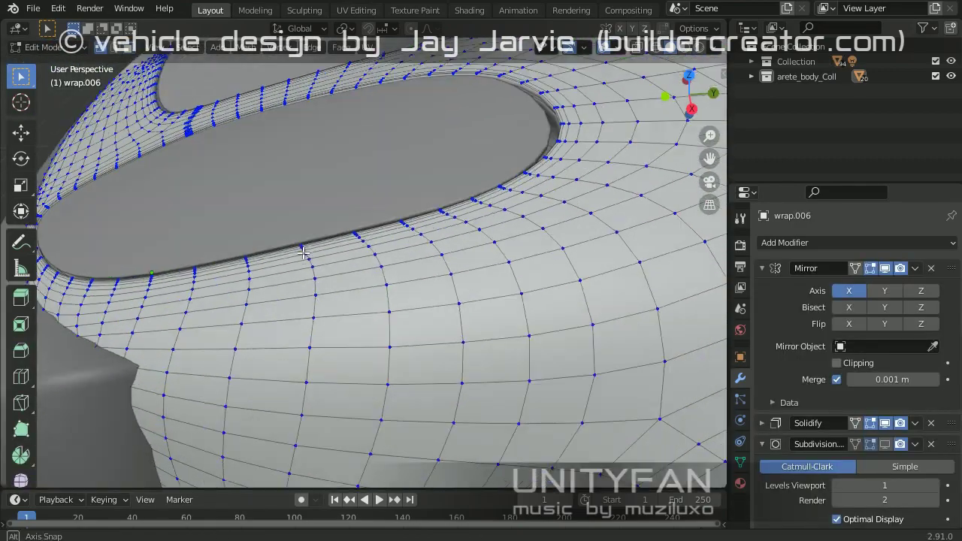
pyautogui.click(250, 265)
pyautogui.moveTo(259, 323); pyautogui.dragTo(286, 350, button='middle')
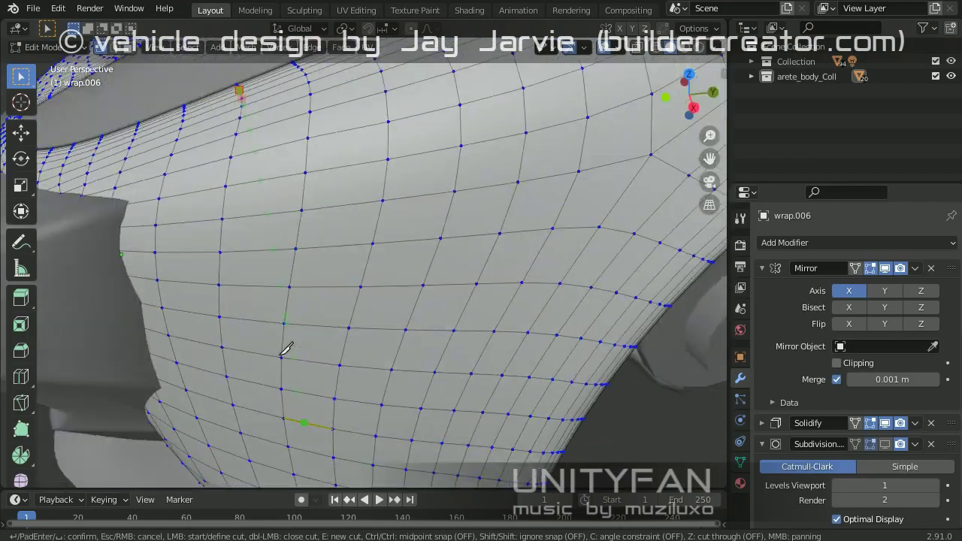
pyautogui.click(334, 398)
pyautogui.moveTo(340, 389); pyautogui.dragTo(283, 259, button='middle')
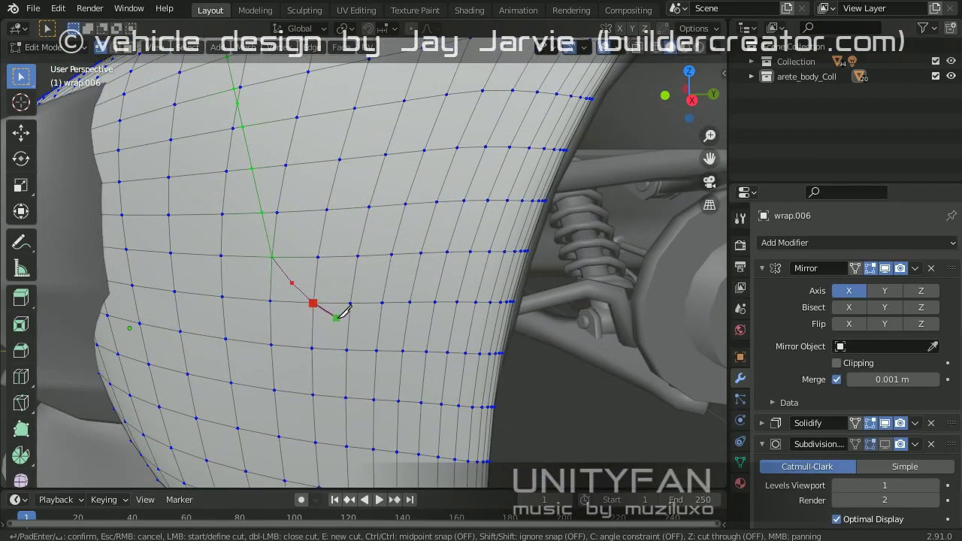
pyautogui.click(407, 327)
pyautogui.moveTo(406, 327)
pyautogui.mouseDown(button='middle')
pyautogui.moveTo(425, 303)
pyautogui.moveTo(248, 248)
pyautogui.mouseUp(button='middle')
pyautogui.press('Return')
# Step: Make a second knife cut along the fender and dissolve the selected edges
pyautogui.press('k')
pyautogui.click(353, 409)
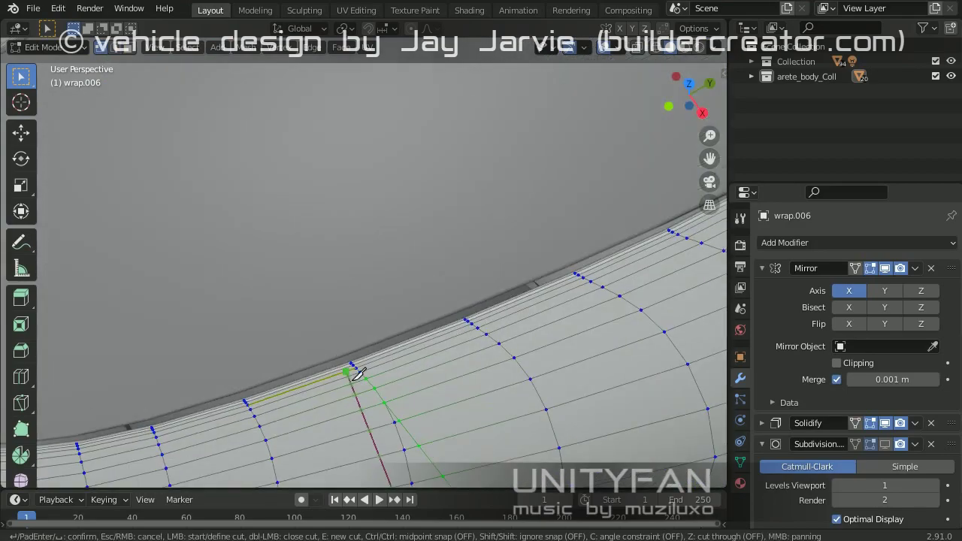
pyautogui.moveTo(353, 409)
pyautogui.mouseDown(button='middle')
pyautogui.moveTo(327, 251)
pyautogui.moveTo(279, 253)
pyautogui.moveTo(314, 250)
pyautogui.mouseUp(button='middle')
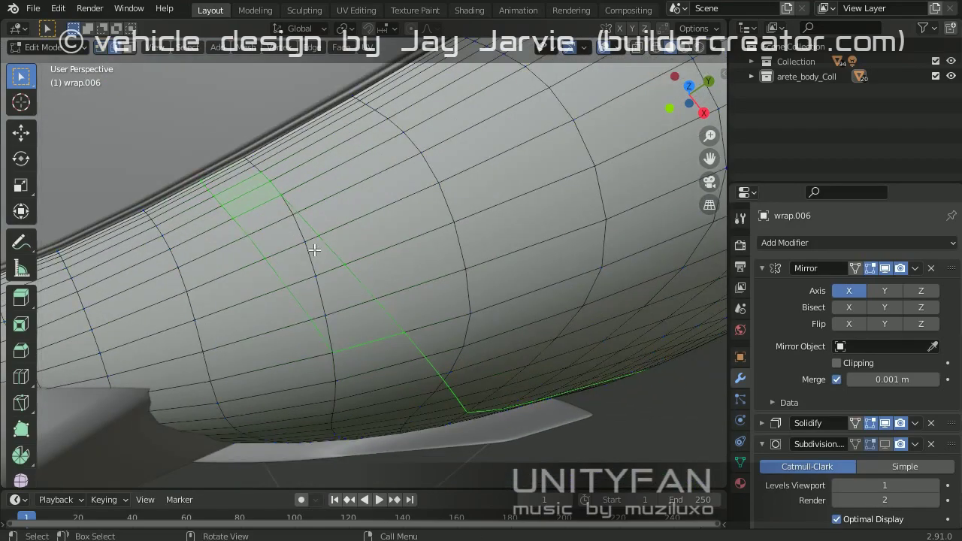
pyautogui.click(280, 328)
pyautogui.moveTo(280, 328)
pyautogui.mouseDown(button='middle')
pyautogui.moveTo(308, 244)
pyautogui.moveTo(451, 316)
pyautogui.moveTo(375, 275)
pyautogui.mouseUp(button='middle')
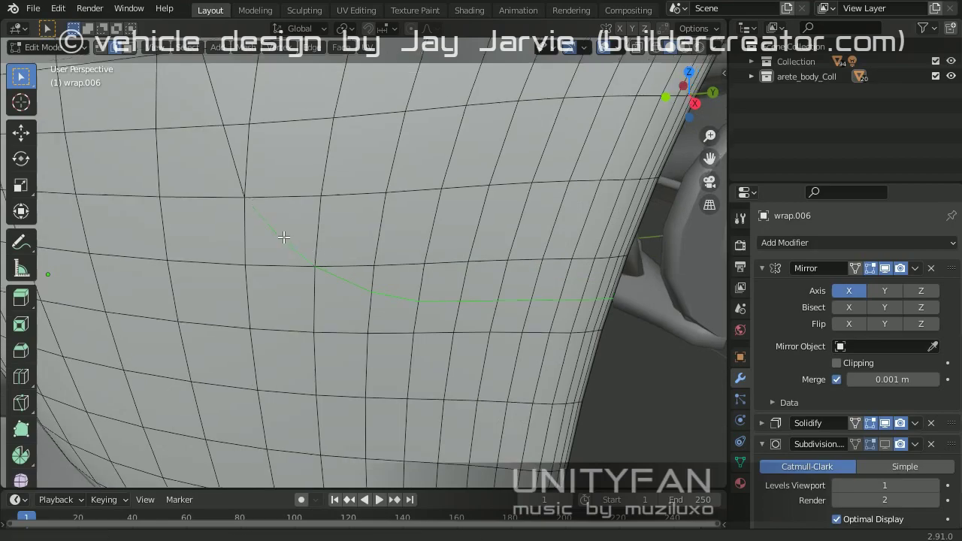
pyautogui.scroll(3, 491, 333)
pyautogui.scroll(2, 375, 275)
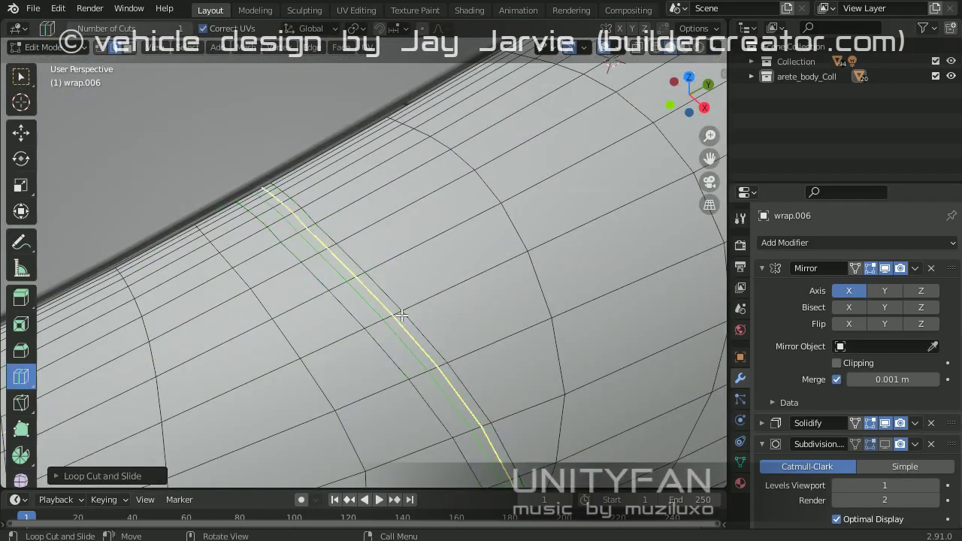
# Step: Cancel the accidental bevel and dissolve the unwanted edge loops with X > Dissolve Edges
pyautogui.press('Escape')
pyautogui.press('x')
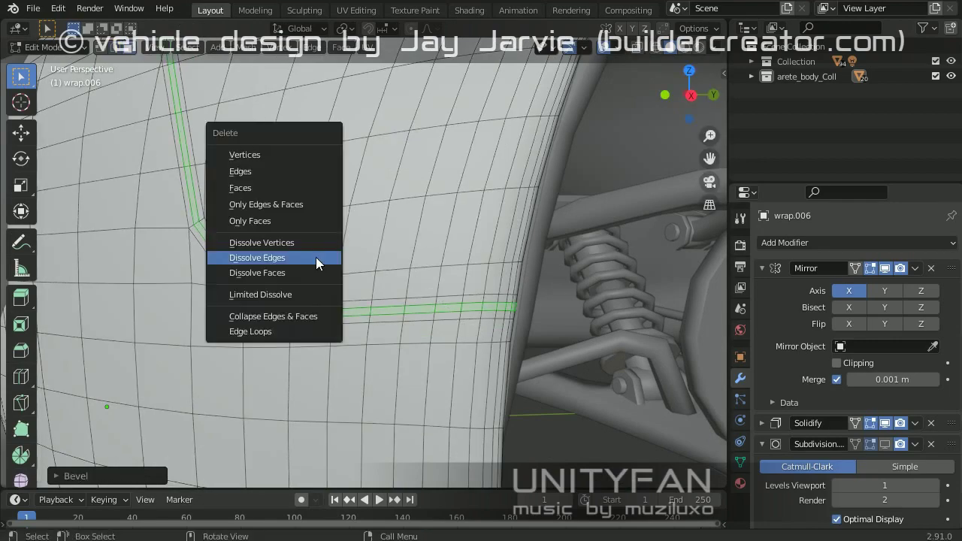
pyautogui.click(316, 257)
pyautogui.scroll(-5, 315, 257)
pyautogui.moveTo(343, 275); pyautogui.dragTo(125, 139, button='middle')
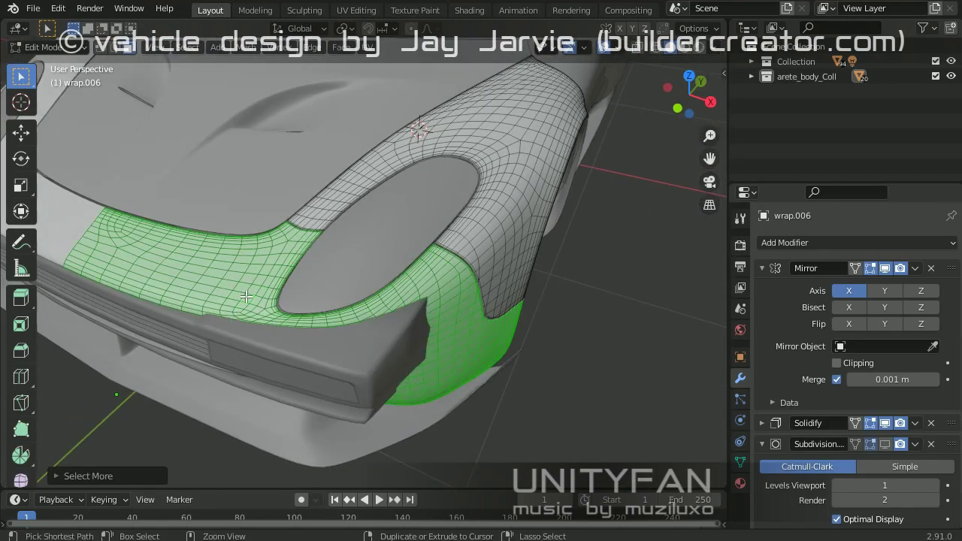
pyautogui.scroll(-3, 286, 316)
# Step: Return to Object Mode and select the Cube.028 bumper piece
pyautogui.press('Tab')
pyautogui.moveTo(285, 316)
pyautogui.mouseDown(button='middle')
pyautogui.moveTo(543, 354)
pyautogui.moveTo(382, 306)
pyautogui.mouseUp(button='middle')
pyautogui.click(382, 306)
# Step: Select the super_nosecone piece and widen the 3D view area
pyautogui.scroll(5, 486, 343)
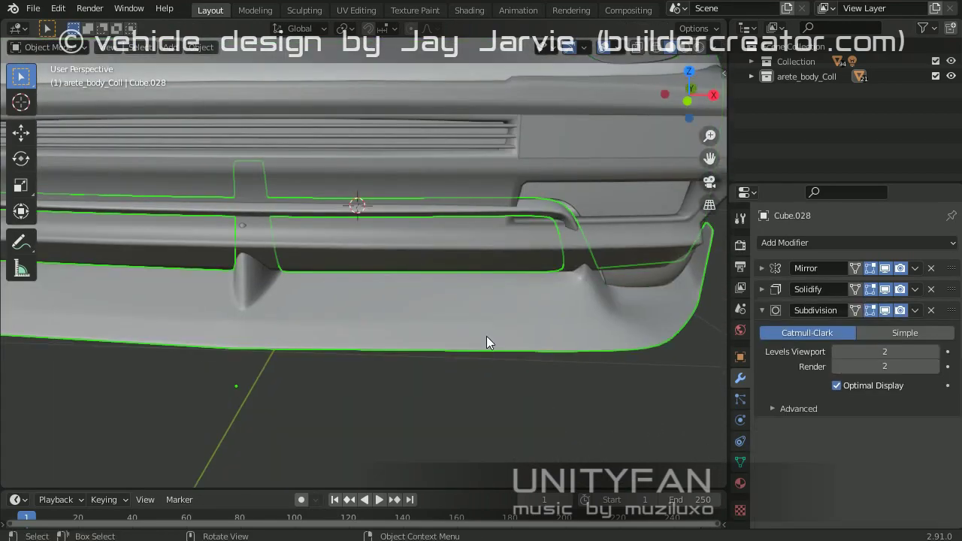
pyautogui.scroll(-5, 489, 339)
pyautogui.click(492, 339)
pyautogui.click(491, 335)
pyautogui.moveTo(491, 333); pyautogui.dragTo(526, 335, button='middle')
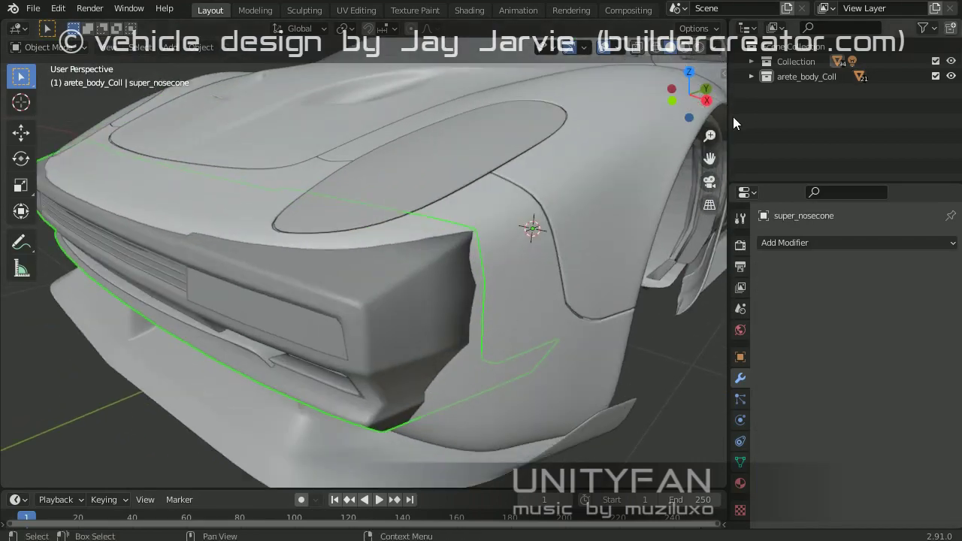
pyautogui.moveTo(729, 118); pyautogui.dragTo(871, 118)
pyautogui.scroll(-4, 428, 271)
pyautogui.moveTo(428, 271); pyautogui.dragTo(428, 271, button='middle')
pyautogui.scroll(4, 463, 299)
# Step: Select wrap.008, super_nosecone and Cube.028 in turn, ending on super_nosecone
pyautogui.click(463, 241)
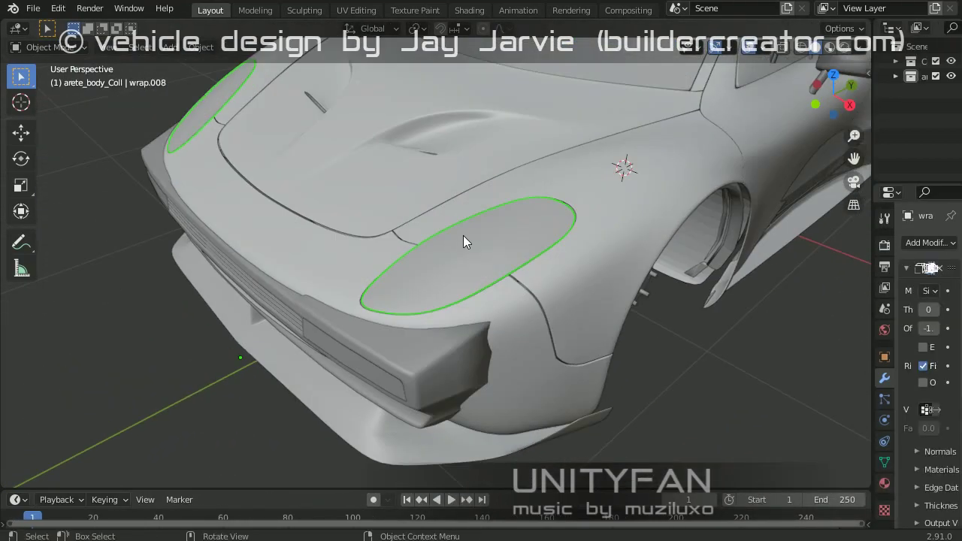
pyautogui.moveTo(463, 240)
pyautogui.mouseDown(button='middle')
pyautogui.moveTo(471, 263)
pyautogui.moveTo(412, 282)
pyautogui.moveTo(437, 389)
pyautogui.moveTo(397, 360)
pyautogui.moveTo(421, 369)
pyautogui.moveTo(565, 346)
pyautogui.moveTo(572, 385)
pyautogui.moveTo(541, 377)
pyautogui.moveTo(551, 302)
pyautogui.mouseUp(button='middle')
pyautogui.click(414, 287)
pyautogui.click(572, 386)
pyautogui.click(551, 302)
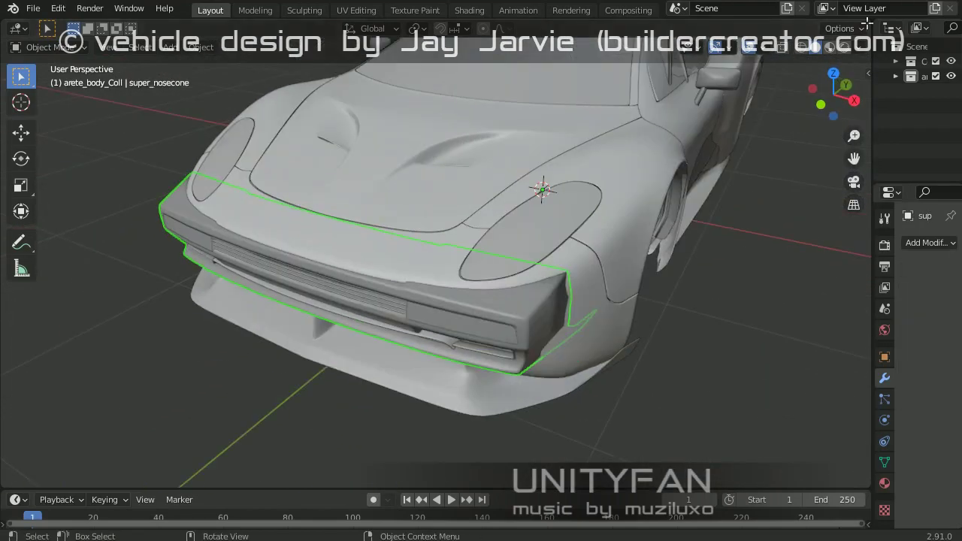
# Step: Split off a left area as a UV Editor and select the whole mesh in Edit Mode
pyautogui.moveTo(868, 24); pyautogui.dragTo(240, 151)
pyautogui.click(15, 28)
pyautogui.click(48, 105)
pyautogui.press('Tab')
pyautogui.press('a')
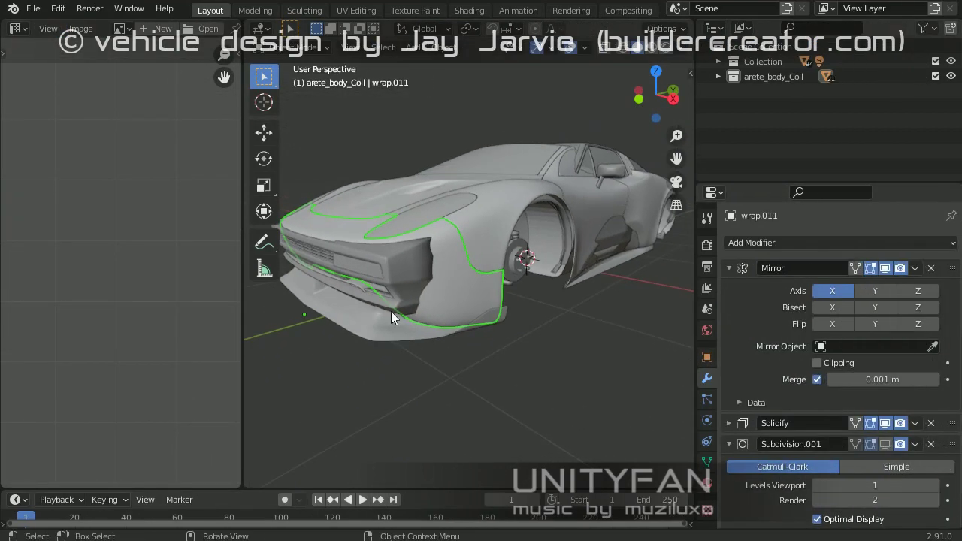
# Step: Scale down and reposition wrap.011's UV island in the UV Editor
pyautogui.click(391, 311)
pyautogui.scroll(3, 563, 311)
pyautogui.press('Tab')
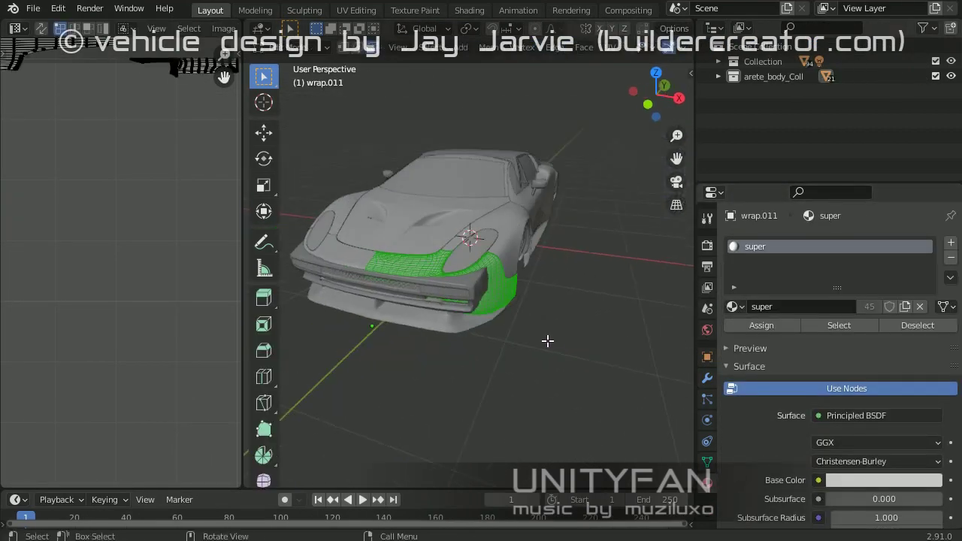
pyautogui.press('s')
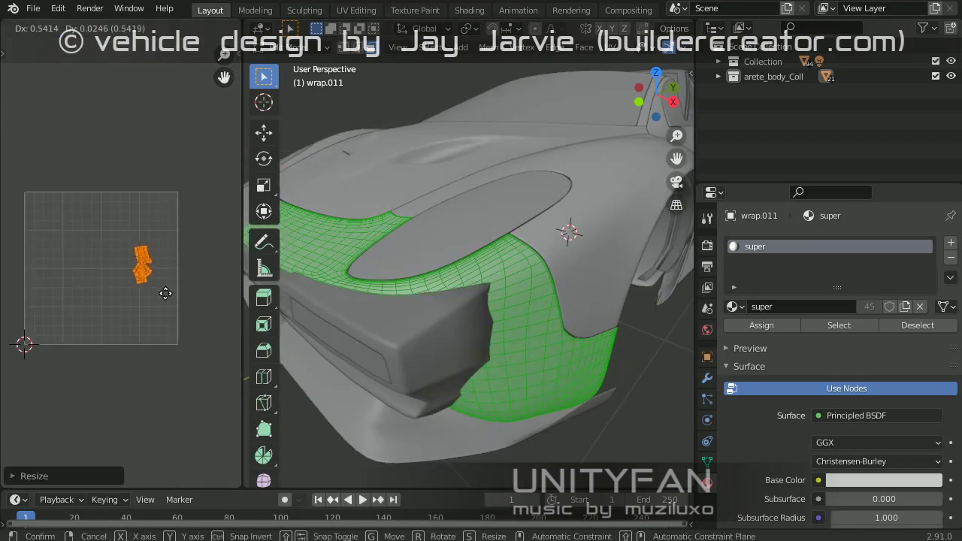
pyautogui.click(166, 293)
pyautogui.scroll(5, 141, 329)
pyautogui.click(220, 258)
pyautogui.press('Tab')
# Step: Remove the Mirror and Subdivision.001 modifiers, keeping only the 0.004 m Solidify
pyautogui.click(706, 378)
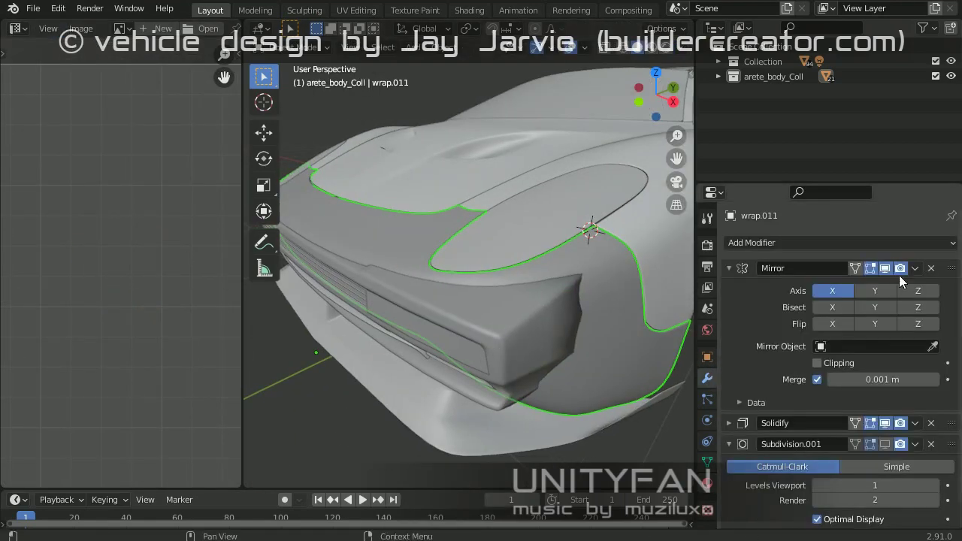
pyautogui.click(930, 268)
pyautogui.click(931, 289)
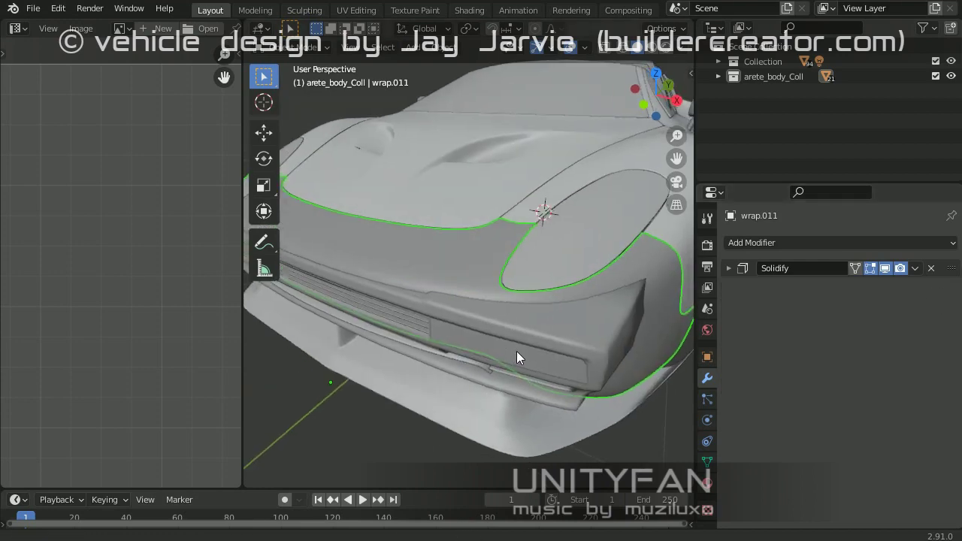
pyautogui.moveTo(516, 351); pyautogui.dragTo(489, 342, button='middle')
pyautogui.click(727, 267)
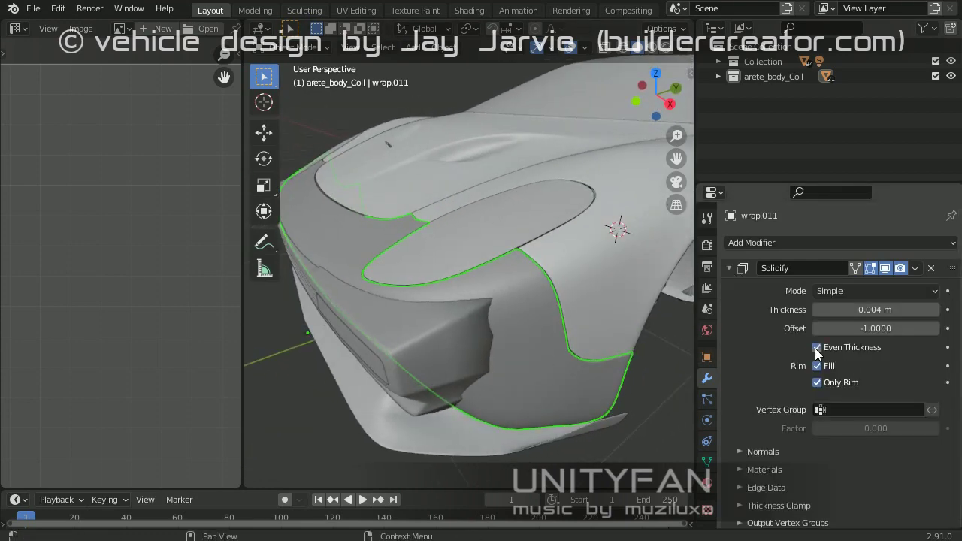
pyautogui.moveTo(601, 315)
pyautogui.mouseDown(button='middle')
pyautogui.moveTo(623, 320)
pyautogui.moveTo(517, 314)
pyautogui.mouseUp(button='middle')
pyautogui.click(626, 320)
# Step: Enter Edit Mode on super_nosecone and unwrap a selected face
pyautogui.press('Tab')
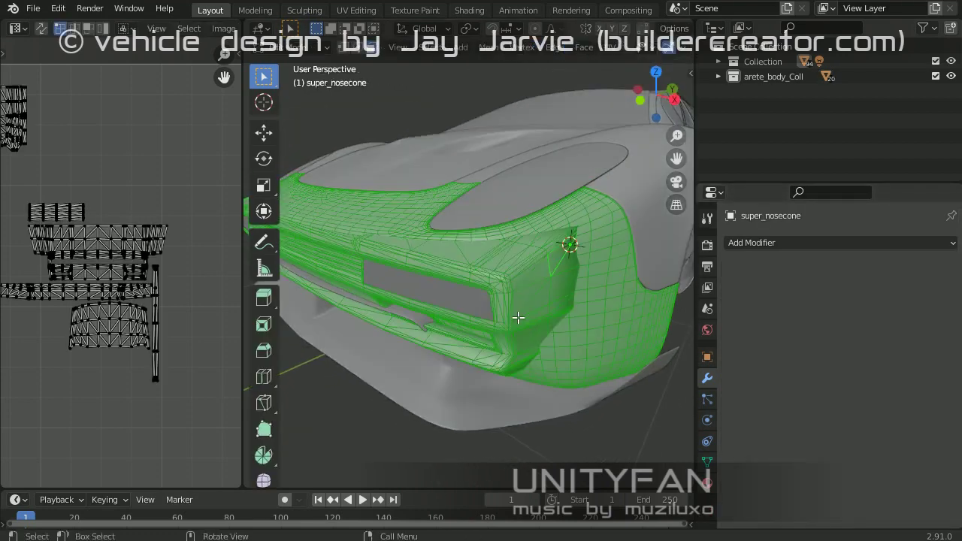
pyautogui.scroll(-3, 160, 277)
pyautogui.click(580, 329)
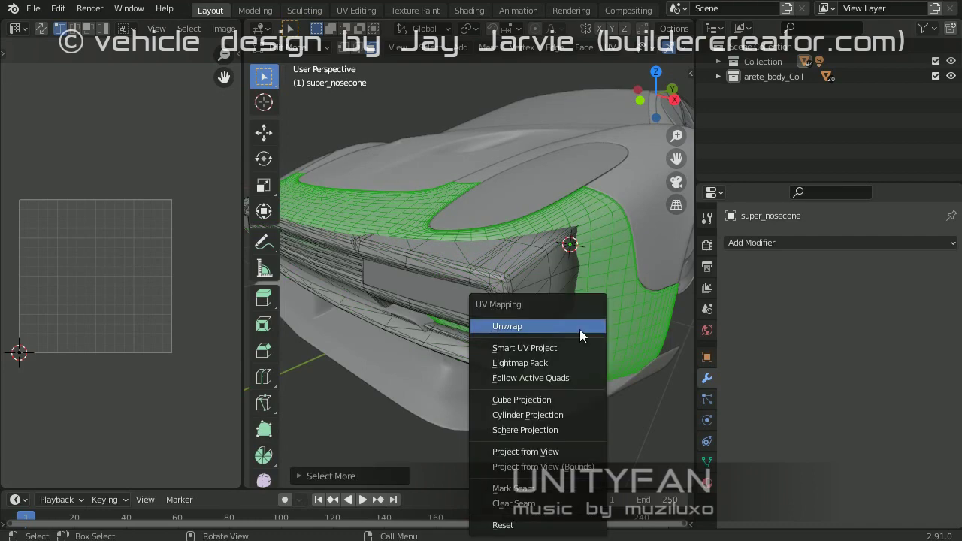
pyautogui.click(579, 329)
pyautogui.scroll(5, 408, 299)
pyautogui.moveTo(408, 329); pyautogui.dragTo(409, 148, button='middle')
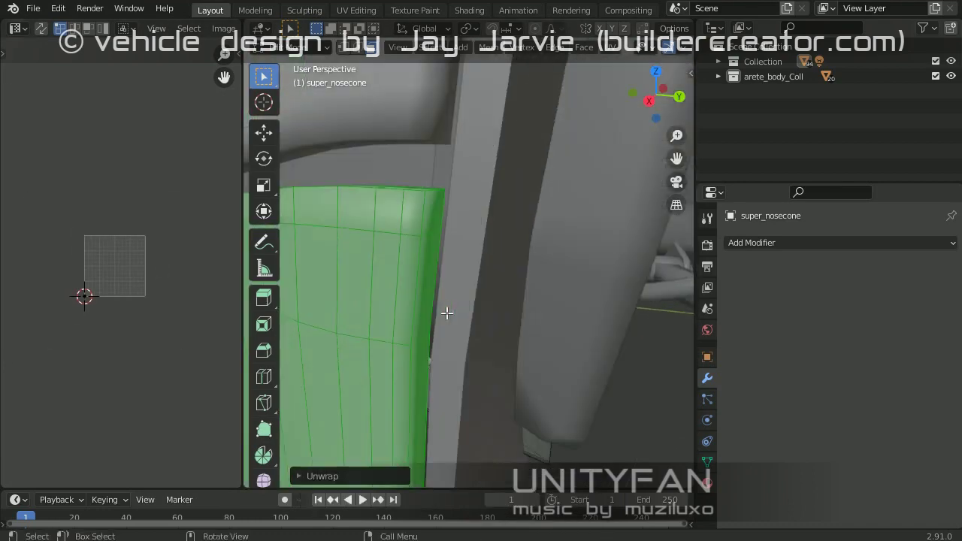
# Step: Add a loop cut to the nose cone and re-unwrap it
pyautogui.click(435, 328)
pyautogui.scroll(-5, 434, 328)
pyautogui.scroll(3, 494, 359)
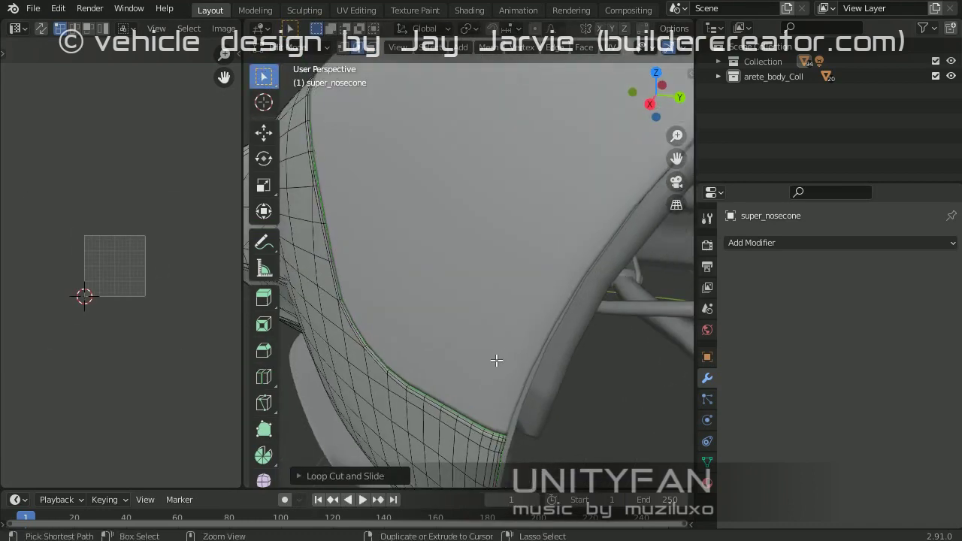
pyautogui.scroll(-3, 493, 359)
pyautogui.press('w')
pyautogui.click(546, 318)
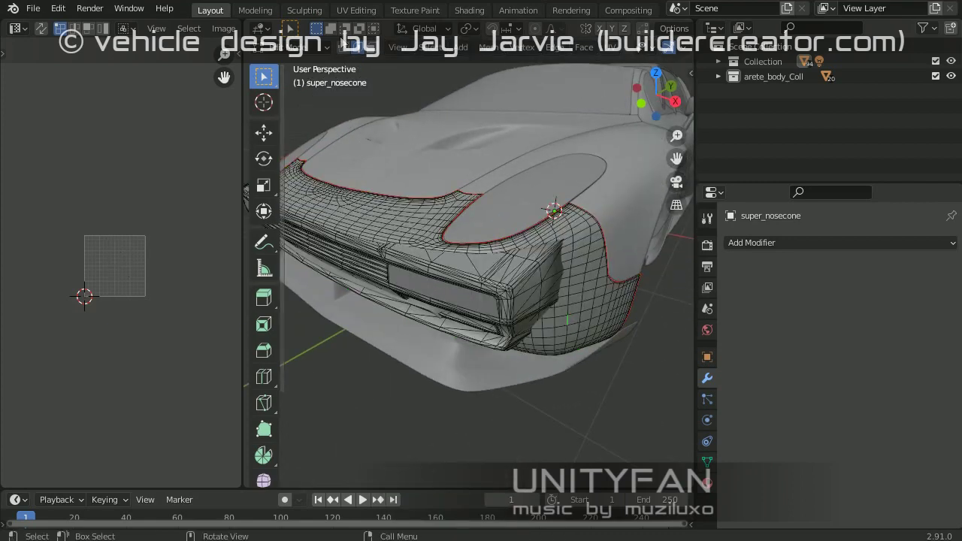
pyautogui.press('u')
pyautogui.click(423, 232)
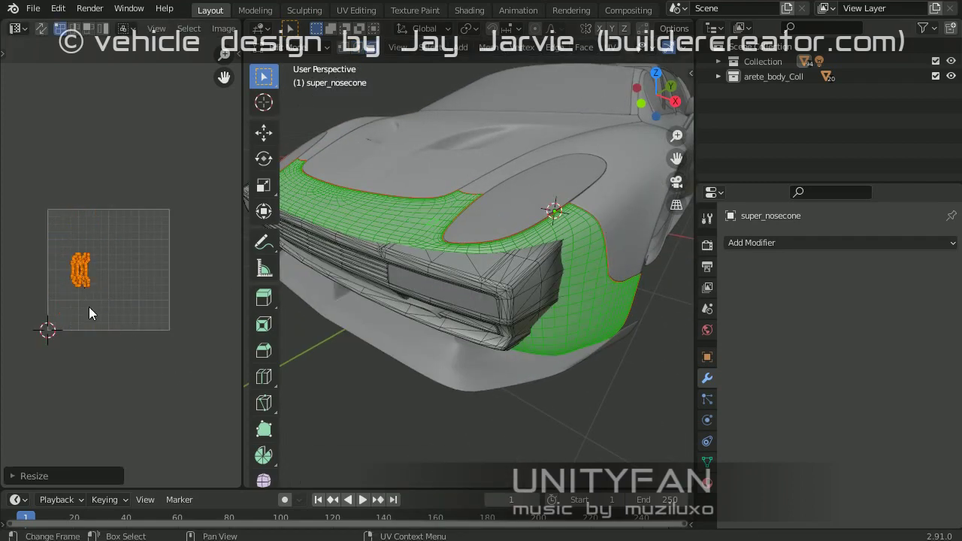
# Step: Scale, rotate −90° and move the nose cone's UV islands into free layout space
pyautogui.press('a')
pyautogui.press('KP_Decimal')
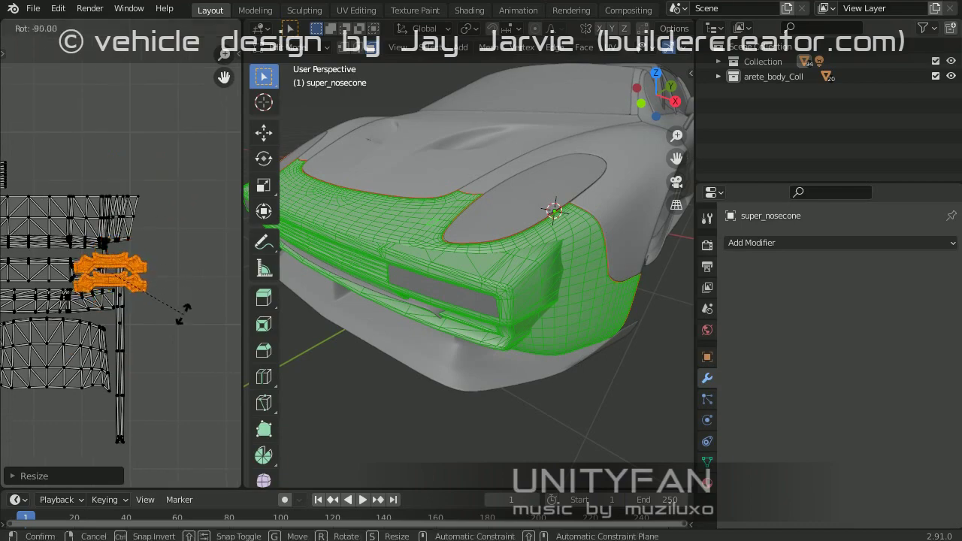
pyautogui.click(185, 309)
pyautogui.moveTo(134, 329); pyautogui.dragTo(135, 234)
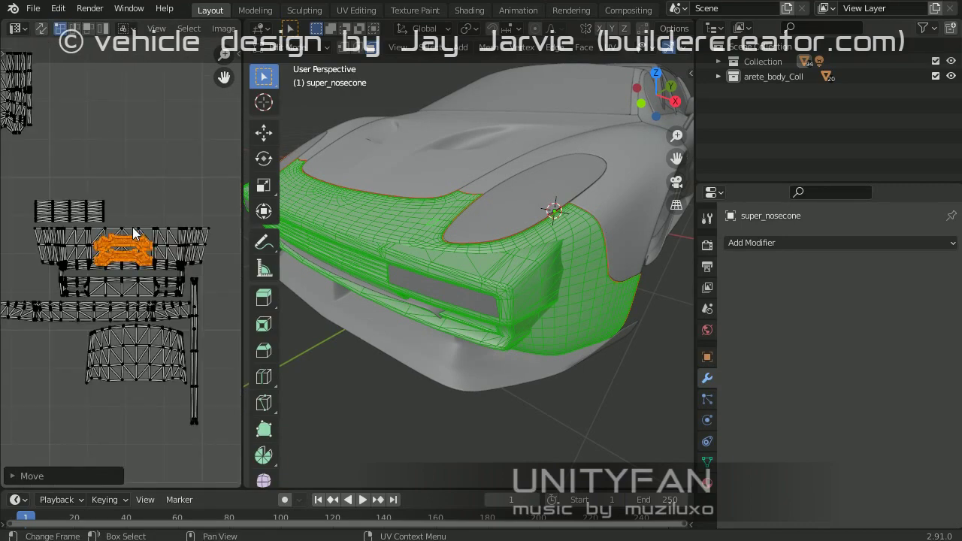
pyautogui.scroll(3, 104, 225)
pyautogui.scroll(4, 485, 290)
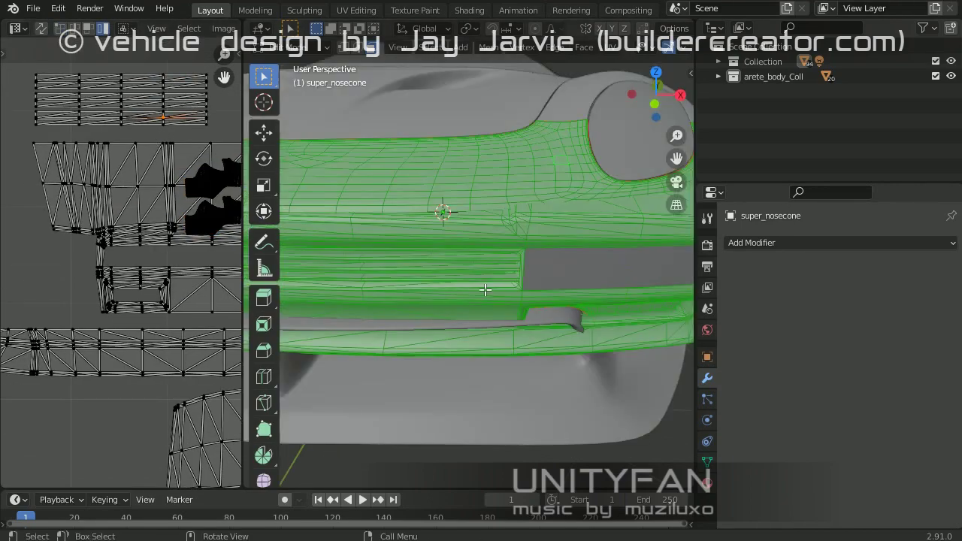
pyautogui.scroll(3, 485, 289)
# Step: Try selecting a strip of grille faces, then undo back to the whole-mesh selection
pyautogui.click(302, 264)
pyautogui.scroll(-5, 343, 299)
pyautogui.hotkey('ctrl', 'z')
pyautogui.hotkey('ctrl', 'shift', 'z')
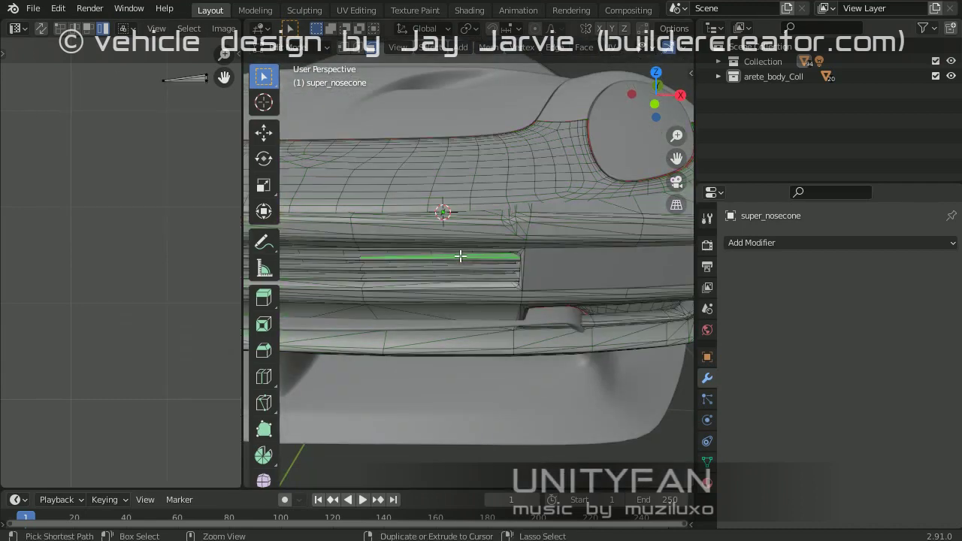
pyautogui.hotkey('ctrl', 'z')
pyautogui.scroll(-2, 421, 326)
pyautogui.moveTo(459, 255)
pyautogui.mouseDown(button='middle')
pyautogui.moveTo(421, 327)
pyautogui.moveTo(494, 350)
pyautogui.moveTo(544, 340)
pyautogui.mouseUp(button='middle')
# Step: Return to Object Mode and show only the Cube.028 lower lip piece
pyautogui.press('Tab')
pyautogui.click(422, 326)
pyautogui.hotkey('shift', 'h')
# Step: Apply the Mirror, Solidify and Subdivision modifiers to the lip piece
pyautogui.click(728, 288)
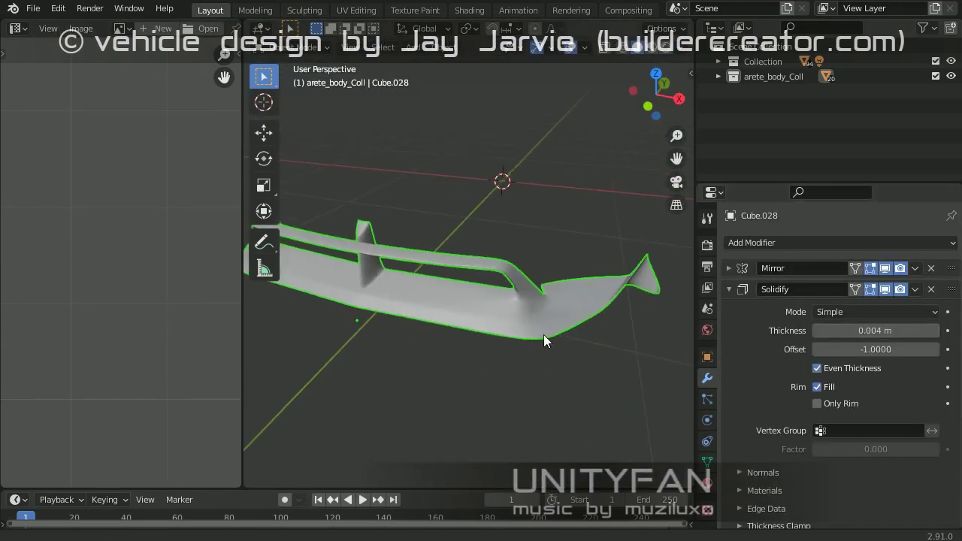
pyautogui.click(847, 285)
pyautogui.hotkey('ctrl', 'a')
pyautogui.moveTo(590, 305)
pyautogui.mouseDown(button='middle')
pyautogui.moveTo(453, 318)
pyautogui.moveTo(494, 292)
pyautogui.moveTo(567, 330)
pyautogui.mouseUp(button='middle')
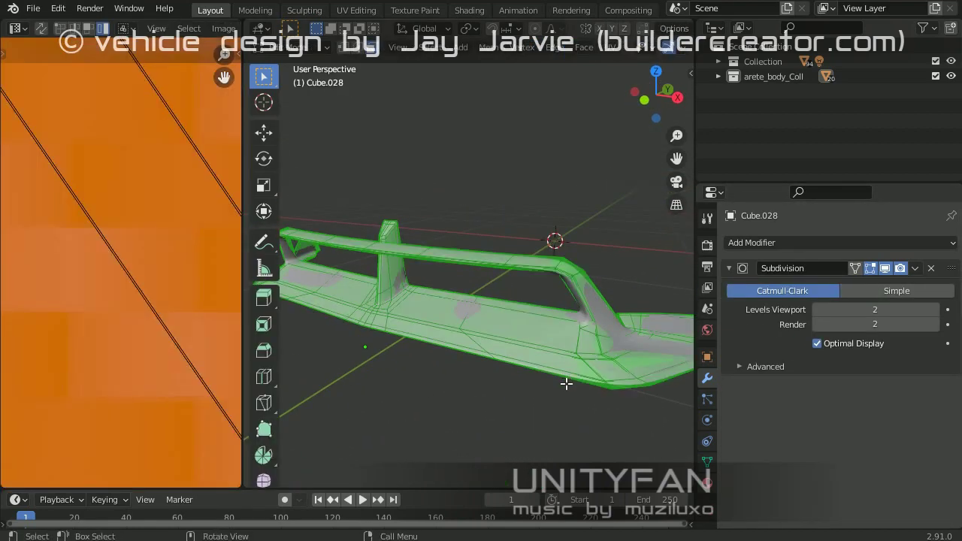
pyautogui.moveTo(563, 368); pyautogui.dragTo(616, 345, button='middle')
pyautogui.hotkey('ctrl', 'a')
pyautogui.moveTo(526, 330); pyautogui.dragTo(511, 316, button='middle')
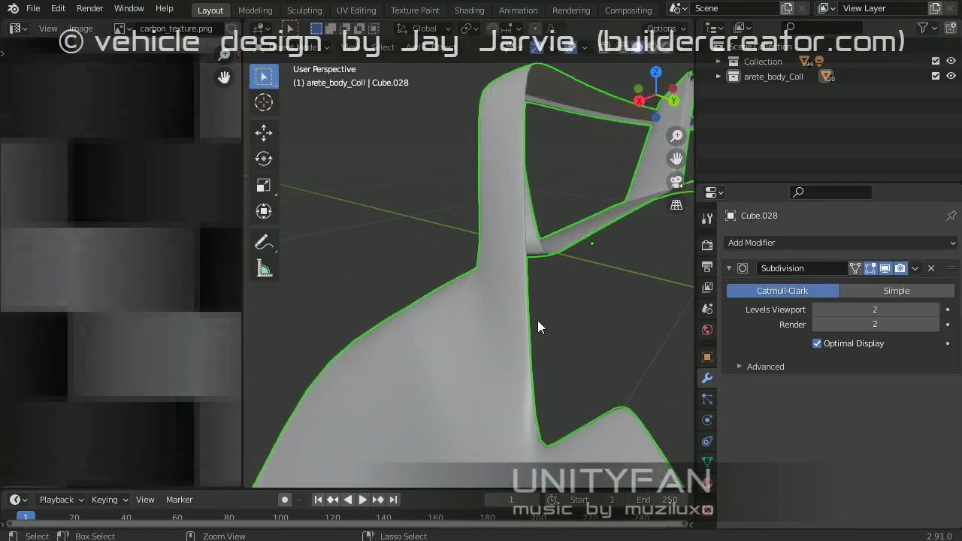
pyautogui.moveTo(553, 339)
pyautogui.mouseDown(button='middle')
pyautogui.moveTo(584, 301)
pyautogui.moveTo(526, 316)
pyautogui.moveTo(598, 375)
pyautogui.moveTo(561, 309)
pyautogui.mouseUp(button='middle')
# Step: Move the Subdivision modifier above Solidify and apply the remaining modifiers
pyautogui.hotkey('ctrl', '1')
pyautogui.click(914, 285)
pyautogui.click(887, 316)
pyautogui.hotkey('ctrl', 'a')
pyautogui.hotkey('ctrl', 'a')
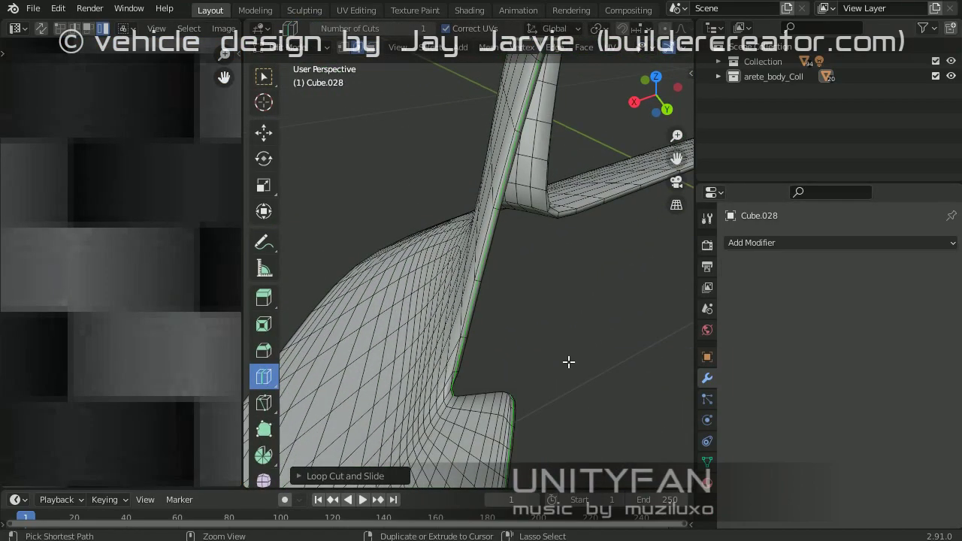
pyautogui.moveTo(569, 362); pyautogui.dragTo(431, 316, button='middle')
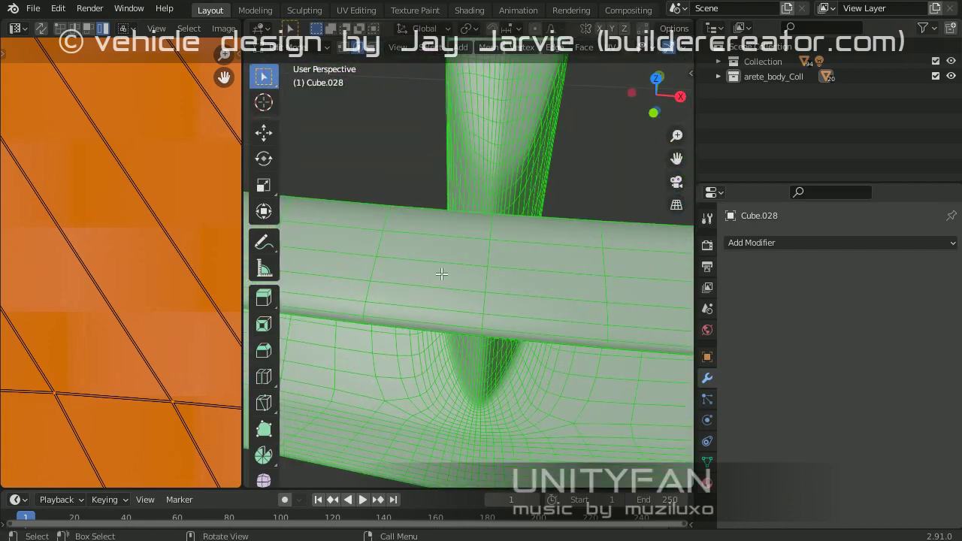
# Step: Mark the selected lip edges as a UV seam and scale its UV island to 0.3121
pyautogui.hotkey('ctrl', 'e')
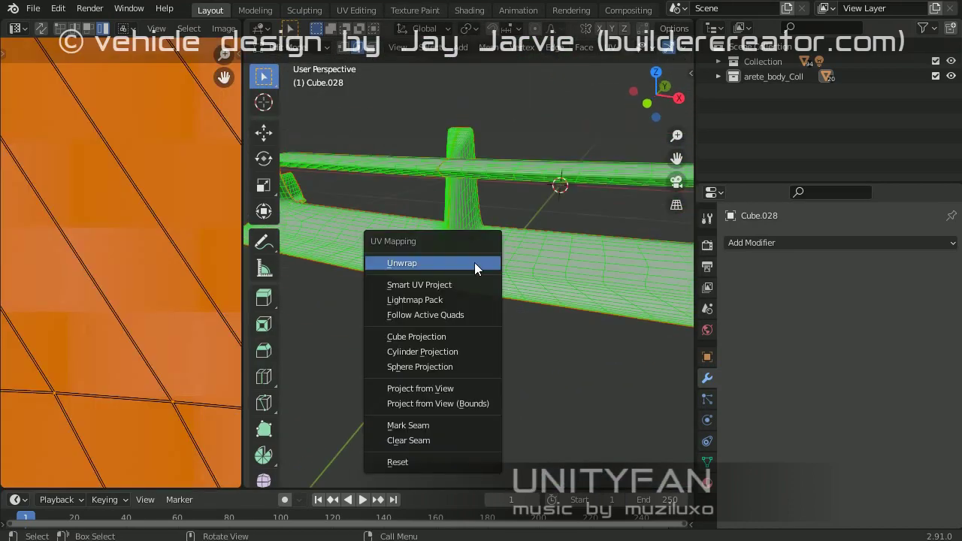
pyautogui.click(474, 262)
pyautogui.scroll(3, 111, 283)
pyautogui.press('s')
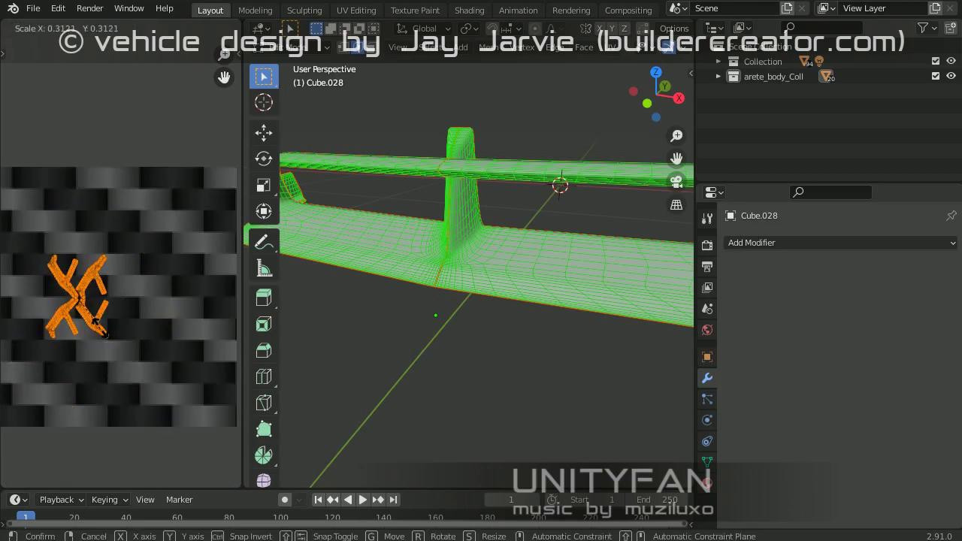
# Step: Select the super_nosecone body piece and enter Edit Mode on it
pyautogui.moveTo(479, 293)
pyautogui.mouseDown(button='middle')
pyautogui.moveTo(471, 280)
pyautogui.moveTo(541, 287)
pyautogui.moveTo(491, 318)
pyautogui.moveTo(525, 311)
pyautogui.mouseUp(button='middle')
pyautogui.click(567, 307)
pyautogui.press('Tab')
# Step: Select the lower bumper faces, grow the selection and unwrap them
pyautogui.hotkey('alt', 'a')
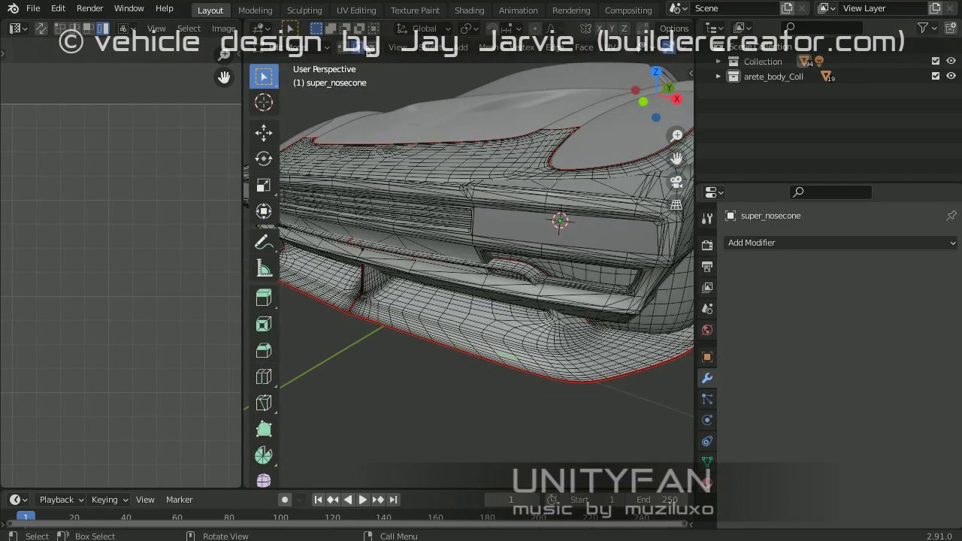
pyautogui.click(492, 319)
pyautogui.press('ctrl+KP_Add')
pyautogui.press('u')
pyautogui.click(492, 318)
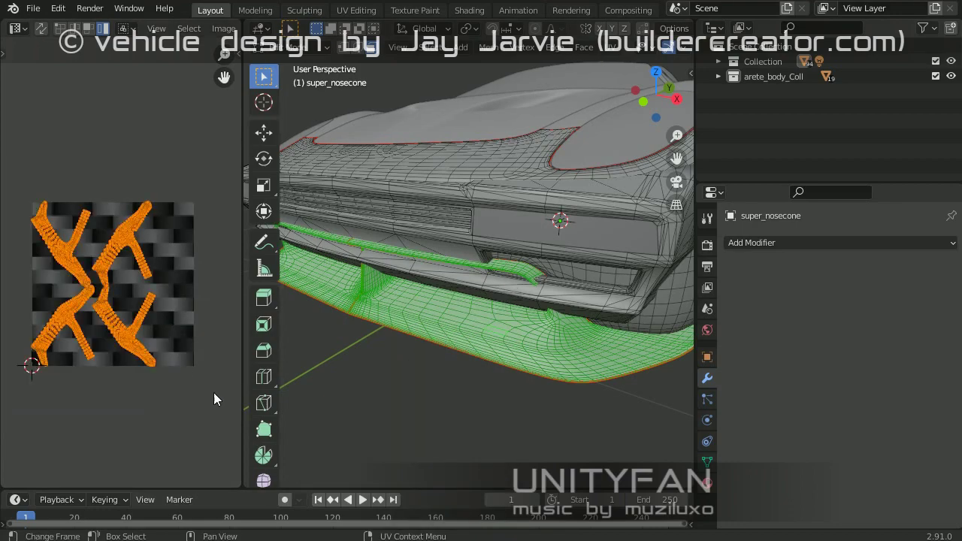
# Step: Move the nosecone's UV islands onto the carbon texture and leave Edit Mode
pyautogui.press('a')
pyautogui.scroll(5, 113, 300)
pyautogui.press('g')
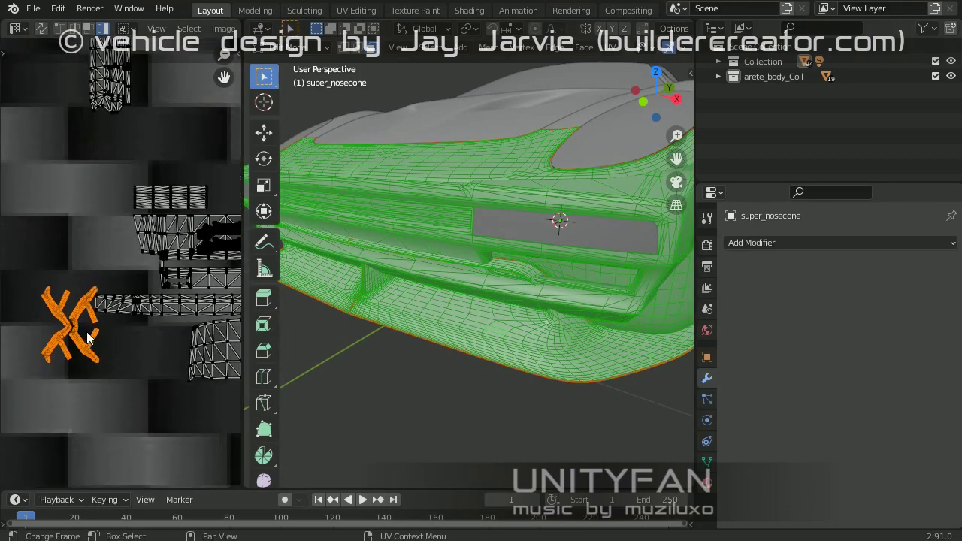
pyautogui.click(176, 207)
pyautogui.scroll(-3, 176, 207)
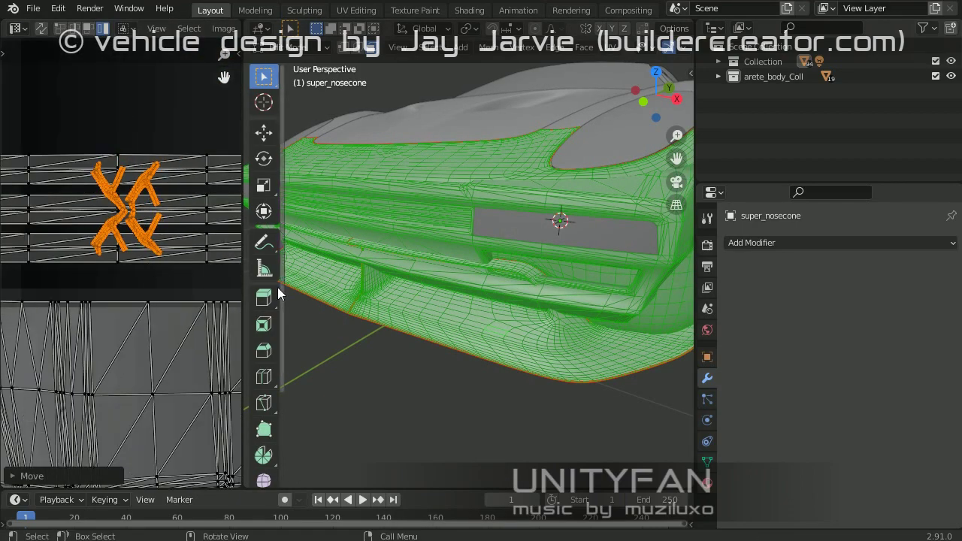
pyautogui.press('Tab')
# Step: Grow the face selection across the bumper and check it from several angles
pyautogui.press('Tab')
pyautogui.moveTo(457, 333); pyautogui.dragTo(569, 311, button='middle')
pyautogui.press('ctrl+KP_Add')
pyautogui.press('ctrl+KP_Add')
pyautogui.press('ctrl+KP_Add')
pyautogui.press('ctrl+KP_Add')
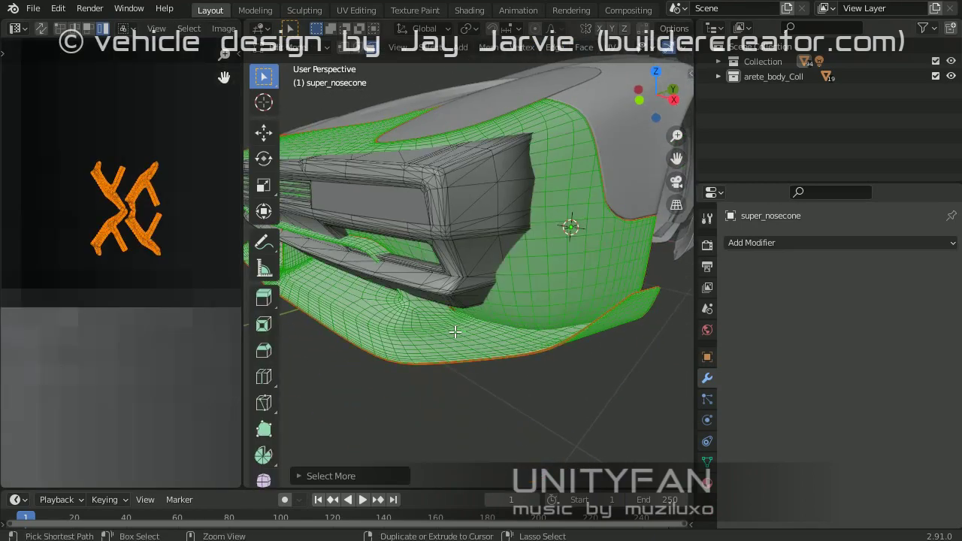
pyautogui.moveTo(569, 225)
pyautogui.mouseDown(button='middle')
pyautogui.moveTo(474, 297)
pyautogui.moveTo(465, 292)
pyautogui.mouseUp(button='middle')
pyautogui.press('Tab')
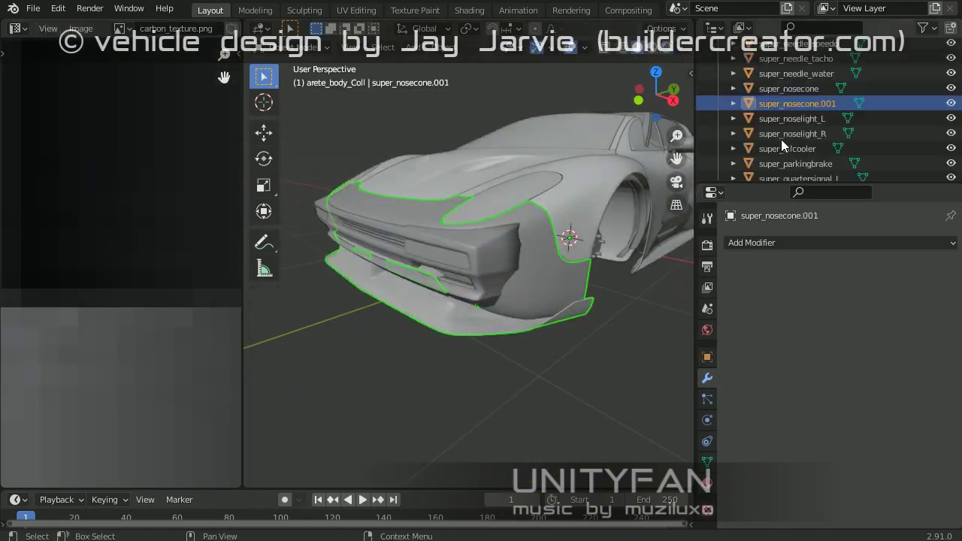
pyautogui.moveTo(465, 329)
pyautogui.mouseDown(button='middle')
pyautogui.moveTo(507, 280)
pyautogui.moveTo(460, 247)
pyautogui.moveTo(459, 303)
pyautogui.mouseUp(button='middle')
# Step: Make super_nosecone.001 active, undo the extra super_nosecone.002, and toggle selection of all objects
pyautogui.click(510, 276)
pyautogui.click(798, 102)
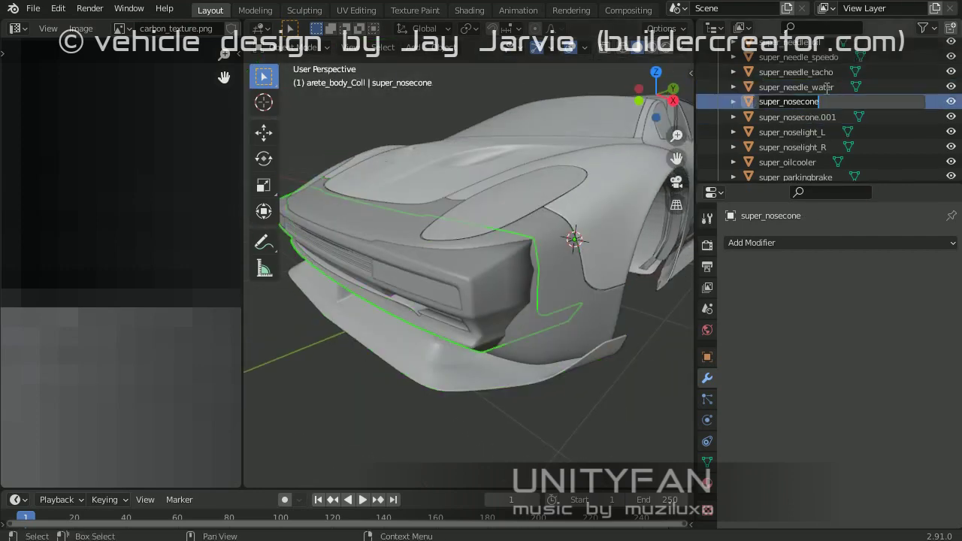
pyautogui.hotkey('ctrl', 'z')
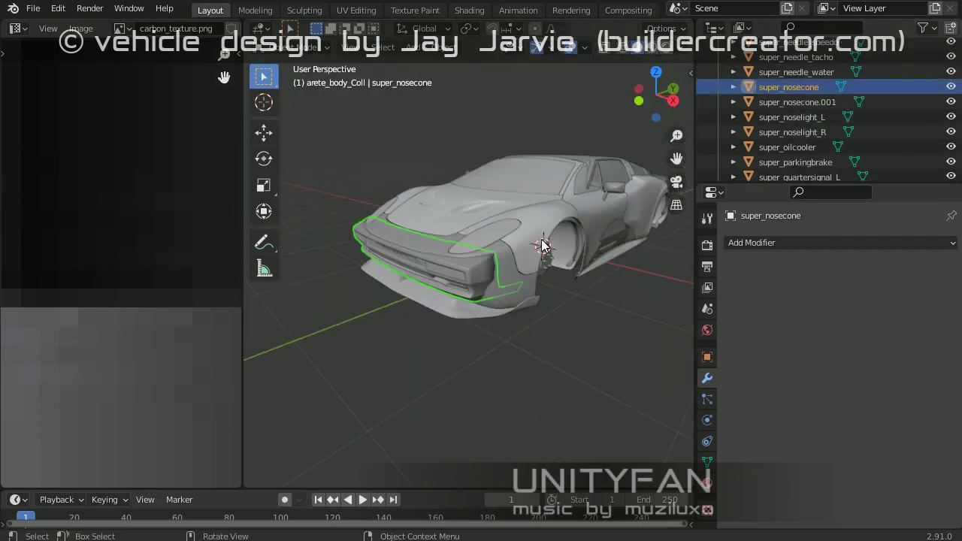
pyautogui.scroll(-5, 577, 388)
pyautogui.moveTo(577, 388); pyautogui.dragTo(451, 343, button='middle')
pyautogui.press('a')
pyautogui.hotkey('alt', 'a')
# Step: Save the project and export the car as COLLADA over vehicles\super\super.dae
pyautogui.press('a')
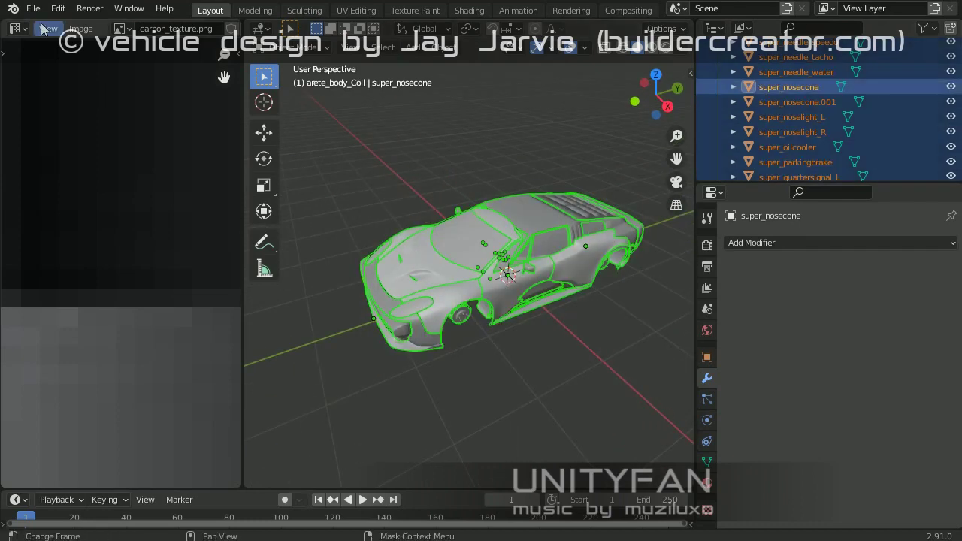
pyautogui.click(33, 7)
pyautogui.click(53, 107)
pyautogui.click(33, 7)
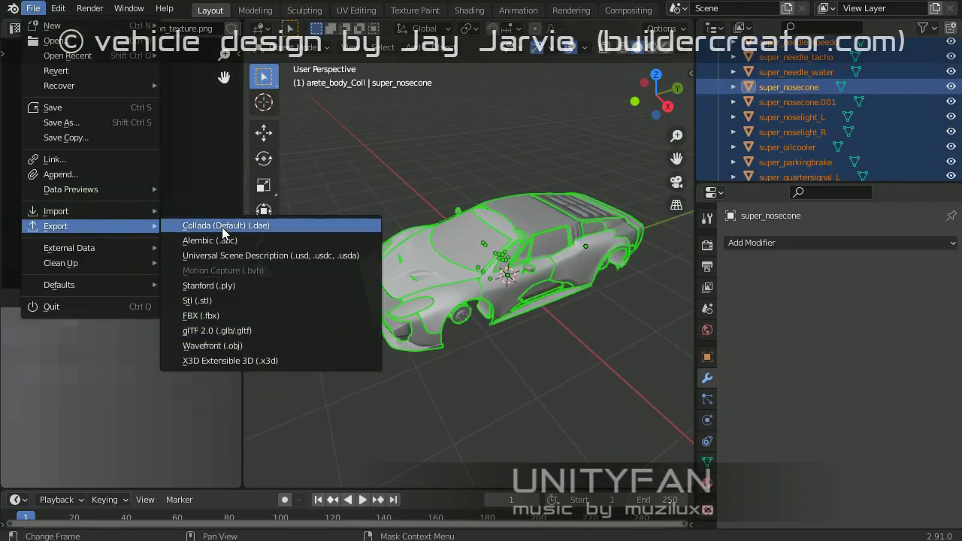
pyautogui.click(222, 227)
pyautogui.doubleClick(389, 154)
pyautogui.doubleClick(285, 180)
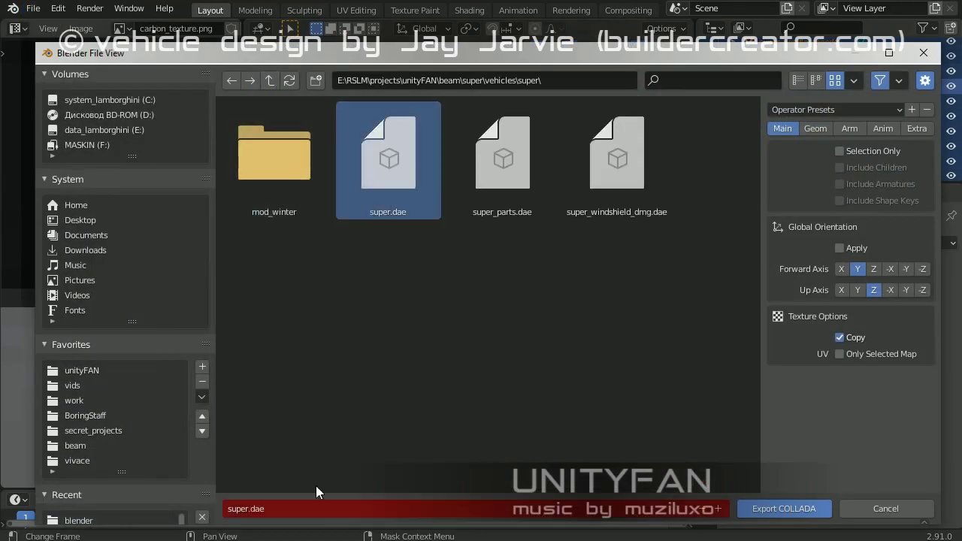
pyautogui.click(751, 508)
# Step: Re-export all objects as COLLADA over super.dae, then clear the selection
pyautogui.click(33, 7)
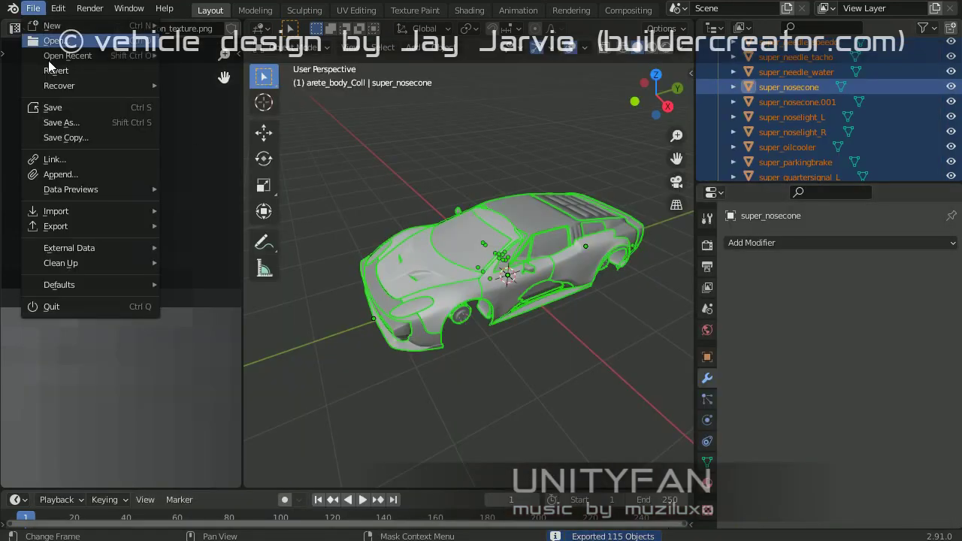
pyautogui.click(221, 227)
pyautogui.click(269, 80)
pyautogui.doubleClick(387, 154)
pyautogui.doubleClick(275, 154)
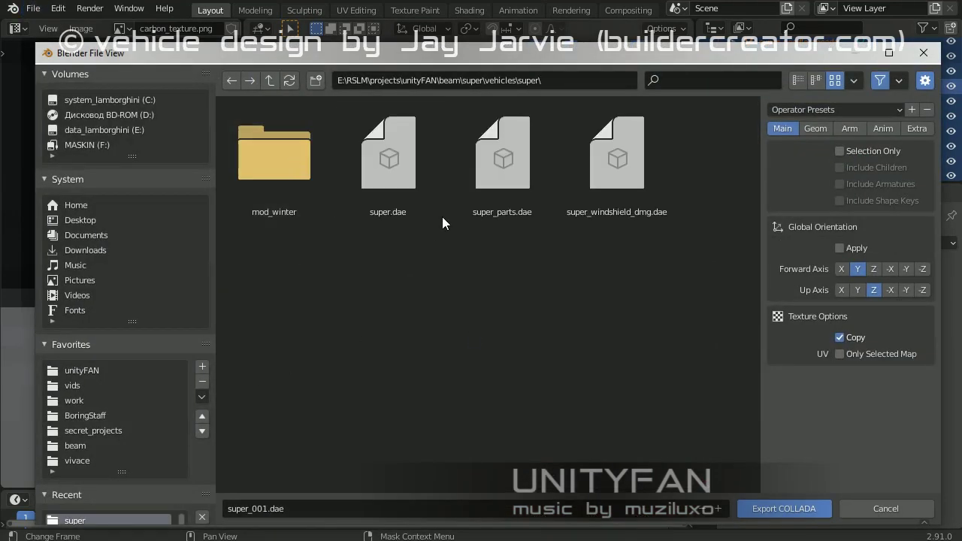
pyautogui.click(388, 154)
pyautogui.click(784, 509)
pyautogui.click(513, 361)
pyautogui.scroll(3, 507, 352)
pyautogui.moveTo(507, 353); pyautogui.dragTo(456, 340, button='middle')
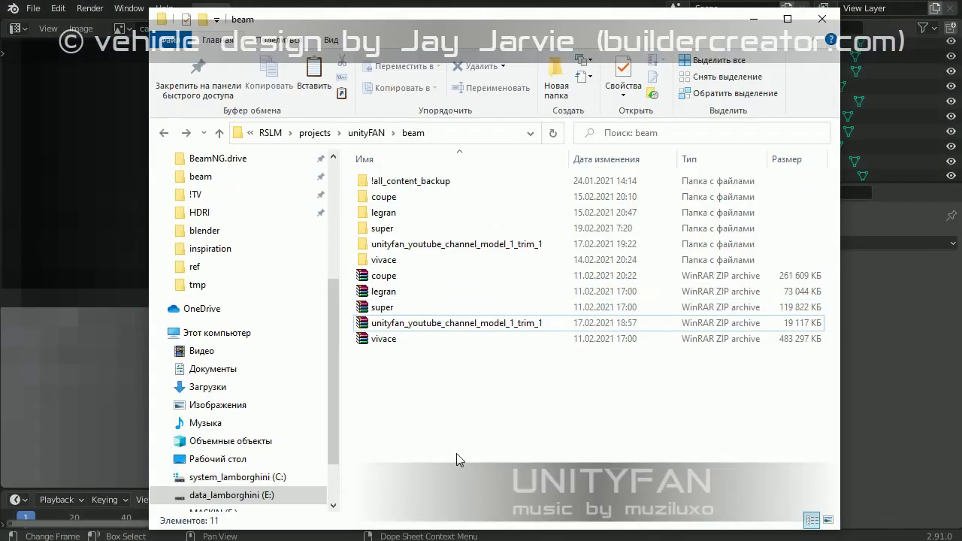
# Step: Open vehicles\super to check the new super.dae, then return to vehicles
pyautogui.doubleClick(387, 197)
pyautogui.doubleClick(387, 181)
pyautogui.scroll(-5, 390, 323)
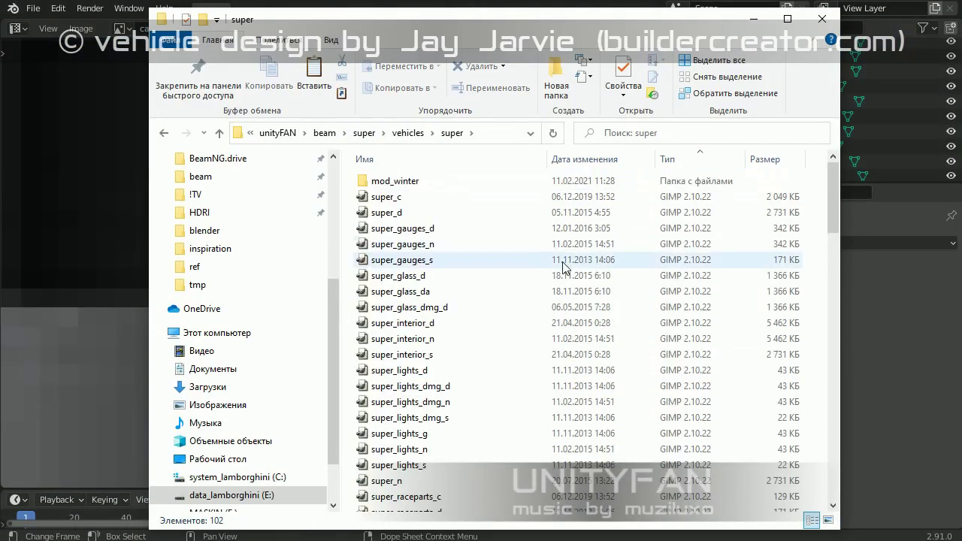
pyautogui.scroll(-3, 609, 342)
pyautogui.scroll(10, 605, 349)
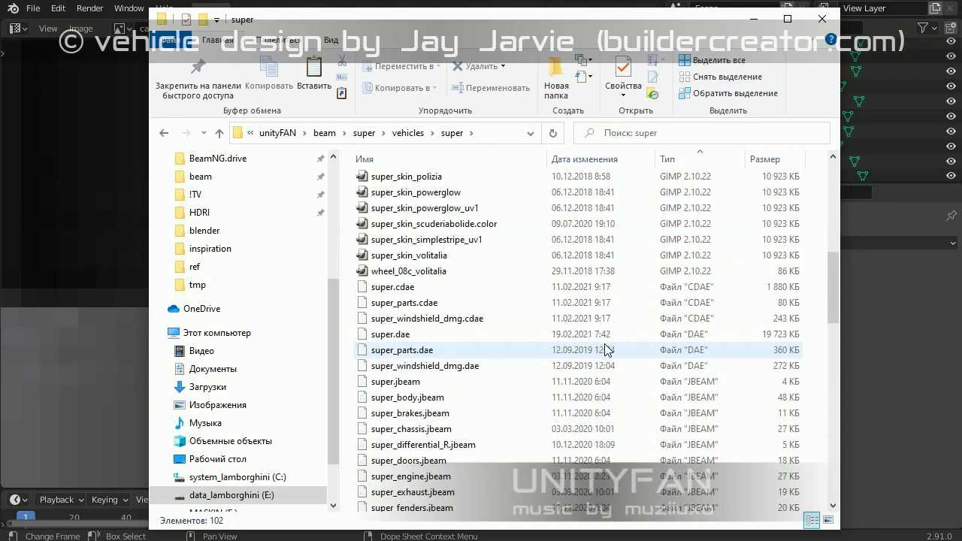
pyautogui.rightClick(402, 335)
pyautogui.click(435, 241)
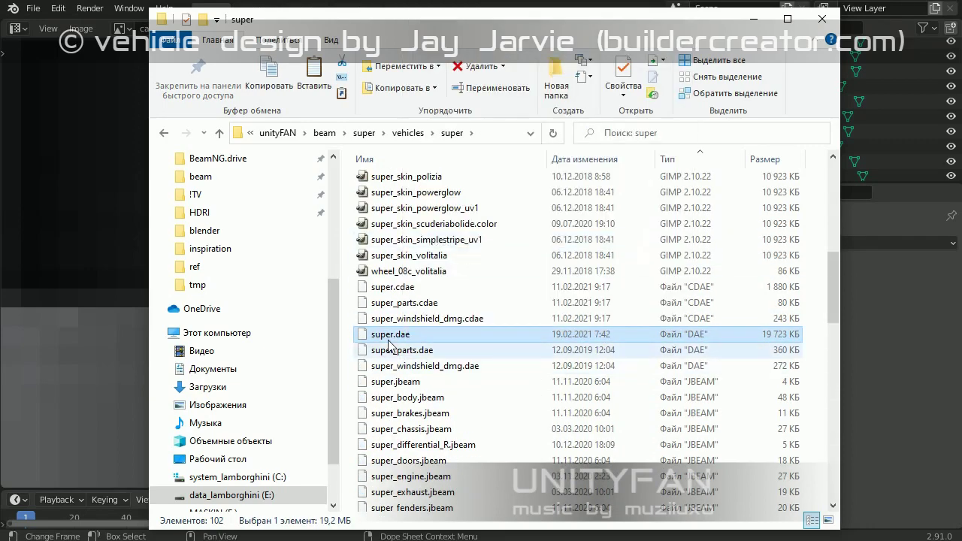
pyautogui.click(410, 134)
# Step: Copy the super folder into BeamNG.drive\mods\unpacked, rename it super_arete, and open it
pyautogui.rightClick(383, 228)
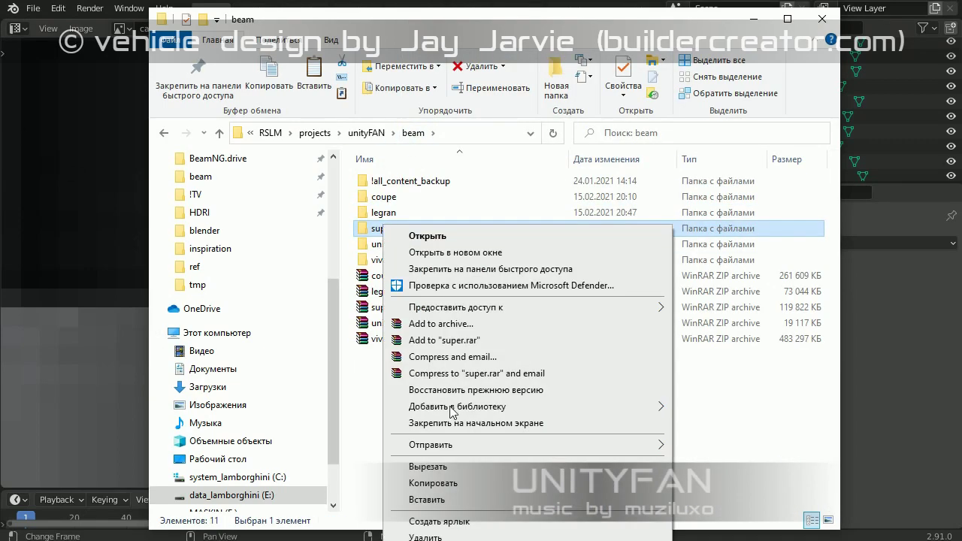
pyautogui.scroll(5, 248, 300)
pyautogui.click(212, 224)
pyautogui.doubleClick(391, 181)
pyautogui.doubleClick(387, 213)
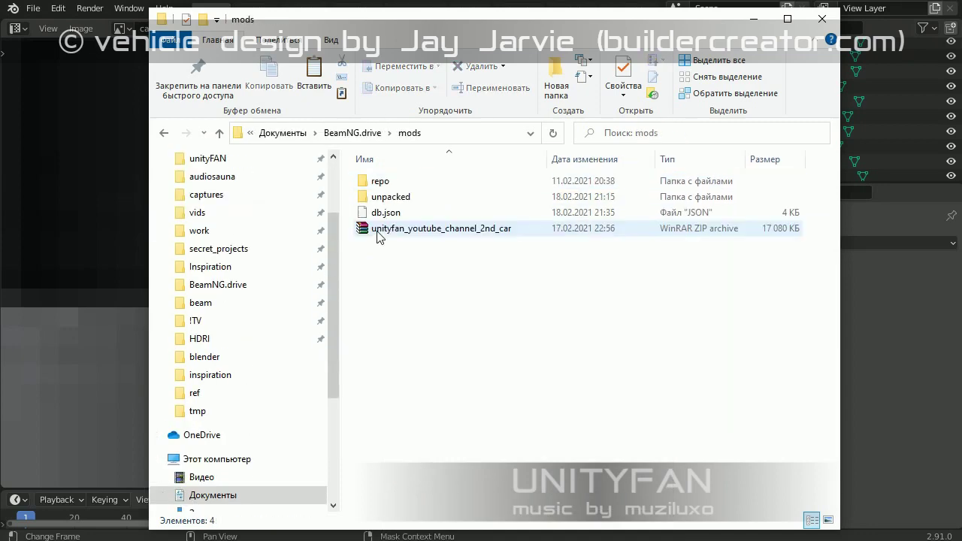
pyautogui.doubleClick(384, 199)
pyautogui.rightClick(415, 312)
pyautogui.click(450, 418)
pyautogui.write('super_crete')
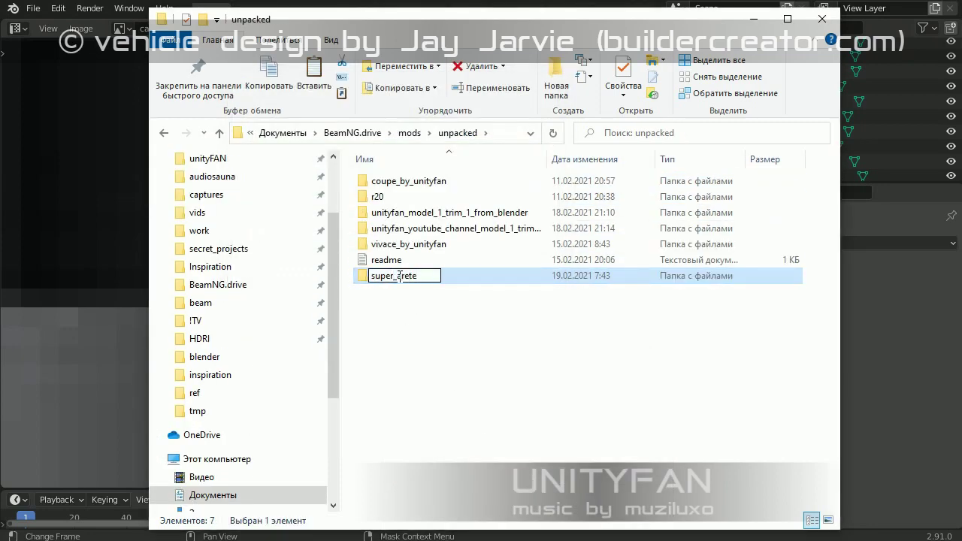
pyautogui.press('Return')
pyautogui.doubleClick(399, 217)
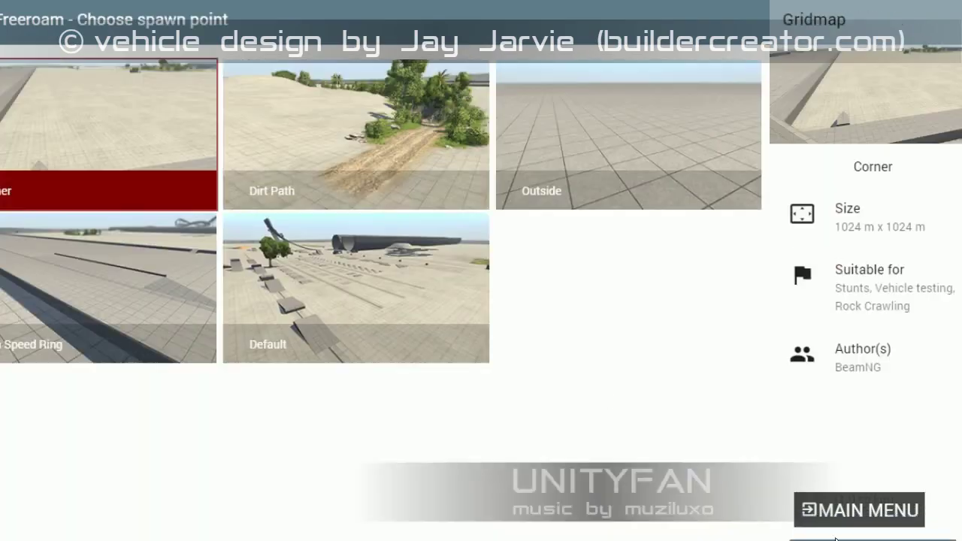
# Step: Load Gridmap at the Default spawn point and show the Civetta Bolide configurations
pyautogui.click(380, 271)
pyautogui.click(380, 270)
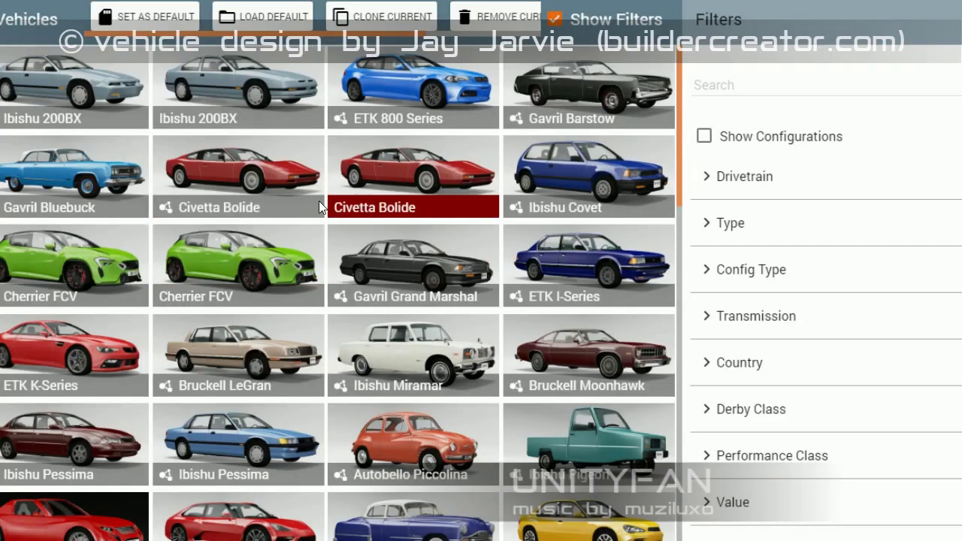
pyautogui.click(320, 207)
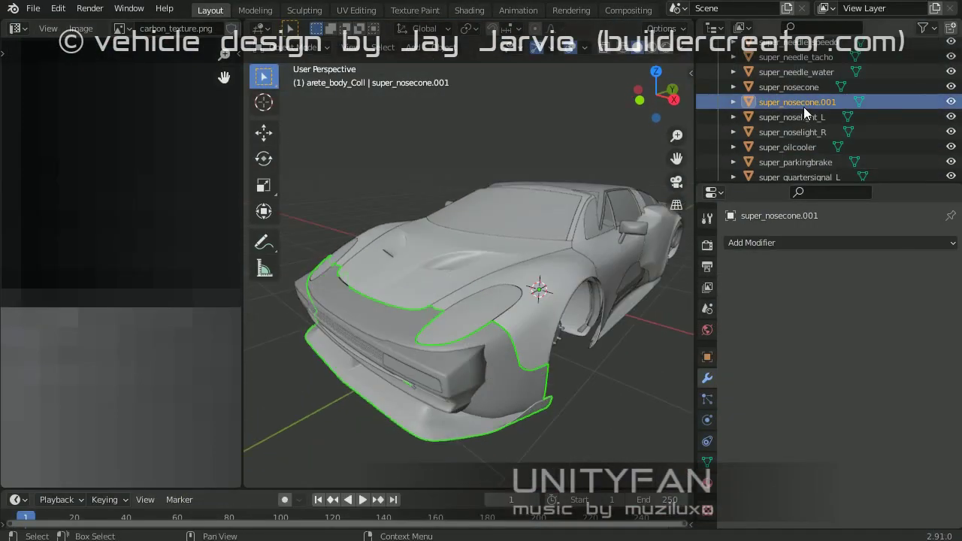
# Step: Rename the split-off bumper object to super_nosecone.000
pyautogui.click(806, 88)
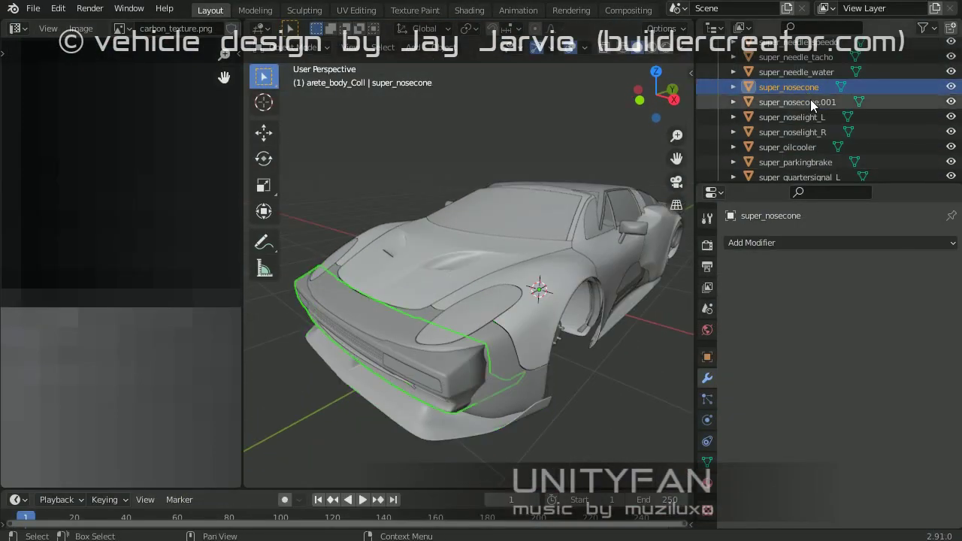
pyautogui.scroll(1, 810, 103)
pyautogui.doubleClick(827, 103)
pyautogui.write('0')
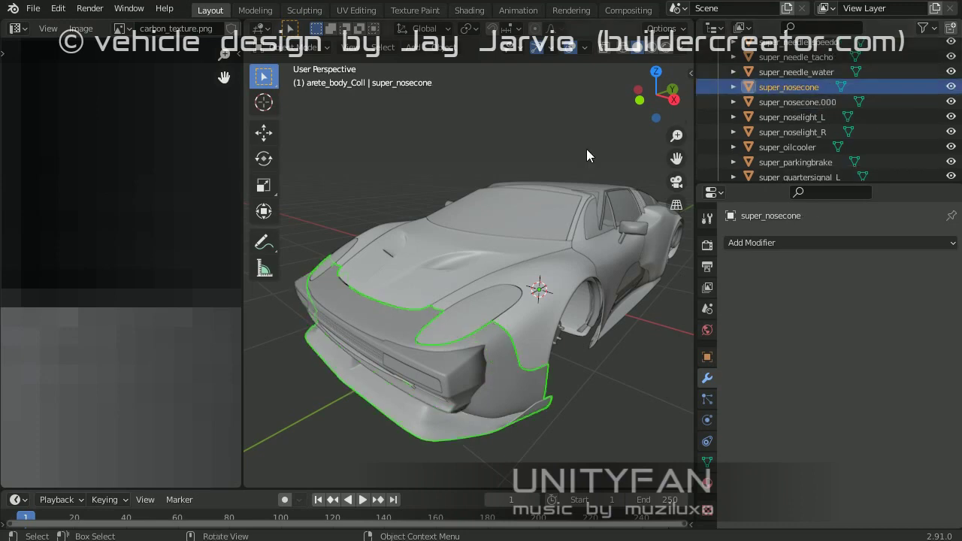
# Step: Select all objects and export them as COLLADA over super.dae
pyautogui.press('a')
pyautogui.click(33, 9)
pyautogui.click(309, 285)
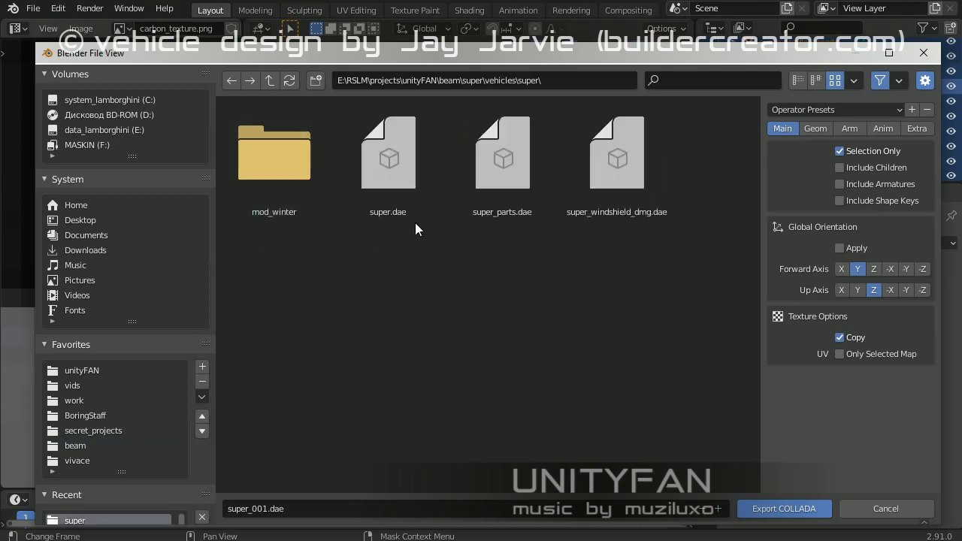
pyautogui.click(784, 508)
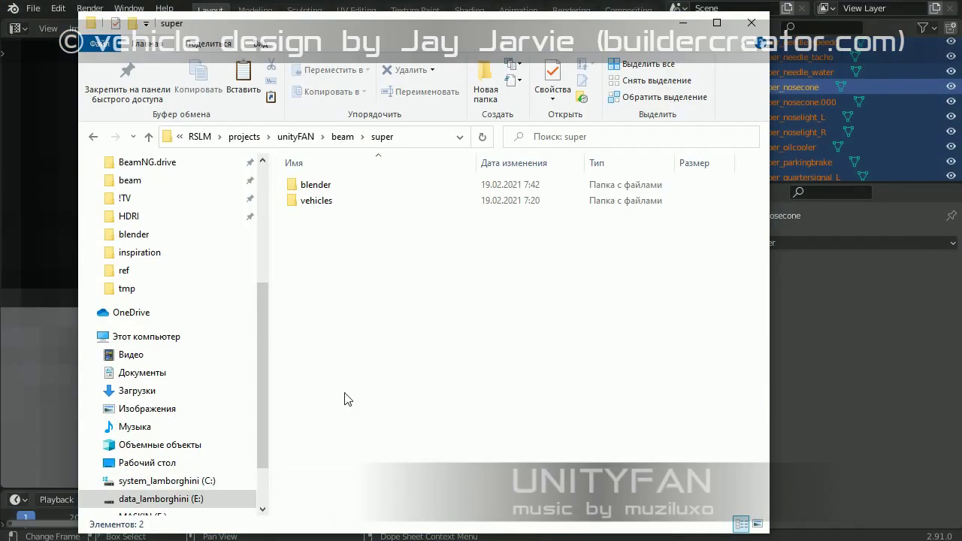
# Step: Copy vehicles\super\super.dae into the super_arete folder, replacing the older file
pyautogui.doubleClick(317, 188)
pyautogui.scroll(-5, 316, 195)
pyautogui.scroll(2, 382, 400)
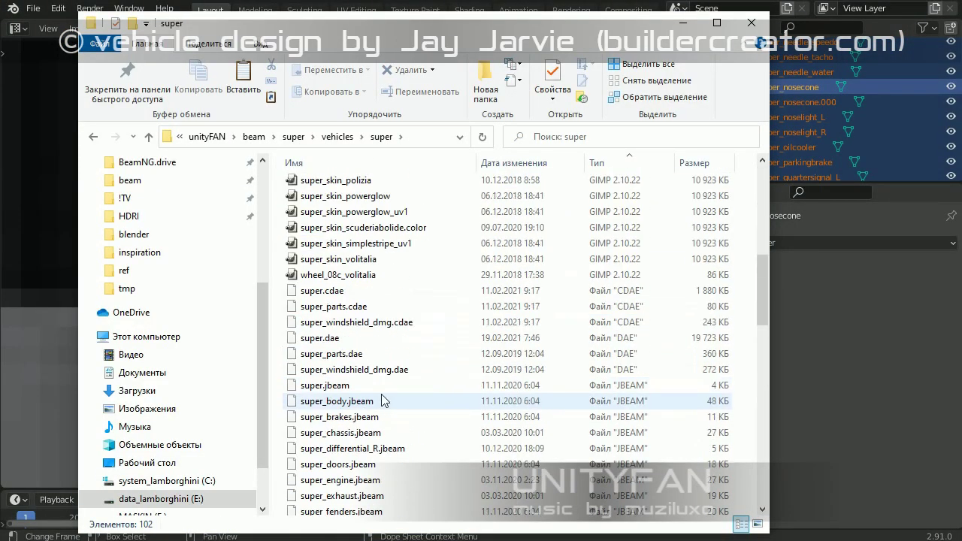
pyautogui.rightClick(324, 343)
pyautogui.click(361, 248)
pyautogui.click(353, 497)
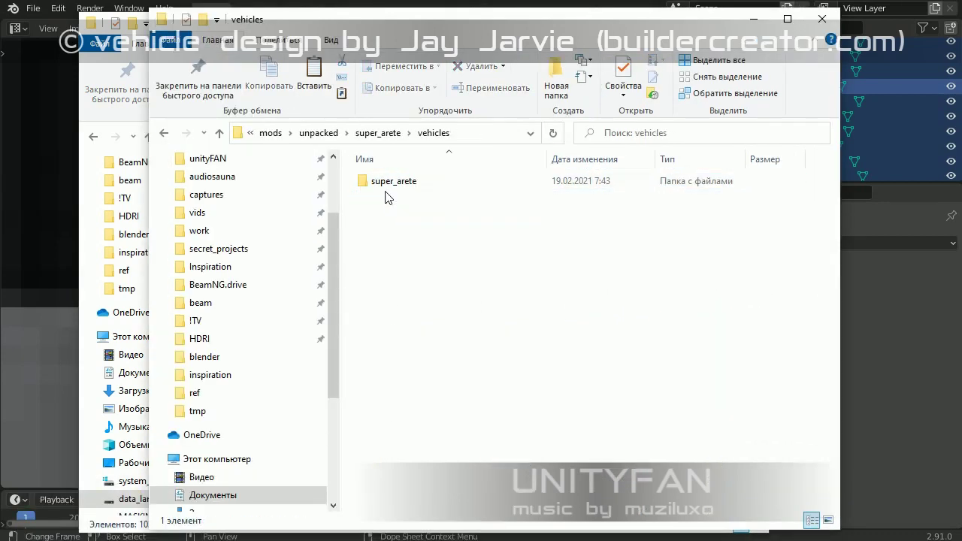
pyautogui.doubleClick(384, 187)
pyautogui.rightClick(350, 318)
pyautogui.click(408, 421)
pyautogui.click(301, 158)
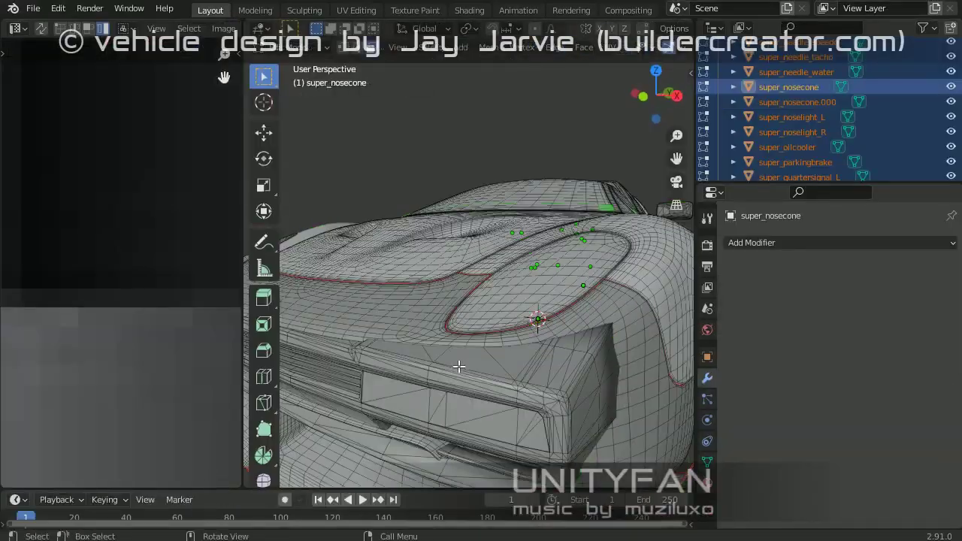
# Step: Export the car again as COLLADA, overwriting super.dae
pyautogui.keyDown('shift'); pyautogui.moveTo(458, 366); pyautogui.dragTo(371, 306, button='middle'); pyautogui.keyUp('shift')
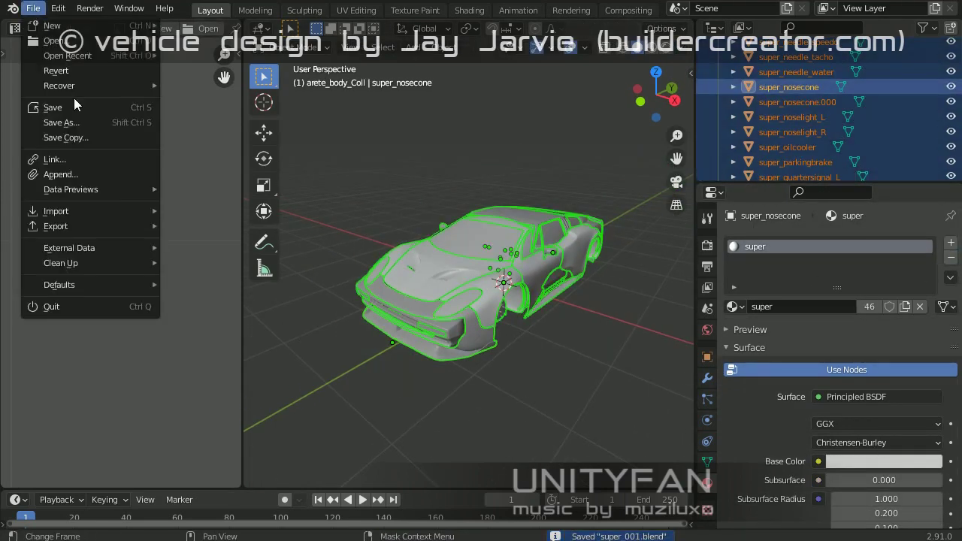
pyautogui.click(218, 225)
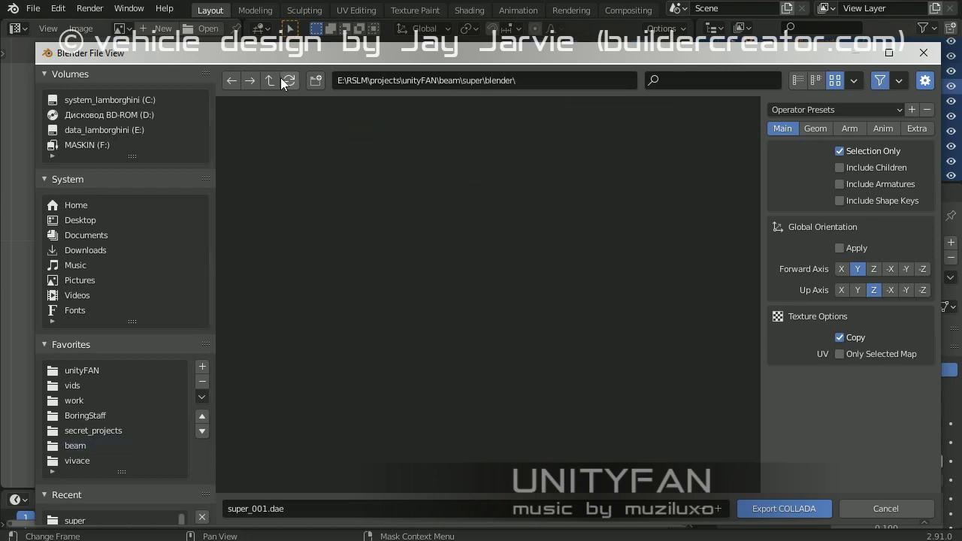
pyautogui.doubleClick(388, 172)
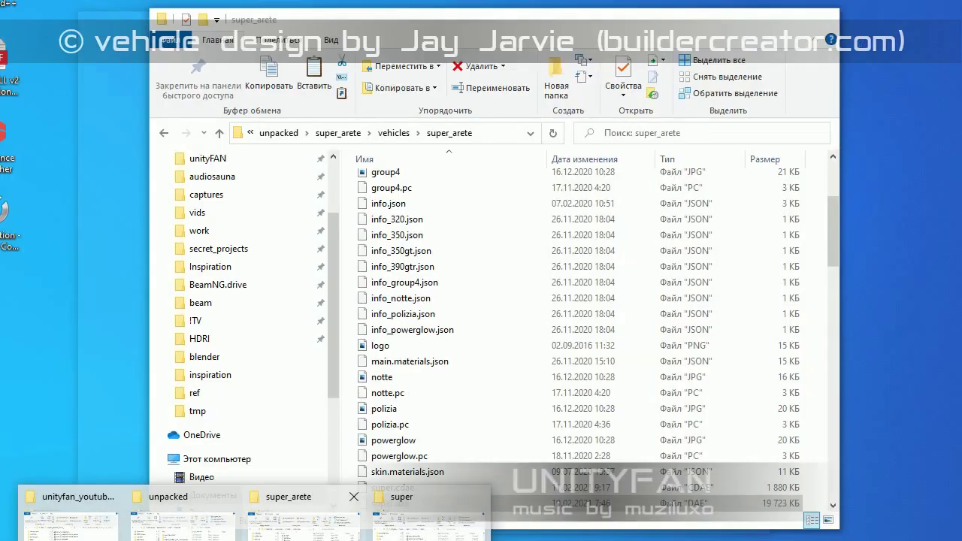
# Step: Check super.dae's options in the File Explorer window, then close them
pyautogui.click(420, 518)
pyautogui.rightClick(311, 338)
pyautogui.press('Escape')
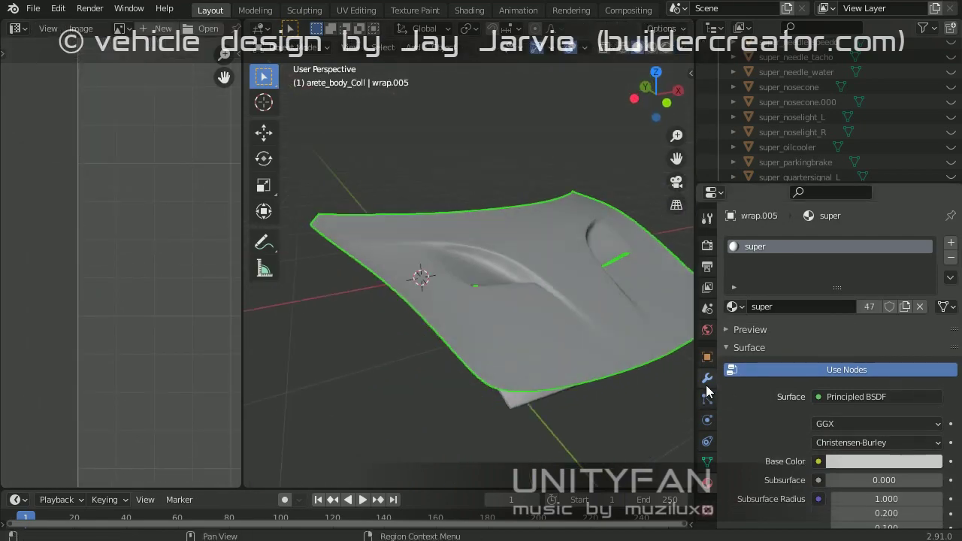
# Step: Remove wrap.005's Subdivision.001 modifier and inspect its mesh in Edit Mode
pyautogui.click(706, 379)
pyautogui.click(929, 268)
pyautogui.press('Tab')
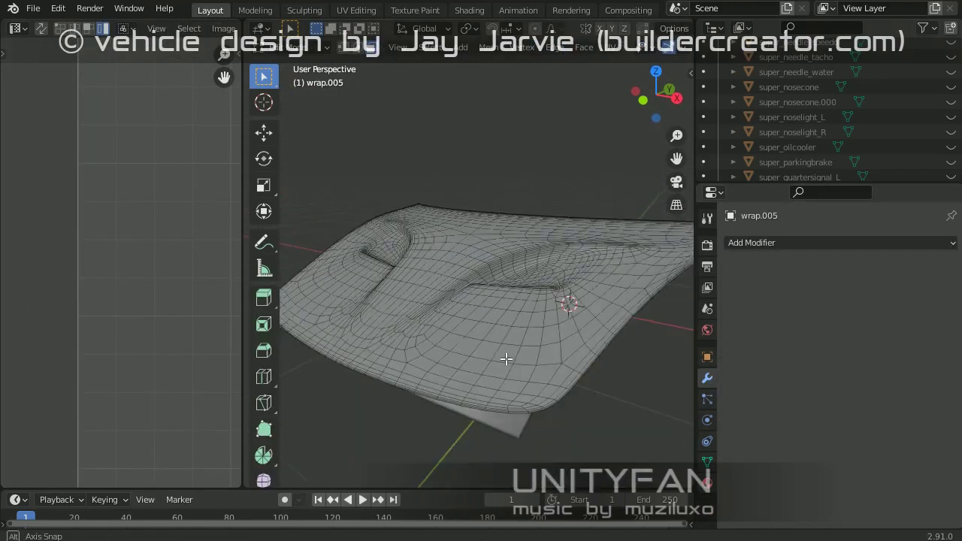
pyautogui.moveTo(519, 339)
pyautogui.mouseDown(button='middle')
pyautogui.moveTo(506, 343)
pyautogui.moveTo(531, 303)
pyautogui.mouseUp(button='middle')
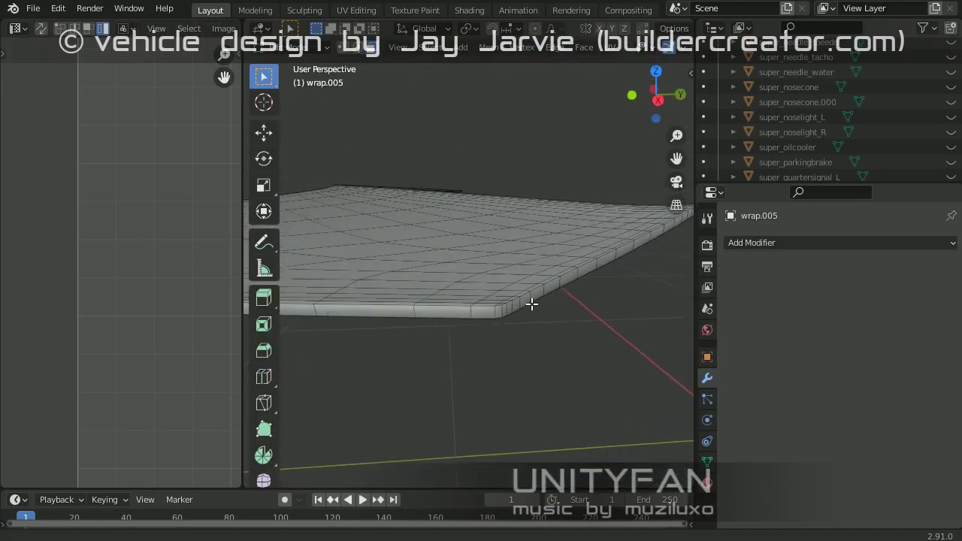
pyautogui.moveTo(501, 350); pyautogui.dragTo(322, 118, button='middle')
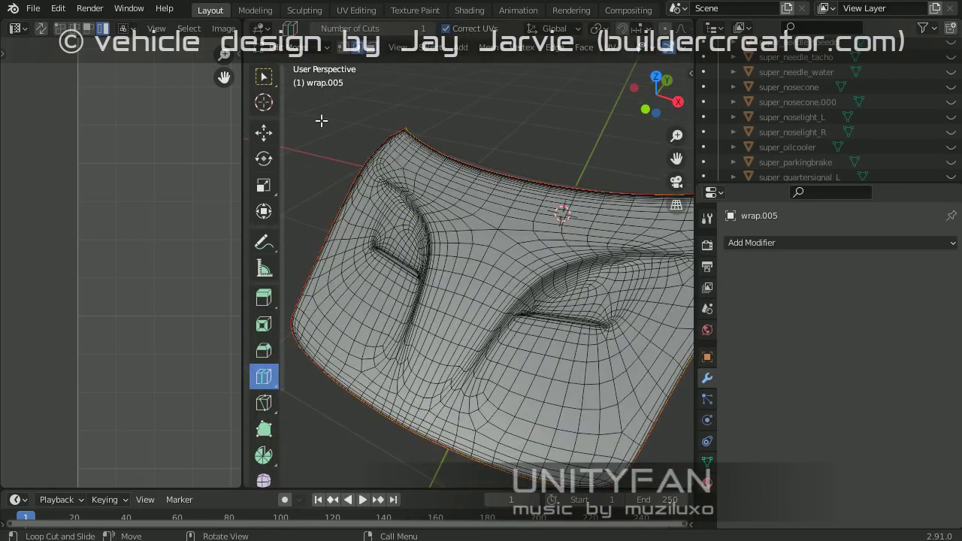
pyautogui.press('w')
pyautogui.scroll(5, 515, 358)
pyautogui.moveTo(515, 359)
pyautogui.mouseDown(button='middle')
pyautogui.moveTo(474, 391)
pyautogui.moveTo(391, 301)
pyautogui.moveTo(268, 132)
pyautogui.mouseUp(button='middle')
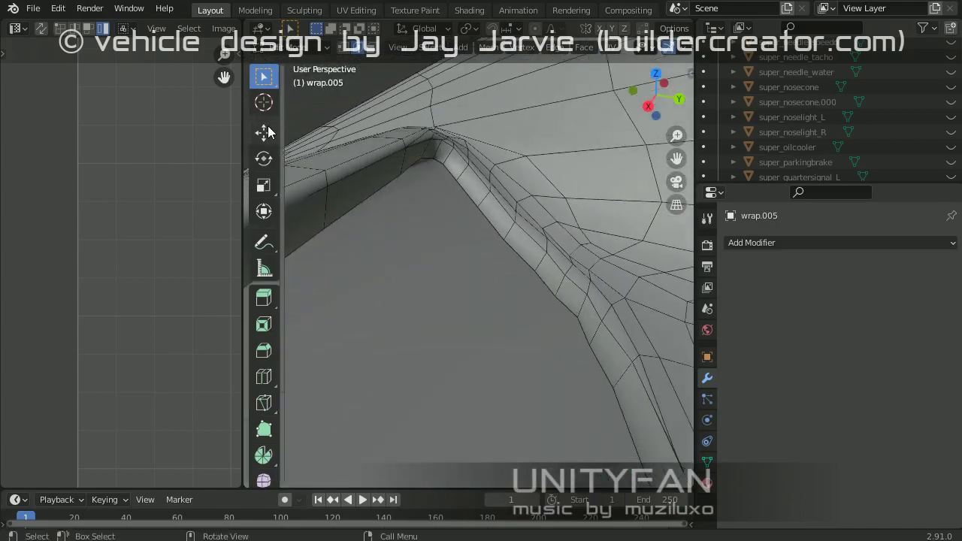
# Step: Try the edge and loop-cut tools on the vent crease without changing the mesh
pyautogui.hotkey('ctrl', 'e')
pyautogui.press('Escape')
pyautogui.press('w')
pyautogui.moveTo(516, 253)
pyautogui.mouseDown(button='middle')
pyautogui.moveTo(369, 279)
pyautogui.moveTo(495, 318)
pyautogui.moveTo(615, 306)
pyautogui.mouseUp(button='middle')
pyautogui.hotkey('ctrl', 'r')
pyautogui.press('w')
pyautogui.moveTo(254, 91)
pyautogui.mouseDown(button='middle')
pyautogui.moveTo(450, 300)
pyautogui.moveTo(455, 338)
pyautogui.moveTo(474, 346)
pyautogui.mouseUp(button='middle')
pyautogui.scroll(-5, 450, 301)
# Step: Select the whole wrap.005 mesh, unwrap it, and return to Object Mode
pyautogui.press('a')
pyautogui.press('u')
pyautogui.click(453, 327)
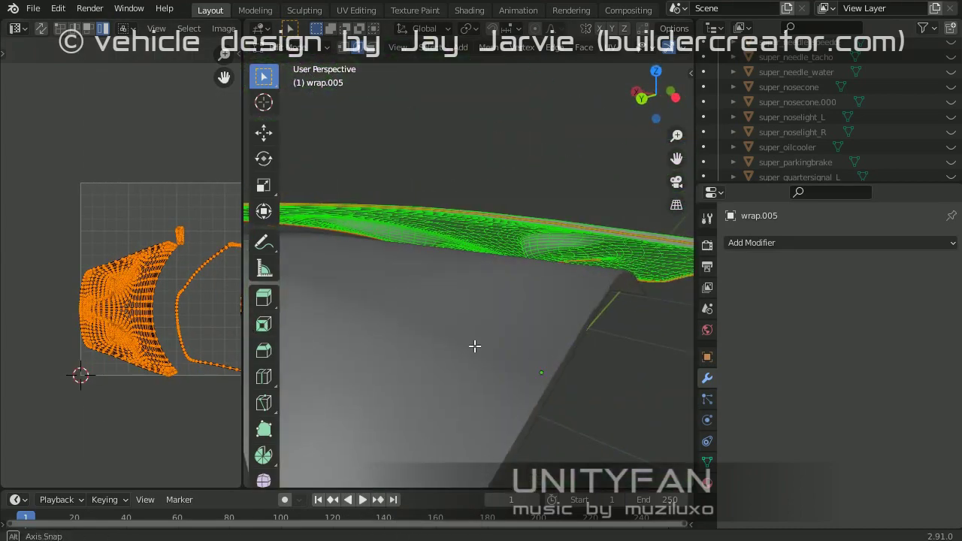
pyautogui.press('Tab')
pyautogui.press('Tab')
# Step: Remove the Solidify and Subdivision.001 modifiers from wrap.005 and enter Edit Mode
pyautogui.click(583, 232)
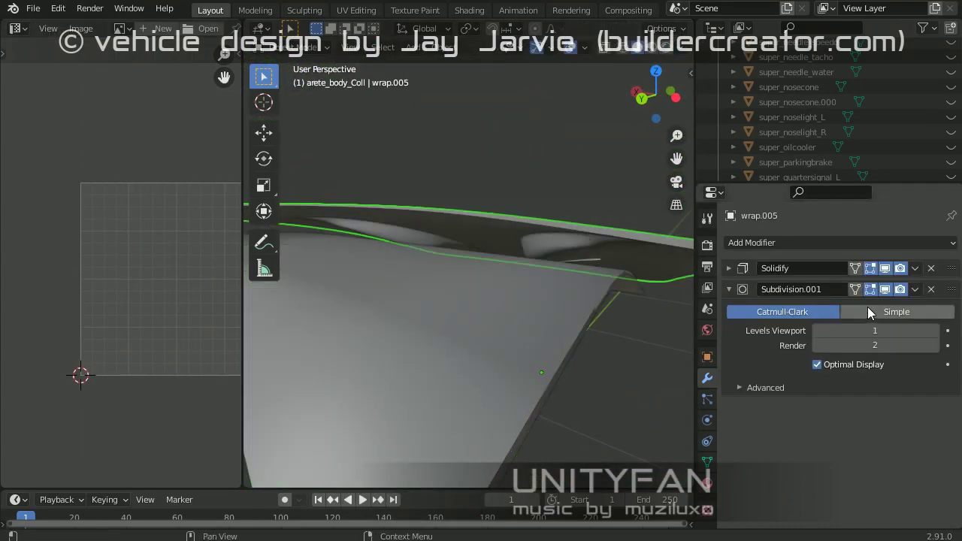
pyautogui.click(728, 267)
pyautogui.hotkey('ctrl', 'x')
pyautogui.moveTo(489, 285); pyautogui.dragTo(553, 288, button='middle')
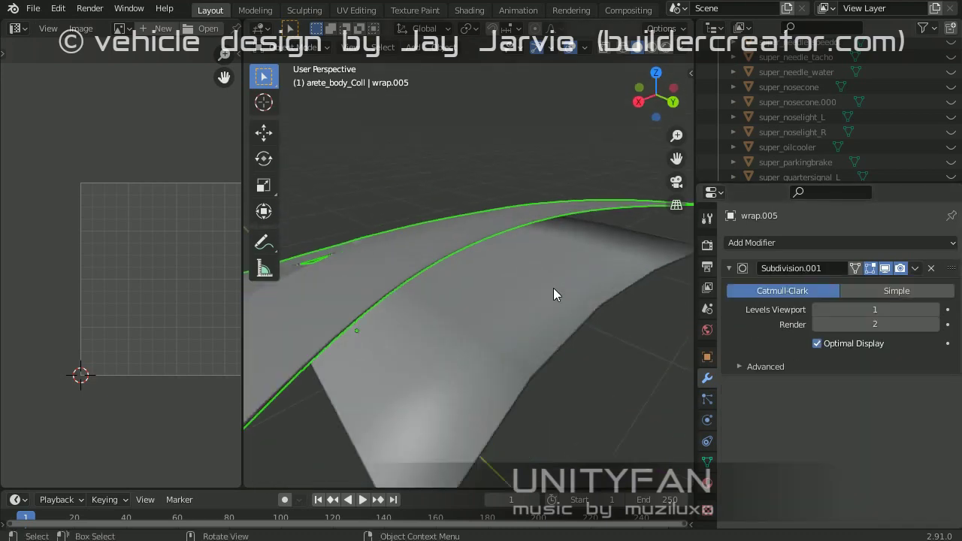
pyautogui.press('Tab')
pyautogui.press('Tab')
pyautogui.hotkey('ctrl', 'x')
pyautogui.press('Tab')
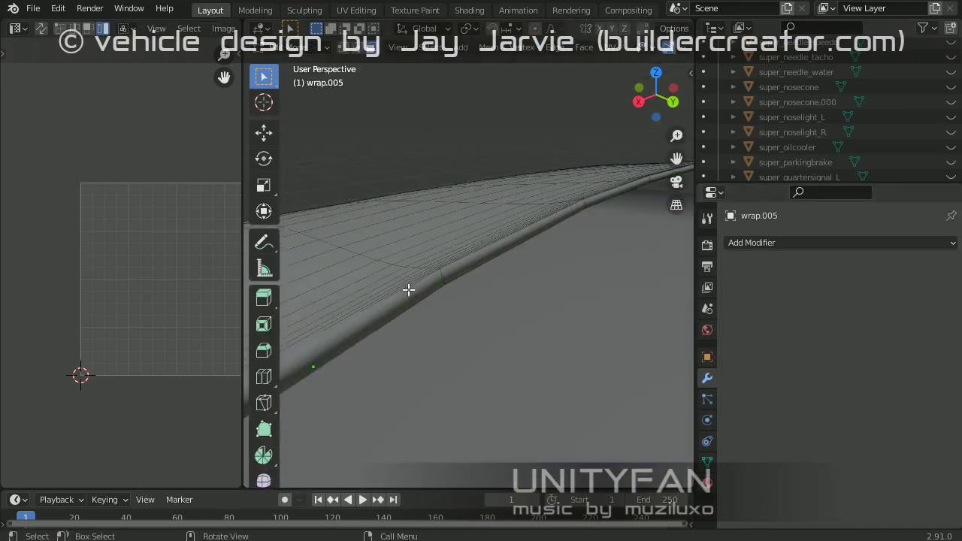
# Step: Re-unwrap the whole panel around the vent crease, shrink its UV islands, and exit Edit Mode
pyautogui.scroll(-8, 498, 324)
pyautogui.scroll(4, 524, 344)
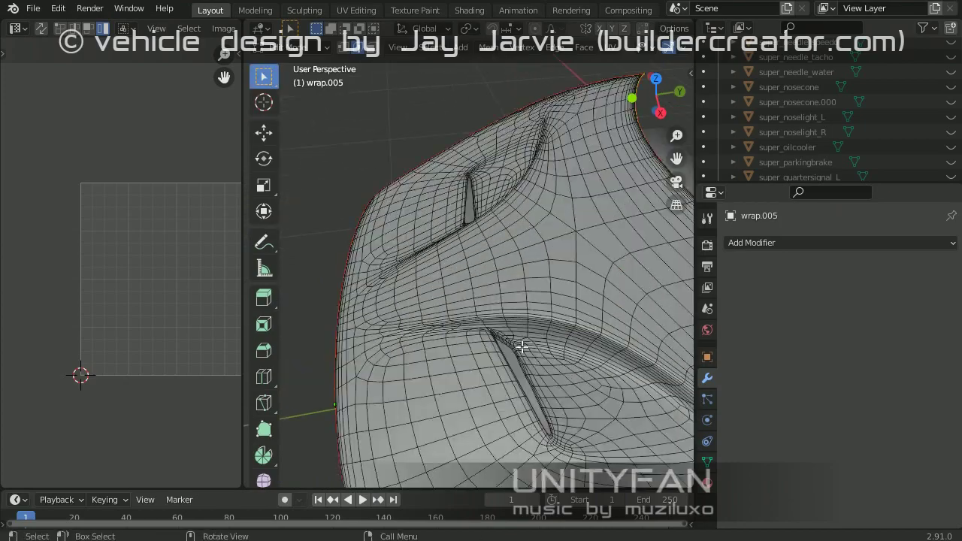
pyautogui.scroll(4, 526, 290)
pyautogui.scroll(3, 487, 266)
pyautogui.click(262, 77)
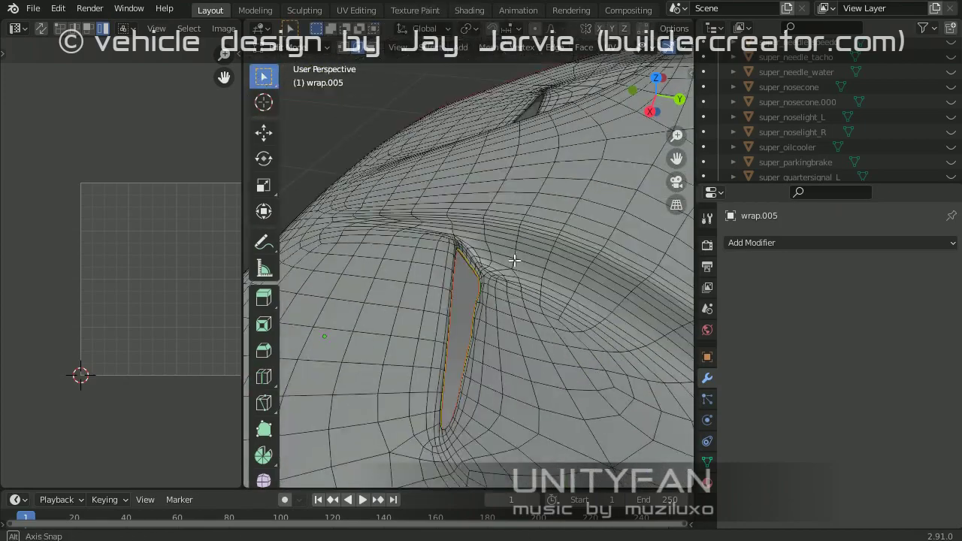
pyautogui.moveTo(451, 270); pyautogui.dragTo(477, 307, button='middle')
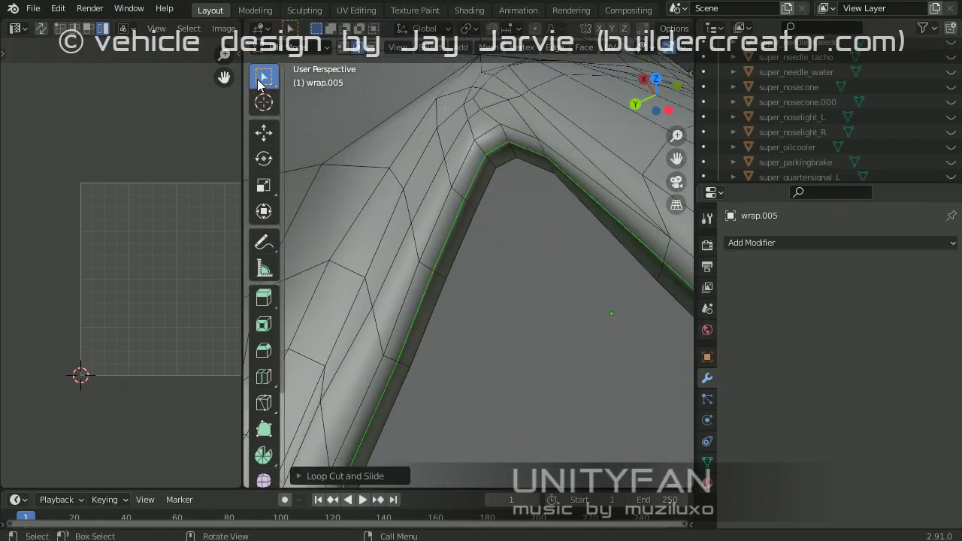
pyautogui.scroll(-5, 489, 286)
pyautogui.press('a')
pyautogui.press('u')
pyautogui.click(485, 294)
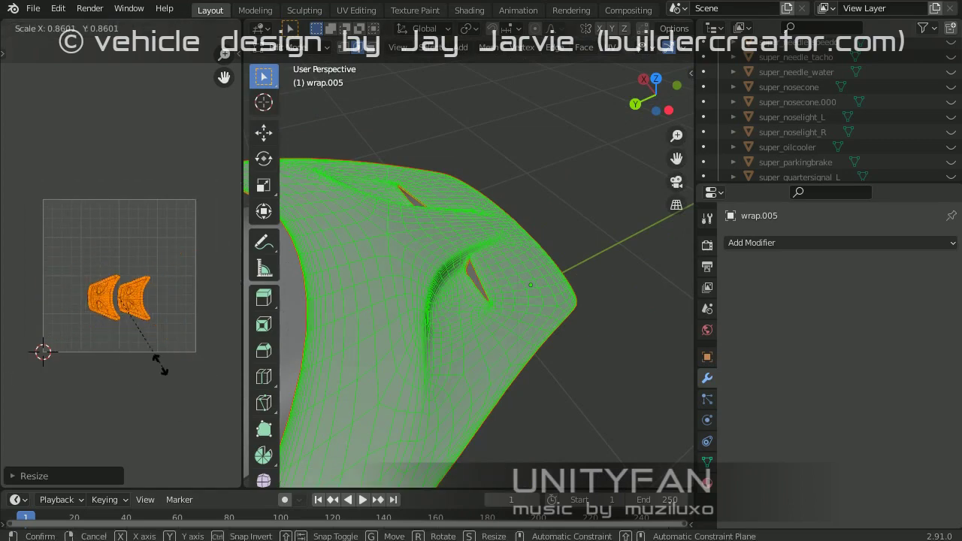
pyautogui.click(188, 342)
pyautogui.press('Tab')
pyautogui.scroll(-3, 502, 320)
# Step: Select the super_hood object and unwrap its UVs in Edit Mode
pyautogui.click(467, 303)
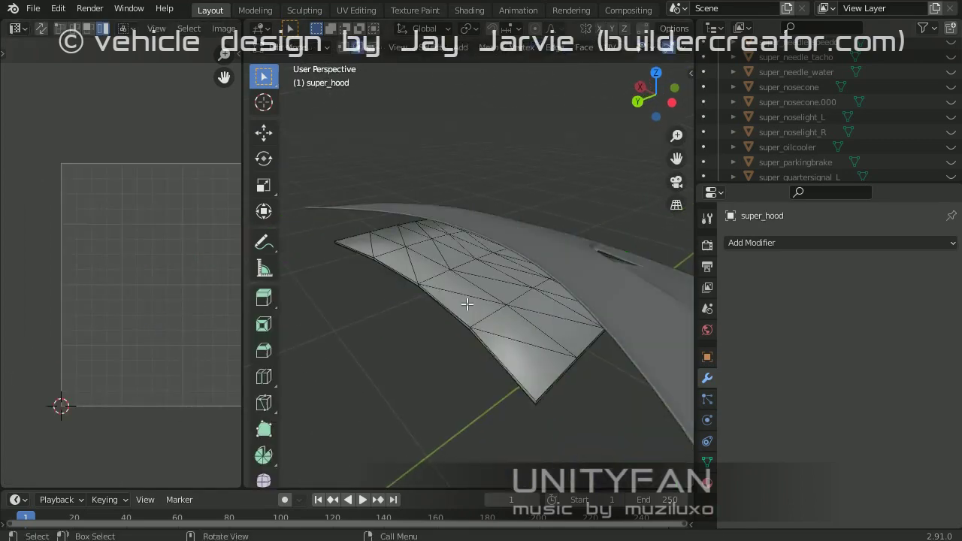
pyautogui.press('Tab')
pyautogui.moveTo(524, 305); pyautogui.dragTo(513, 275, button='middle')
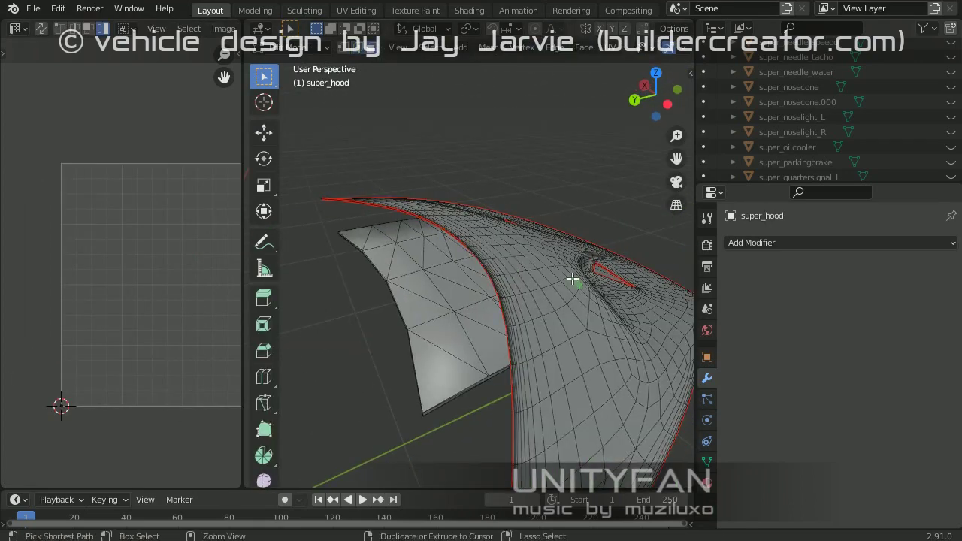
pyautogui.press('u')
pyautogui.click(572, 279)
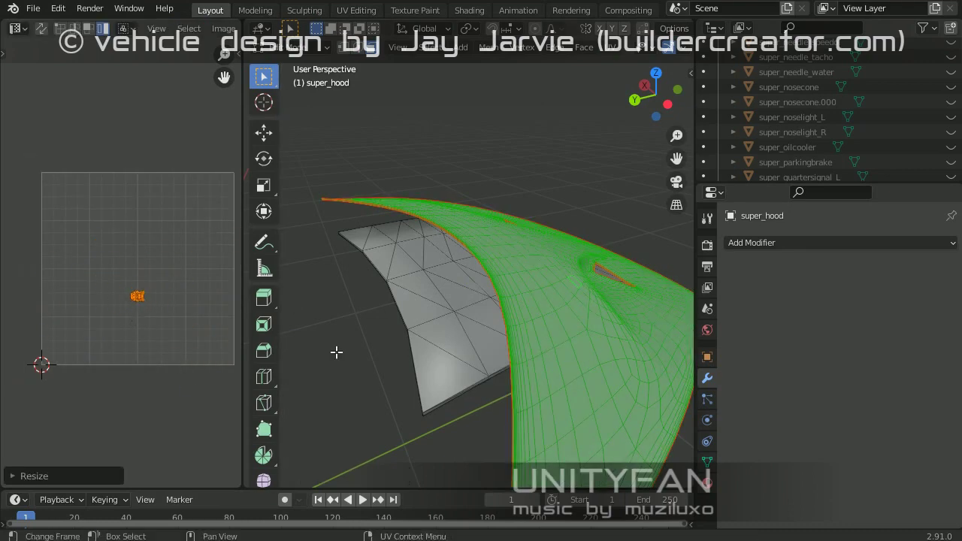
# Step: Move the hood's UV island to a new spot and rotate it about 87°
pyautogui.moveTo(336, 351); pyautogui.dragTo(551, 284, button='middle')
pyautogui.press('a')
pyautogui.scroll(3, 145, 351)
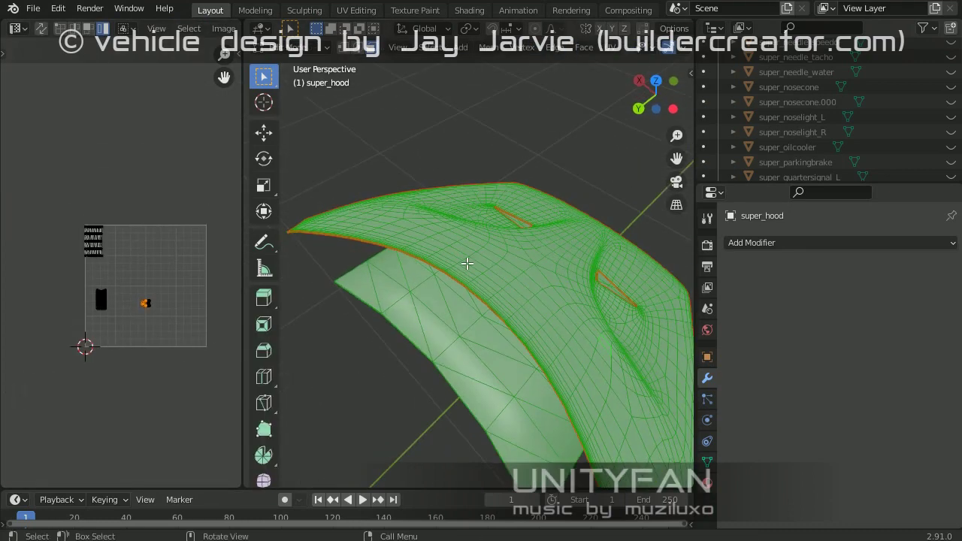
pyautogui.click(439, 262)
pyautogui.press('a')
pyautogui.scroll(3, 155, 324)
pyautogui.hotkey('ctrl', 'z')
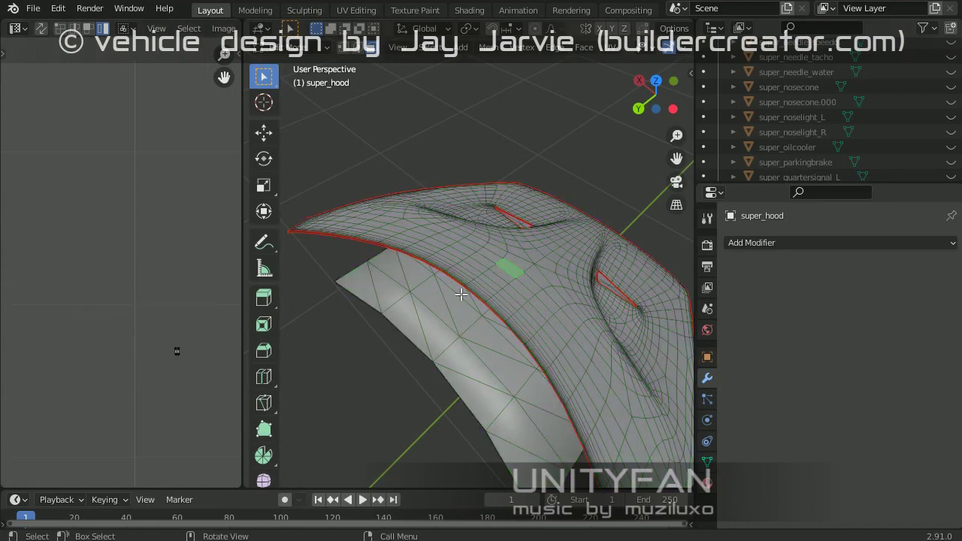
pyautogui.press('a')
pyautogui.press('g')
pyautogui.click(203, 336)
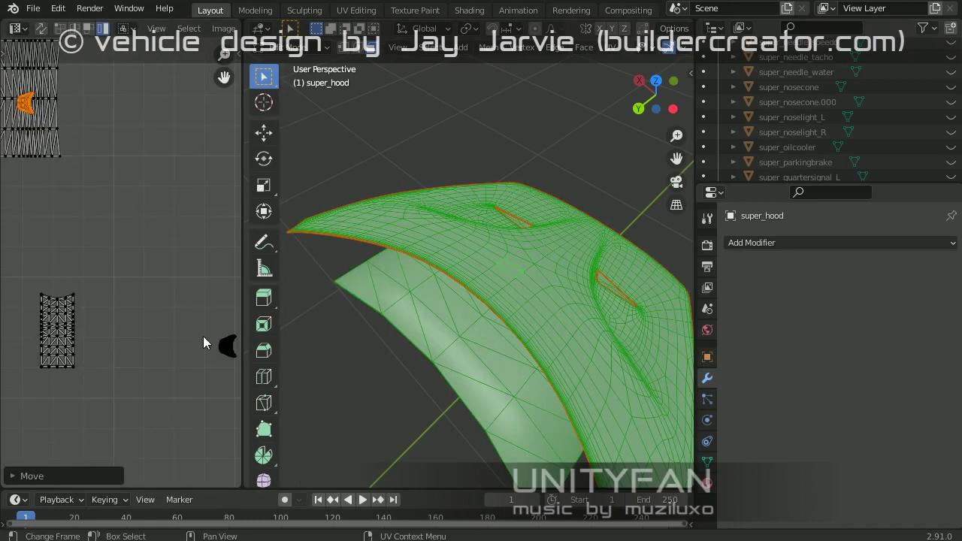
pyautogui.click(169, 210)
pyautogui.scroll(2, 180, 283)
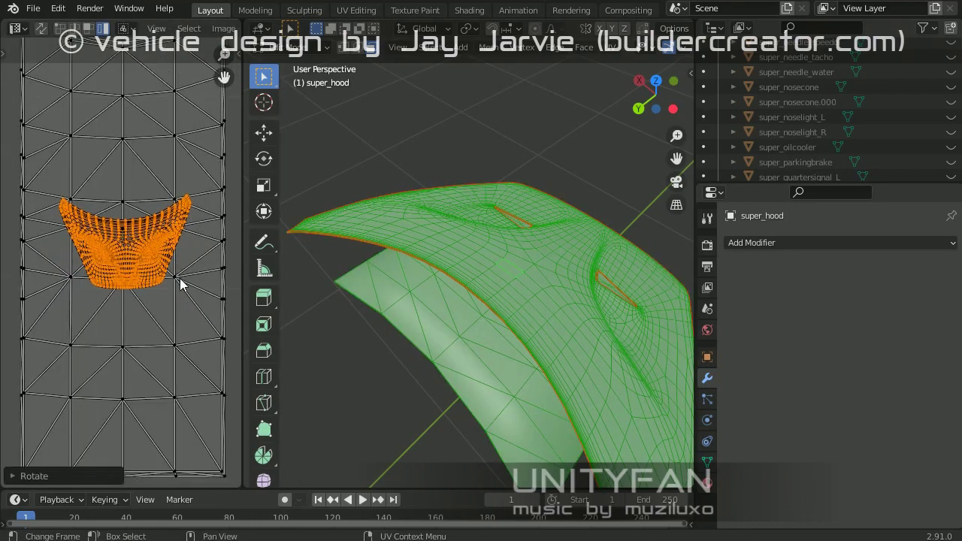
pyautogui.scroll(-4, 127, 257)
# Step: Separate the hood into its own object and rename it super_hood
pyautogui.press('Tab')
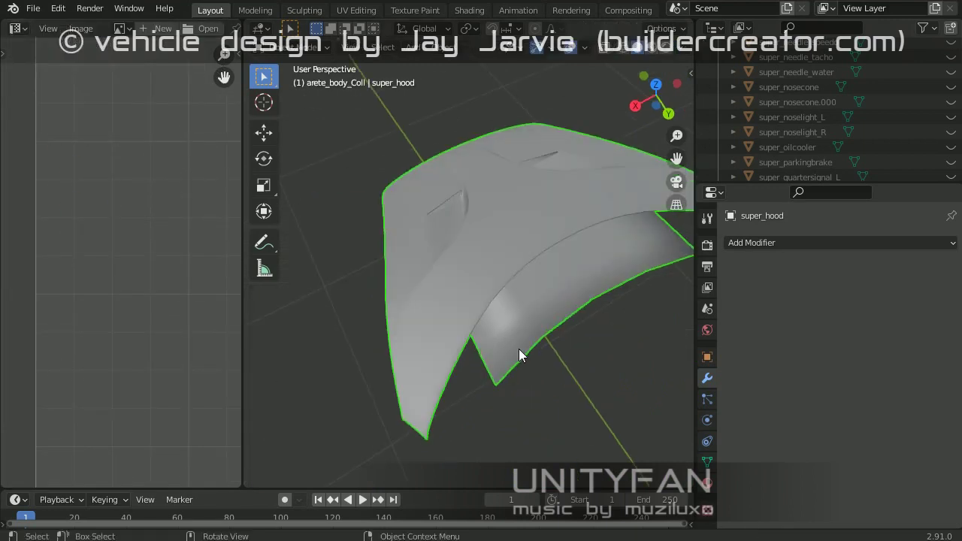
pyautogui.moveTo(519, 348)
pyautogui.mouseDown(button='middle')
pyautogui.moveTo(477, 253)
pyautogui.moveTo(451, 270)
pyautogui.mouseUp(button='middle')
pyautogui.press('Tab')
pyautogui.hotkey('alt', 'a')
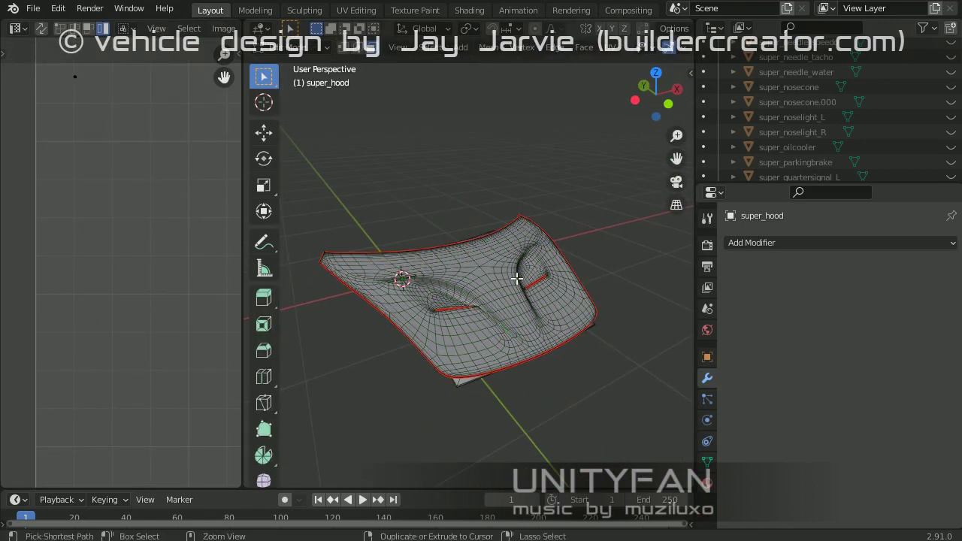
pyautogui.scroll(3, 568, 291)
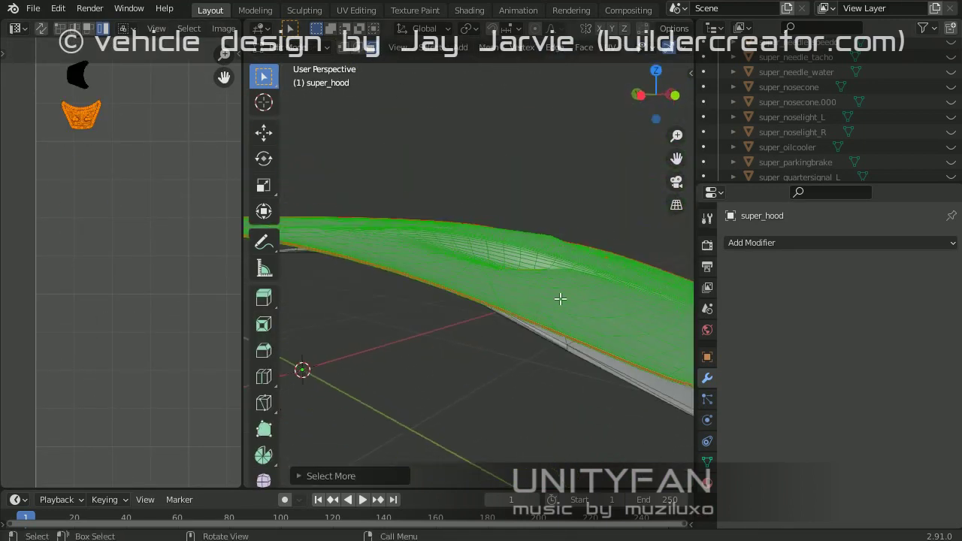
pyautogui.press('p')
pyautogui.moveTo(558, 296)
pyautogui.mouseDown(button='middle')
pyautogui.moveTo(553, 278)
pyautogui.moveTo(526, 316)
pyautogui.mouseUp(button='middle')
pyautogui.scroll(3, 826, 120)
pyautogui.click(841, 103)
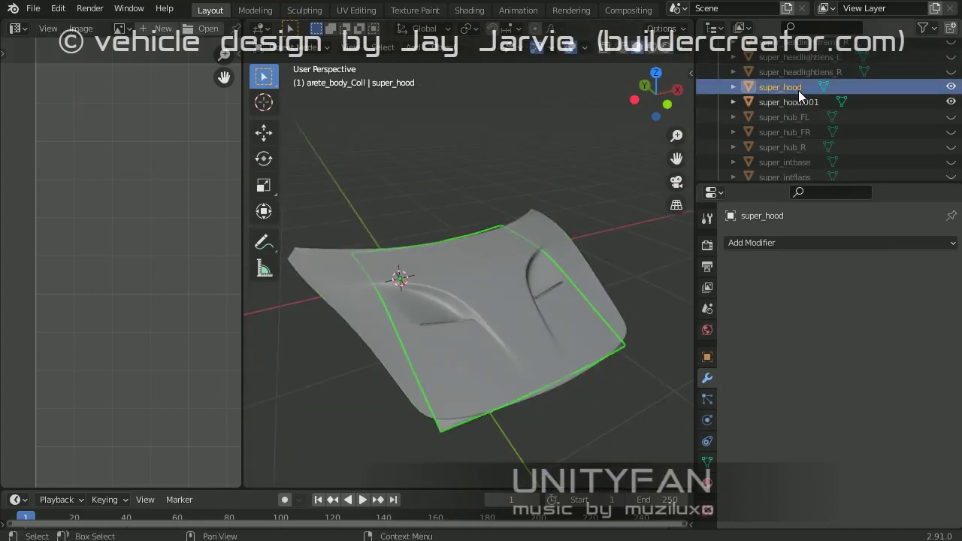
pyautogui.scroll(1, 798, 90)
pyautogui.doubleClick(817, 102)
pyautogui.write('0')
pyautogui.press('Return')
# Step: Unhide and select the whole car, then export it as a COLLADA file
pyautogui.scroll(-3, 554, 327)
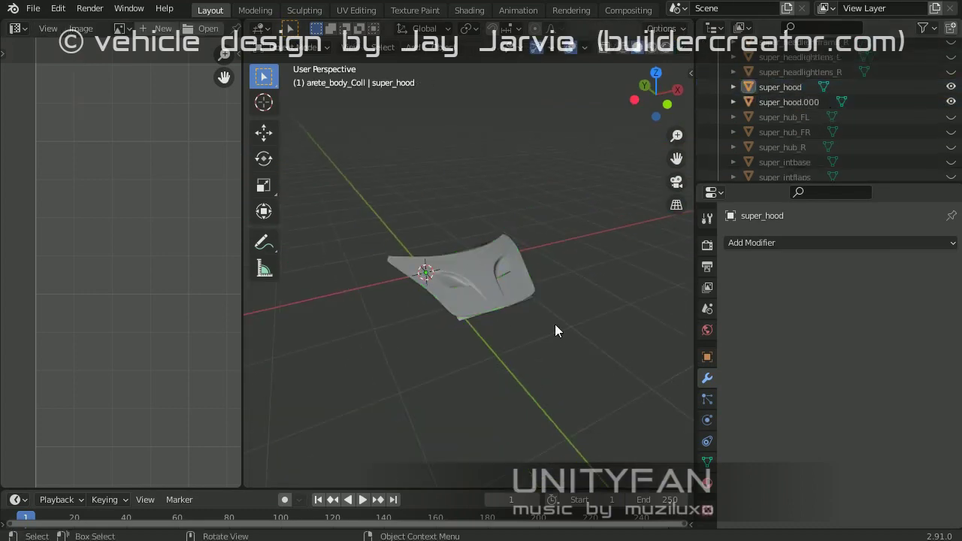
pyautogui.hotkey('alt', 'h')
pyautogui.scroll(-2, 463, 307)
pyautogui.moveTo(652, 405); pyautogui.dragTo(451, 301, button='middle')
pyautogui.scroll(3, 451, 301)
pyautogui.click(33, 8)
pyautogui.moveTo(55, 211)
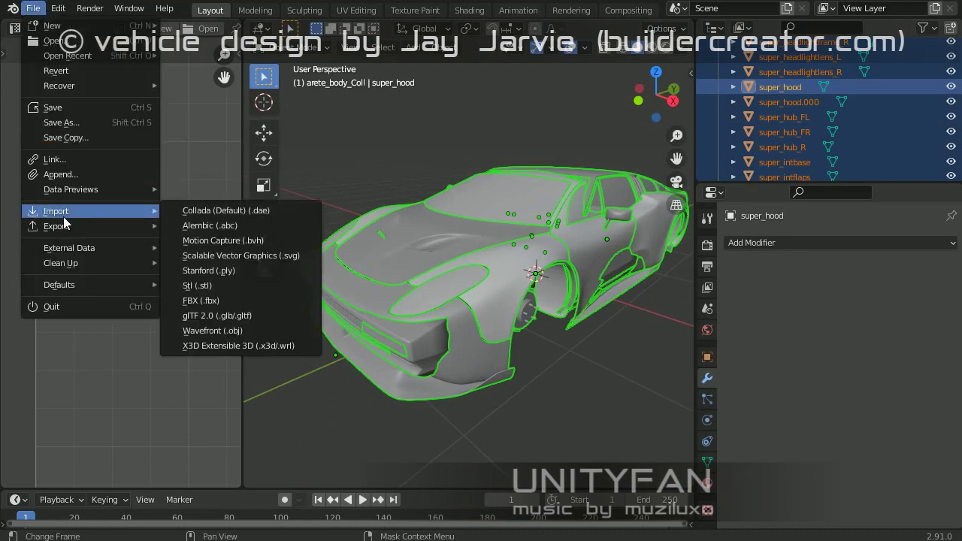
pyautogui.click(237, 227)
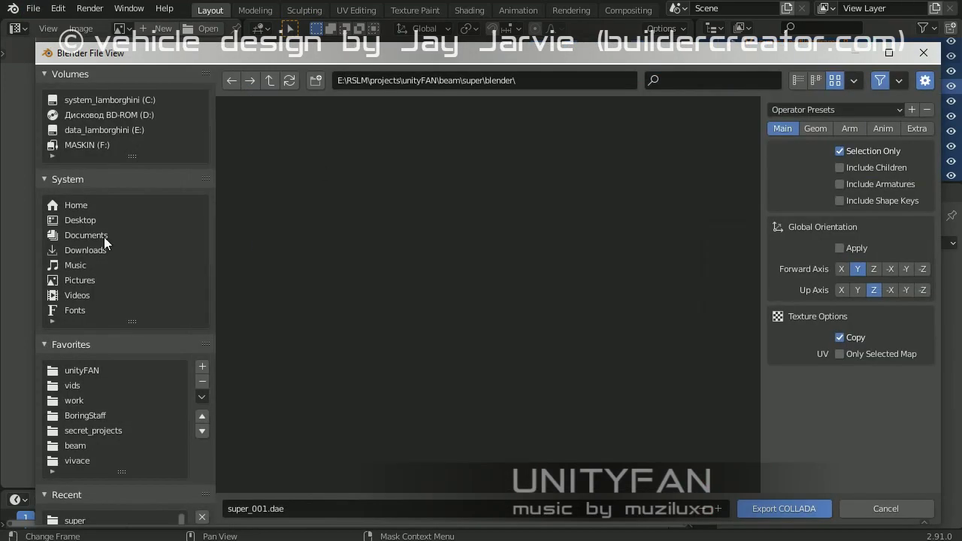
pyautogui.click(757, 501)
# Step: Open the super vehicle folder in Explorer and refresh its listing
pyautogui.click(429, 522)
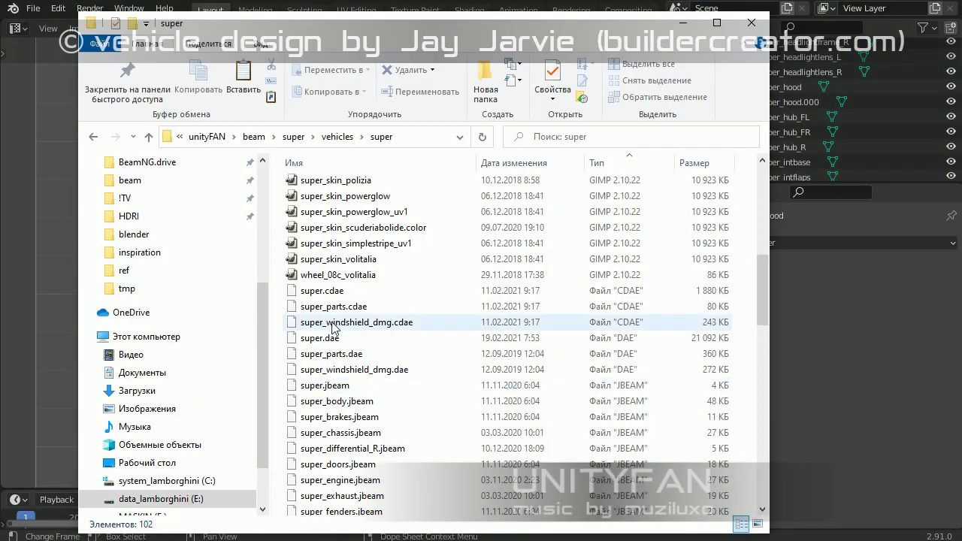
pyautogui.hotkey('alt', 'Up')
pyautogui.press('Return')
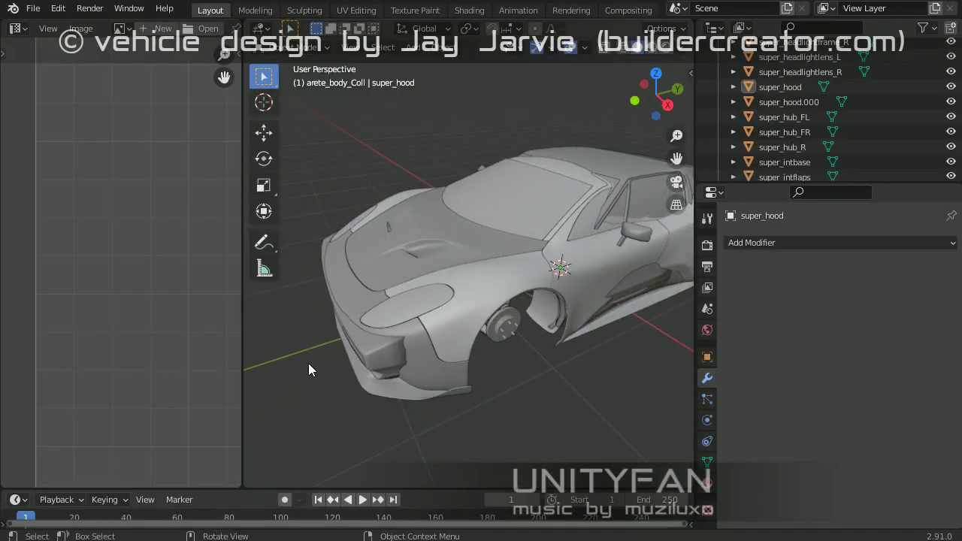
# Step: Select the left front fender super_fender_L in the car scene
pyautogui.scroll(3, 514, 288)
pyautogui.click(514, 288)
pyautogui.scroll(3, 455, 289)
pyautogui.click(453, 325)
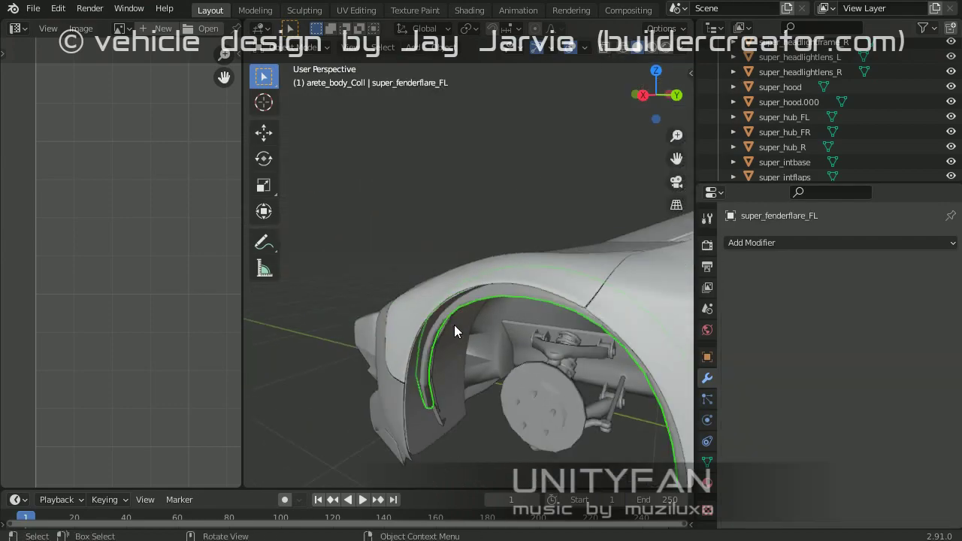
pyautogui.moveTo(454, 331); pyautogui.dragTo(516, 322, button='middle')
pyautogui.scroll(3, 516, 323)
pyautogui.click(485, 250)
pyautogui.moveTo(577, 315); pyautogui.dragTo(676, 225, button='middle')
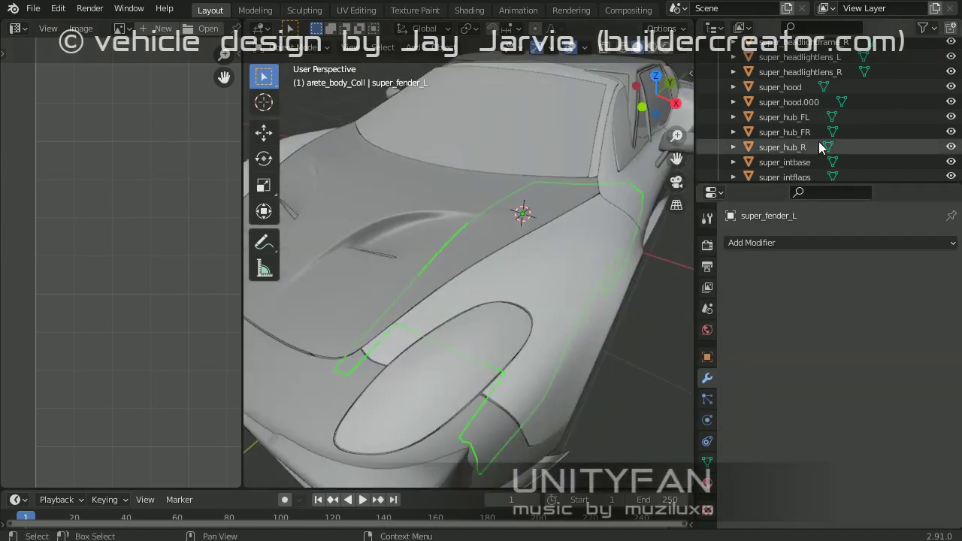
pyautogui.click(529, 308)
# Step: Isolate the fender briefly in local view and Edit Mode, then restore the full car
pyautogui.press('KP_Divide')
pyautogui.press('Tab')
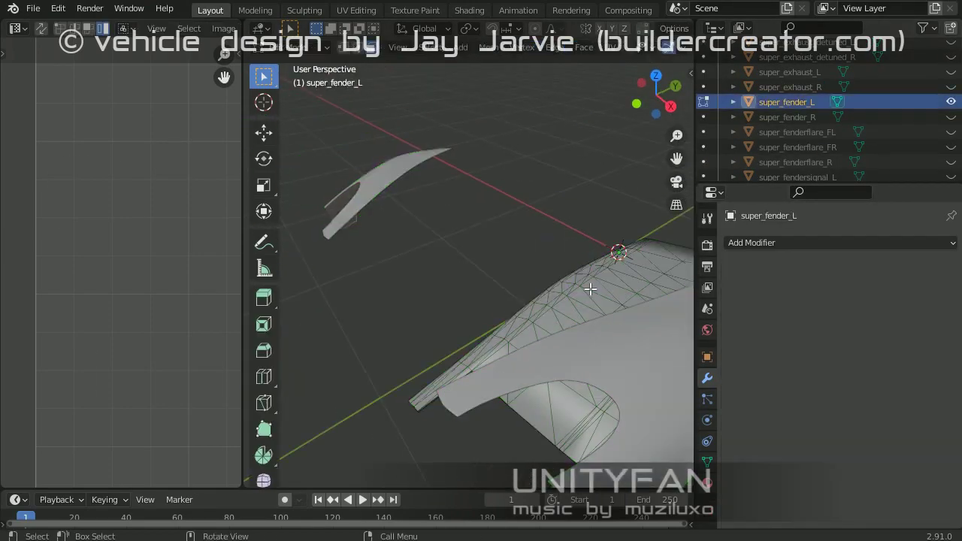
pyautogui.moveTo(528, 329); pyautogui.dragTo(554, 318, button='middle')
pyautogui.press('Tab')
pyautogui.press('KP_Divide')
# Step: Apply wrap.006's Mirror, Solidify and Subdivision modifiers, then enter Edit Mode
pyautogui.click(551, 330)
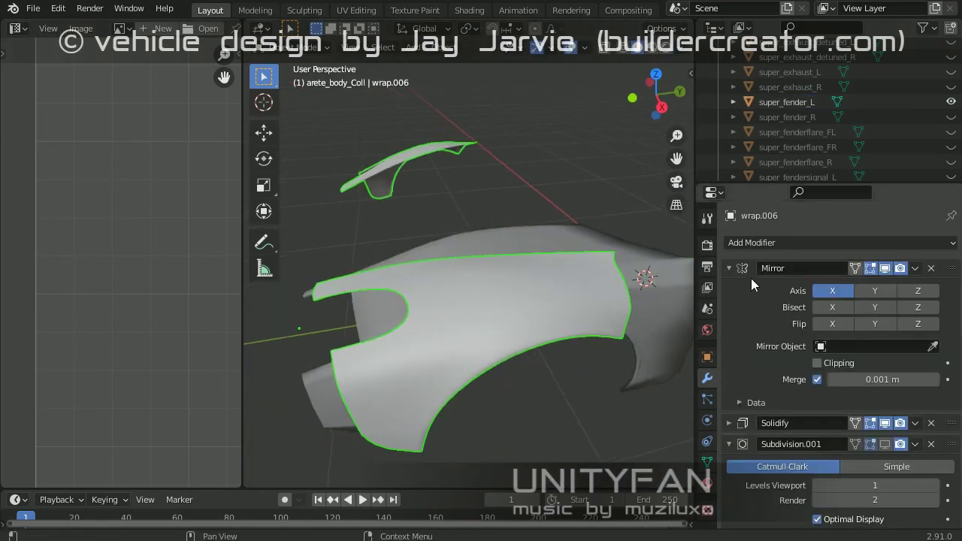
pyautogui.scroll(-1, 821, 509)
pyautogui.click(727, 396)
pyautogui.moveTo(525, 338); pyautogui.dragTo(581, 345, button='middle')
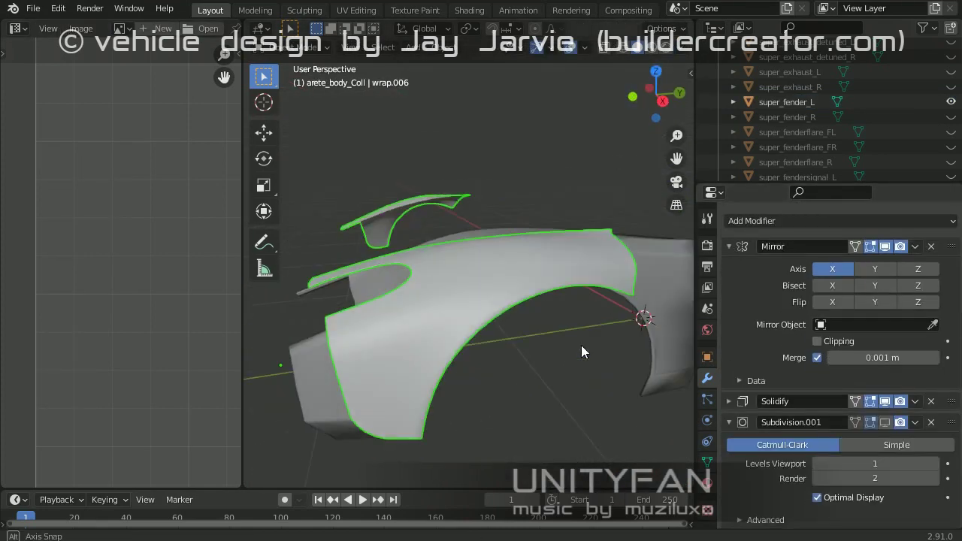
pyautogui.scroll(2, 800, 356)
pyautogui.click(914, 268)
pyautogui.click(913, 289)
pyautogui.hotkey('ctrl', 'a')
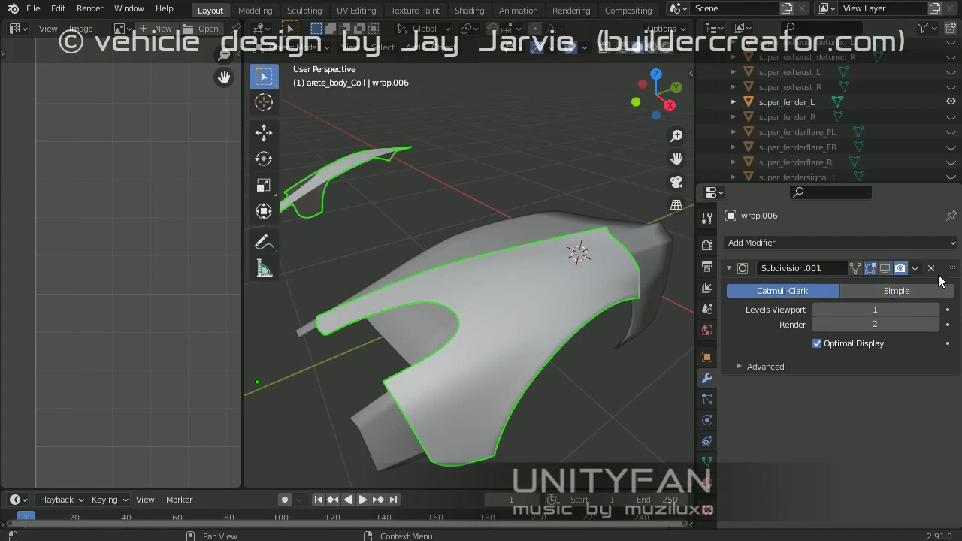
pyautogui.hotkey('ctrl', 'a')
pyautogui.moveTo(540, 318); pyautogui.dragTo(544, 291, button='middle')
pyautogui.press('Tab')
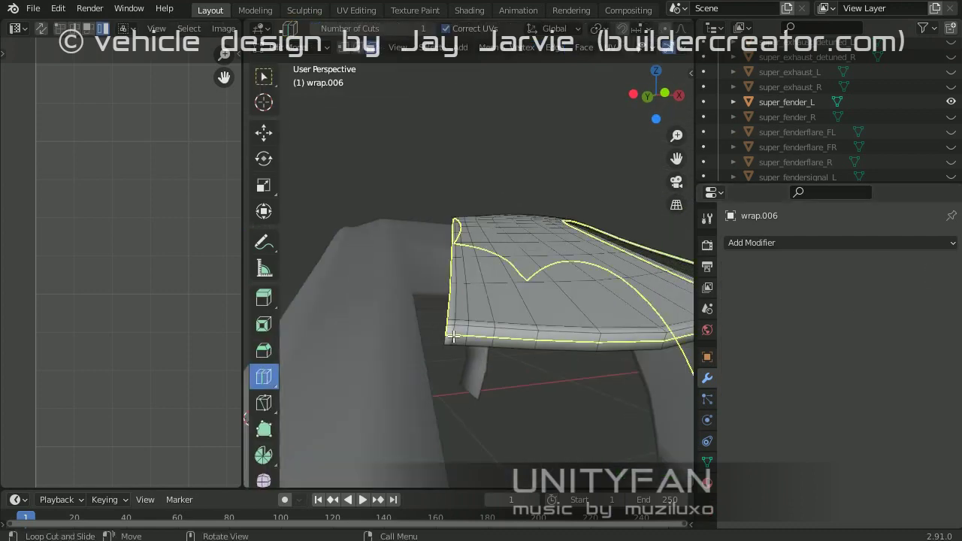
# Step: Mark the selected fender edges as a UV seam and switch to wireframe shading
pyautogui.hotkey('ctrl', 'e')
pyautogui.click(426, 315)
pyautogui.press('Tab')
pyautogui.moveTo(493, 322); pyautogui.dragTo(375, 51, button='middle')
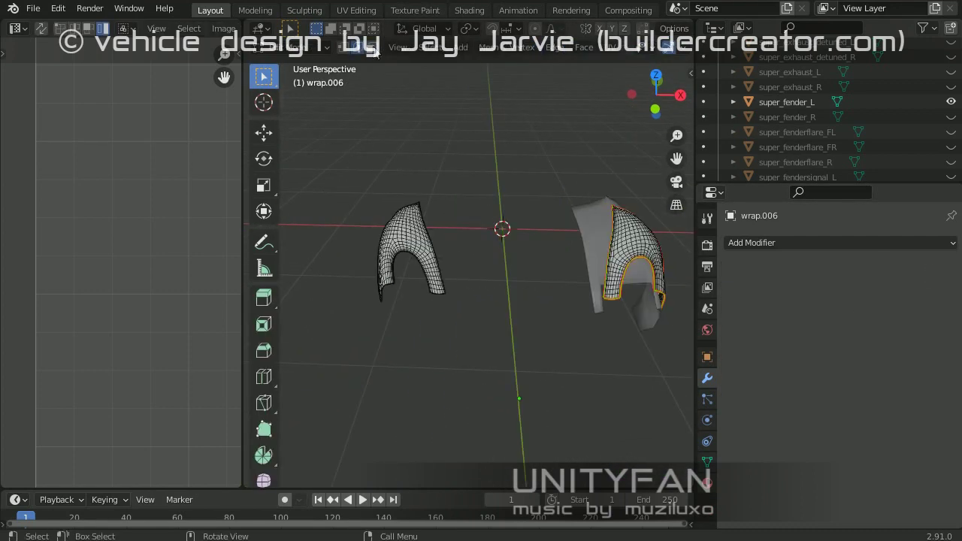
pyautogui.click(261, 230)
pyautogui.press('Tab')
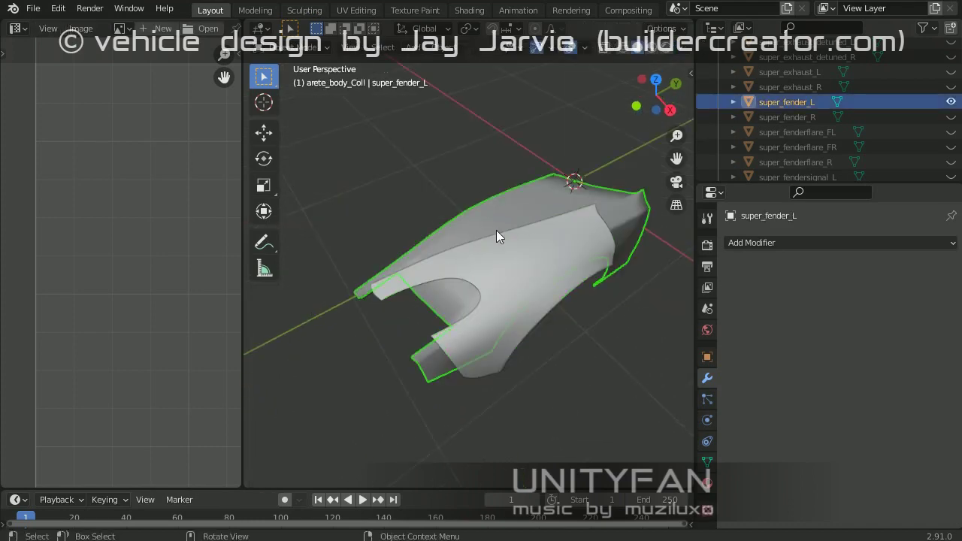
pyautogui.moveTo(495, 230); pyautogui.dragTo(498, 200, button='middle')
# Step: Select a patch of the left fender's faces and grow the selection outward
pyautogui.click(706, 483)
pyautogui.moveTo(665, 307)
pyautogui.mouseDown(button='middle')
pyautogui.moveTo(427, 297)
pyautogui.moveTo(481, 314)
pyautogui.moveTo(493, 344)
pyautogui.mouseUp(button='middle')
pyautogui.press('Tab')
pyautogui.click(496, 350)
pyautogui.press('ctrl+KP_Add')
pyautogui.press('ctrl+KP_Add')
pyautogui.press('ctrl+KP_Add')
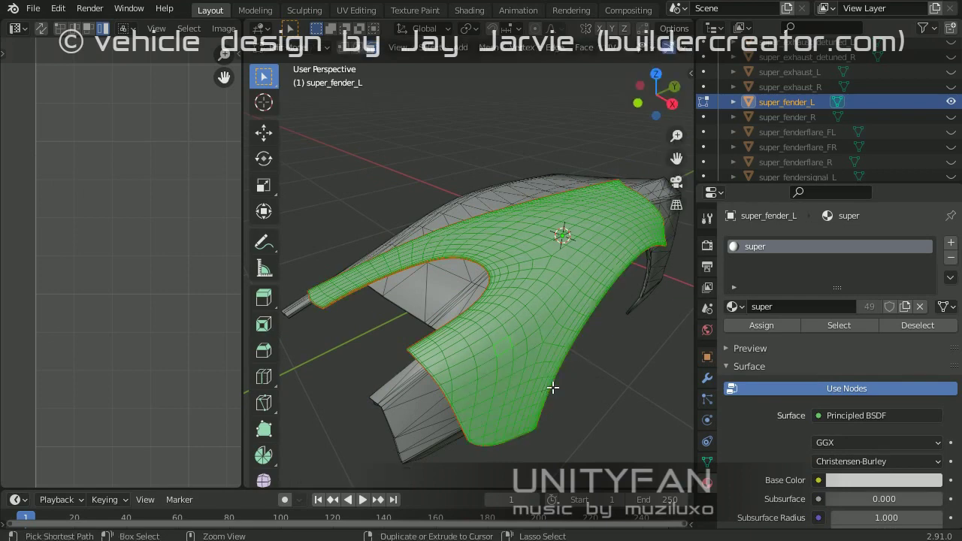
pyautogui.press('Tab')
pyautogui.moveTo(513, 360); pyautogui.dragTo(558, 347, button='middle')
pyautogui.press('Tab')
pyautogui.press('Tab')
pyautogui.press('Tab')
pyautogui.moveTo(361, 222)
pyautogui.mouseDown(button='middle')
pyautogui.moveTo(515, 290)
pyautogui.moveTo(478, 293)
pyautogui.mouseUp(button='middle')
pyautogui.scroll(-3, 191, 291)
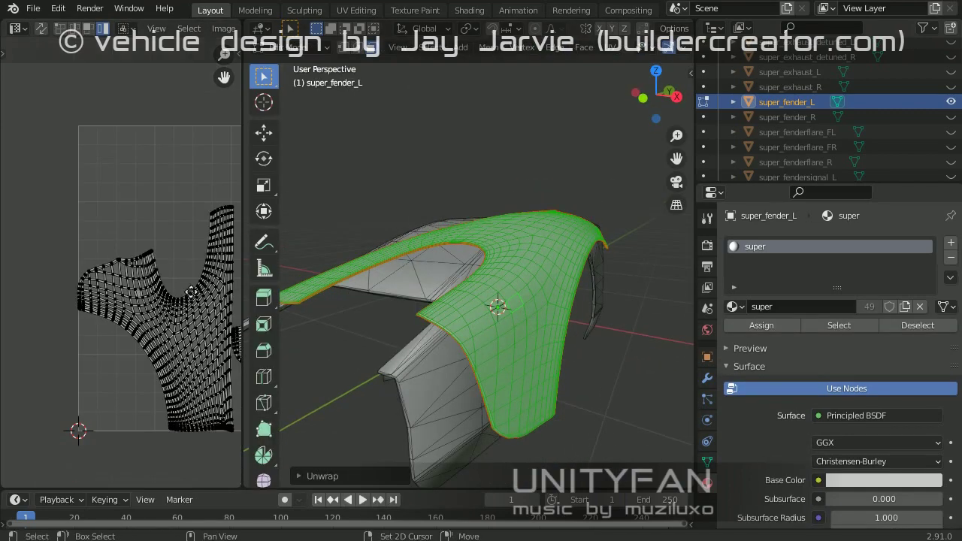
pyautogui.scroll(-2, 171, 295)
# Step: Scale down the fender's UV island and reposition it in the layout
pyautogui.press('a')
pyautogui.press('s')
pyautogui.press('g')
pyautogui.click(120, 278)
pyautogui.scroll(5, 121, 278)
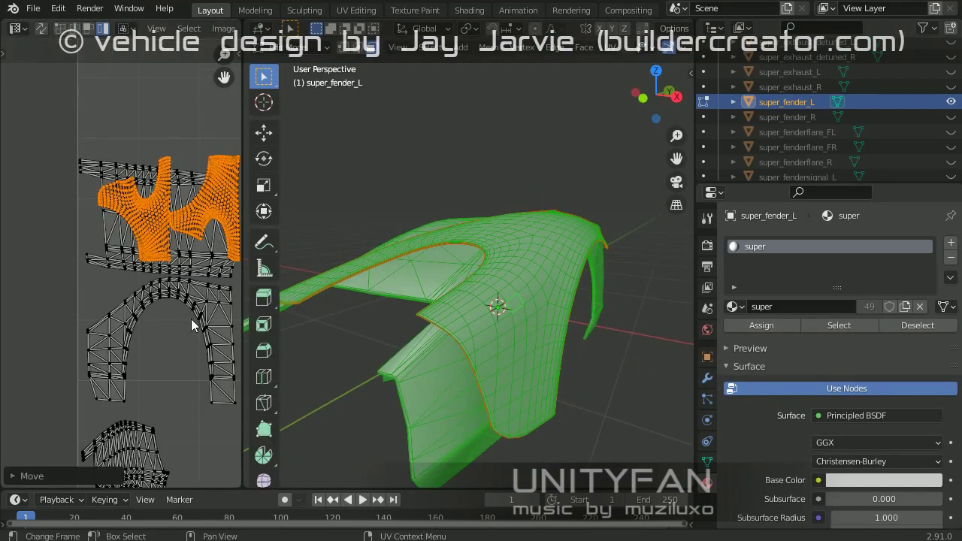
pyautogui.press('s')
pyautogui.click(183, 331)
# Step: Grow the face selection and separate those faces into a new object
pyautogui.moveTo(506, 313); pyautogui.dragTo(484, 342, button='middle')
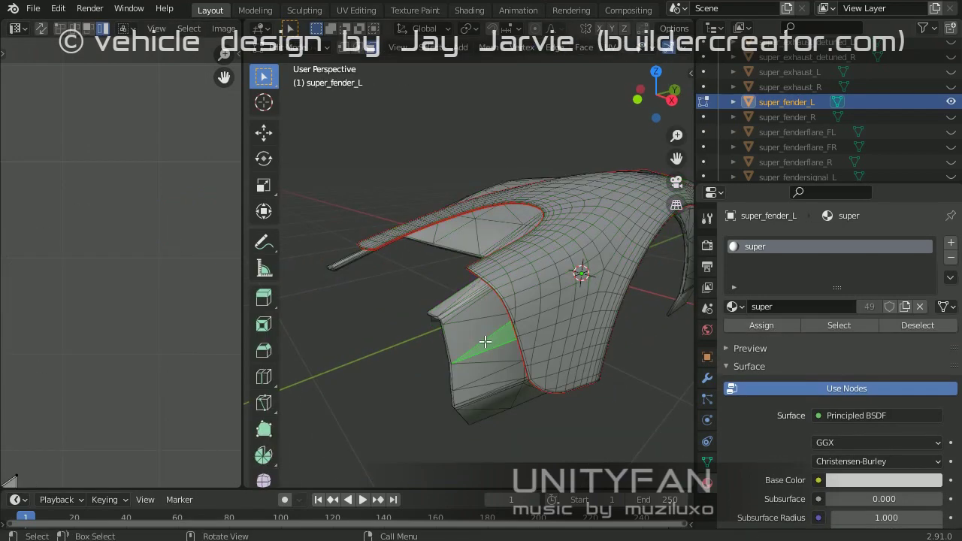
pyautogui.press('ctrl+KP_Add')
pyautogui.click(485, 341)
pyautogui.press('Tab')
pyautogui.click(500, 343)
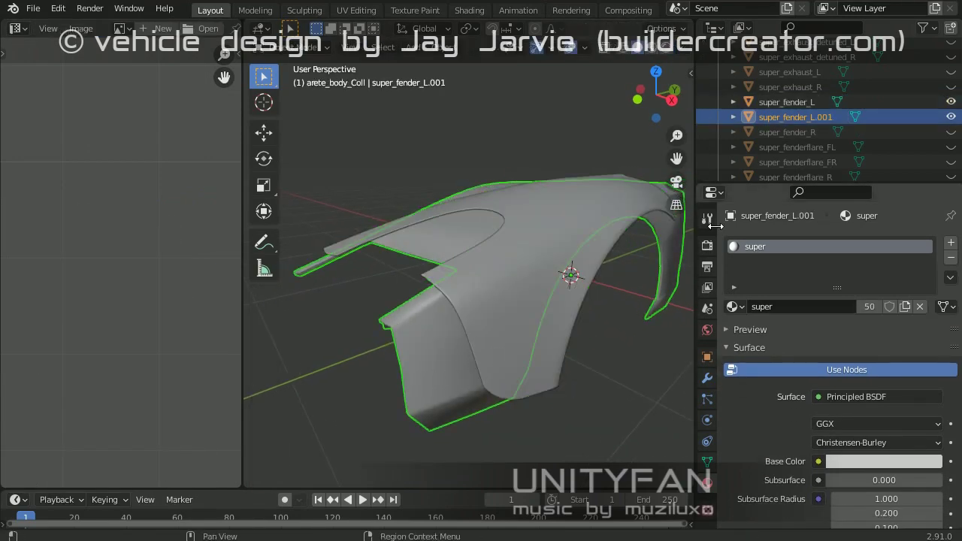
# Step: Add and apply a Mirror modifier on the left fender
pyautogui.moveTo(479, 325); pyautogui.dragTo(540, 323, button='middle')
pyautogui.click(706, 378)
pyautogui.click(837, 242)
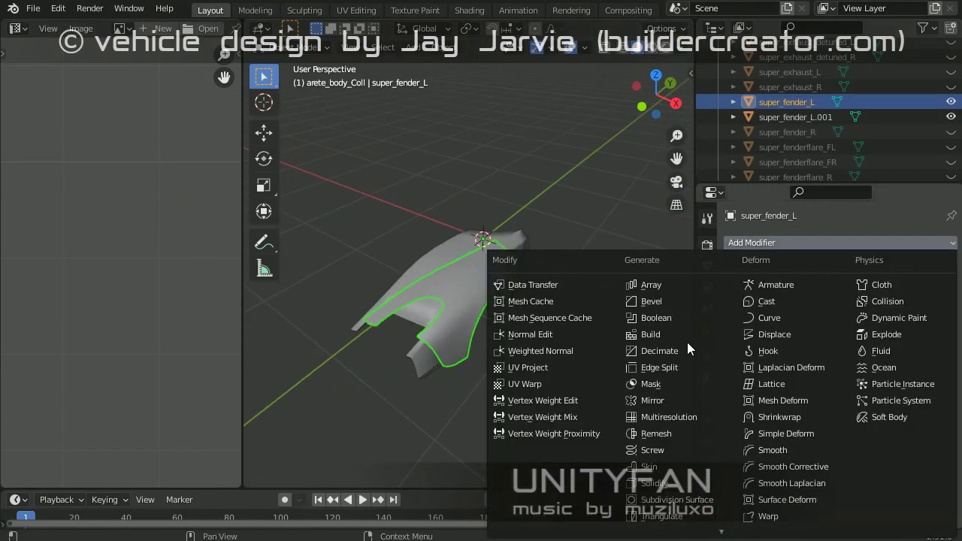
pyautogui.click(680, 401)
pyautogui.hotkey('ctrl', 'a')
pyautogui.press('Tab')
pyautogui.moveTo(484, 308); pyautogui.dragTo(435, 302, button='middle')
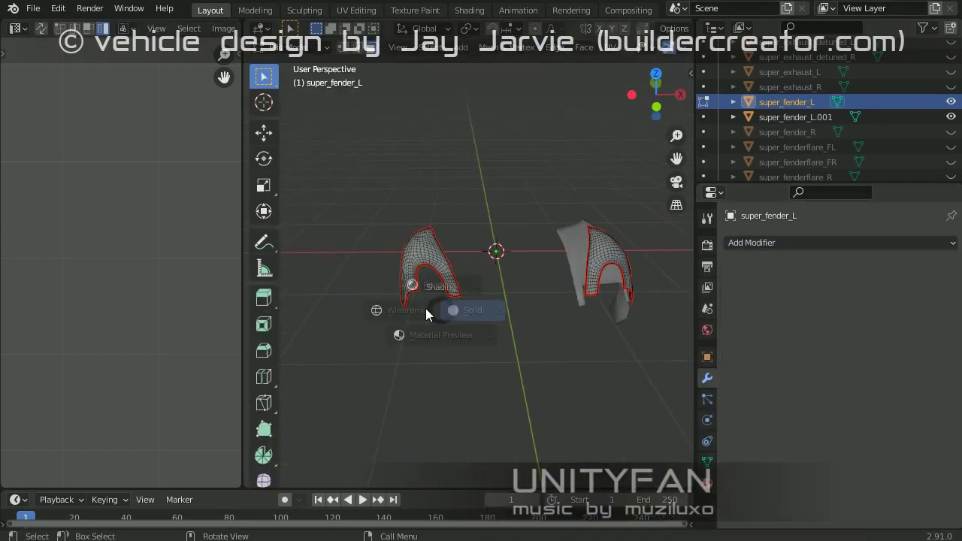
# Step: Separate the mirrored half, return to solid shading, and rename it super_fender_R
pyautogui.press('p')
pyautogui.click(469, 318)
pyautogui.press('Tab')
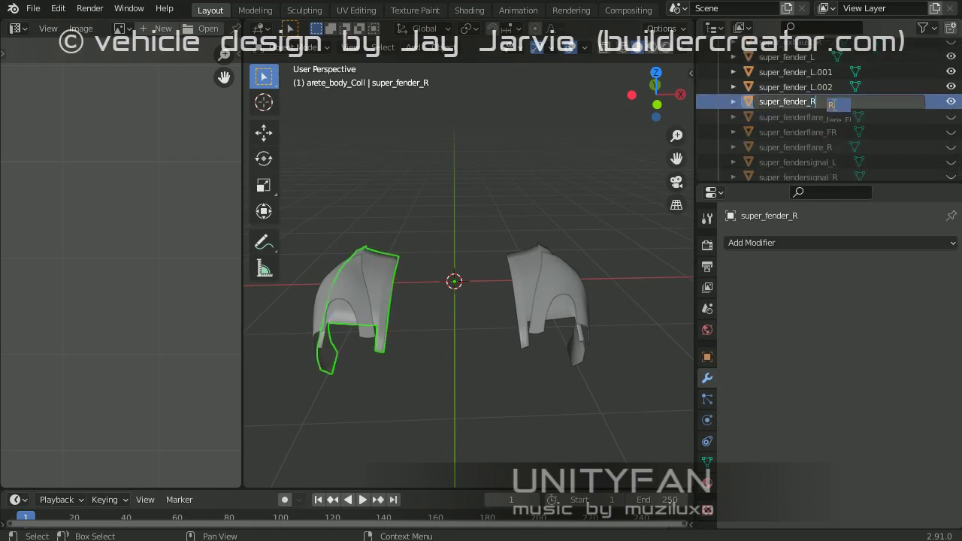
pyautogui.scroll(1, 824, 92)
pyautogui.doubleClick(813, 103)
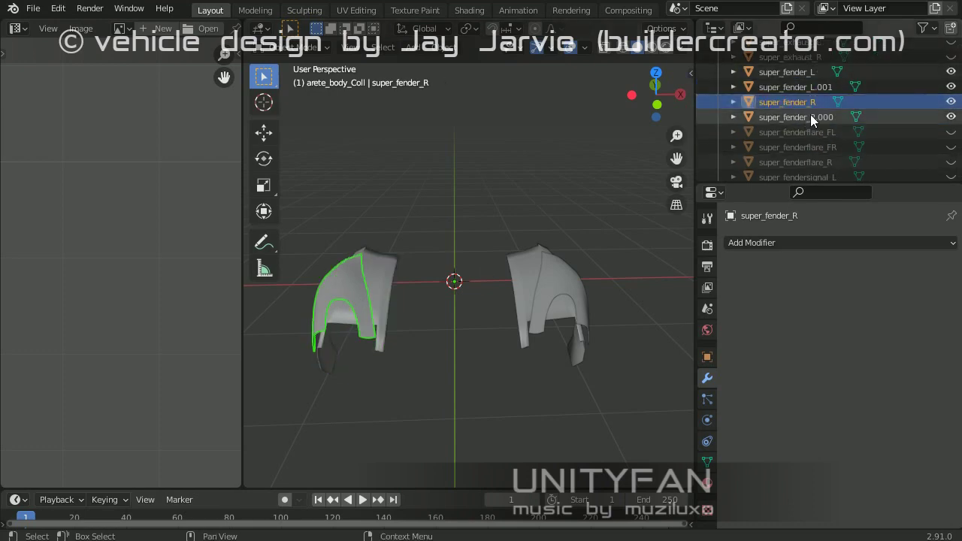
# Step: Export all objects as COLLADA, overwriting super.dae in the super/vehicles/super folder
pyautogui.press('a')
pyautogui.click(33, 8)
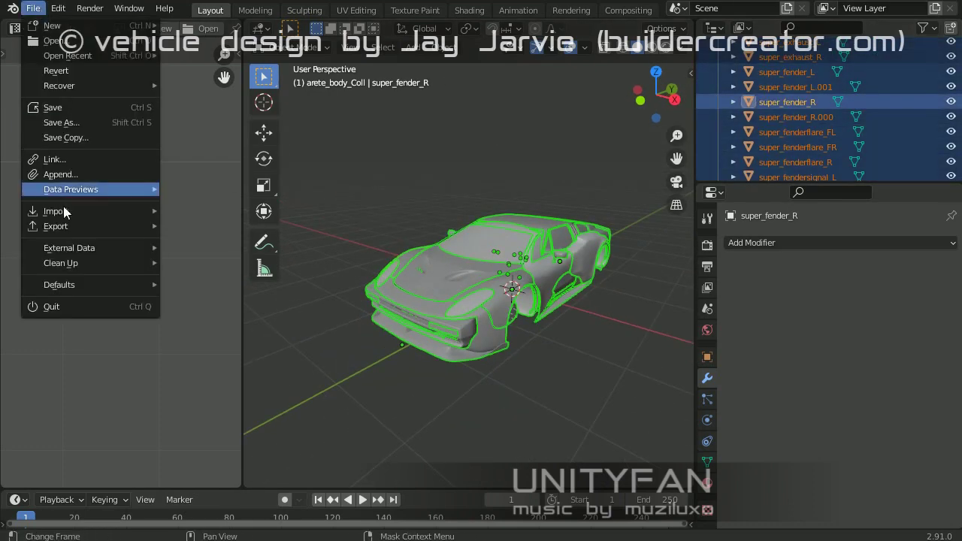
pyautogui.click(286, 226)
pyautogui.click(81, 370)
pyautogui.doubleClick(421, 191)
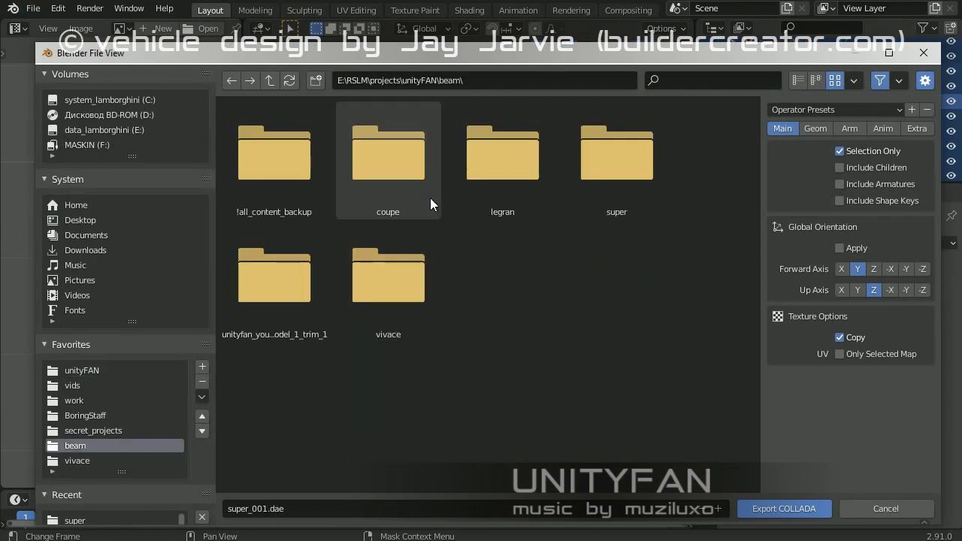
pyautogui.doubleClick(425, 210)
pyautogui.doubleClick(405, 208)
pyautogui.doubleClick(275, 181)
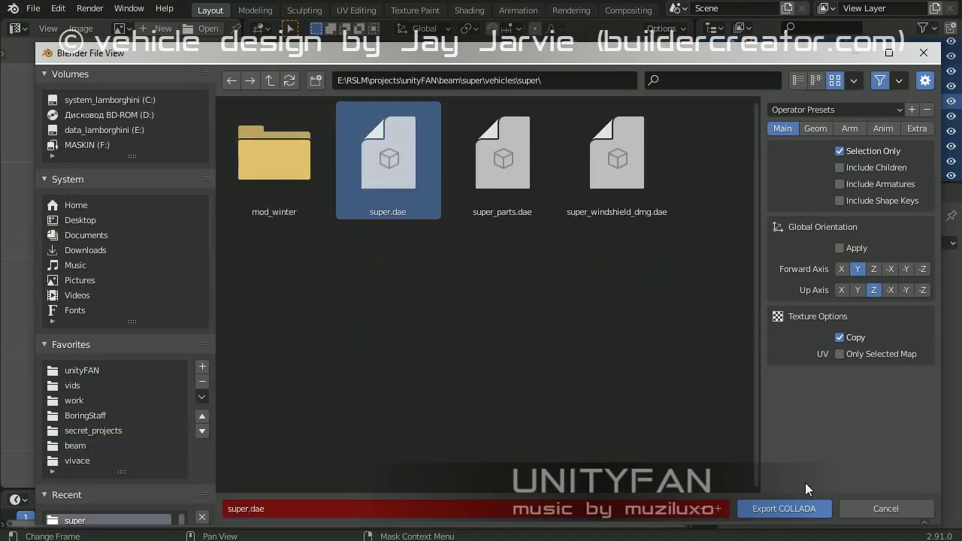
pyautogui.click(800, 507)
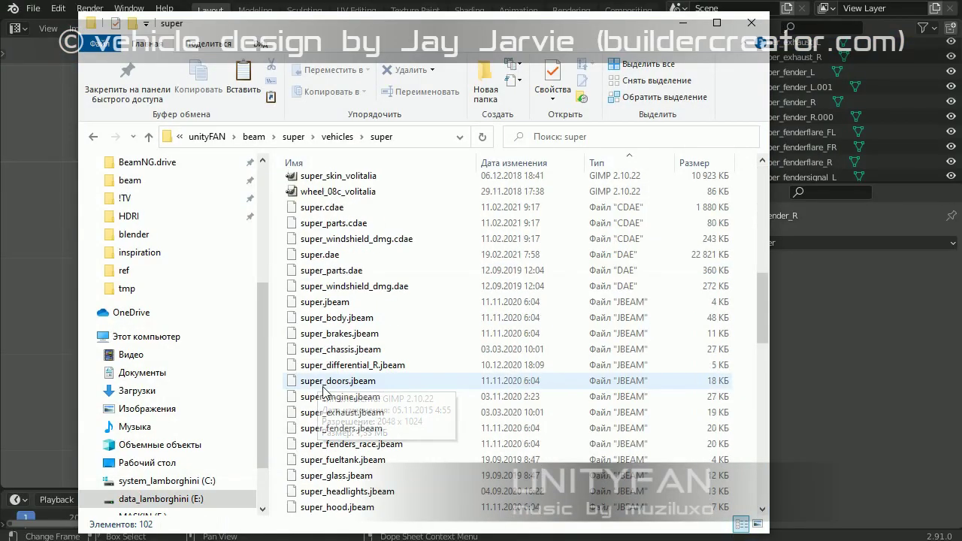
# Step: Paste super.dae into the super_arete folder, replacing the existing copy
pyautogui.rightClick(330, 261)
pyautogui.click(361, 458)
pyautogui.rightClick(350, 375)
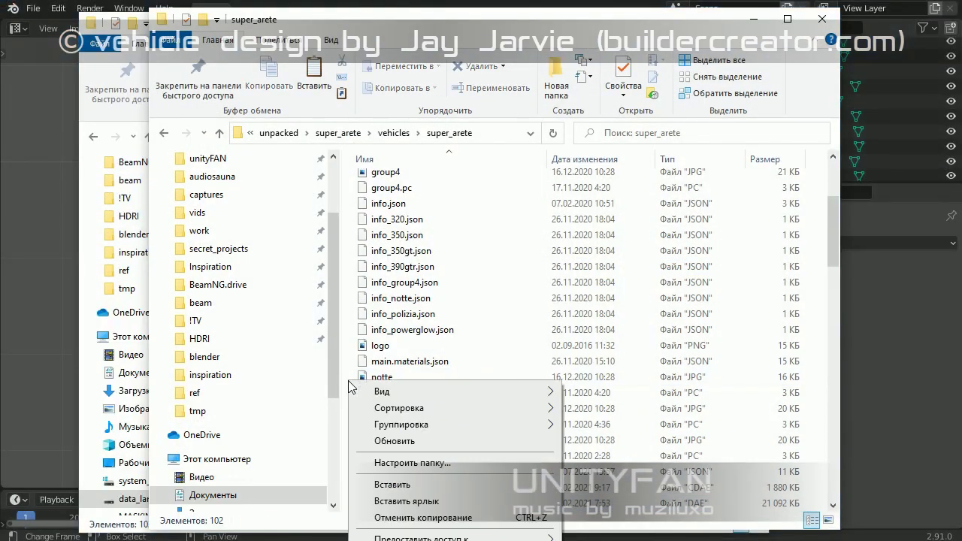
pyautogui.click(376, 487)
pyautogui.click(335, 167)
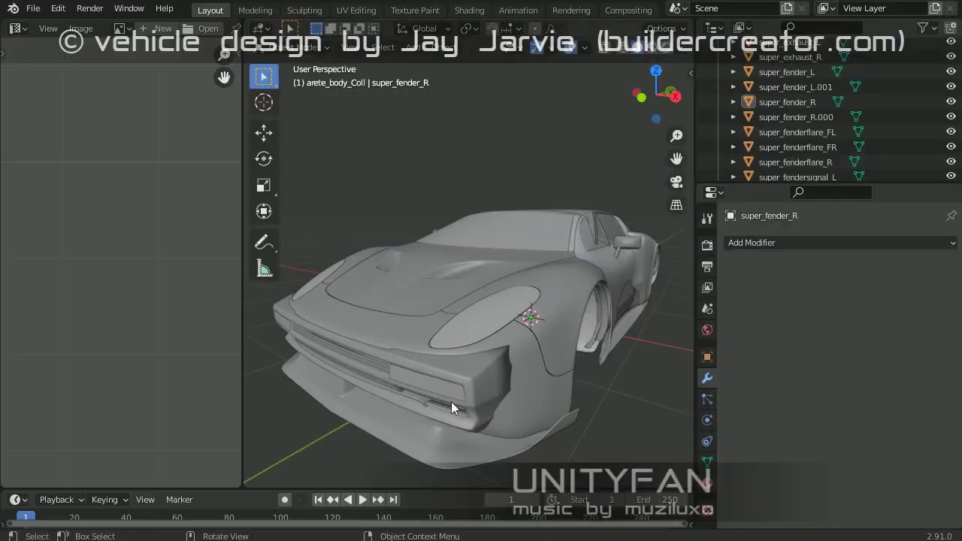
# Step: Reshape super_noselight_L in Edit Mode by resizing its face and moving it along Z
pyautogui.click(471, 324)
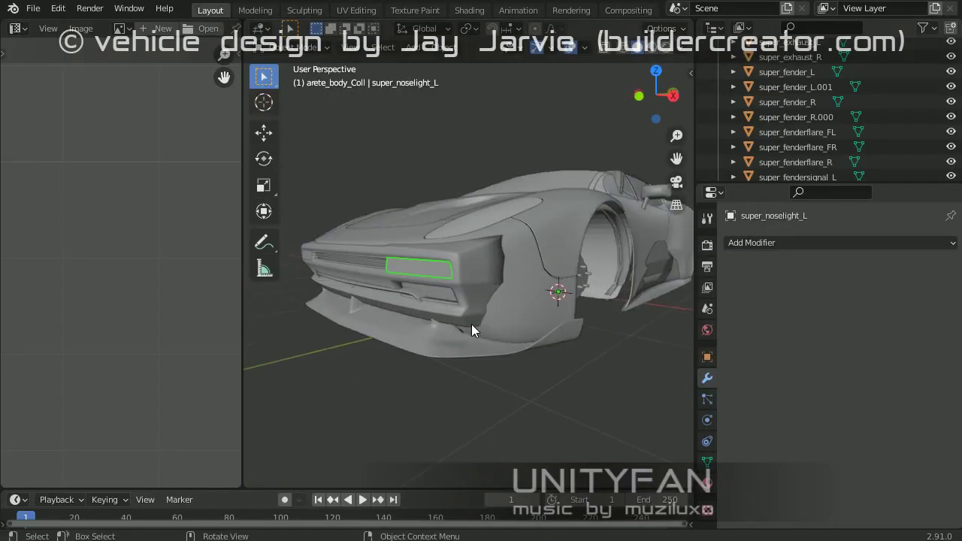
pyautogui.moveTo(471, 324)
pyautogui.mouseDown(button='middle')
pyautogui.moveTo(560, 319)
pyautogui.moveTo(516, 339)
pyautogui.mouseUp(button='middle')
pyautogui.click(560, 318)
pyautogui.moveTo(383, 304)
pyautogui.mouseDown(button='middle')
pyautogui.moveTo(501, 289)
pyautogui.moveTo(446, 324)
pyautogui.moveTo(560, 258)
pyautogui.moveTo(590, 210)
pyautogui.moveTo(651, 255)
pyautogui.moveTo(444, 266)
pyautogui.mouseUp(button='middle')
pyautogui.press('Tab')
pyautogui.click(453, 305)
pyautogui.scroll(2, 559, 257)
pyautogui.press('g')
pyautogui.press('z')
pyautogui.click(586, 215)
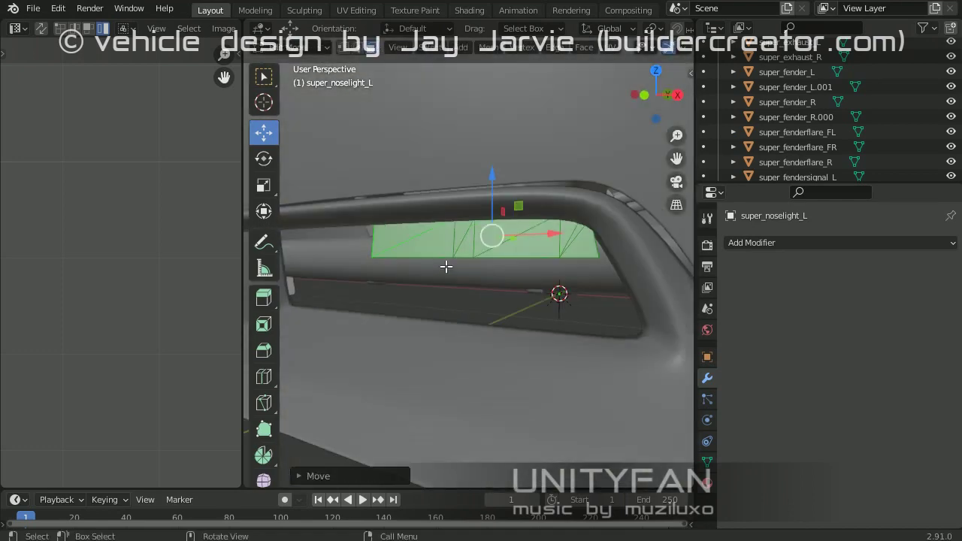
pyautogui.press('Tab')
# Step: Delete the old right nose light
pyautogui.scroll(-2, 541, 296)
pyautogui.moveTo(540, 296); pyautogui.dragTo(485, 298, button='middle')
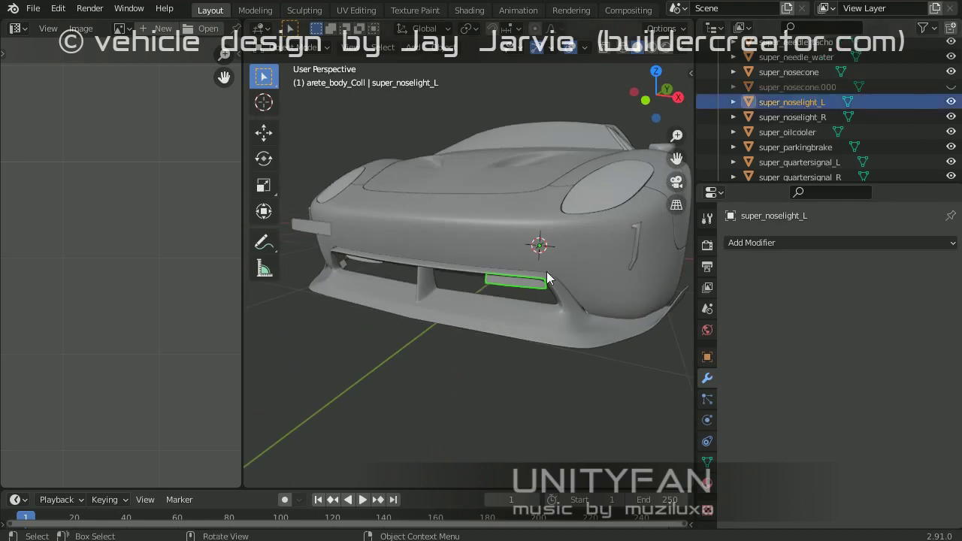
pyautogui.moveTo(547, 278)
pyautogui.mouseDown(button='middle')
pyautogui.moveTo(413, 300)
pyautogui.moveTo(374, 254)
pyautogui.mouseUp(button='middle')
pyautogui.click(374, 254)
pyautogui.press('x')
# Step: Add a Mirror modifier to the left nose light and apply it
pyautogui.click(770, 242)
pyautogui.click(631, 380)
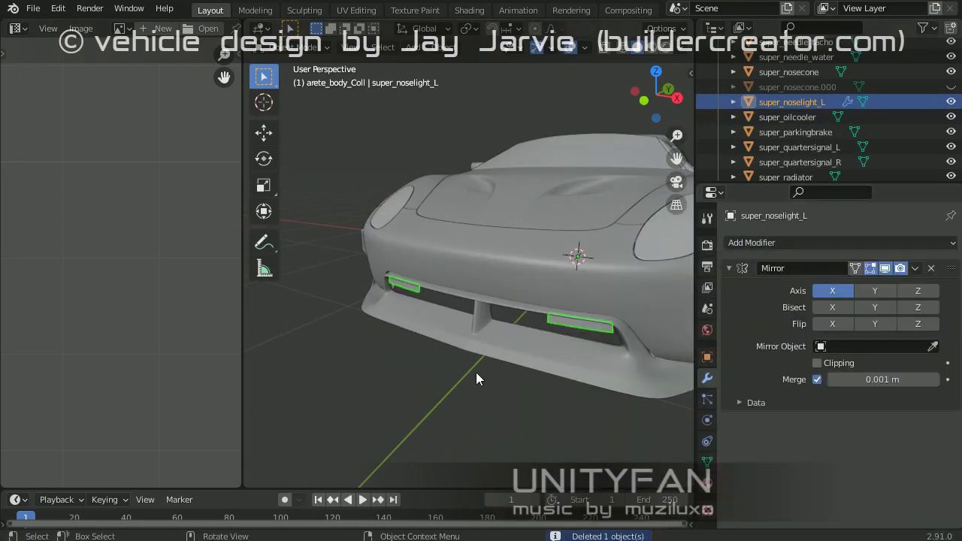
pyautogui.moveTo(476, 372); pyautogui.dragTo(661, 359, button='middle')
pyautogui.click(847, 286)
# Step: Separate the mirrored half into its own object and rename it super_noselight_R
pyautogui.press('Tab')
pyautogui.hotkey('shift', 'z')
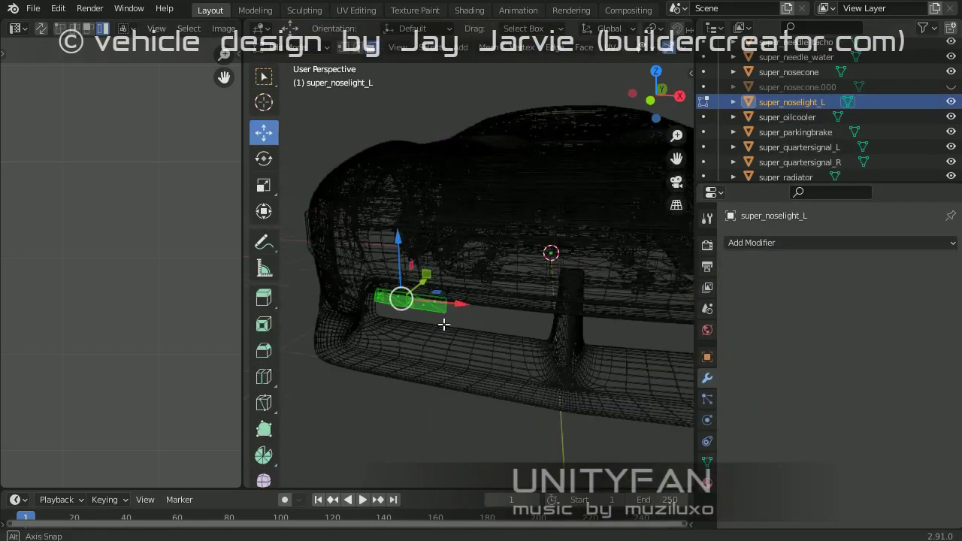
pyautogui.press('p')
pyautogui.click(458, 323)
pyautogui.press('Tab')
pyautogui.click(800, 117)
pyautogui.scroll(-1, 823, 116)
pyautogui.doubleClick(822, 101)
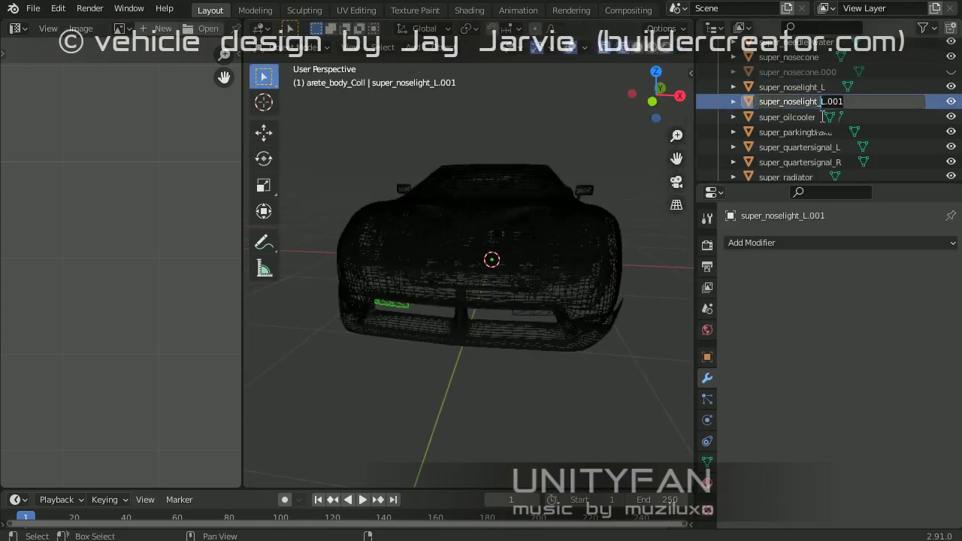
# Step: Return the viewport to solid shading and clear the accidental render border
pyautogui.hotkey('shift', 'z')
pyautogui.press('z')
pyautogui.click(589, 344)
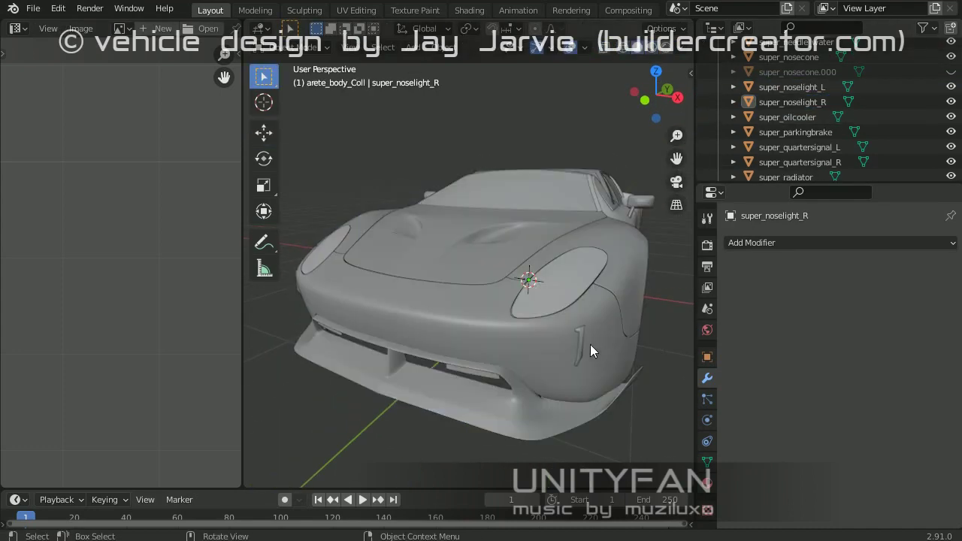
pyautogui.moveTo(590, 344); pyautogui.dragTo(331, 167, button='middle')
pyautogui.hotkey('ctrl', 'b')
pyautogui.hotkey('ctrl', 'alt', 'b')
pyautogui.scroll(2, 332, 167)
# Step: Select all car objects and export them as COLLADA
pyautogui.press('a')
pyautogui.click(35, 11)
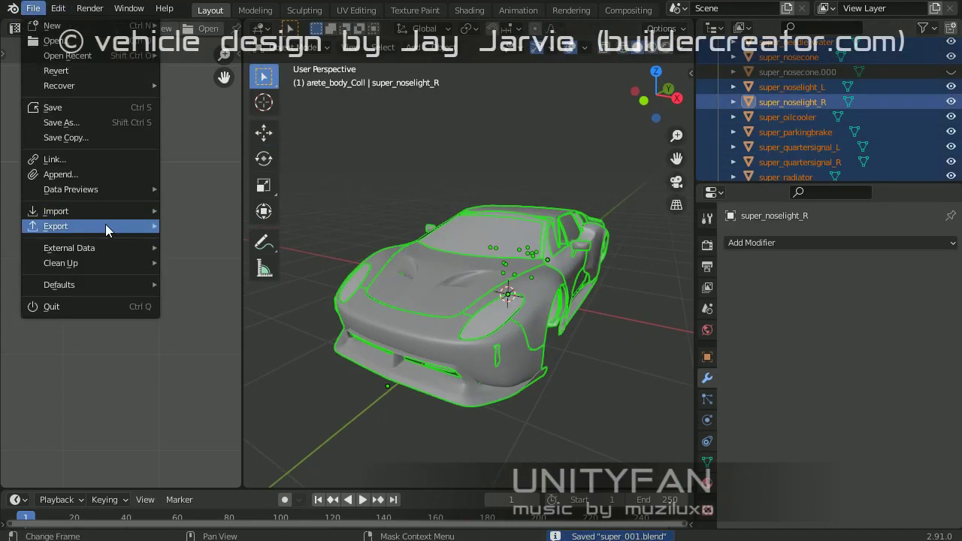
pyautogui.click(203, 224)
pyautogui.click(781, 509)
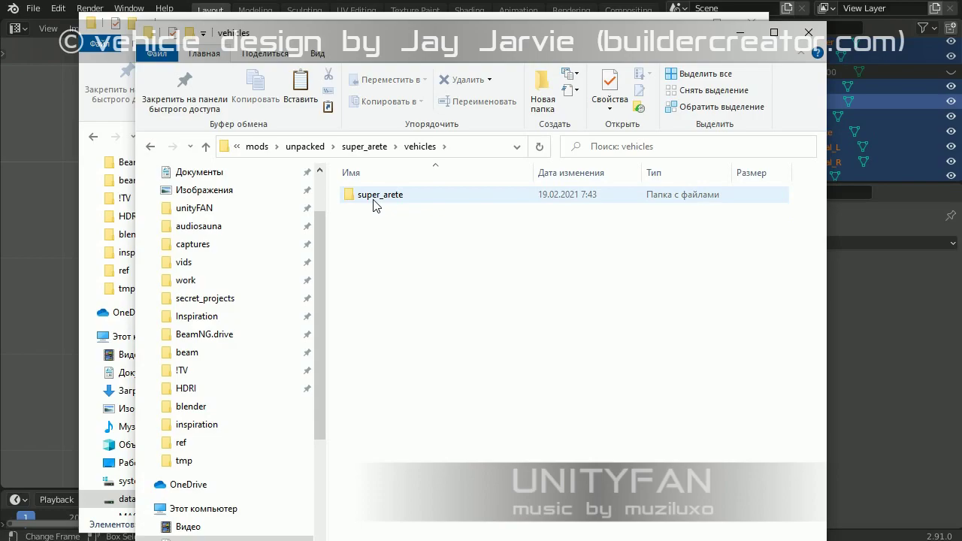
# Step: Open the super_arete folder and paste the new super.dae into it
pyautogui.doubleClick(376, 205)
pyautogui.rightClick(330, 356)
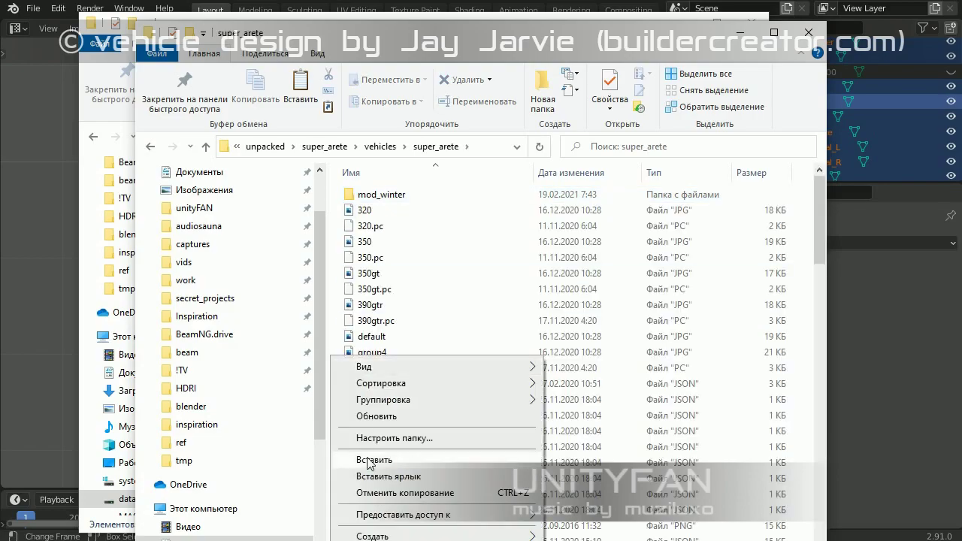
pyautogui.click(353, 457)
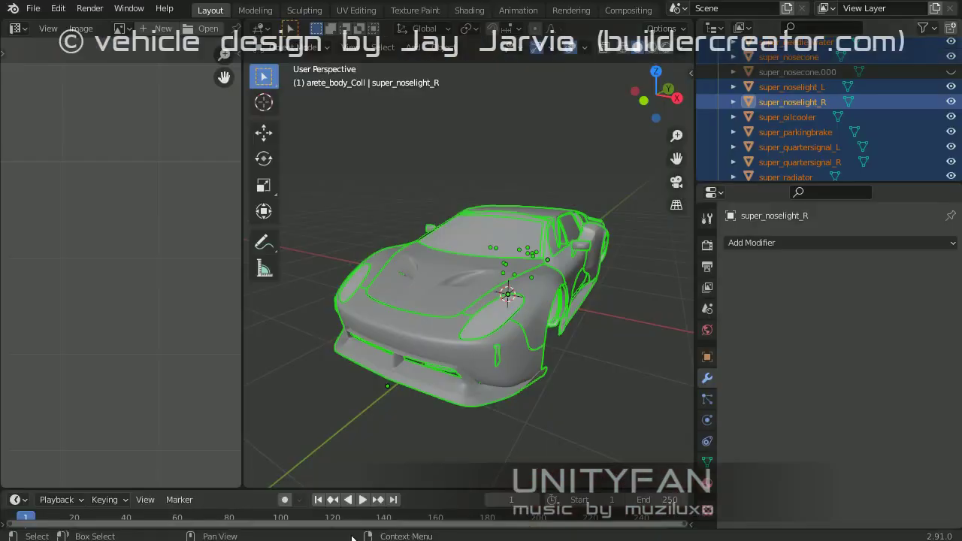
pyautogui.scroll(5, 470, 341)
pyautogui.moveTo(471, 341); pyautogui.dragTo(531, 357, button='middle')
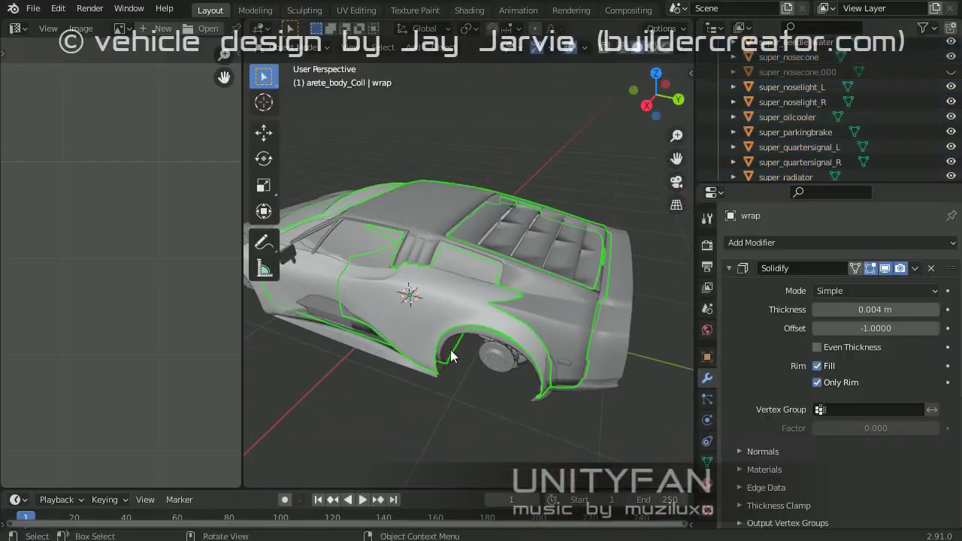
# Step: Widen the 3D viewport and select the super_body roof faces in Edit Mode
pyautogui.moveTo(451, 356)
pyautogui.mouseDown(button='middle')
pyautogui.moveTo(365, 335)
pyautogui.moveTo(480, 337)
pyautogui.moveTo(488, 315)
pyautogui.moveTo(347, 309)
pyautogui.moveTo(584, 308)
pyautogui.mouseUp(button='middle')
pyautogui.moveTo(693, 326); pyautogui.dragTo(796, 327)
pyautogui.moveTo(236, 333); pyautogui.dragTo(177, 333)
pyautogui.moveTo(300, 331)
pyautogui.mouseDown(button='middle')
pyautogui.moveTo(504, 318)
pyautogui.moveTo(636, 176)
pyautogui.moveTo(685, 306)
pyautogui.moveTo(606, 311)
pyautogui.moveTo(686, 284)
pyautogui.moveTo(607, 303)
pyautogui.moveTo(652, 284)
pyautogui.moveTo(511, 287)
pyautogui.mouseUp(button='middle')
pyautogui.click(453, 292)
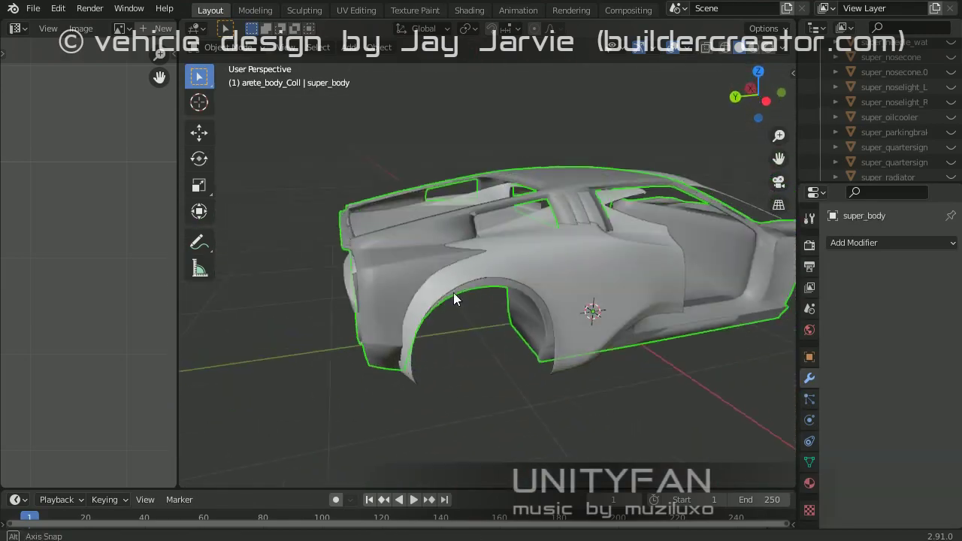
pyautogui.press('Tab')
pyautogui.moveTo(453, 292)
pyautogui.mouseDown(button='middle')
pyautogui.moveTo(507, 211)
pyautogui.moveTo(465, 225)
pyautogui.moveTo(526, 263)
pyautogui.mouseUp(button='middle')
pyautogui.click(480, 226)
pyautogui.press('ctrl+KP_Add')
pyautogui.press('Tab')
pyautogui.moveTo(451, 285); pyautogui.dragTo(493, 292, button='middle')
# Step: Duplicate super_body in place as super_body.001 and hide the copy
pyautogui.hotkey('shift', 'd')
pyautogui.press('Escape')
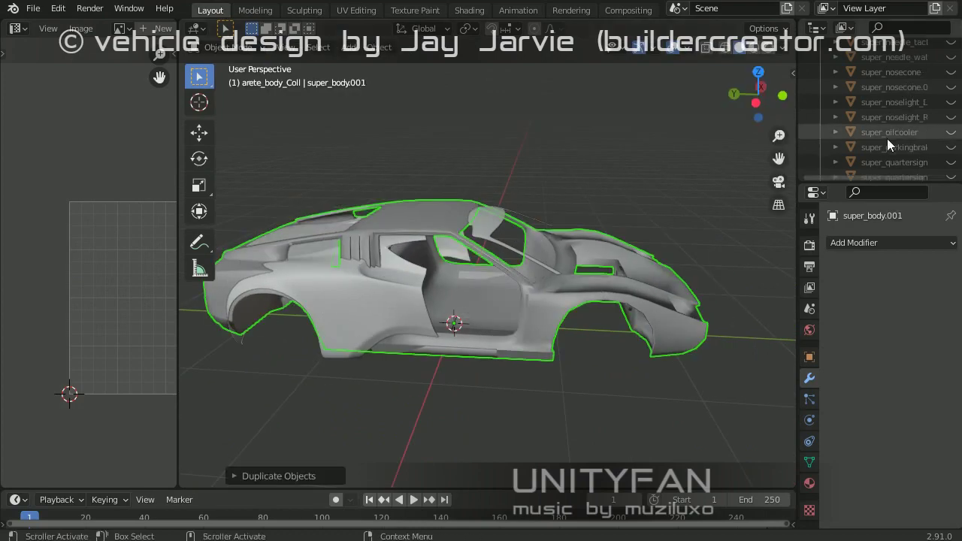
pyautogui.scroll(3, 887, 138)
pyautogui.press('h')
pyautogui.moveTo(639, 256); pyautogui.dragTo(681, 252, button='middle')
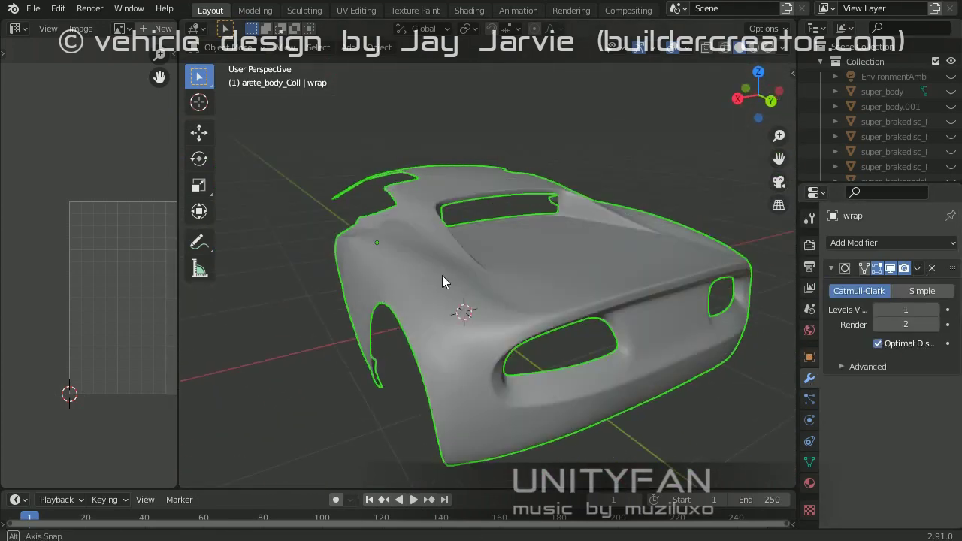
# Step: Add an edge loop across the wrap panel and grow the selection
pyautogui.moveTo(587, 301); pyautogui.dragTo(439, 339, button='middle')
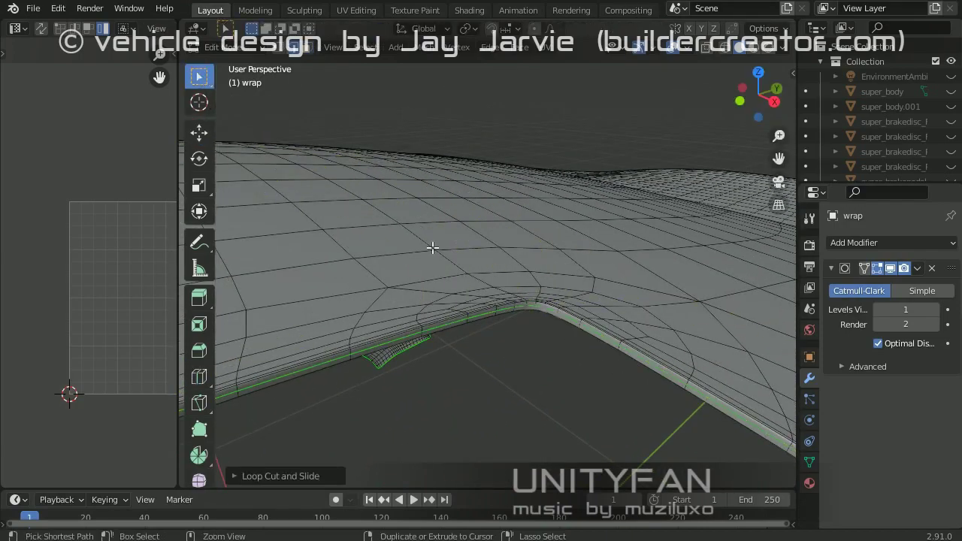
pyautogui.hotkey('ctrl', 'e')
pyautogui.click(383, 290)
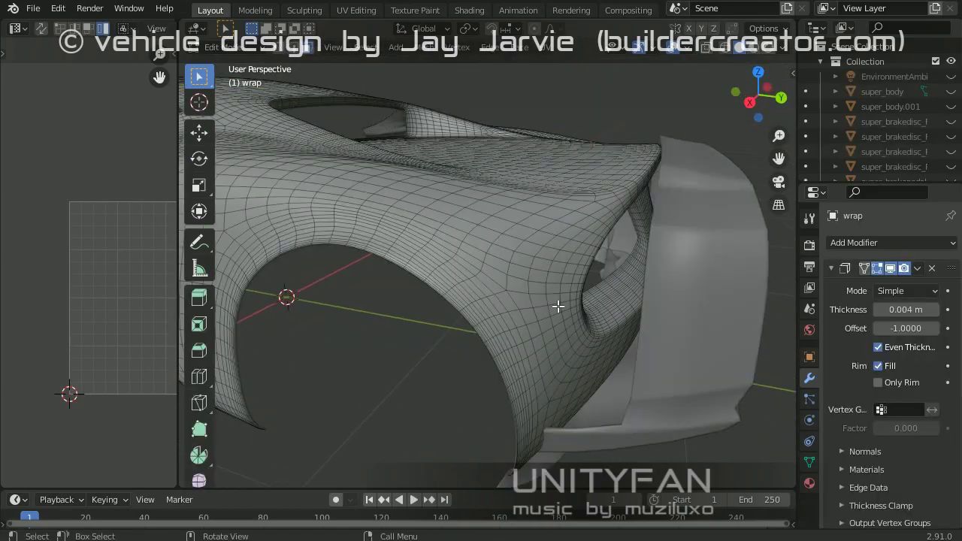
pyautogui.moveTo(557, 306)
pyautogui.mouseDown(button='middle')
pyautogui.moveTo(526, 318)
pyautogui.moveTo(545, 308)
pyautogui.moveTo(474, 163)
pyautogui.mouseUp(button='middle')
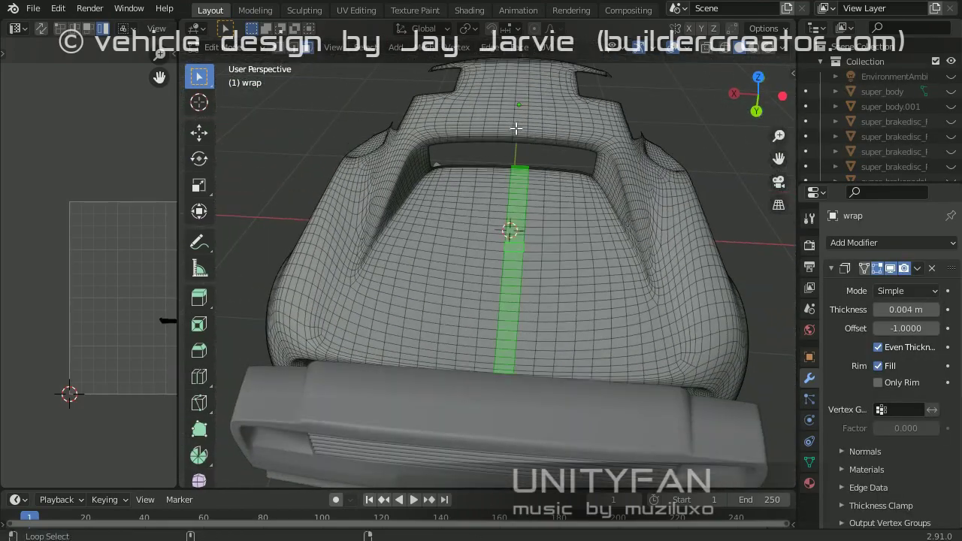
pyautogui.moveTo(582, 237); pyautogui.dragTo(601, 240, button='middle')
pyautogui.press('ctrl+KP_Add')
pyautogui.press('ctrl+KP_Add')
pyautogui.press('ctrl+KP_Add')
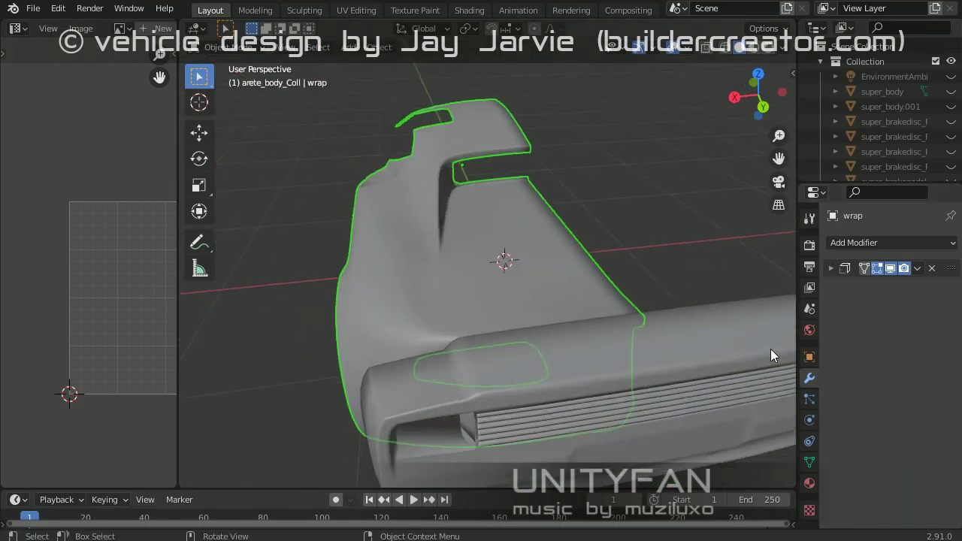
pyautogui.moveTo(759, 285)
pyautogui.mouseDown(button='middle')
pyautogui.moveTo(639, 276)
pyautogui.moveTo(638, 293)
pyautogui.moveTo(608, 329)
pyautogui.moveTo(579, 268)
pyautogui.moveTo(583, 253)
pyautogui.mouseUp(button='middle')
# Step: Knife-cut a new edge line behind the rear wheel arch and dissolve the extra edges
pyautogui.scroll(2, 583, 253)
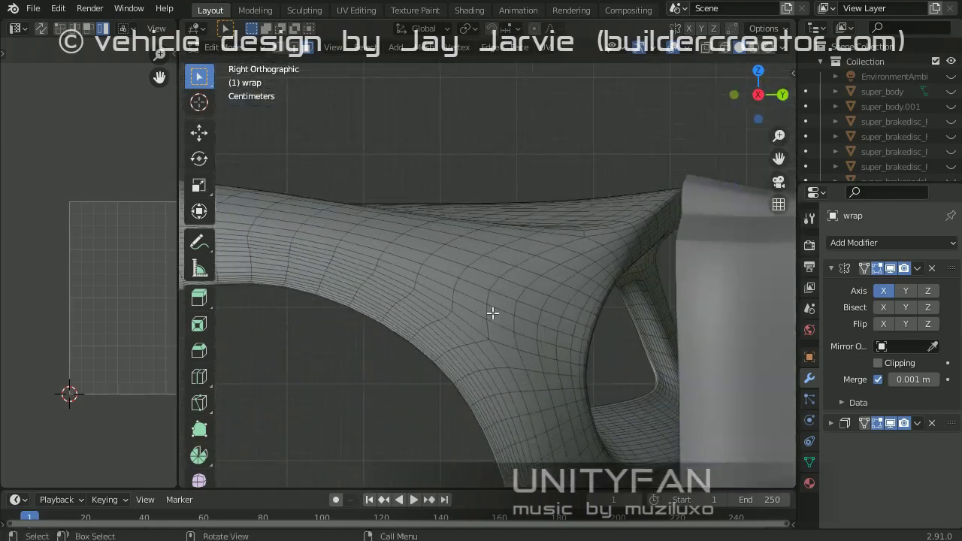
pyautogui.press('1')
pyautogui.scroll(2, 481, 300)
pyautogui.scroll(2, 451, 360)
pyautogui.press('k')
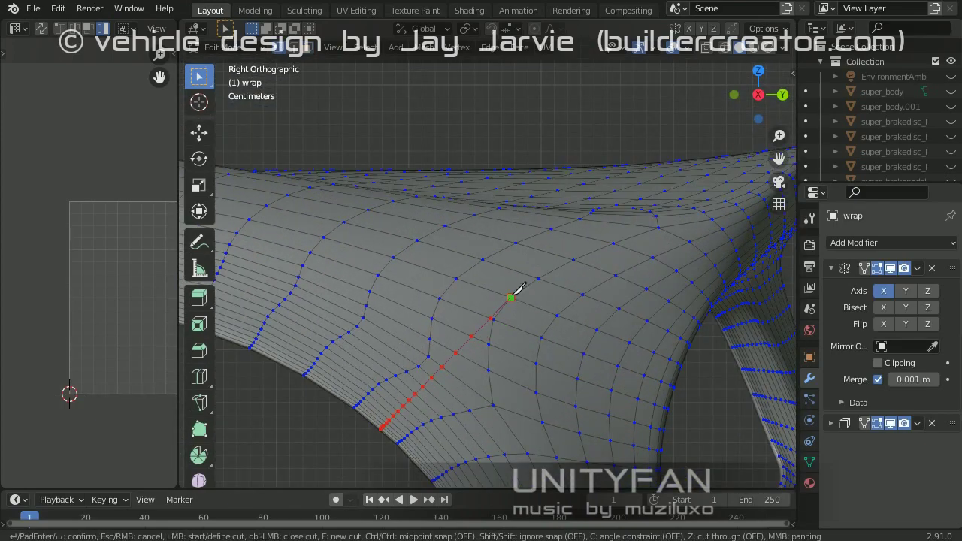
pyautogui.moveTo(511, 295)
pyautogui.mouseDown(button='middle')
pyautogui.moveTo(532, 361)
pyautogui.moveTo(586, 290)
pyautogui.moveTo(543, 330)
pyautogui.mouseUp(button='middle')
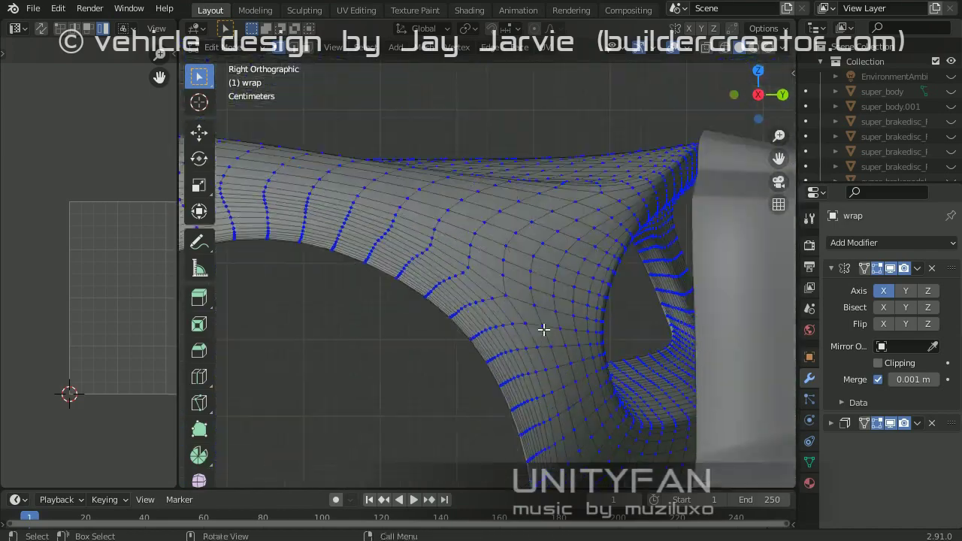
pyautogui.scroll(2, 578, 256)
pyautogui.moveTo(569, 217)
pyautogui.mouseDown(button='middle')
pyautogui.moveTo(483, 318)
pyautogui.moveTo(450, 375)
pyautogui.mouseUp(button='middle')
pyautogui.scroll(3, 450, 376)
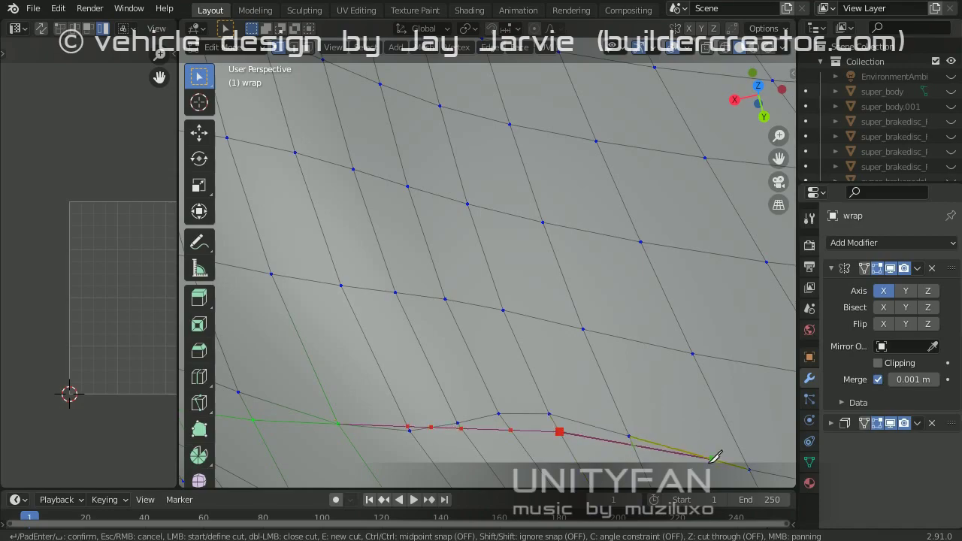
pyautogui.moveTo(753, 468); pyautogui.dragTo(318, 186, button='middle')
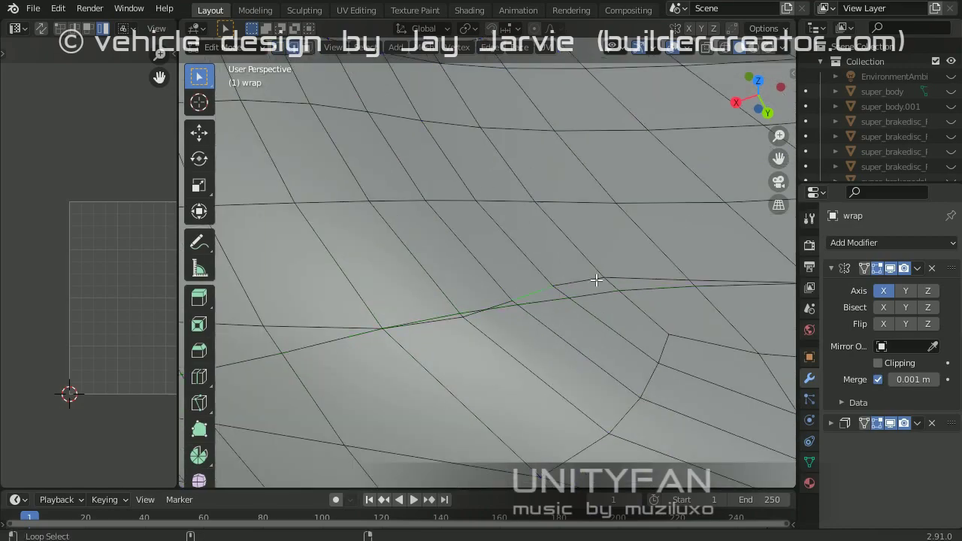
pyautogui.press('x')
pyautogui.click(481, 381)
# Step: Bevel the new edge into a thin strip, delete that strip, and exit Edit Mode
pyautogui.scroll(-5, 490, 259)
pyautogui.moveTo(489, 259)
pyautogui.mouseDown(button='middle')
pyautogui.moveTo(545, 259)
pyautogui.moveTo(530, 347)
pyautogui.moveTo(429, 286)
pyautogui.moveTo(476, 286)
pyautogui.mouseUp(button='middle')
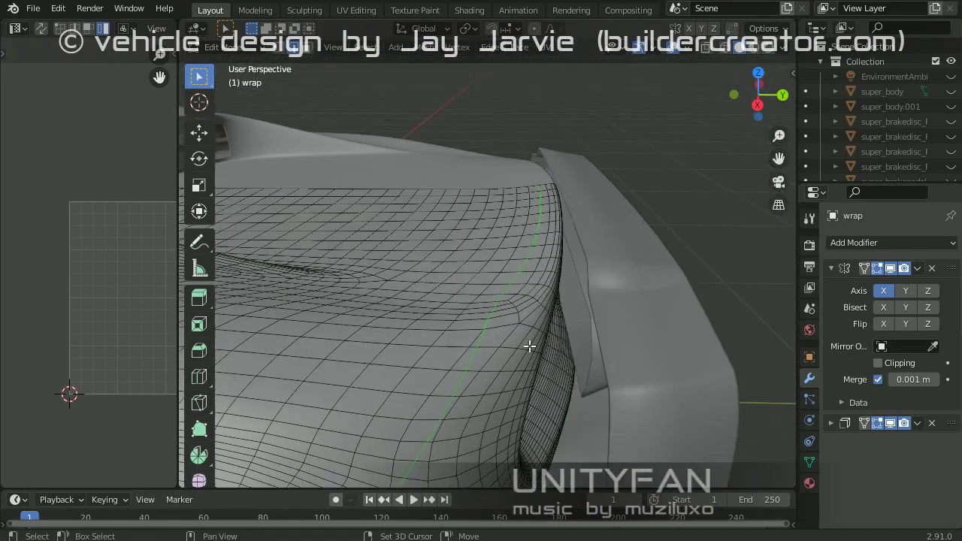
pyautogui.scroll(2, 541, 331)
pyautogui.scroll(3, 488, 289)
pyautogui.hotkey('ctrl', 'b')
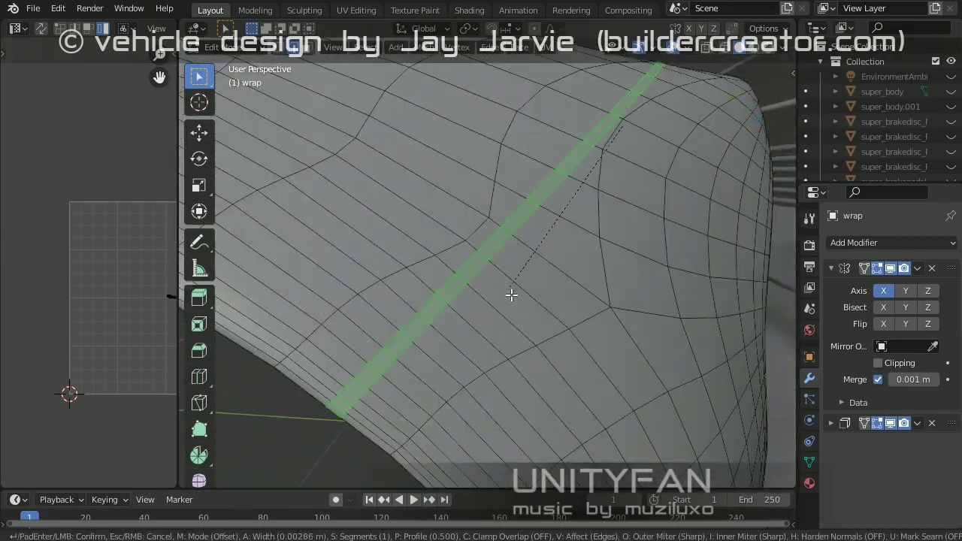
pyautogui.click(510, 293)
pyautogui.scroll(3, 462, 303)
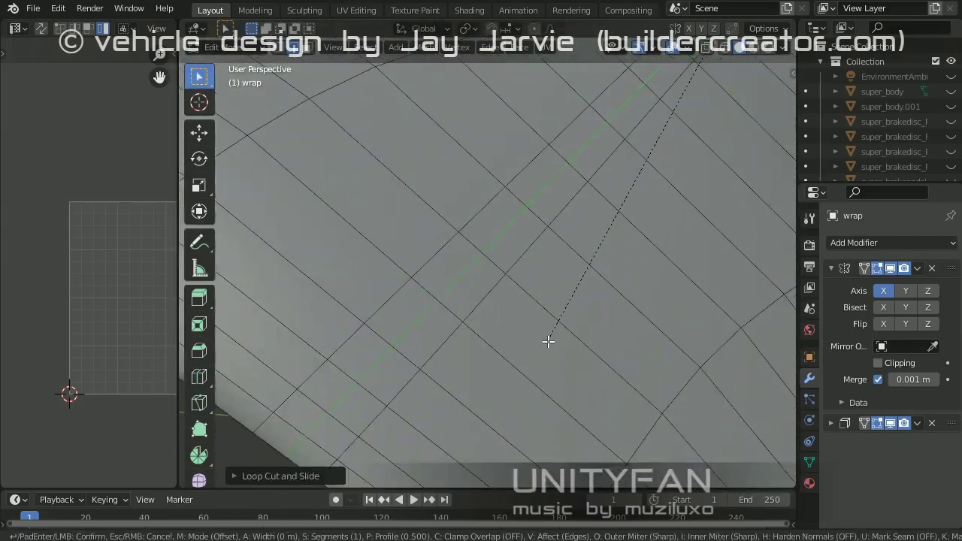
pyautogui.scroll(-5, 552, 347)
pyautogui.press('x')
pyautogui.click(440, 204)
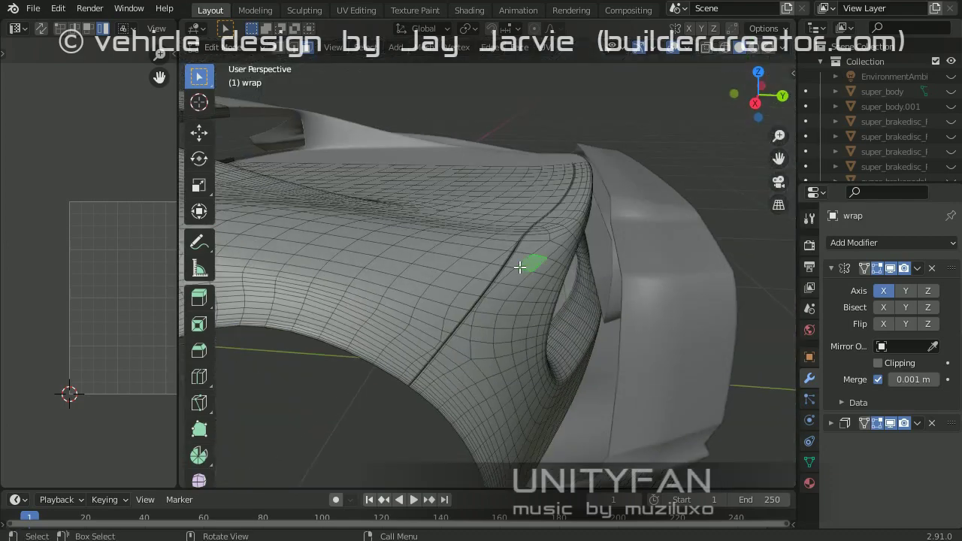
pyautogui.moveTo(530, 318); pyautogui.dragTo(470, 363, button='middle')
pyautogui.press('Tab')
# Step: Select the grille face strip on the tail part in Edit Mode
pyautogui.click(470, 363)
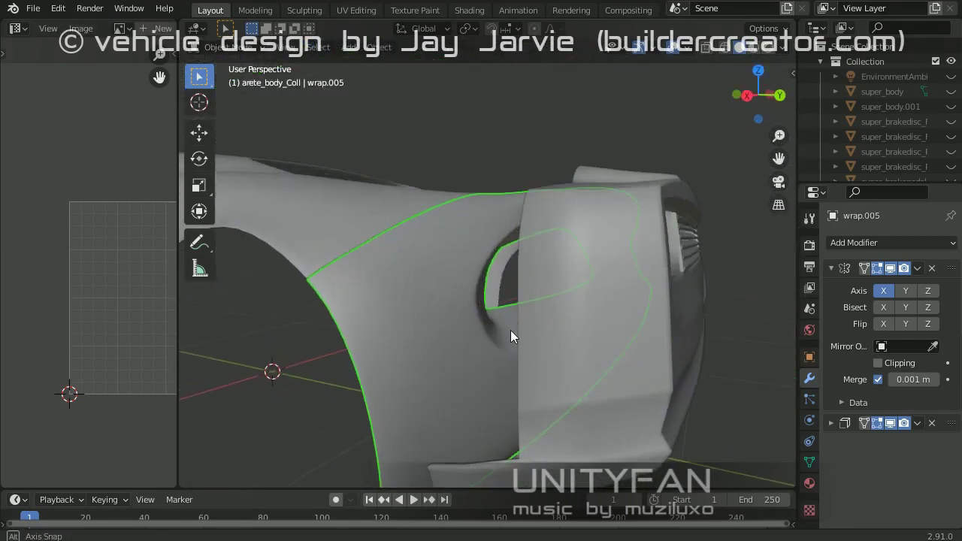
pyautogui.moveTo(510, 330)
pyautogui.mouseDown(button='middle')
pyautogui.moveTo(496, 301)
pyautogui.moveTo(603, 343)
pyautogui.mouseUp(button='middle')
pyautogui.click(412, 278)
pyautogui.click(524, 308)
pyautogui.press('Tab')
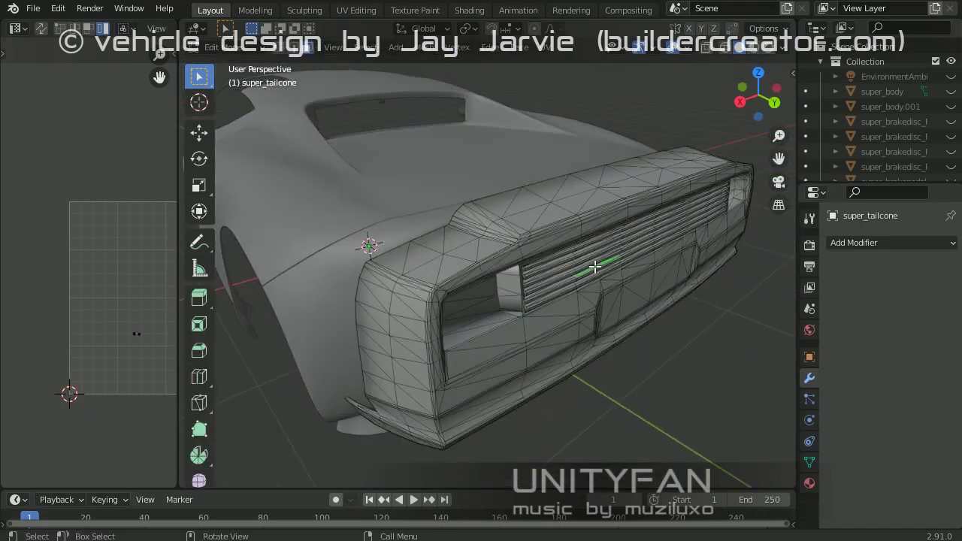
pyautogui.keyDown('alt'); pyautogui.click(579, 261); pyautogui.keyUp('alt')
pyautogui.press('ctrl+KP_Add')
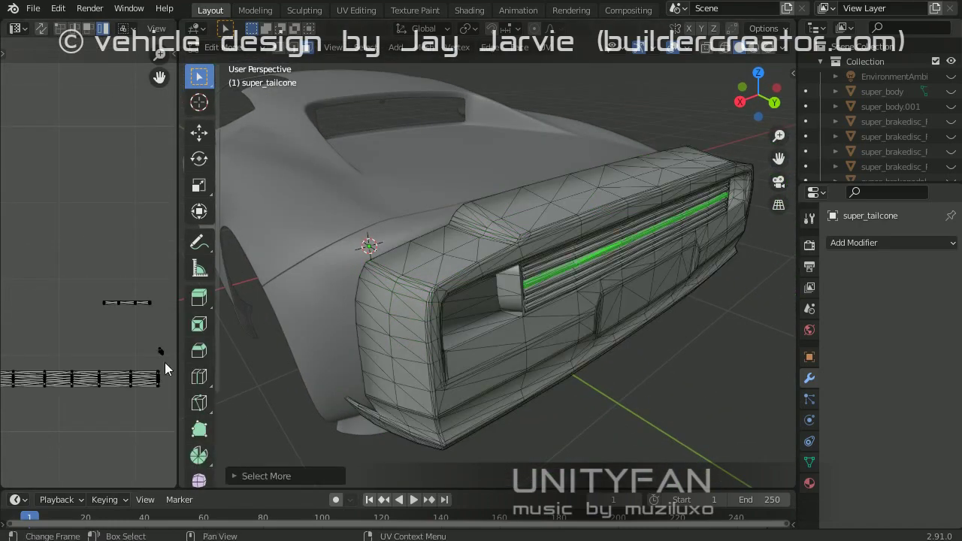
pyautogui.moveTo(524, 304); pyautogui.dragTo(427, 328, button='middle')
pyautogui.press('Tab')
# Step: Inspect wrap.005 and the Cube.030 lower piece, collapsing modifiers and viewing its material
pyautogui.click(459, 295)
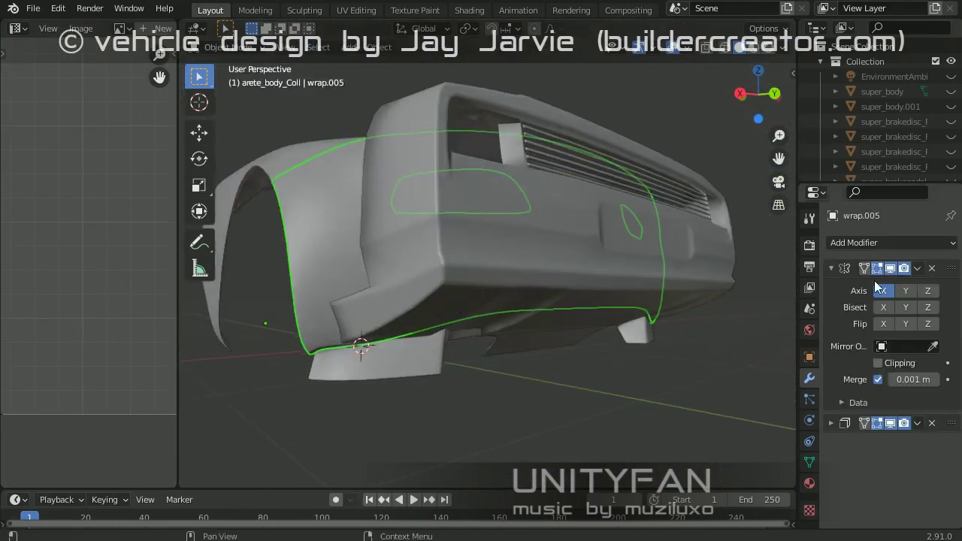
pyautogui.click(919, 272)
pyautogui.moveTo(451, 285); pyautogui.dragTo(472, 290, button='middle')
pyautogui.click(470, 294)
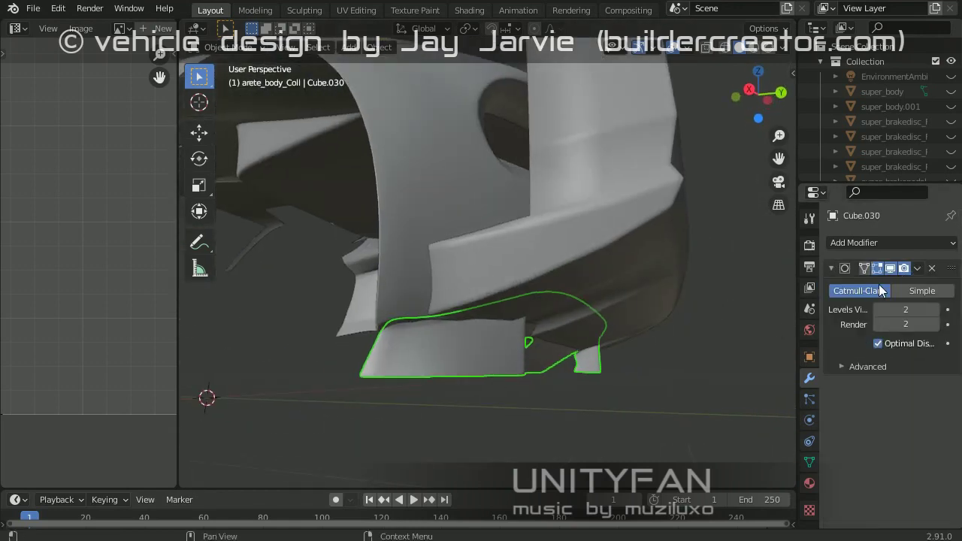
pyautogui.moveTo(571, 315); pyautogui.dragTo(550, 306, button='middle')
pyautogui.click(809, 483)
pyautogui.moveTo(517, 359)
pyautogui.mouseDown(button='middle')
pyautogui.moveTo(416, 380)
pyautogui.moveTo(439, 383)
pyautogui.moveTo(426, 288)
pyautogui.moveTo(205, 375)
pyautogui.mouseUp(button='middle')
# Step: Mark a seam along the wrap.005 panel's opening edge loop
pyautogui.click(416, 381)
pyautogui.press('Tab')
pyautogui.press('Tab')
pyautogui.press('Tab')
pyautogui.click(209, 82)
pyautogui.hotkey('ctrl', 'e')
pyautogui.click(526, 279)
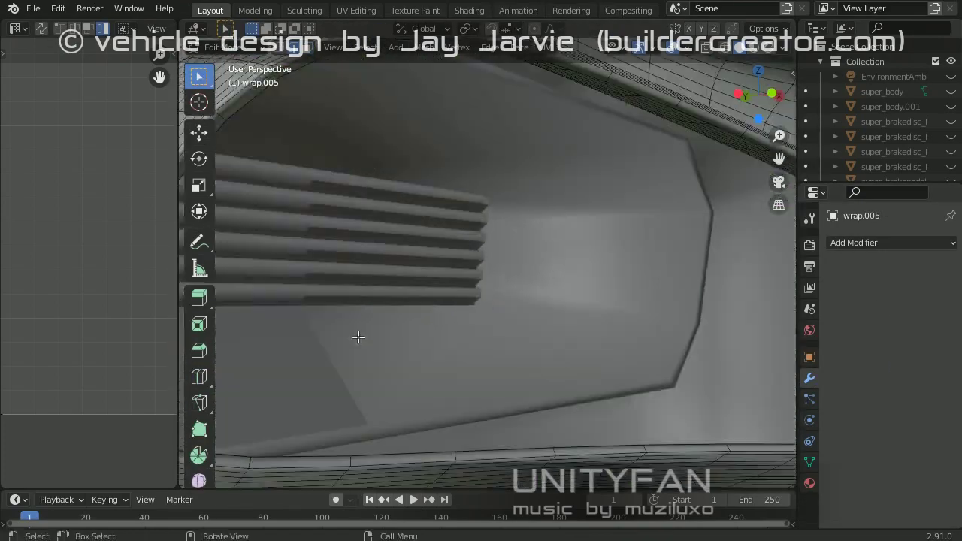
pyautogui.moveTo(356, 337); pyautogui.dragTo(494, 268, button='middle')
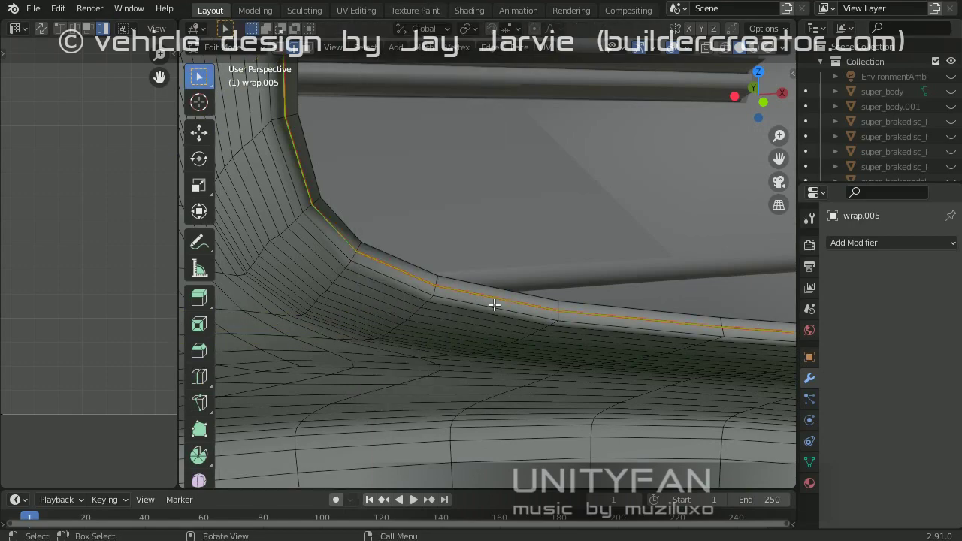
pyautogui.moveTo(493, 304)
pyautogui.mouseDown(button='middle')
pyautogui.moveTo(524, 268)
pyautogui.moveTo(177, 314)
pyautogui.mouseUp(button='middle')
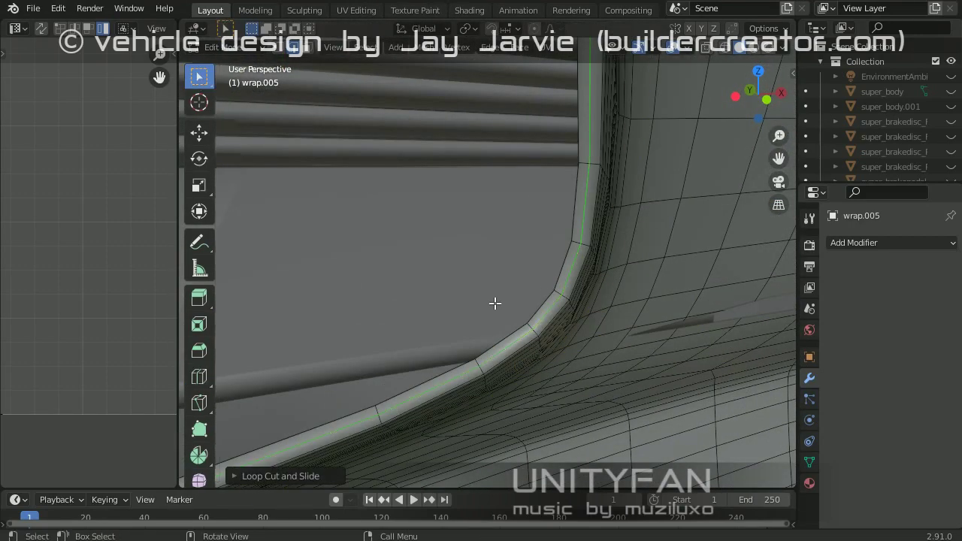
pyautogui.scroll(-3, 498, 323)
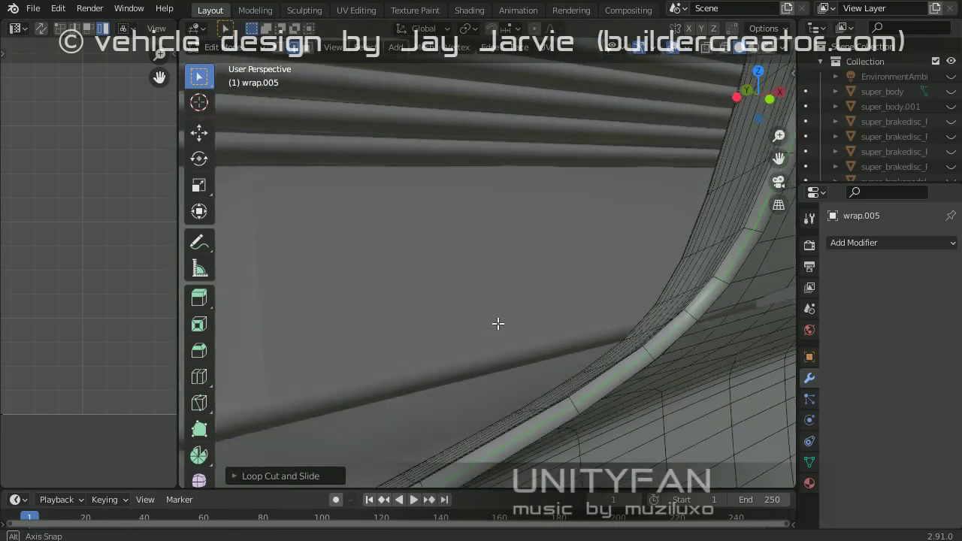
pyautogui.moveTo(498, 322)
pyautogui.mouseDown(button='middle')
pyautogui.moveTo(579, 317)
pyautogui.moveTo(564, 307)
pyautogui.moveTo(524, 343)
pyautogui.moveTo(489, 328)
pyautogui.mouseUp(button='middle')
# Step: Unwrap the whole wrap.005 panel, shrink its UV island, then select super_tailcone
pyautogui.press('a')
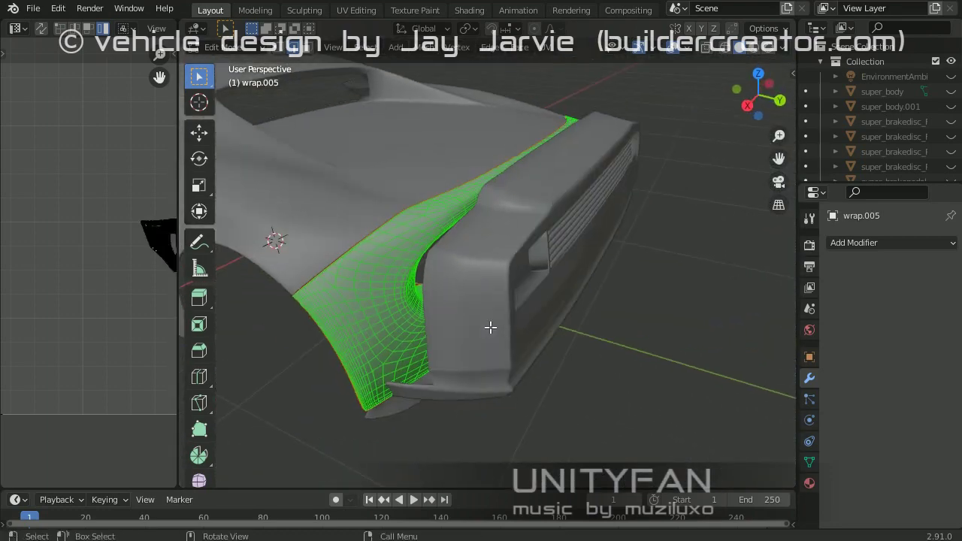
pyautogui.press('u')
pyautogui.click(490, 328)
pyautogui.press('s')
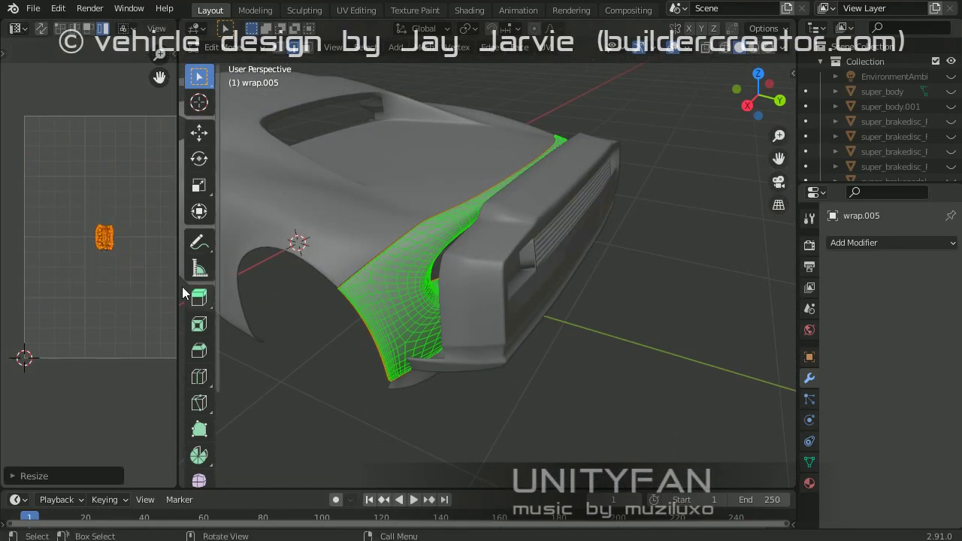
pyautogui.press('Tab')
pyautogui.moveTo(182, 286); pyautogui.dragTo(516, 269, button='middle')
pyautogui.click(580, 310)
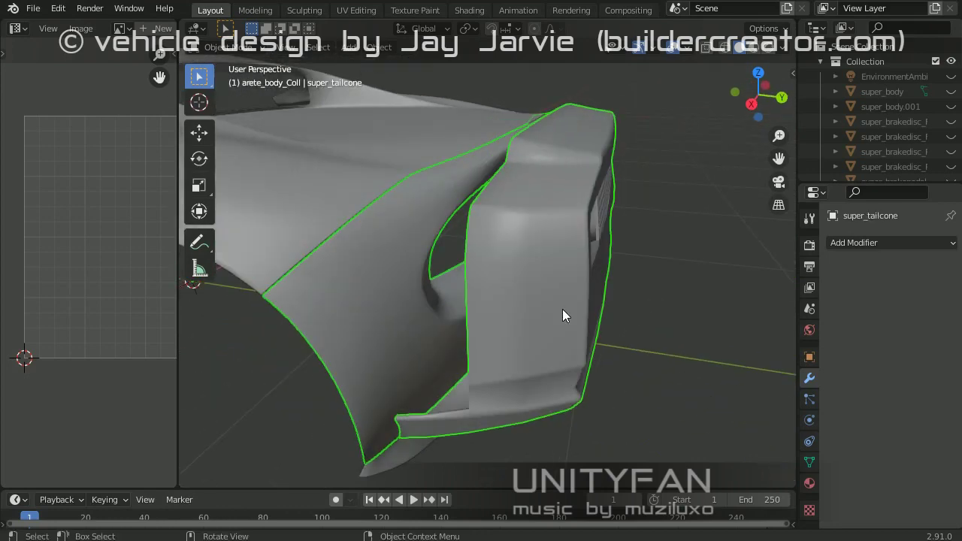
# Step: Unwrap the super_tailcone mesh, then move its UV islands toward the centre and scale them down
pyautogui.press('Tab')
pyautogui.hotkey('alt', 'a')
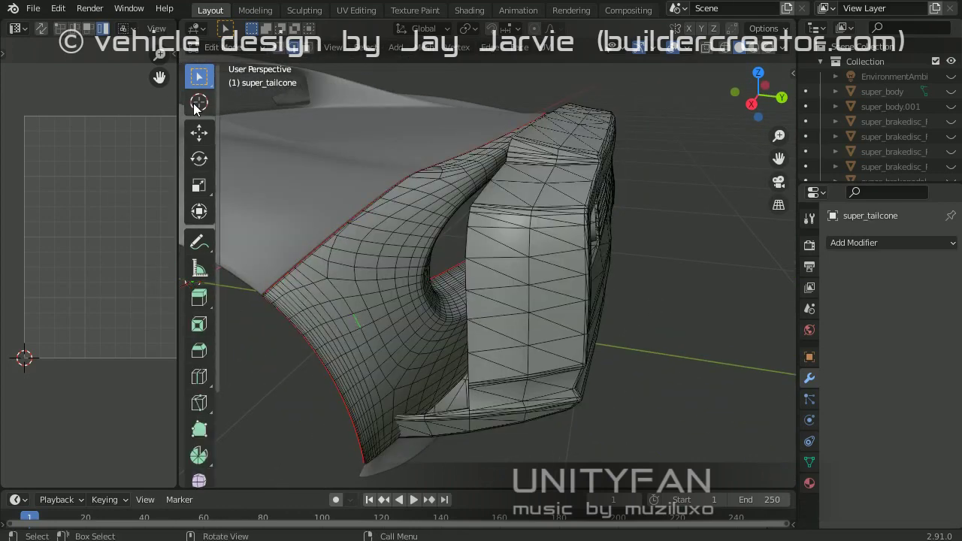
pyautogui.press('u')
pyautogui.click(431, 291)
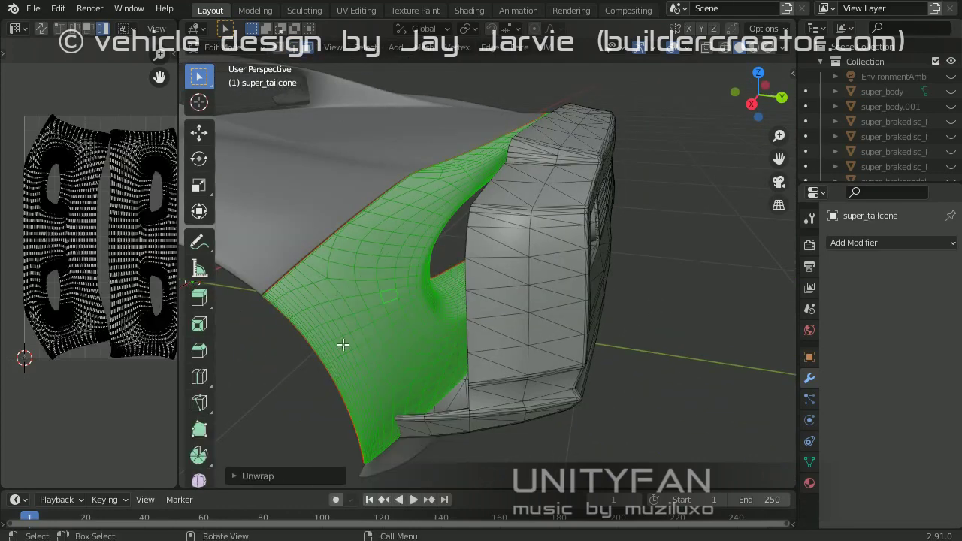
pyautogui.press('a')
pyautogui.moveTo(178, 257); pyautogui.dragTo(421, 253)
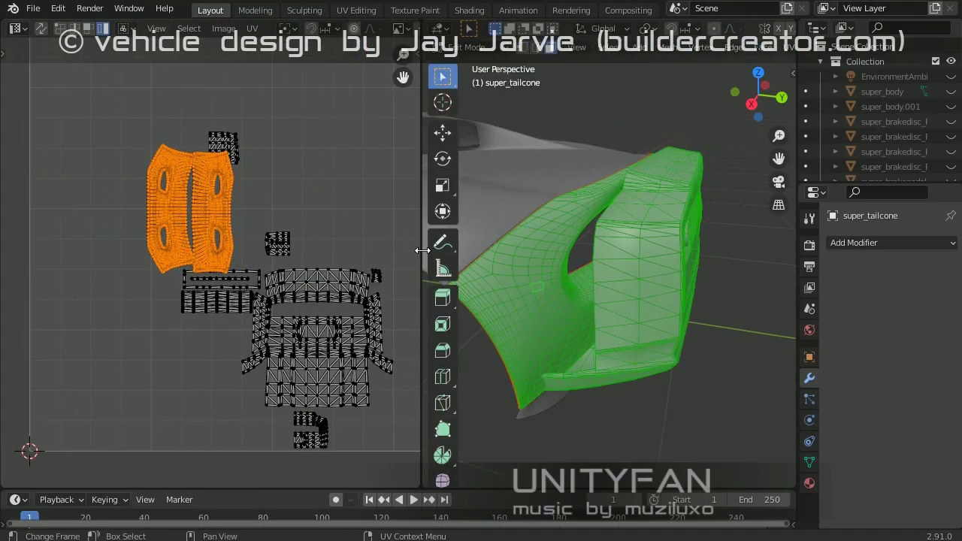
pyautogui.scroll(3, 326, 344)
pyautogui.scroll(3, 98, 234)
pyautogui.scroll(-3, 98, 233)
pyautogui.press('g')
pyautogui.click(279, 268)
pyautogui.scroll(3, 192, 238)
pyautogui.press('s')
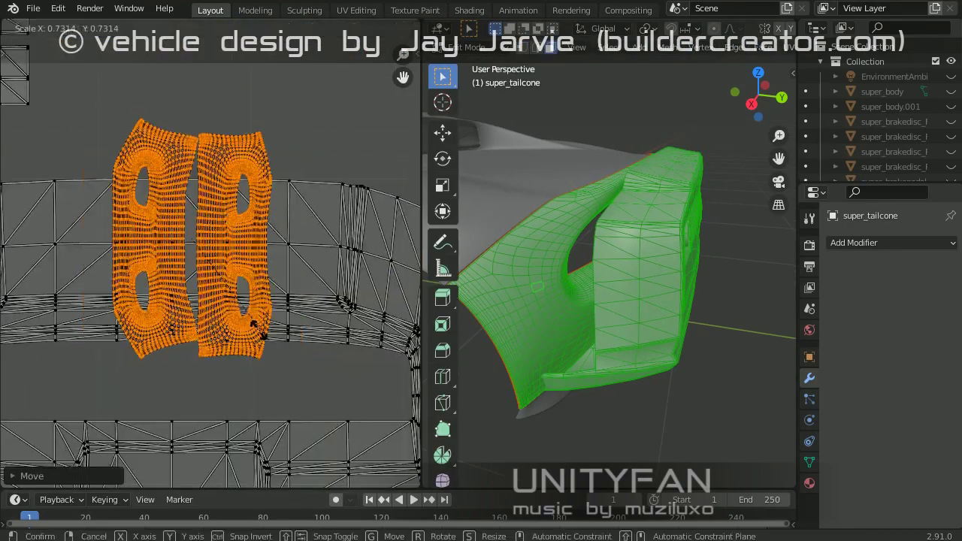
pyautogui.press('Tab')
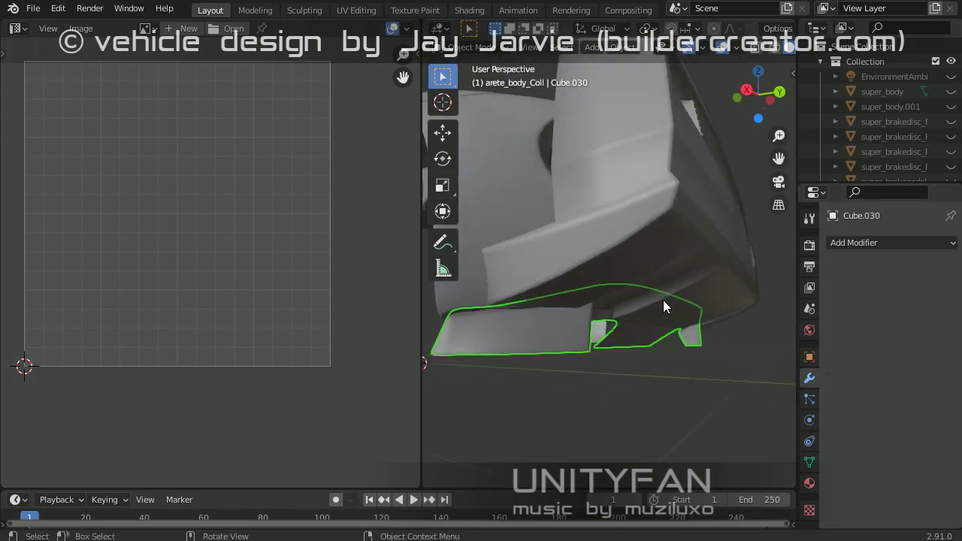
# Step: Mark the selected Cube.030 edges as a seam and unwrap the whole Cube.030 mesh
pyautogui.moveTo(663, 300); pyautogui.dragTo(632, 332, button='middle')
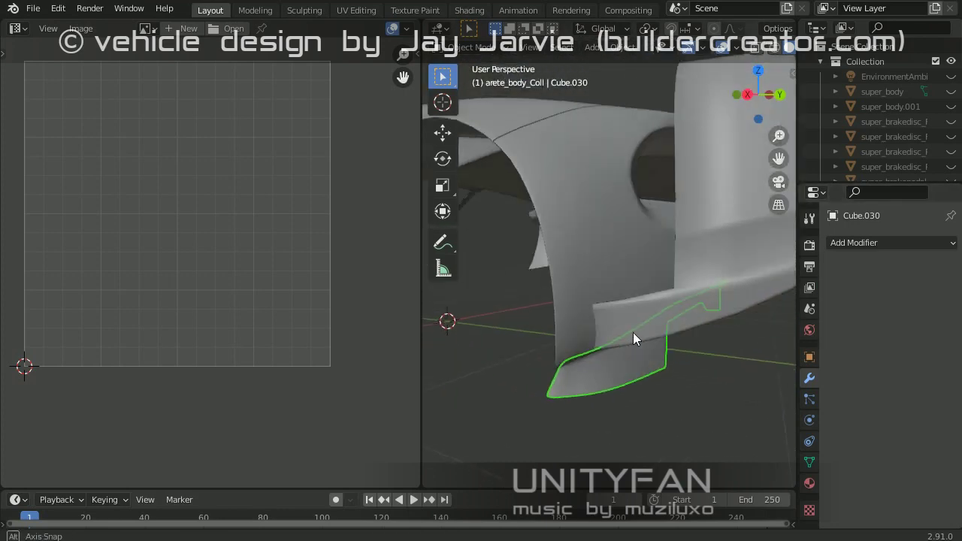
pyautogui.press('Tab')
pyautogui.moveTo(621, 378)
pyautogui.mouseDown(button='middle')
pyautogui.moveTo(683, 318)
pyautogui.moveTo(659, 319)
pyautogui.mouseUp(button='middle')
pyautogui.scroll(4, 698, 303)
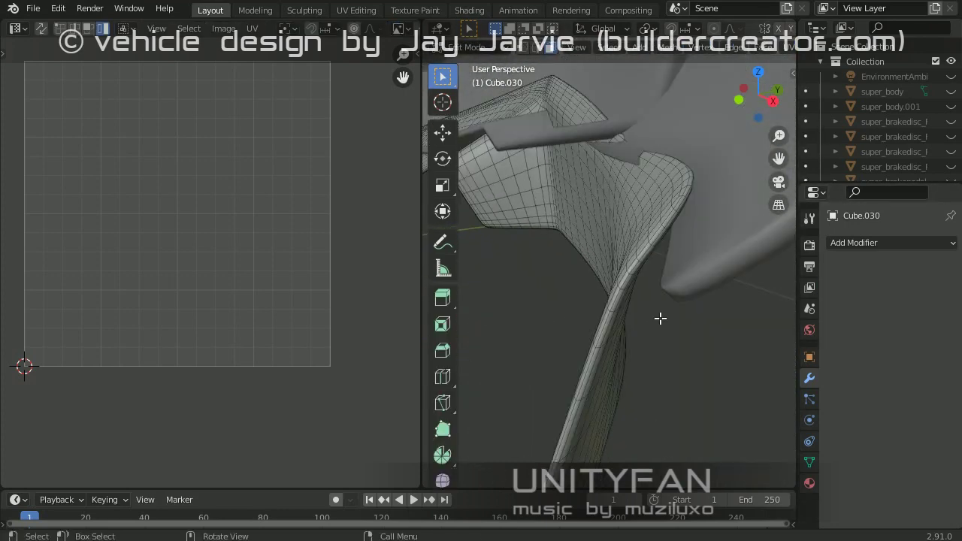
pyautogui.scroll(2, 617, 297)
pyautogui.moveTo(617, 297)
pyautogui.mouseDown(button='middle')
pyautogui.moveTo(476, 320)
pyautogui.moveTo(605, 322)
pyautogui.moveTo(629, 337)
pyautogui.mouseUp(button='middle')
pyautogui.hotkey('ctrl', 'e')
pyautogui.click(608, 351)
pyautogui.press('a')
pyautogui.press('u')
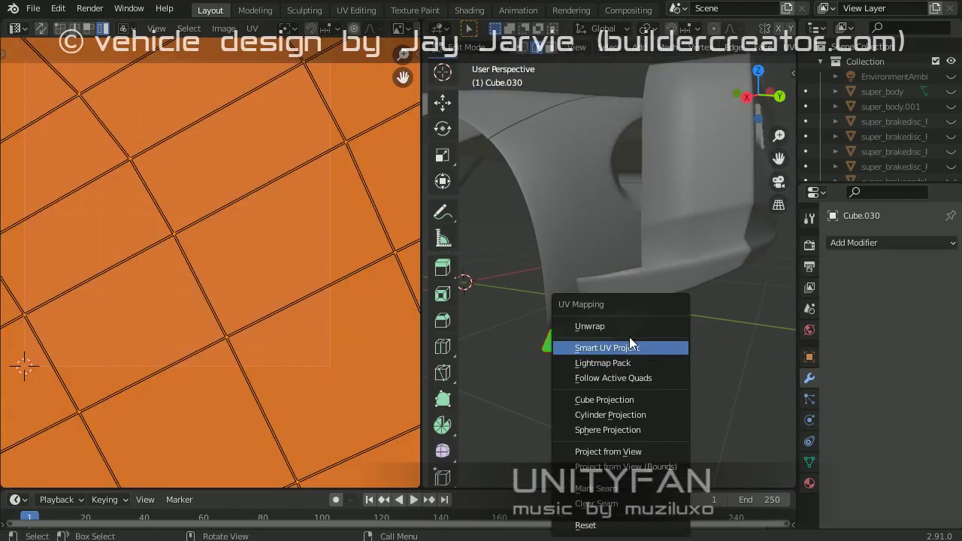
pyautogui.click(629, 325)
pyautogui.press('Tab')
# Step: Reselect super_tailcone, then move its whole UV island toward the centre and rescale it
pyautogui.moveTo(526, 331); pyautogui.dragTo(594, 336, button='middle')
pyautogui.click(594, 336)
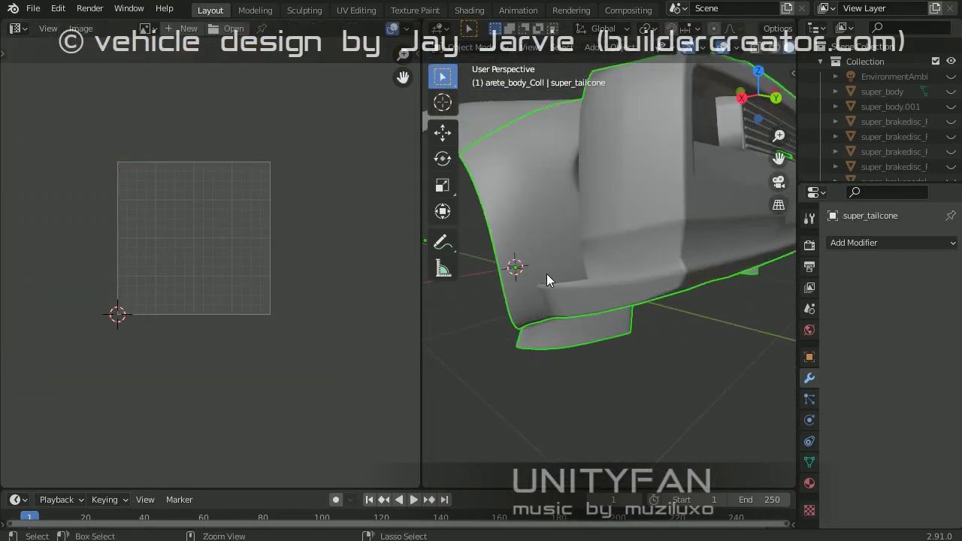
pyautogui.press('Tab')
pyautogui.hotkey('alt', 'a')
pyautogui.moveTo(546, 274); pyautogui.dragTo(561, 76, button='middle')
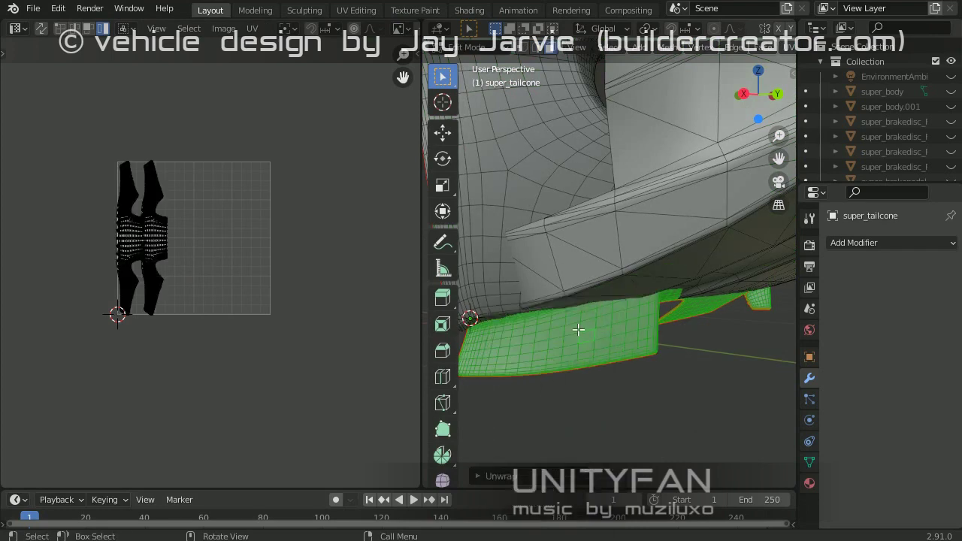
pyautogui.press('a')
pyautogui.moveTo(589, 315); pyautogui.dragTo(571, 226, button='middle')
pyautogui.scroll(3, 298, 245)
pyautogui.scroll(2, 297, 245)
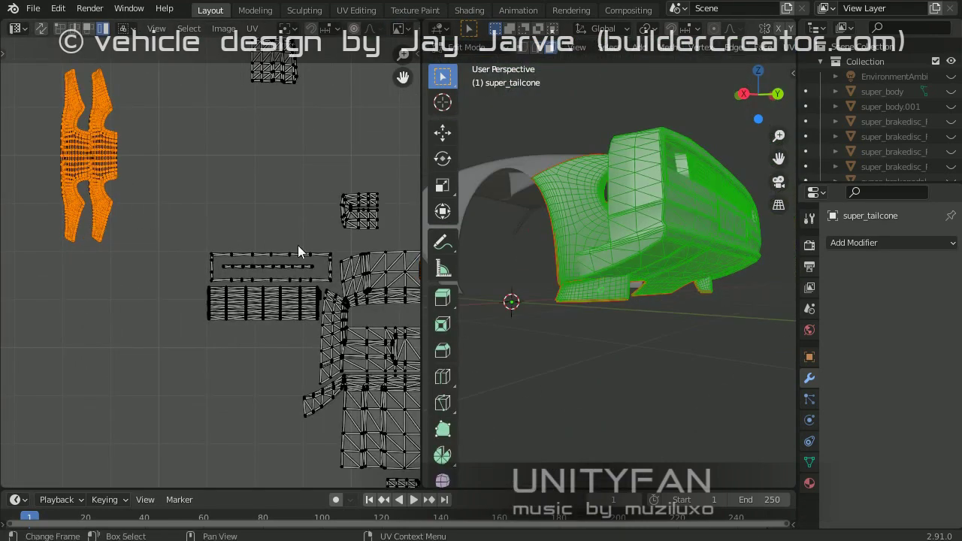
pyautogui.press('g')
pyautogui.click(251, 257)
pyautogui.scroll(4, 251, 257)
pyautogui.scroll(3, 251, 257)
pyautogui.press('s')
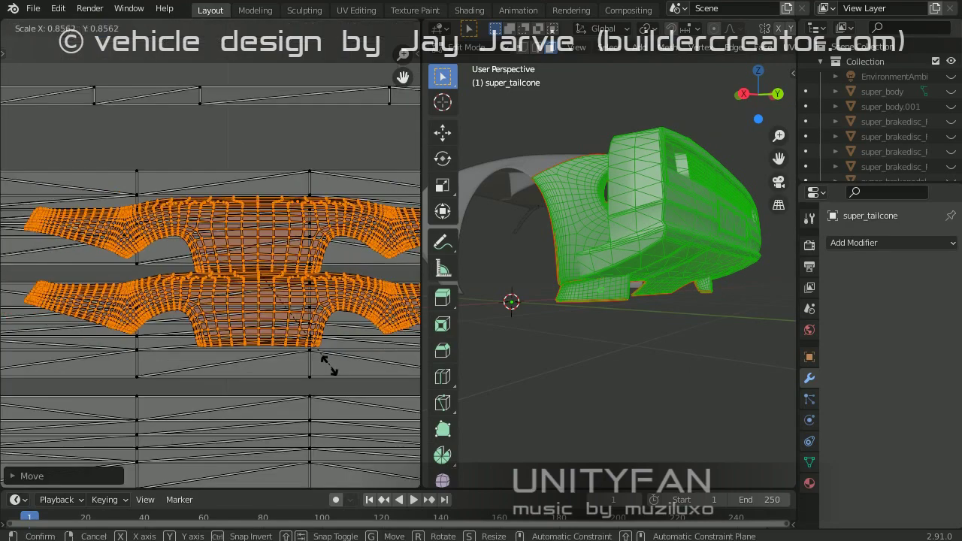
# Step: Select the tailcone's connected box part, ready to separate it
pyautogui.hotkey('alt', 'a')
pyautogui.moveTo(571, 316); pyautogui.dragTo(665, 327, button='middle')
pyautogui.press('l')
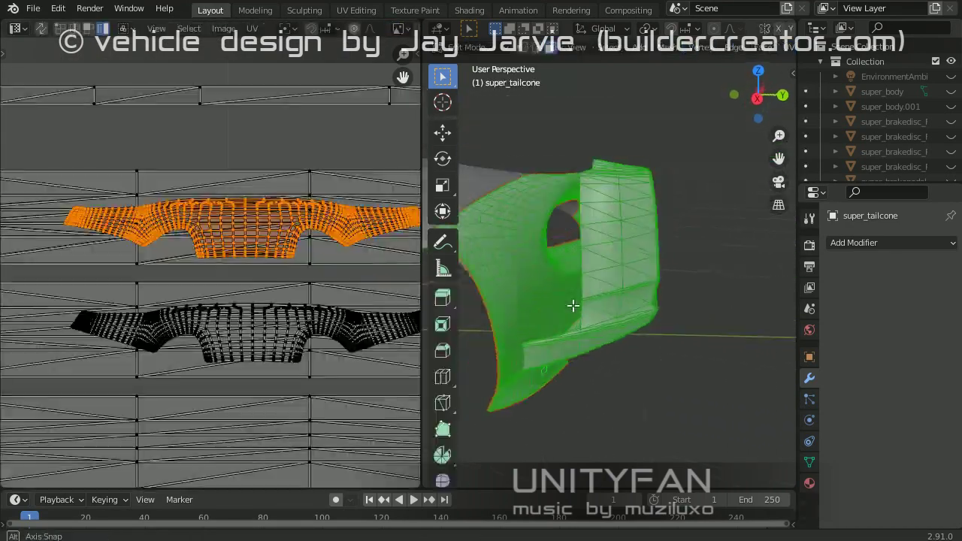
pyautogui.moveTo(569, 307); pyautogui.dragTo(593, 301, button='middle')
pyautogui.click(590, 287)
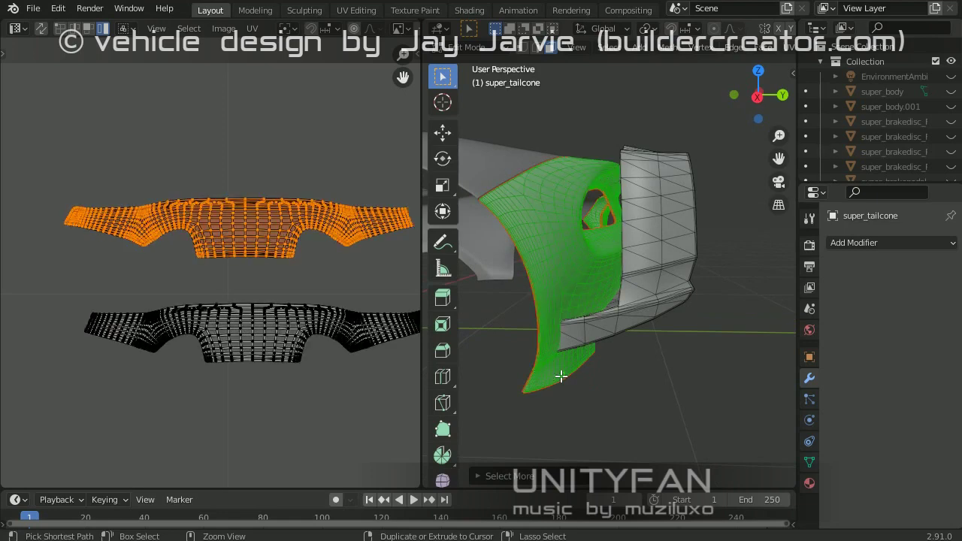
pyautogui.moveTo(560, 377); pyautogui.dragTo(593, 378, button='middle')
pyautogui.hotkey('ctrl', 'i')
# Step: Separate the selected box part into a new super_tailcone.001 object and leave Edit Mode
pyautogui.press('p')
pyautogui.click(623, 386)
pyautogui.press('Tab')
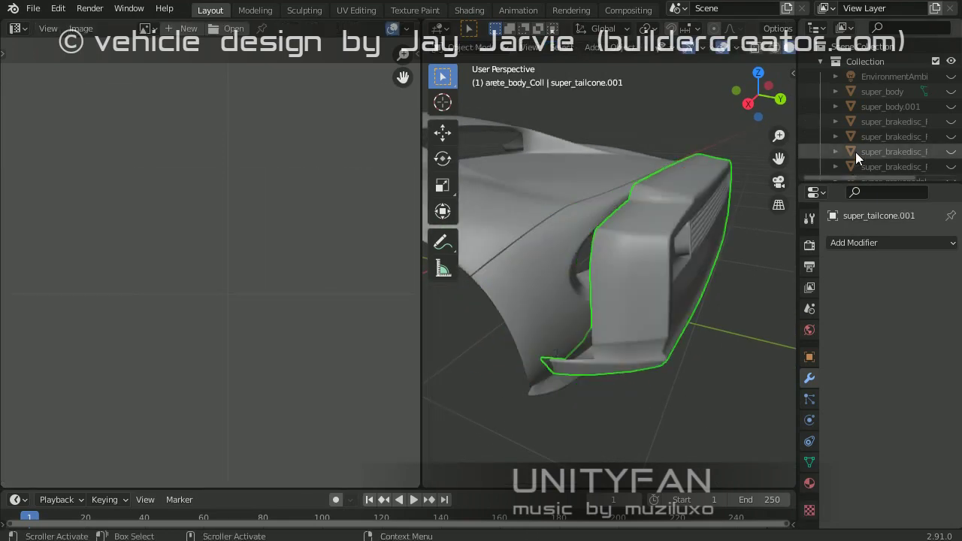
# Step: Select super_tailcone, then the wrap object, and narrow the UV area to widen the 3D view
pyautogui.click(858, 152)
pyautogui.moveTo(641, 243); pyautogui.dragTo(686, 231, button='middle')
pyautogui.click(433, 296)
pyautogui.moveTo(421, 315); pyautogui.dragTo(161, 315)
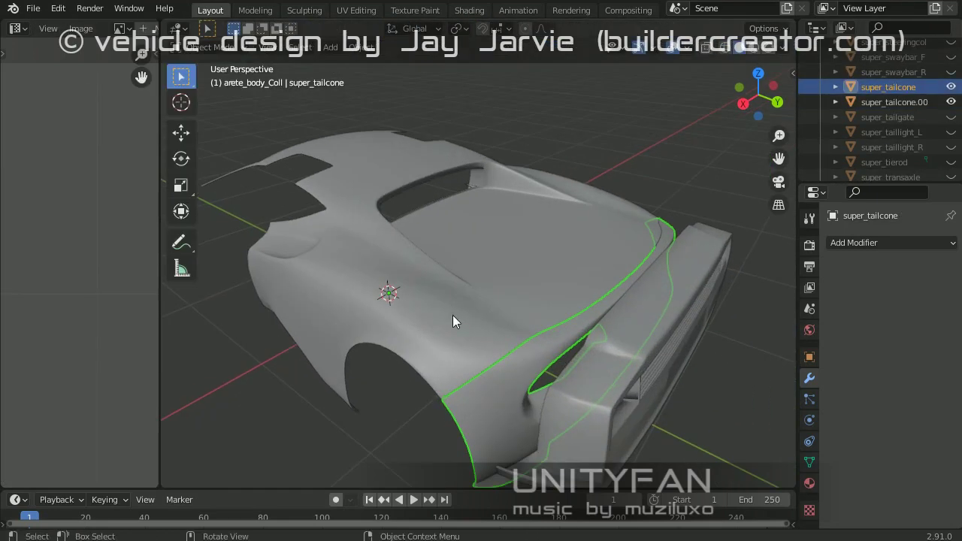
pyautogui.moveTo(452, 315)
pyautogui.mouseDown(button='middle')
pyautogui.moveTo(585, 391)
pyautogui.moveTo(646, 360)
pyautogui.moveTo(614, 388)
pyautogui.moveTo(518, 309)
pyautogui.moveTo(556, 320)
pyautogui.moveTo(550, 313)
pyautogui.mouseUp(button='middle')
pyautogui.scroll(-3, 517, 309)
# Step: Select super_body.001, then the wrap panel, and finally open the super_body mesh for editing
pyautogui.click(476, 284)
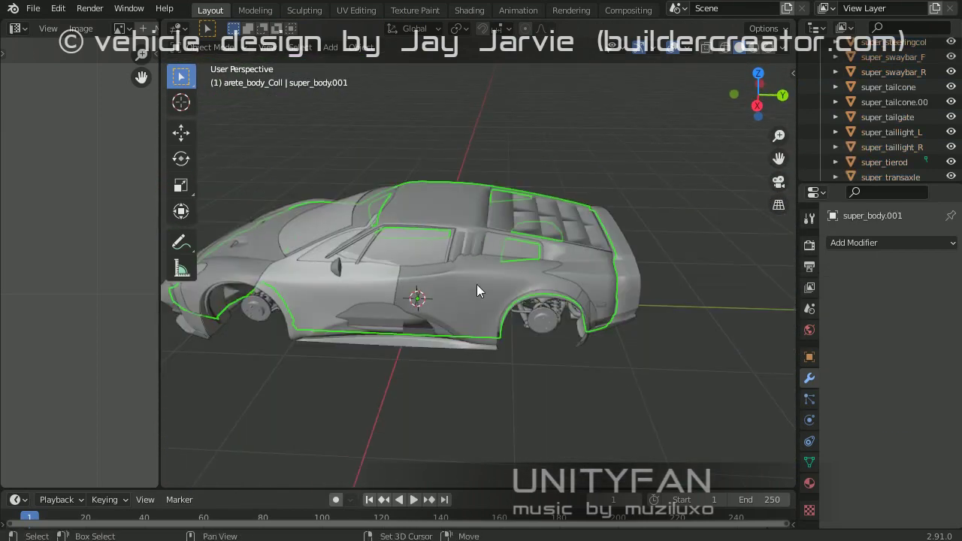
pyautogui.moveTo(797, 300); pyautogui.dragTo(743, 300)
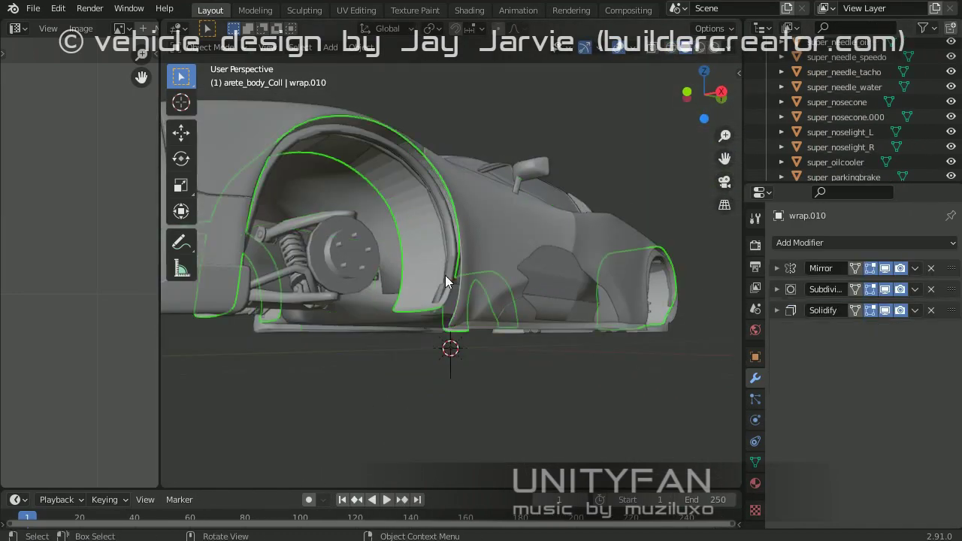
pyautogui.scroll(10, 885, 118)
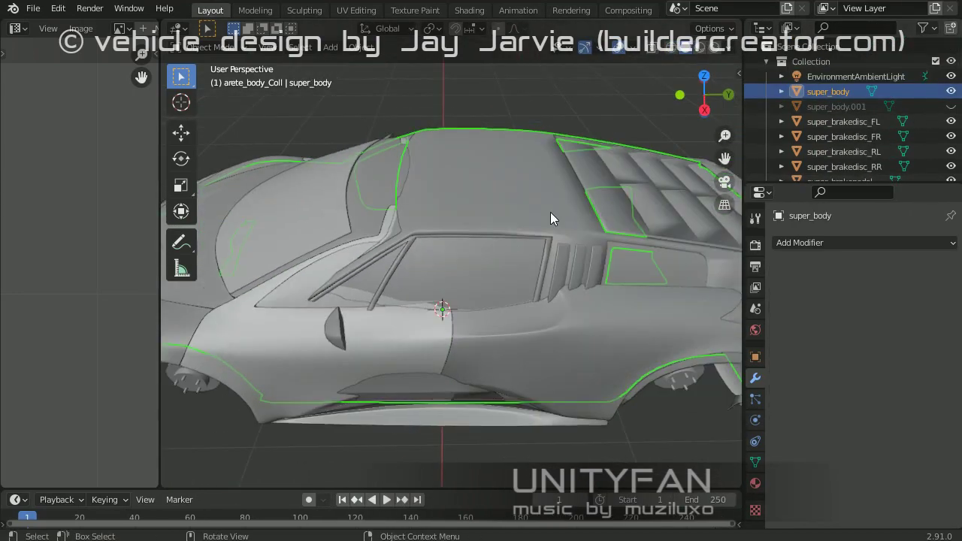
pyautogui.moveTo(550, 212)
pyautogui.mouseDown(button='middle')
pyautogui.moveTo(484, 206)
pyautogui.moveTo(560, 268)
pyautogui.mouseUp(button='middle')
pyautogui.click(560, 267)
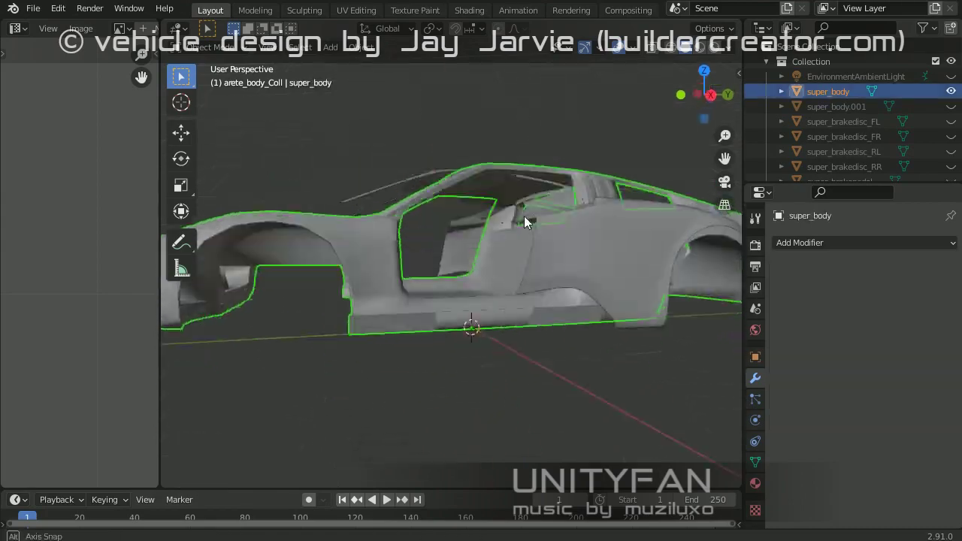
pyautogui.moveTo(514, 337)
pyautogui.mouseDown(button='middle')
pyautogui.moveTo(455, 278)
pyautogui.moveTo(509, 282)
pyautogui.mouseUp(button='middle')
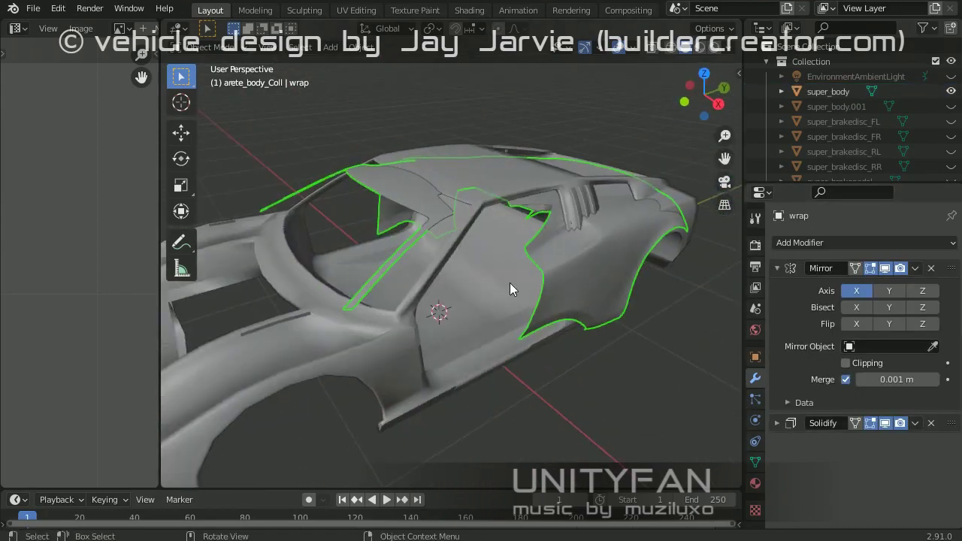
pyautogui.scroll(3, 511, 284)
pyautogui.click(512, 283)
pyautogui.press('Tab')
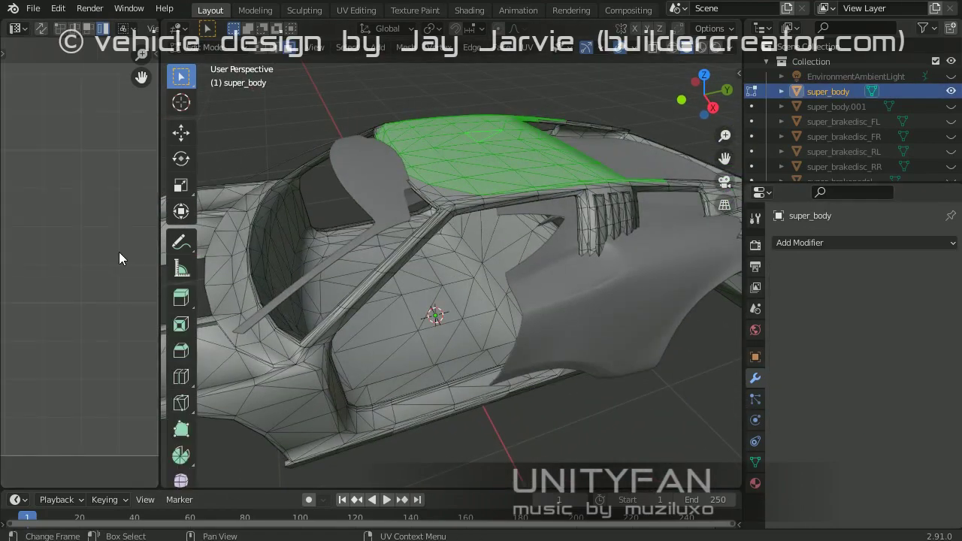
# Step: Select the wrap panel and apply its Solidify modifier
pyautogui.moveTo(450, 301)
pyautogui.mouseDown(button='middle')
pyautogui.moveTo(481, 255)
pyautogui.moveTo(612, 281)
pyautogui.mouseUp(button='middle')
pyautogui.press('Tab')
pyautogui.click(493, 248)
pyautogui.scroll(2, 497, 242)
pyautogui.press('Tab')
pyautogui.click(778, 423)
pyautogui.hotkey('ctrl', 'a')
# Step: Add a loop cut along the wrap panel in Edit Mode
pyautogui.press('Tab')
pyautogui.scroll(4, 492, 325)
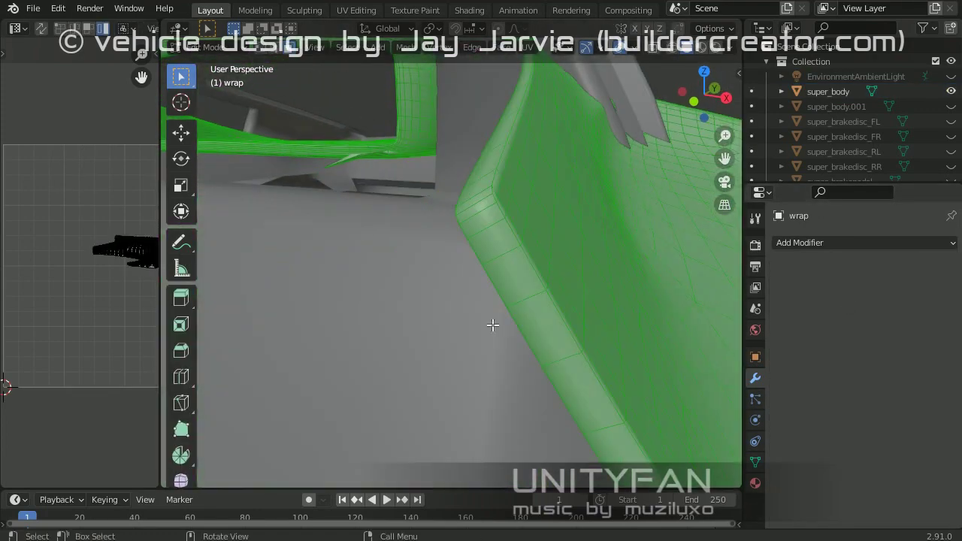
pyautogui.click(477, 208)
pyautogui.scroll(-5, 558, 271)
pyautogui.moveTo(477, 303); pyautogui.dragTo(550, 298, button='middle')
pyautogui.press('w')
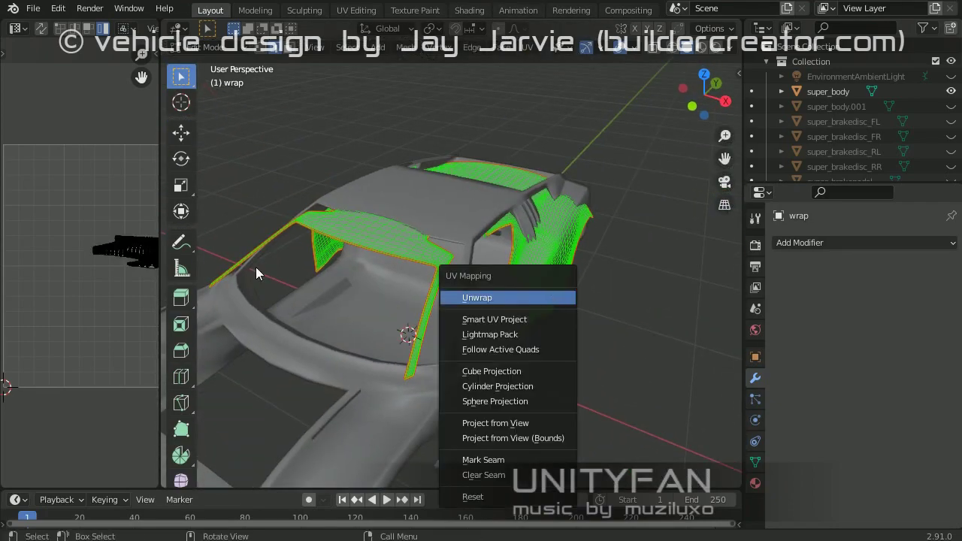
pyautogui.moveTo(478, 299); pyautogui.dragTo(414, 257, button='middle')
pyautogui.scroll(4, 494, 308)
pyautogui.moveTo(494, 307); pyautogui.dragTo(515, 281, button='middle')
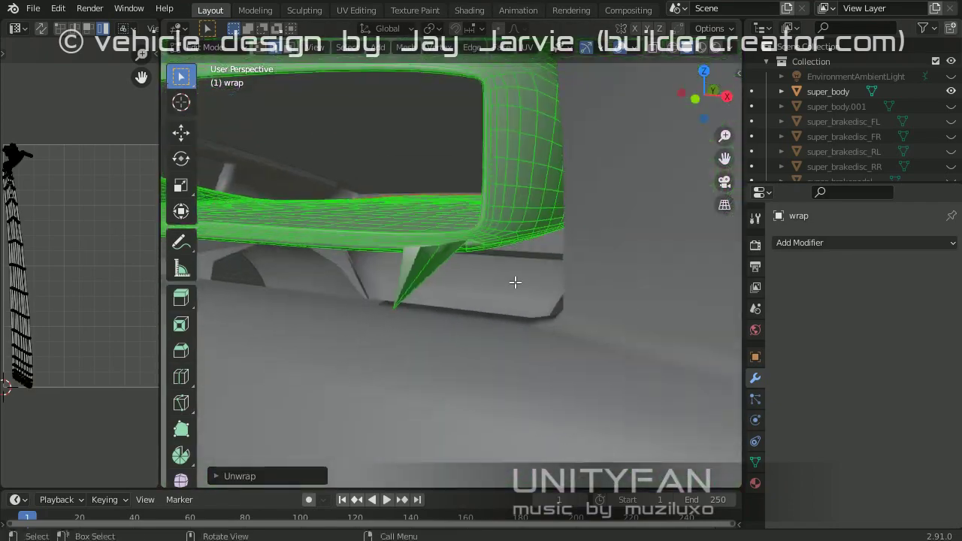
pyautogui.scroll(2, 607, 297)
pyautogui.moveTo(607, 297)
pyautogui.mouseDown(button='middle')
pyautogui.moveTo(571, 296)
pyautogui.moveTo(586, 316)
pyautogui.moveTo(501, 305)
pyautogui.mouseUp(button='middle')
# Step: Dissolve the stray edge on the wrap panel
pyautogui.press('Tab')
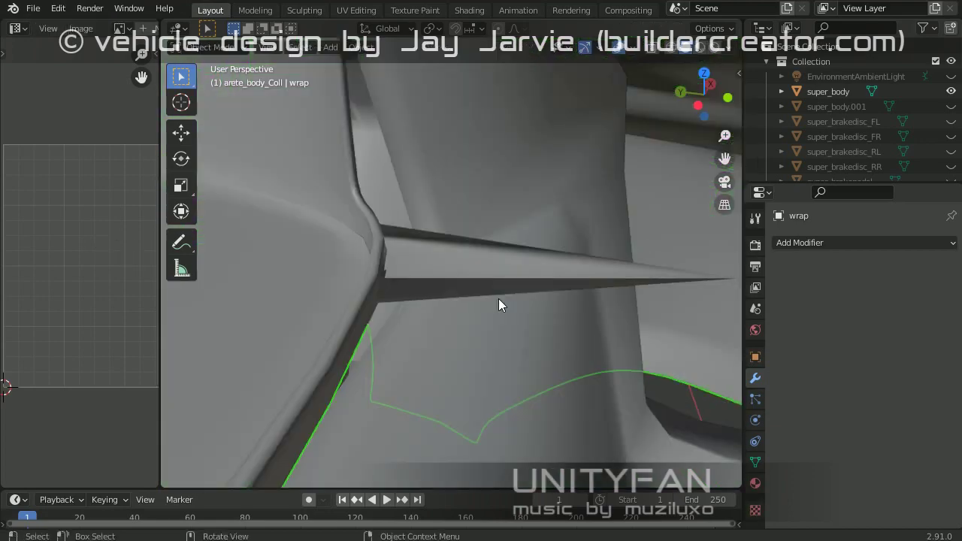
pyautogui.scroll(2, 499, 304)
pyautogui.press('Tab')
pyautogui.scroll(3, 501, 298)
pyautogui.moveTo(541, 279)
pyautogui.mouseDown(button='middle')
pyautogui.moveTo(502, 274)
pyautogui.moveTo(453, 386)
pyautogui.mouseUp(button='middle')
pyautogui.hotkey('alt', 'a')
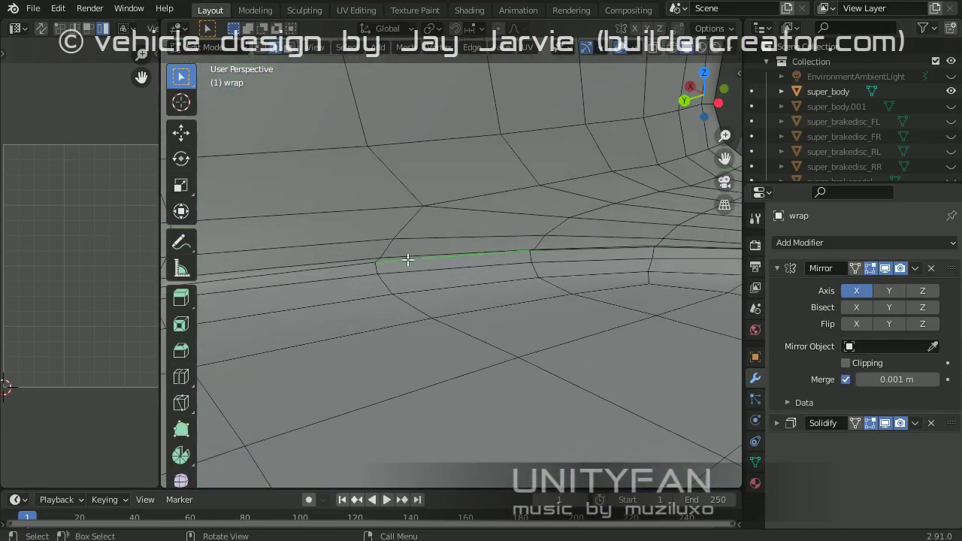
pyautogui.press('x')
pyautogui.click(517, 253)
pyautogui.scroll(-3, 596, 234)
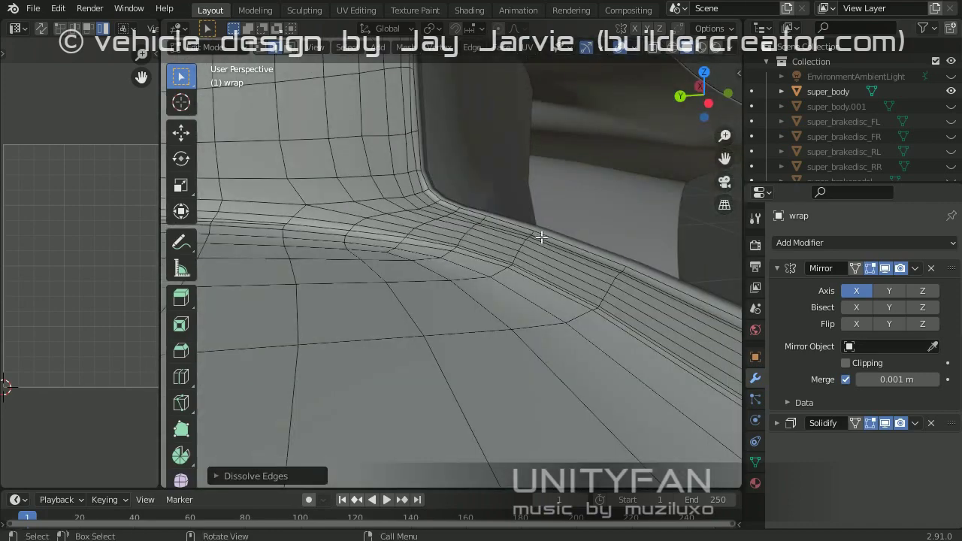
pyautogui.scroll(2, 541, 236)
pyautogui.moveTo(541, 236); pyautogui.dragTo(424, 216, button='middle')
# Step: Apply the Mirror modifier to wrap in Object Mode
pyautogui.press('Tab')
pyautogui.scroll(-3, 518, 229)
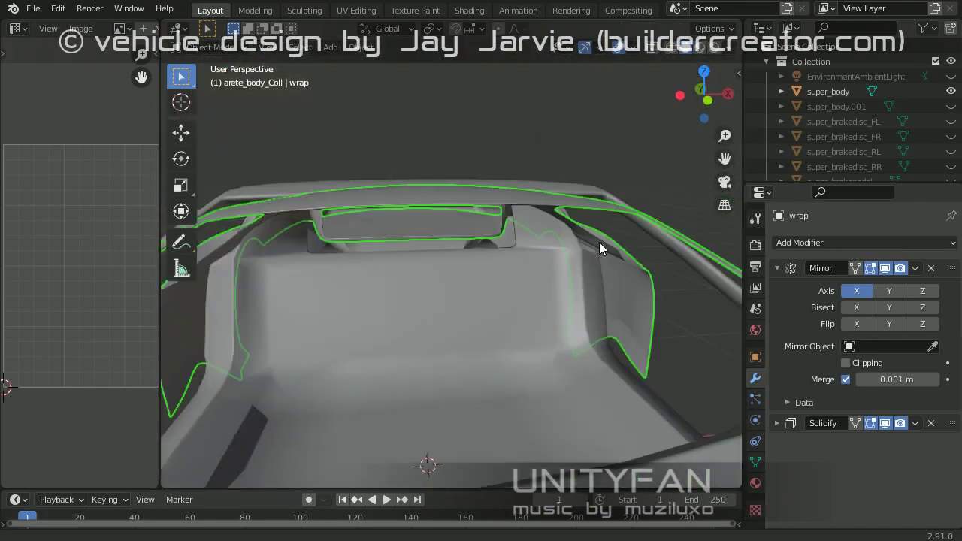
pyautogui.moveTo(599, 242)
pyautogui.mouseDown(button='middle')
pyautogui.moveTo(676, 270)
pyautogui.moveTo(511, 245)
pyautogui.mouseUp(button='middle')
pyautogui.hotkey('ctrl', 'a')
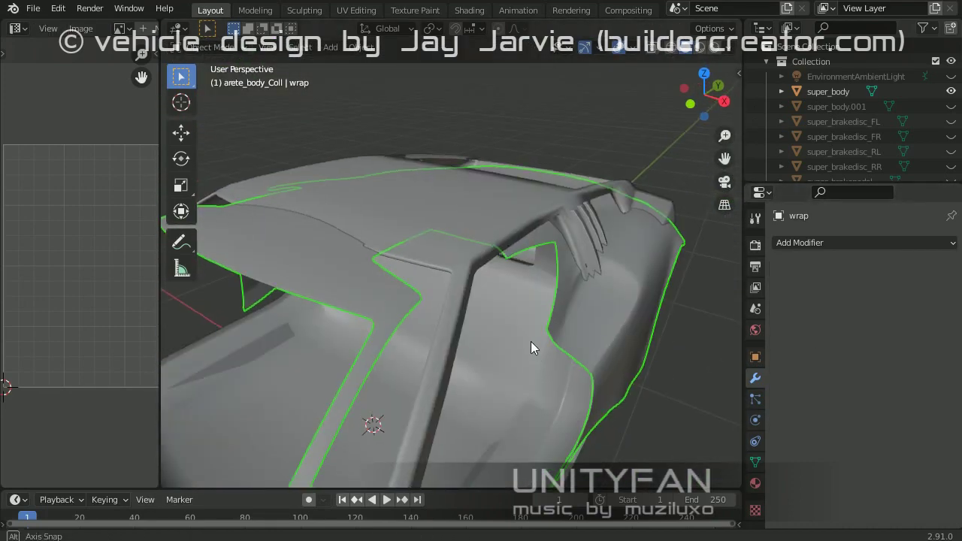
# Step: Mark the wrap panel's border edge loop as a UV seam and add a loop cut beside it
pyautogui.press('Tab')
pyautogui.scroll(5, 525, 341)
pyautogui.click(516, 285)
pyautogui.hotkey('ctrl', 'e')
pyautogui.click(366, 279)
pyautogui.moveTo(366, 279)
pyautogui.mouseDown(button='middle')
pyautogui.moveTo(626, 241)
pyautogui.moveTo(449, 296)
pyautogui.mouseUp(button='middle')
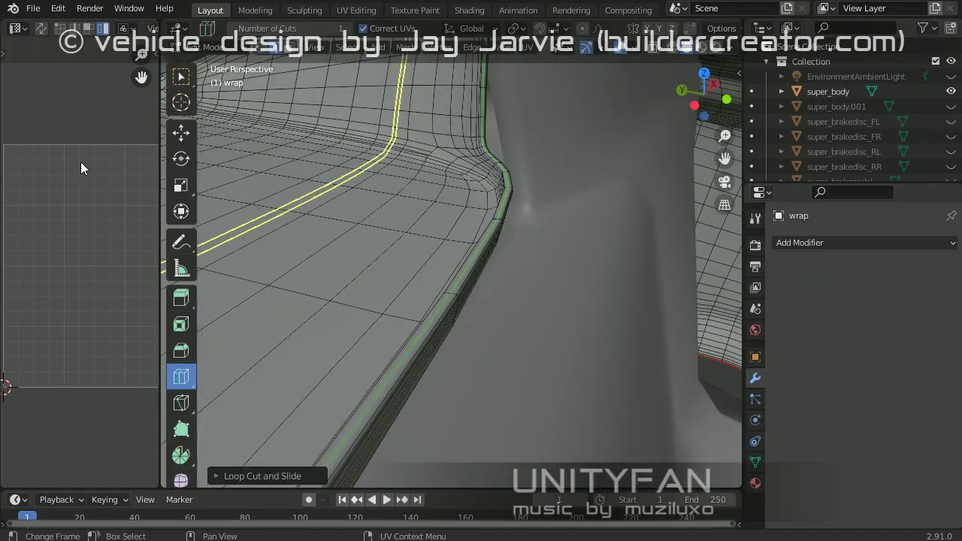
# Step: Select all the wrap faces and unwrap them into UVs
pyautogui.hotkey('ctrl', 'l')
pyautogui.scroll(-5, 523, 362)
pyautogui.moveTo(466, 345); pyautogui.dragTo(397, 327, button='middle')
pyautogui.press('u')
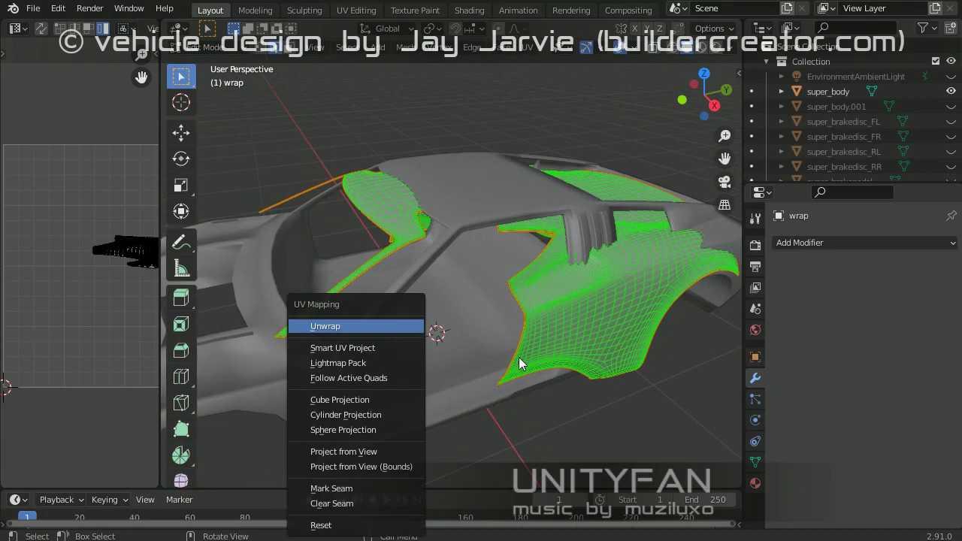
pyautogui.press('Return')
pyautogui.click(113, 372)
pyautogui.press('Tab')
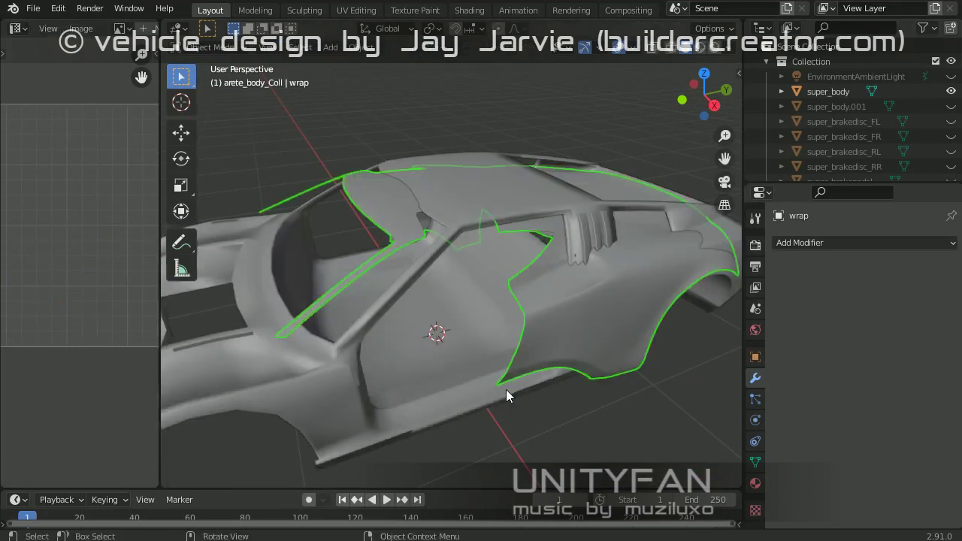
# Step: Reselect the wrap object and show its mesh data and UV maps
pyautogui.click(500, 357)
pyautogui.click(626, 348)
pyautogui.click(755, 462)
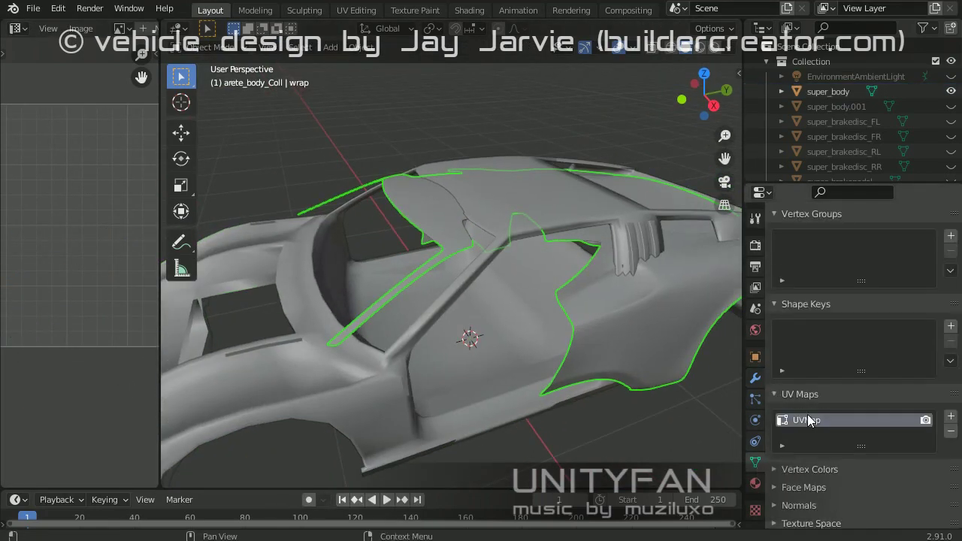
# Step: Add a UVMap layer beside super_body's geom-super_body-map1 and map2, keeping map1 active
pyautogui.rightClick(807, 419)
pyautogui.moveTo(548, 322)
pyautogui.mouseDown(button='middle')
pyautogui.moveTo(457, 323)
pyautogui.moveTo(510, 330)
pyautogui.moveTo(561, 319)
pyautogui.mouseUp(button='middle')
pyautogui.click(456, 323)
pyautogui.scroll(-2, 899, 427)
pyautogui.click(837, 377)
pyautogui.click(837, 363)
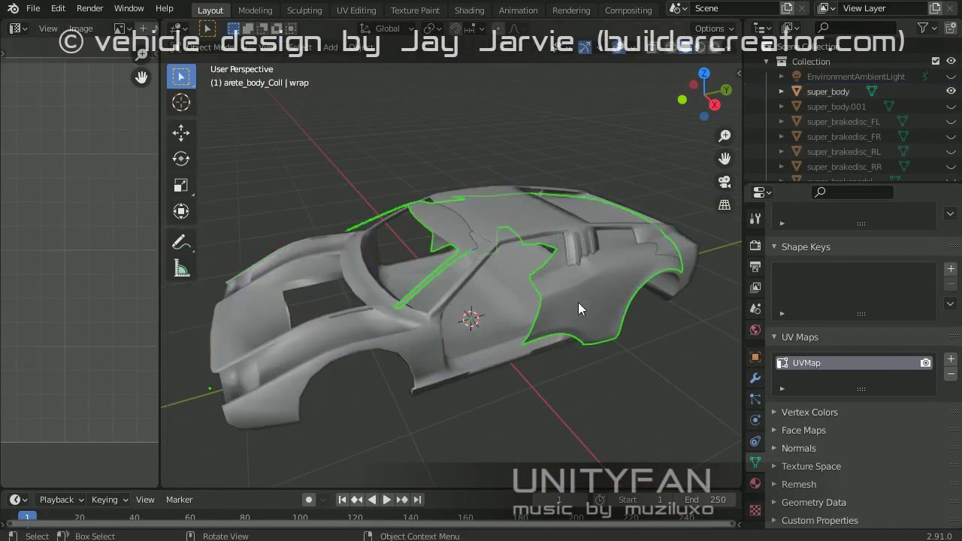
# Step: Open the super_body mesh in Edit Mode
pyautogui.keyDown('ctrl'); pyautogui.moveTo(515, 376); pyautogui.dragTo(574, 312, button='middle'); pyautogui.keyUp('ctrl')
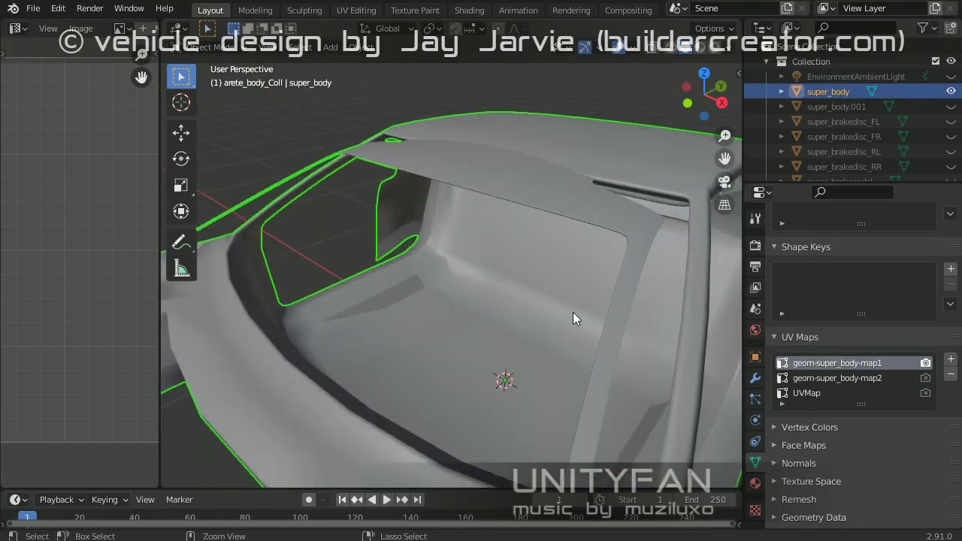
pyautogui.press('Tab')
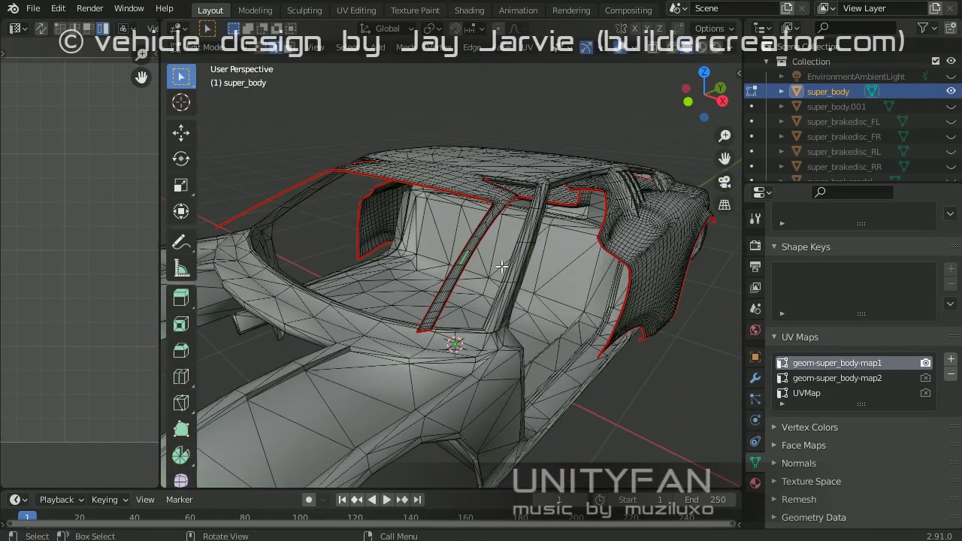
pyautogui.moveTo(501, 266); pyautogui.dragTo(534, 245, button='middle')
# Step: Unwrap super_body's selected seamed panels and rotate their UV islands slightly in a widened UV editor
pyautogui.press('u')
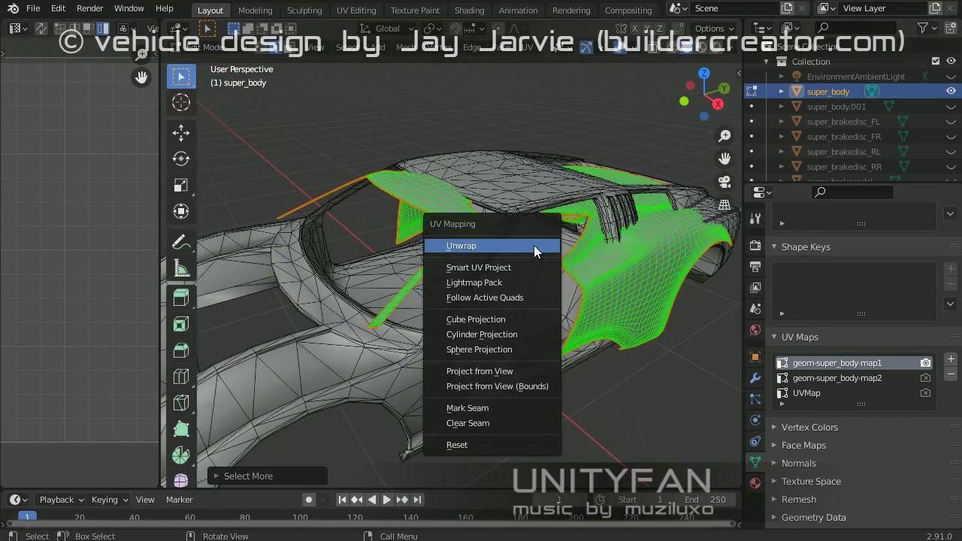
pyautogui.click(526, 253)
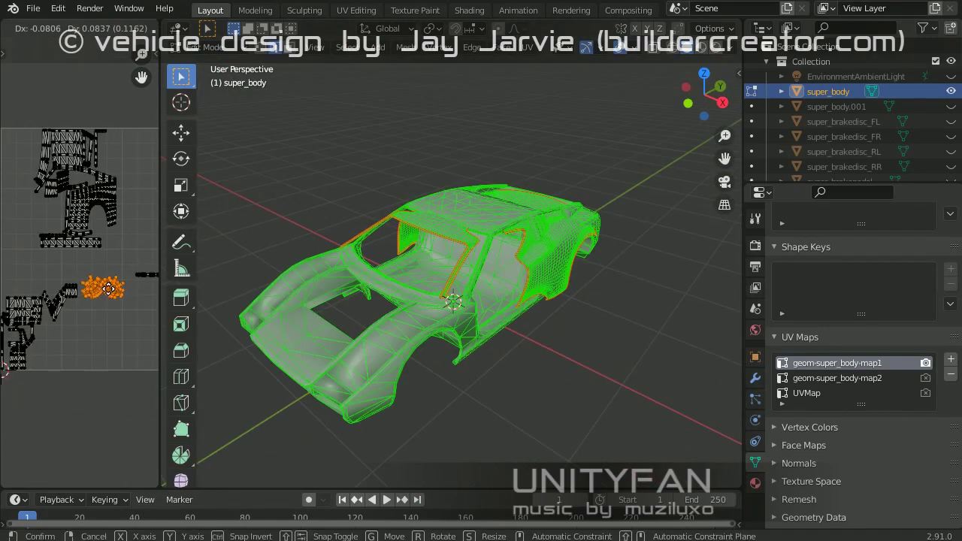
pyautogui.moveTo(160, 289); pyautogui.dragTo(454, 323)
pyautogui.scroll(3, 332, 393)
pyautogui.scroll(2, 258, 327)
pyautogui.press('r')
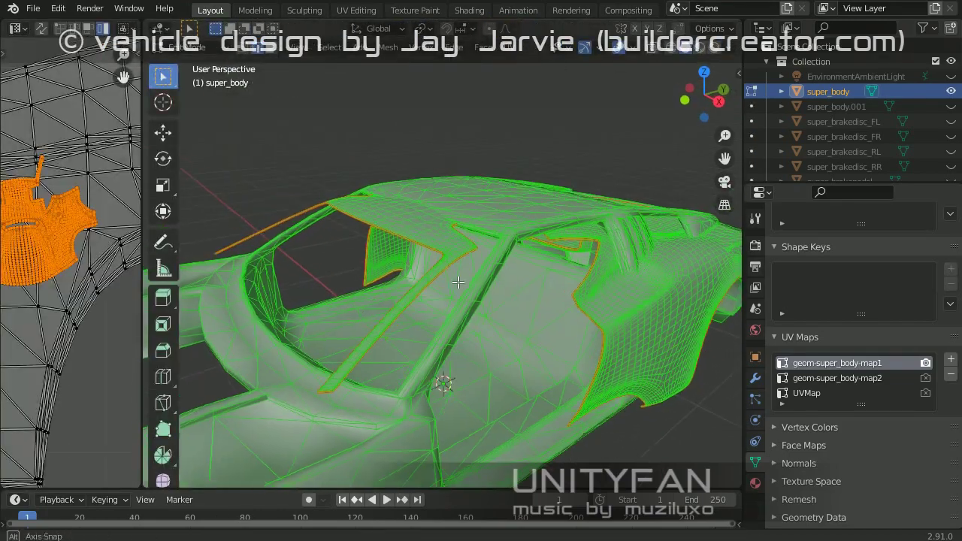
pyautogui.scroll(-3, 453, 268)
pyautogui.moveTo(489, 253)
pyautogui.mouseDown(button='middle')
pyautogui.moveTo(562, 304)
pyautogui.moveTo(391, 205)
pyautogui.mouseUp(button='middle')
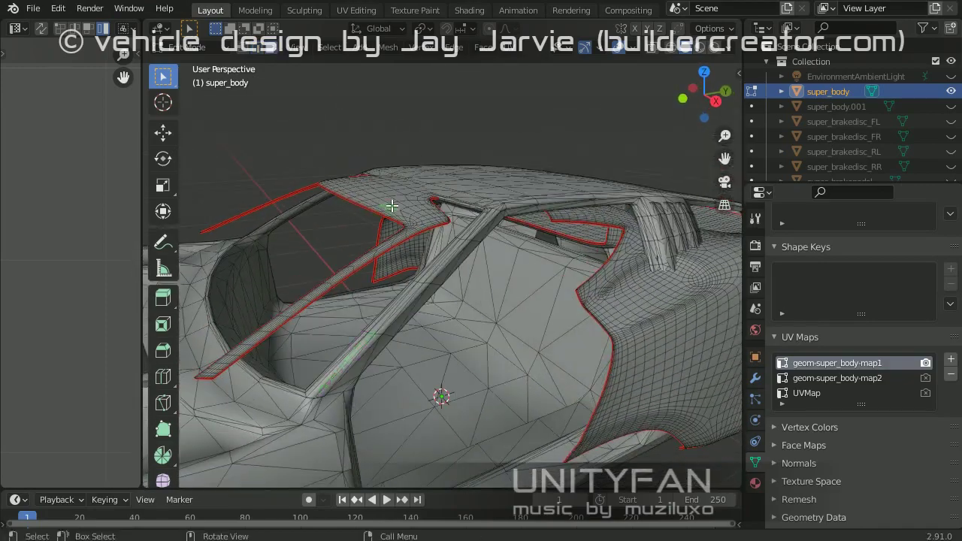
# Step: Hide the unwrapped panels and, in vertex mode with wireframe, delete the stray interior geometry
pyautogui.press('h')
pyautogui.scroll(-3, 451, 225)
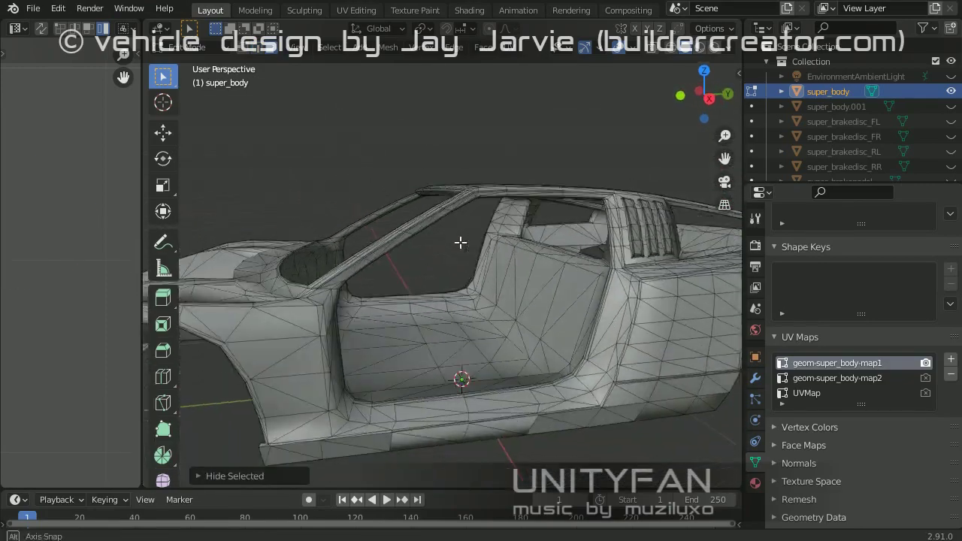
pyautogui.press('1')
pyautogui.press('z')
pyautogui.click(306, 298)
pyautogui.scroll(2, 440, 290)
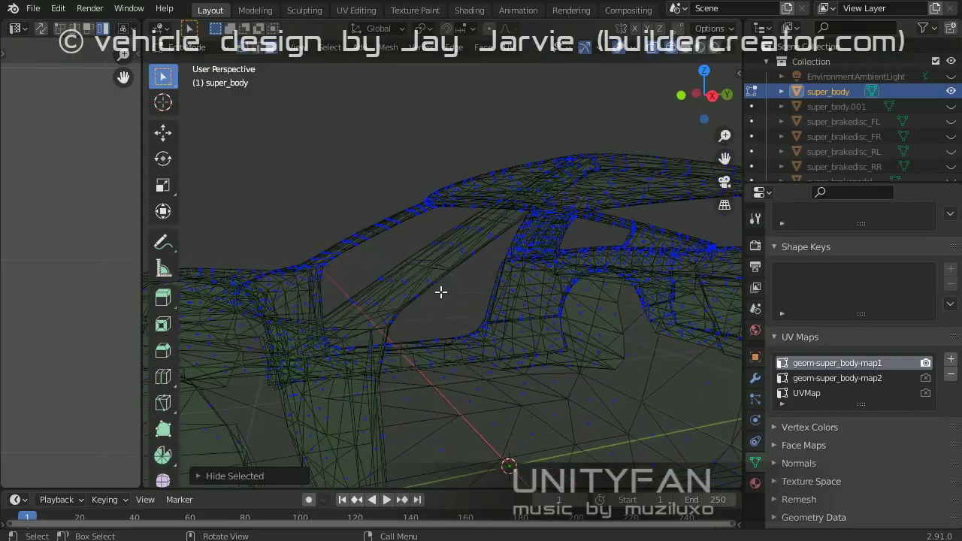
pyautogui.press('x')
pyautogui.click(317, 215)
# Step: Find another leftover inner face strip and grow the selection to its adjacent faces
pyautogui.scroll(2, 405, 288)
pyautogui.moveTo(404, 287)
pyautogui.mouseDown(button='middle')
pyautogui.moveTo(466, 296)
pyautogui.moveTo(373, 292)
pyautogui.moveTo(394, 265)
pyautogui.mouseUp(button='middle')
pyautogui.moveTo(371, 232)
pyautogui.mouseDown(button='middle')
pyautogui.moveTo(555, 253)
pyautogui.moveTo(417, 246)
pyautogui.mouseUp(button='middle')
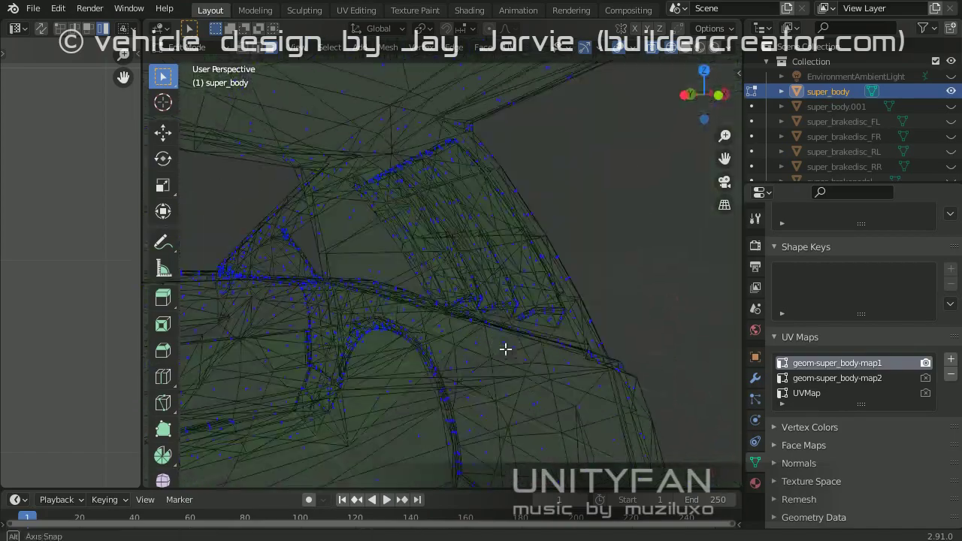
pyautogui.moveTo(685, 316); pyautogui.dragTo(453, 318, button='middle')
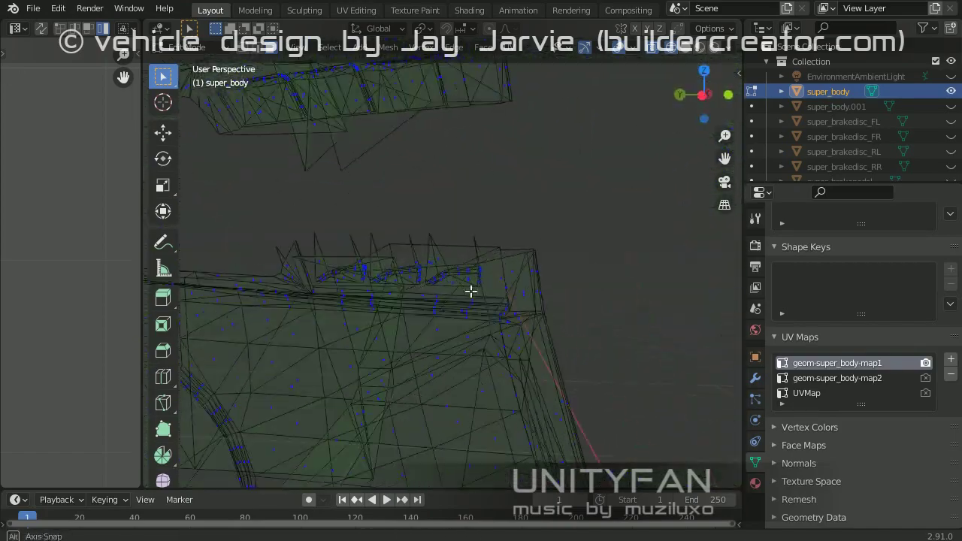
pyautogui.moveTo(470, 290)
pyautogui.mouseDown(button='middle')
pyautogui.moveTo(436, 301)
pyautogui.moveTo(279, 296)
pyautogui.mouseUp(button='middle')
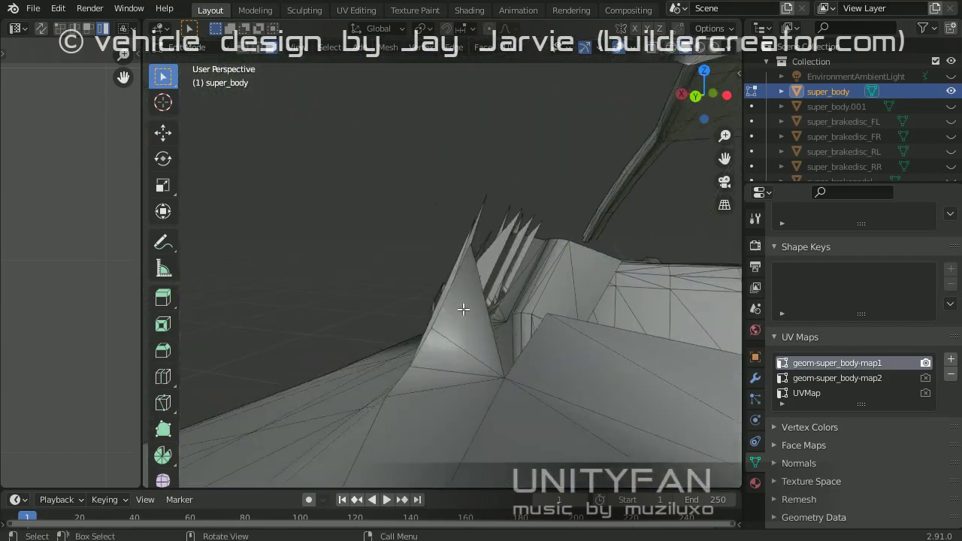
pyautogui.moveTo(463, 308)
pyautogui.mouseDown(button='middle')
pyautogui.moveTo(408, 316)
pyautogui.moveTo(478, 301)
pyautogui.moveTo(241, 290)
pyautogui.moveTo(328, 285)
pyautogui.moveTo(554, 310)
pyautogui.mouseUp(button='middle')
pyautogui.press('x')
pyautogui.press('ctrl+KP_Add')
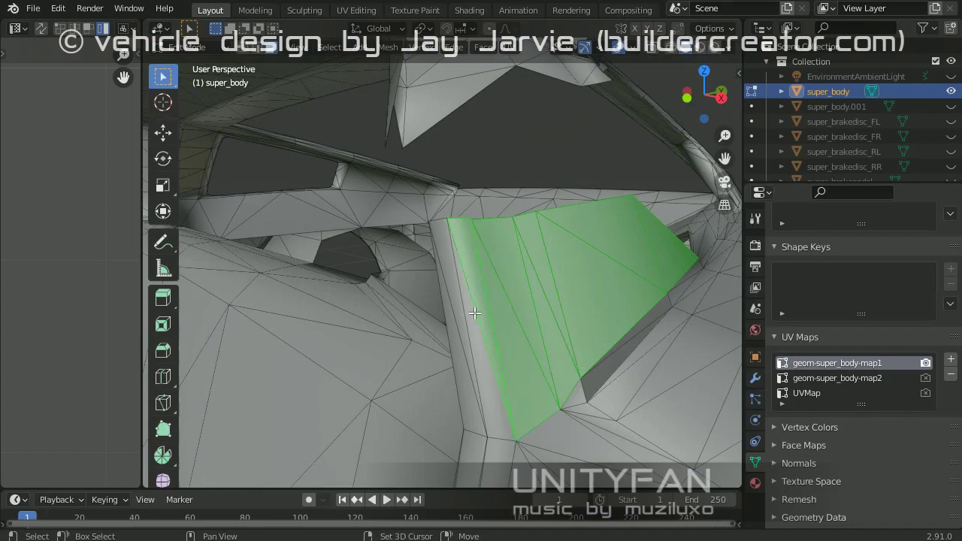
# Step: Delete the selected inner faces near the fins and window
pyautogui.press('x')
pyautogui.moveTo(477, 326)
pyautogui.mouseDown(button='middle')
pyautogui.moveTo(379, 276)
pyautogui.moveTo(511, 326)
pyautogui.moveTo(382, 294)
pyautogui.moveTo(333, 299)
pyautogui.moveTo(450, 315)
pyautogui.moveTo(414, 307)
pyautogui.moveTo(558, 307)
pyautogui.moveTo(283, 277)
pyautogui.moveTo(541, 262)
pyautogui.moveTo(354, 277)
pyautogui.moveTo(489, 265)
pyautogui.mouseUp(button='middle')
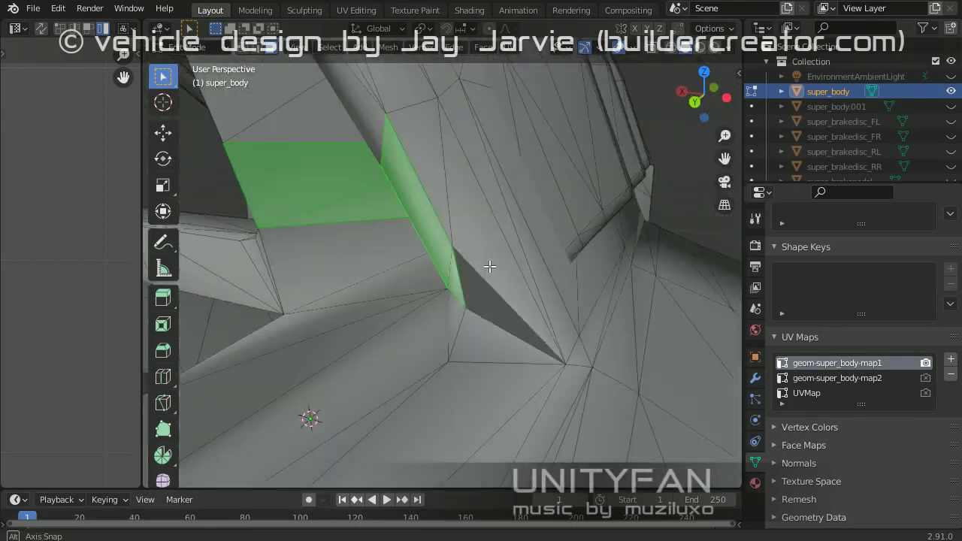
pyautogui.moveTo(543, 293)
pyautogui.mouseDown(button='middle')
pyautogui.moveTo(375, 376)
pyautogui.moveTo(455, 300)
pyautogui.moveTo(481, 293)
pyautogui.moveTo(487, 276)
pyautogui.mouseUp(button='middle')
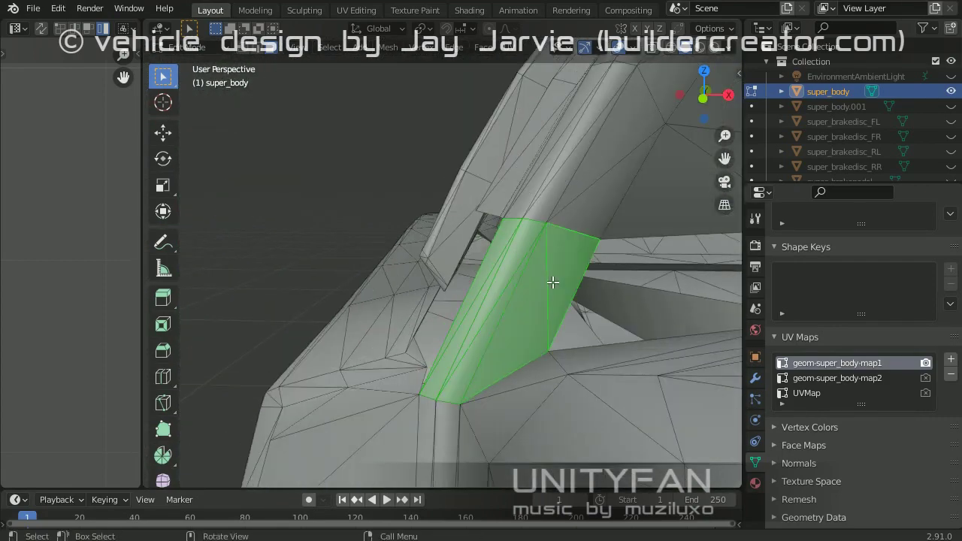
pyautogui.moveTo(552, 282); pyautogui.dragTo(299, 263, button='middle')
pyautogui.click(297, 262)
pyautogui.scroll(-5, 429, 272)
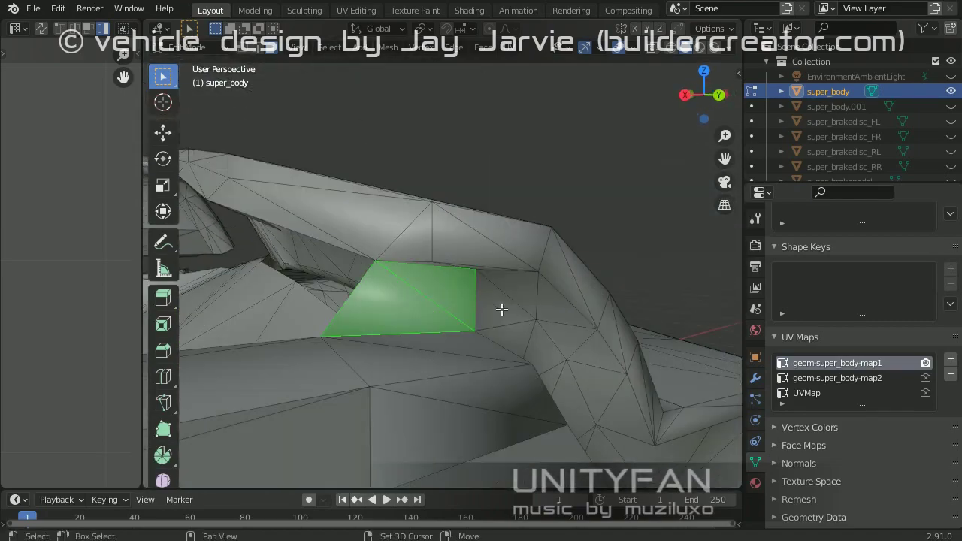
# Step: Locate another stray face inside the body, delete it, and check the rear body
pyautogui.moveTo(487, 234)
pyautogui.mouseDown(button='middle')
pyautogui.moveTo(509, 281)
pyautogui.moveTo(476, 193)
pyautogui.moveTo(440, 273)
pyautogui.moveTo(373, 272)
pyautogui.moveTo(669, 318)
pyautogui.mouseUp(button='middle')
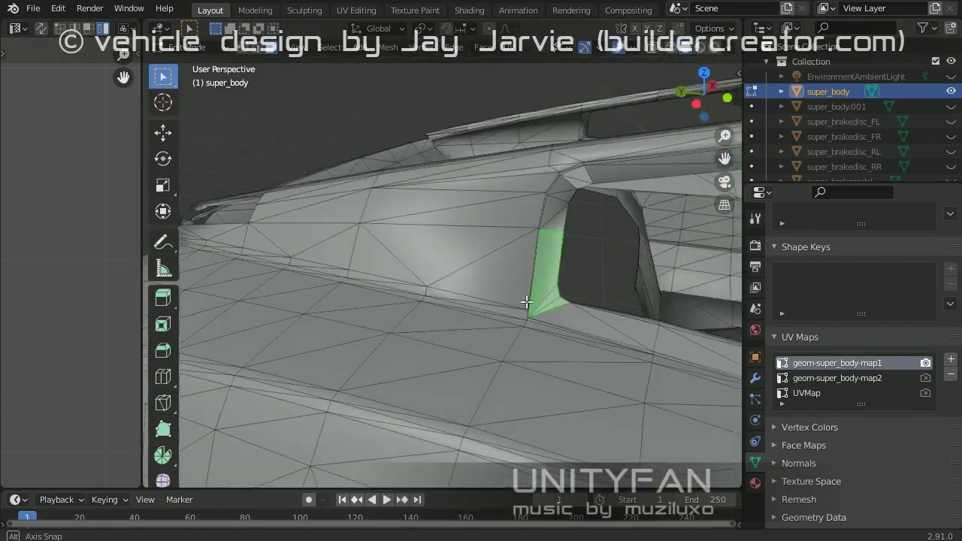
pyautogui.moveTo(526, 303)
pyautogui.mouseDown(button='middle')
pyautogui.moveTo(425, 279)
pyautogui.moveTo(599, 262)
pyautogui.moveTo(576, 303)
pyautogui.moveTo(584, 304)
pyautogui.mouseUp(button='middle')
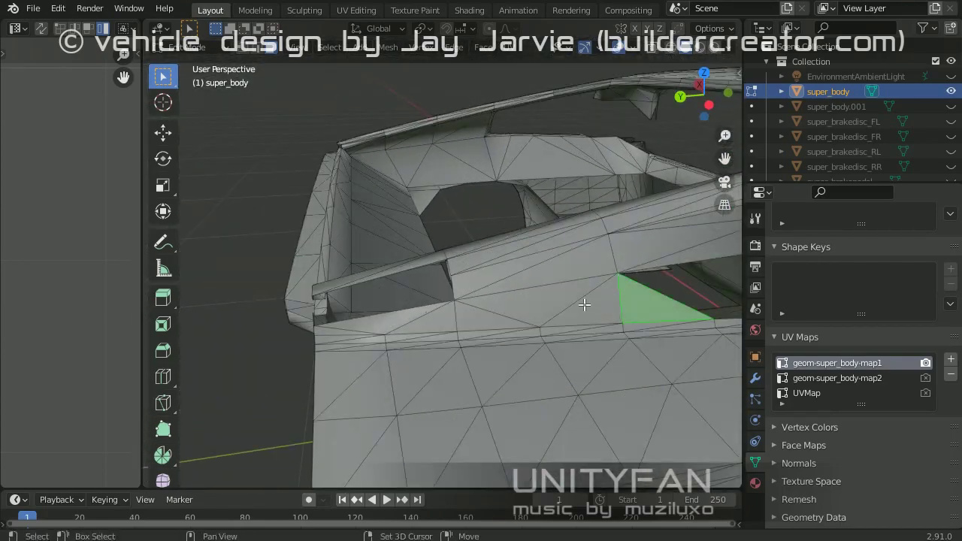
pyautogui.moveTo(390, 334)
pyautogui.mouseDown(button='middle')
pyautogui.moveTo(576, 376)
pyautogui.moveTo(579, 300)
pyautogui.moveTo(485, 288)
pyautogui.moveTo(406, 339)
pyautogui.mouseUp(button='middle')
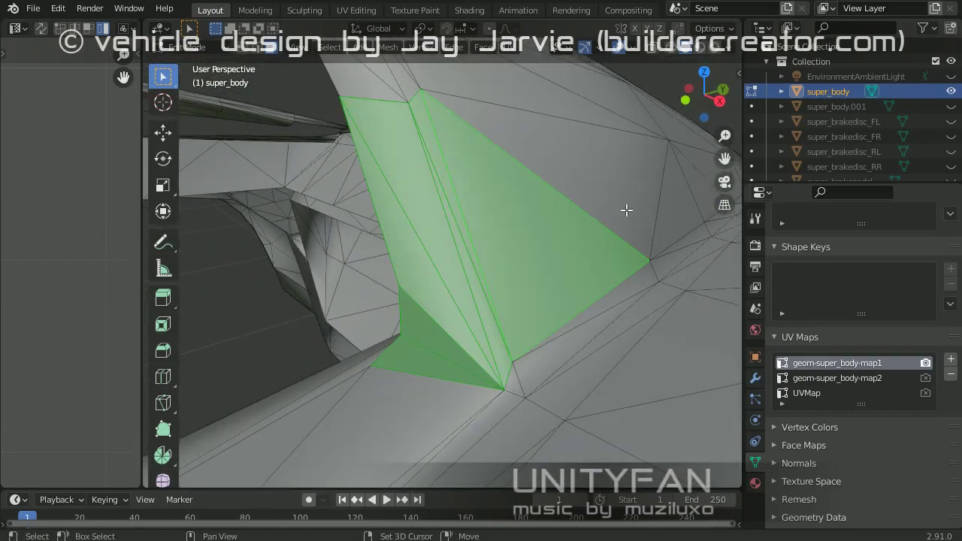
pyautogui.moveTo(626, 211)
pyautogui.mouseDown(button='middle')
pyautogui.moveTo(230, 333)
pyautogui.moveTo(298, 258)
pyautogui.mouseUp(button='middle')
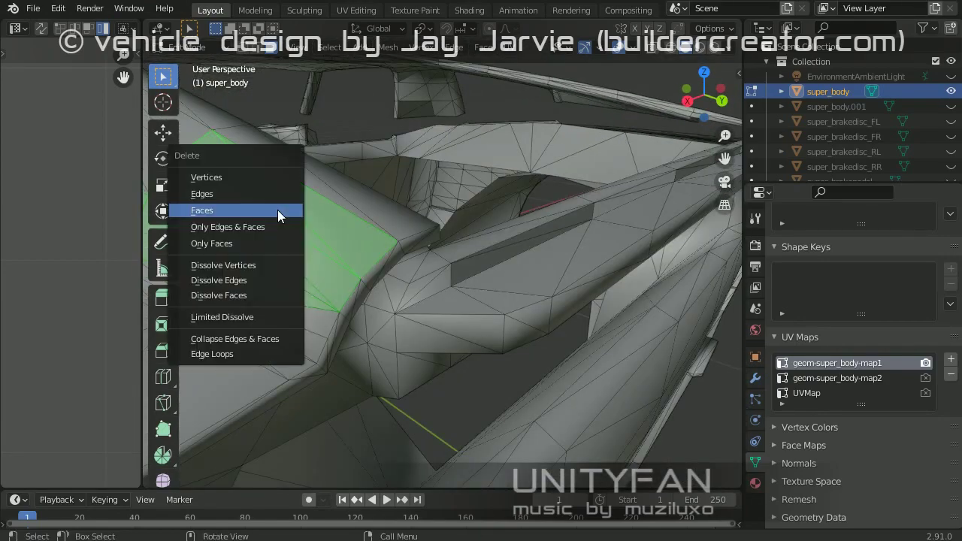
pyautogui.moveTo(277, 215)
pyautogui.mouseDown(button='middle')
pyautogui.moveTo(483, 306)
pyautogui.moveTo(388, 315)
pyautogui.moveTo(481, 275)
pyautogui.moveTo(301, 240)
pyautogui.moveTo(383, 204)
pyautogui.moveTo(451, 290)
pyautogui.moveTo(431, 253)
pyautogui.moveTo(354, 311)
pyautogui.moveTo(309, 222)
pyautogui.mouseUp(button='middle')
pyautogui.moveTo(481, 262)
pyautogui.mouseDown(button='middle')
pyautogui.moveTo(333, 298)
pyautogui.moveTo(594, 260)
pyautogui.mouseUp(button='middle')
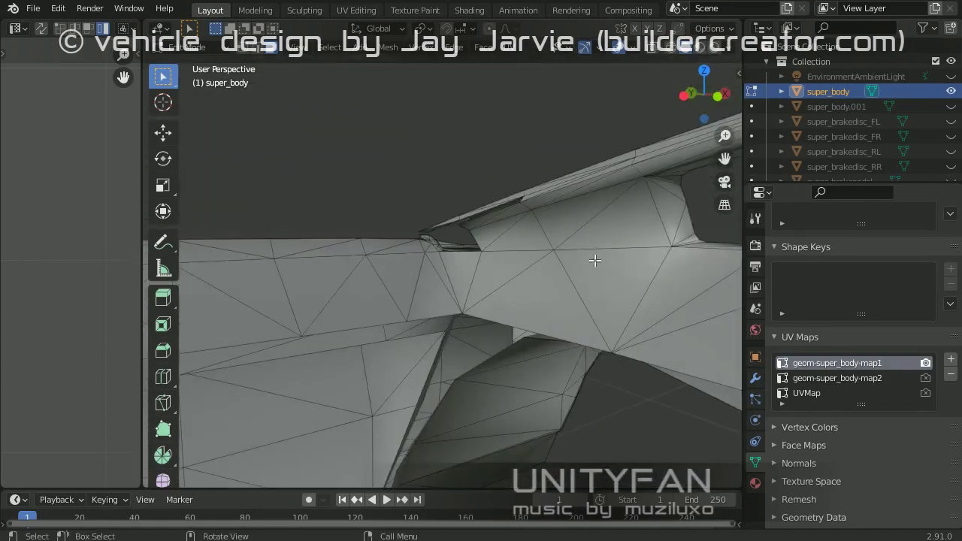
pyautogui.moveTo(398, 263); pyautogui.dragTo(391, 307, button='middle')
pyautogui.click(428, 371)
pyautogui.moveTo(428, 371); pyautogui.dragTo(347, 356, button='middle')
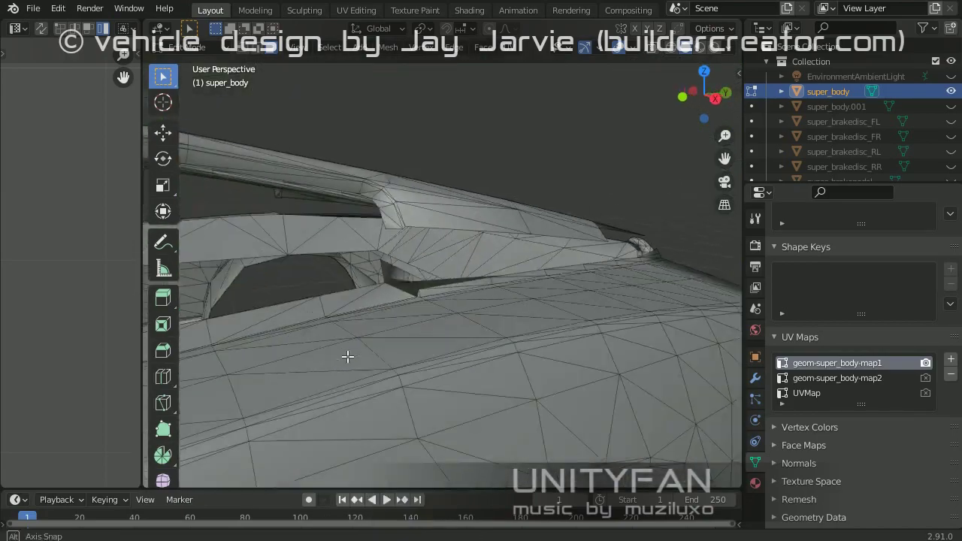
pyautogui.moveTo(503, 329)
pyautogui.mouseDown(button='middle')
pyautogui.moveTo(434, 231)
pyautogui.moveTo(473, 277)
pyautogui.mouseUp(button='middle')
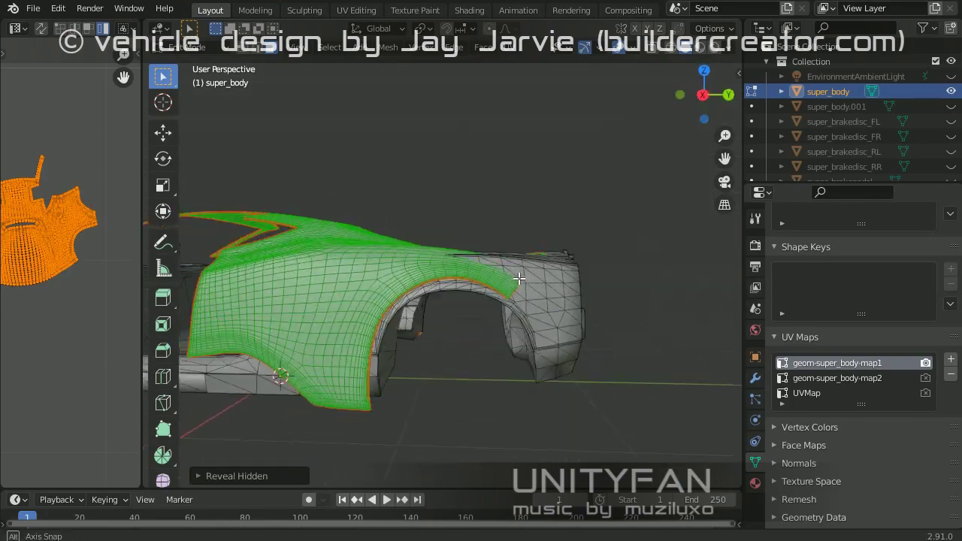
# Step: Select a run of faces along the wheel-arch rim, from one edge up to another
pyautogui.press('h')
pyautogui.scroll(5, 504, 318)
pyautogui.click(411, 348)
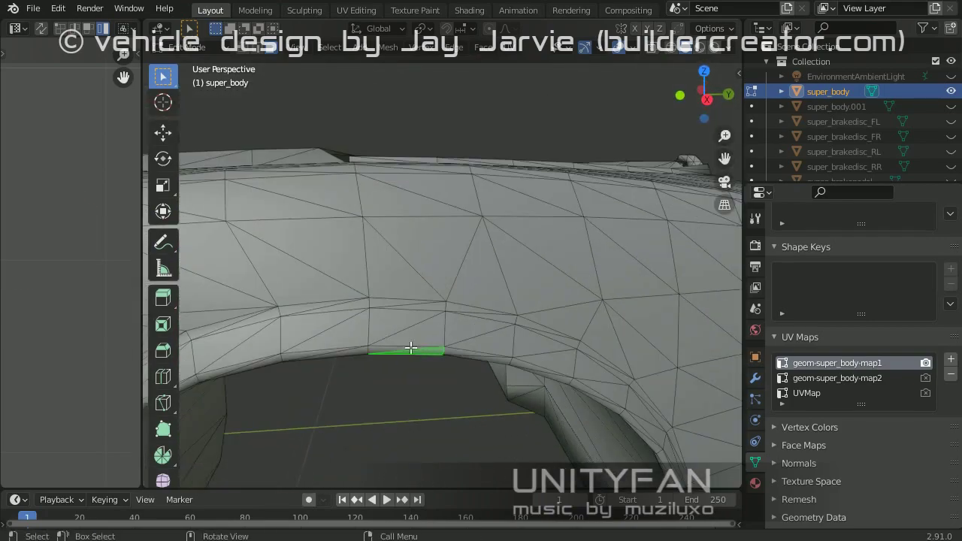
pyautogui.moveTo(390, 299)
pyautogui.mouseDown(button='middle')
pyautogui.moveTo(372, 344)
pyautogui.moveTo(441, 269)
pyautogui.mouseUp(button='middle')
pyautogui.keyDown('ctrl'); pyautogui.click(441, 269); pyautogui.keyUp('ctrl')
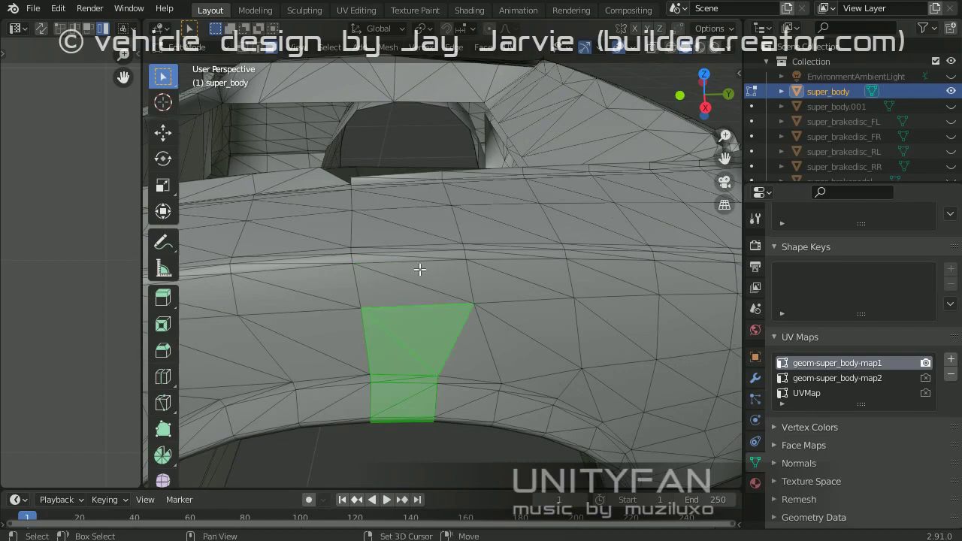
pyautogui.moveTo(440, 302); pyautogui.dragTo(268, 273, button='middle')
pyautogui.scroll(3, 389, 290)
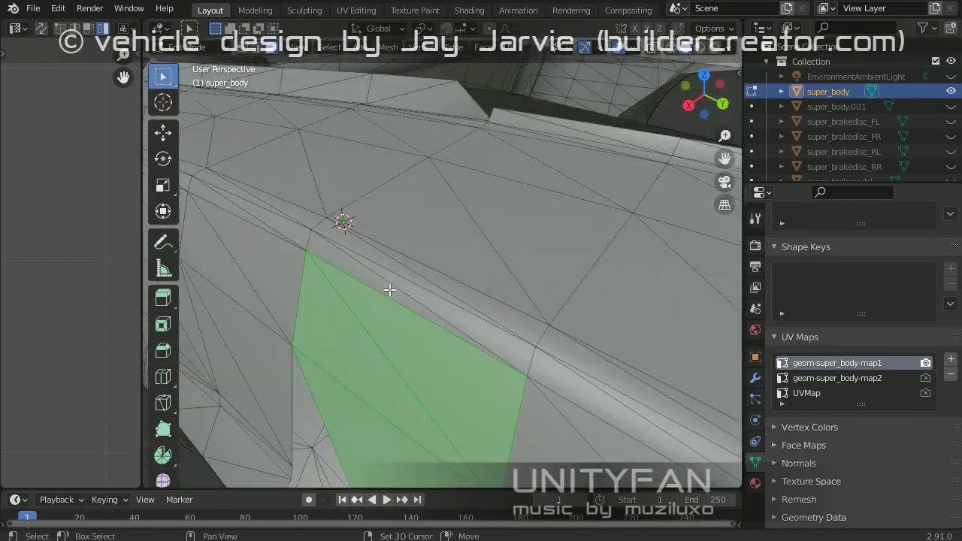
pyautogui.moveTo(402, 282)
pyautogui.keyDown('shift'); pyautogui.mouseDown(button='middle')
pyautogui.moveTo(423, 253)
pyautogui.moveTo(413, 255)
pyautogui.moveTo(427, 217)
pyautogui.moveTo(423, 271)
pyautogui.mouseUp(button='middle'); pyautogui.keyUp('shift')
# Step: Inspect the selected wheel-arch faces from several angles, including the underside
pyautogui.scroll(-3, 436, 263)
pyautogui.scroll(2, 429, 283)
pyautogui.scroll(2, 429, 283)
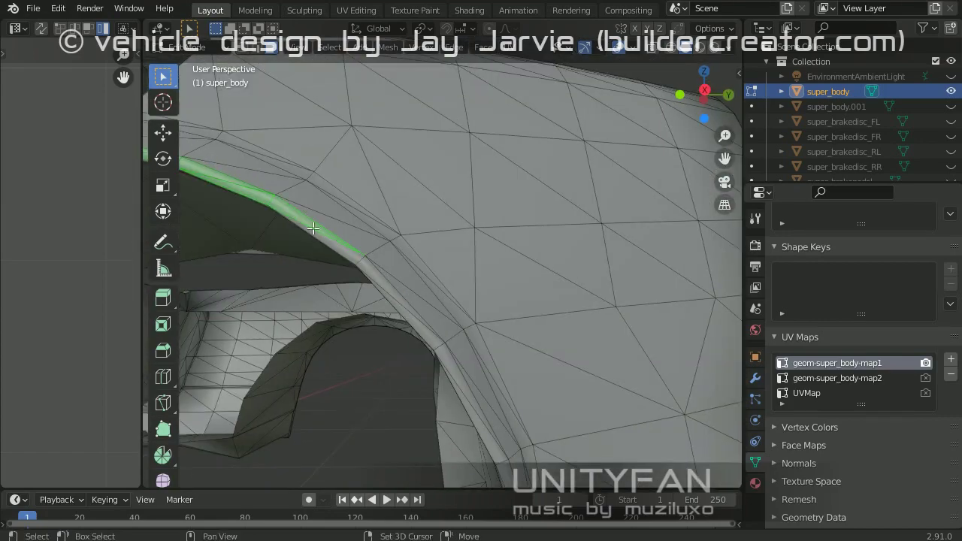
pyautogui.moveTo(248, 188)
pyautogui.keyDown('shift'); pyautogui.mouseDown(button='middle')
pyautogui.moveTo(401, 269)
pyautogui.moveTo(471, 236)
pyautogui.moveTo(414, 288)
pyautogui.moveTo(428, 264)
pyautogui.mouseUp(button='middle'); pyautogui.keyUp('shift')
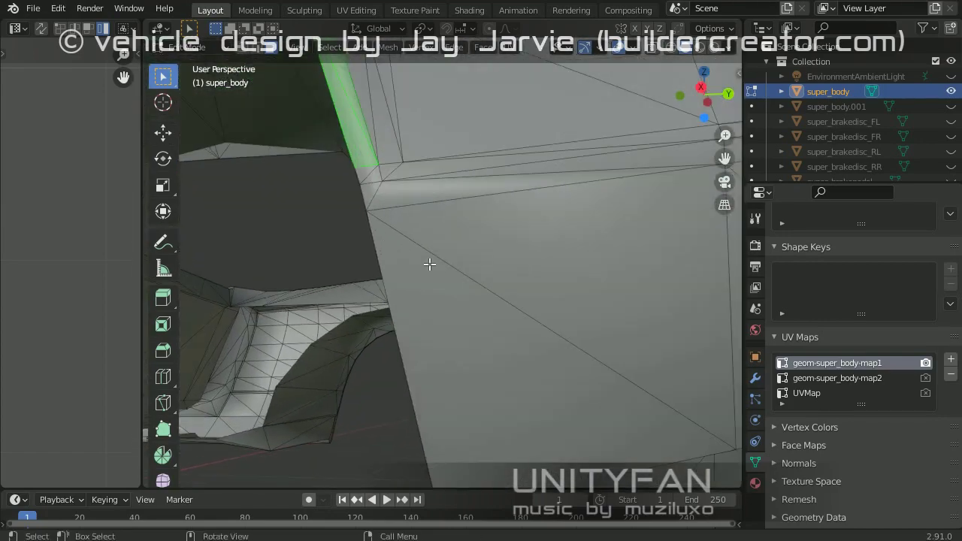
pyautogui.moveTo(393, 195)
pyautogui.mouseDown(button='middle')
pyautogui.moveTo(441, 241)
pyautogui.moveTo(513, 256)
pyautogui.moveTo(603, 381)
pyautogui.moveTo(516, 318)
pyautogui.moveTo(511, 440)
pyautogui.moveTo(471, 332)
pyautogui.mouseUp(button='middle')
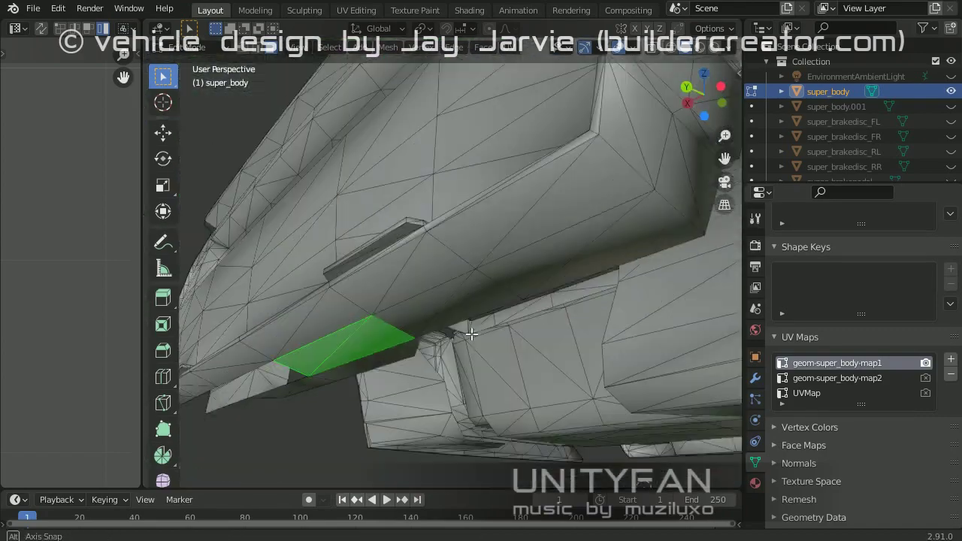
pyautogui.moveTo(603, 269); pyautogui.dragTo(442, 309, button='middle')
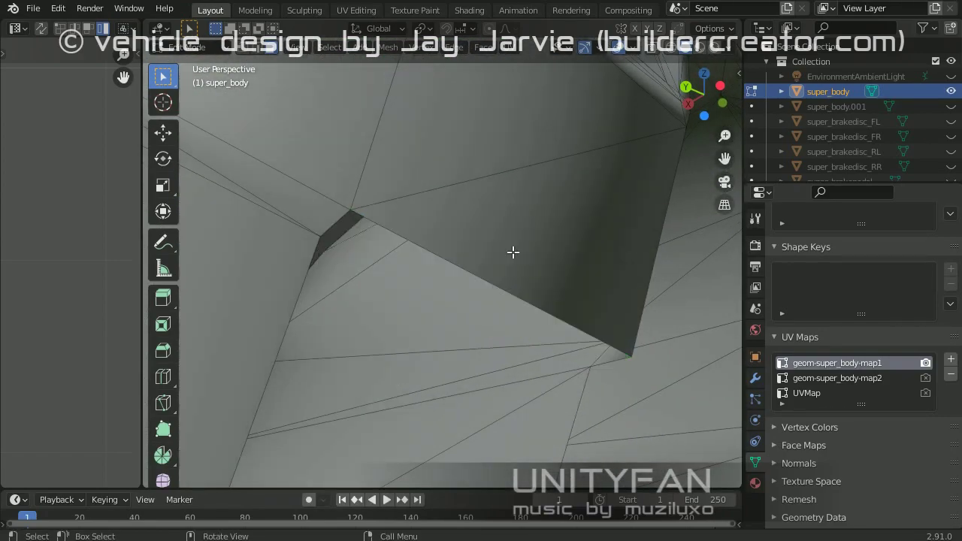
pyautogui.scroll(-5, 512, 252)
pyautogui.scroll(4, 488, 416)
pyautogui.moveTo(517, 310)
pyautogui.mouseDown(button='middle')
pyautogui.moveTo(479, 277)
pyautogui.moveTo(398, 323)
pyautogui.moveTo(423, 315)
pyautogui.moveTo(422, 398)
pyautogui.mouseUp(button='middle')
pyautogui.scroll(-5, 569, 266)
pyautogui.scroll(4, 459, 353)
pyautogui.scroll(2, 453, 305)
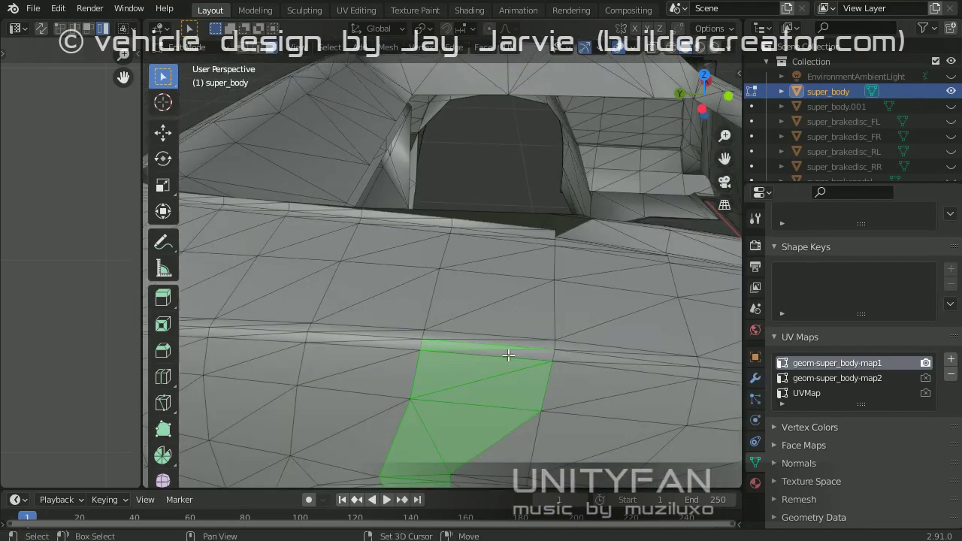
pyautogui.moveTo(499, 329)
pyautogui.mouseDown(button='middle')
pyautogui.moveTo(411, 365)
pyautogui.moveTo(469, 219)
pyautogui.moveTo(368, 212)
pyautogui.moveTo(343, 242)
pyautogui.mouseUp(button='middle')
pyautogui.scroll(-5, 428, 305)
pyautogui.scroll(4, 420, 323)
pyautogui.scroll(2, 412, 348)
pyautogui.moveTo(447, 305)
pyautogui.mouseDown(button='middle')
pyautogui.moveTo(496, 208)
pyautogui.moveTo(440, 289)
pyautogui.mouseUp(button='middle')
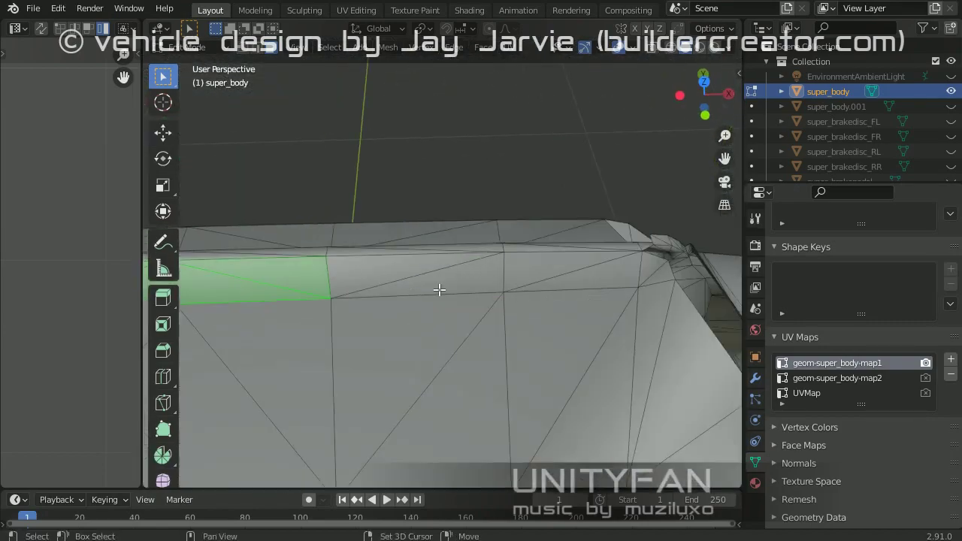
pyautogui.moveTo(660, 276)
pyautogui.mouseDown(button='middle')
pyautogui.moveTo(429, 253)
pyautogui.moveTo(490, 300)
pyautogui.moveTo(448, 270)
pyautogui.moveTo(438, 307)
pyautogui.moveTo(322, 247)
pyautogui.mouseUp(button='middle')
# Step: Delete the stray wheel-arch faces and bring the hidden geometry back
pyautogui.press('h')
pyautogui.hotkey('alt', 'h')
pyautogui.press('x')
pyautogui.click(484, 307)
pyautogui.scroll(-5, 362, 202)
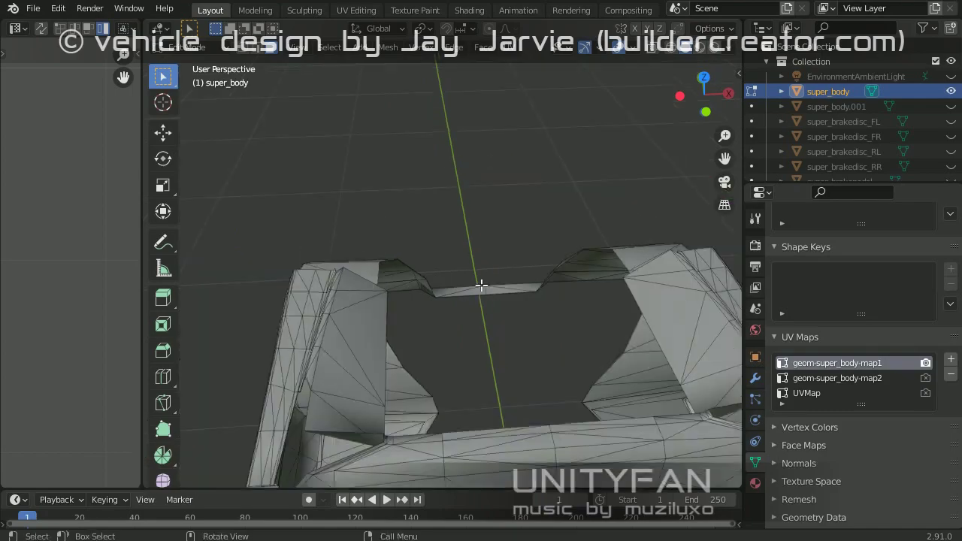
pyautogui.press('Tab')
pyautogui.hotkey('alt', 'h')
pyautogui.scroll(6, 567, 346)
pyautogui.scroll(-5, 567, 347)
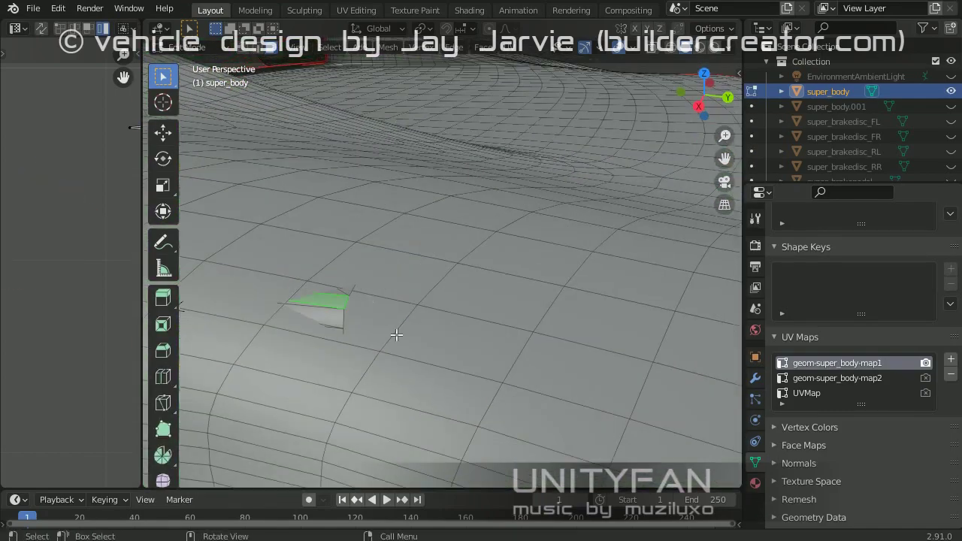
# Step: Raise the corner vertex on the body's top edge straight up along Z
pyautogui.moveTo(393, 332); pyautogui.dragTo(436, 318, button='middle')
pyautogui.press('h')
pyautogui.scroll(5, 485, 300)
pyautogui.moveTo(391, 249); pyautogui.dragTo(471, 281, button='middle')
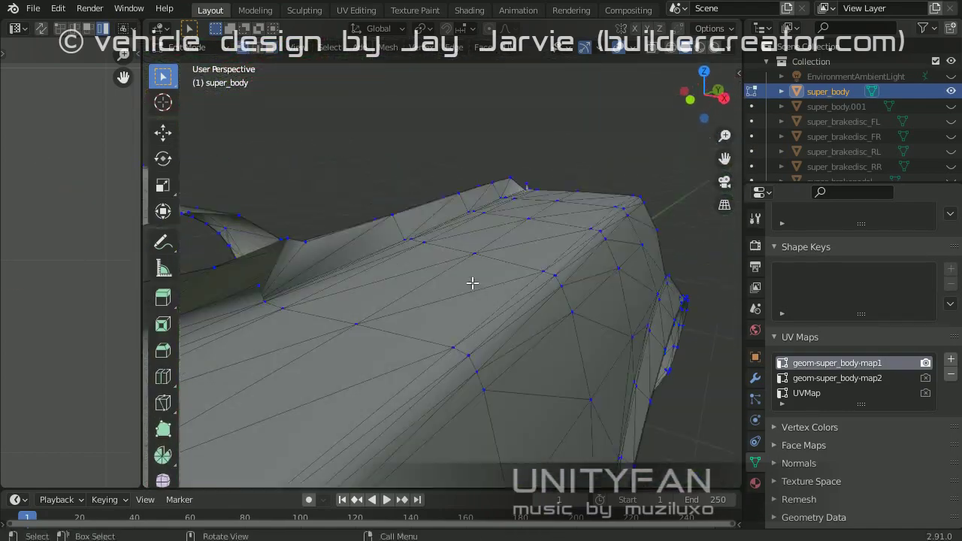
pyautogui.click(572, 216)
pyautogui.moveTo(573, 216); pyautogui.dragTo(305, 191, button='middle')
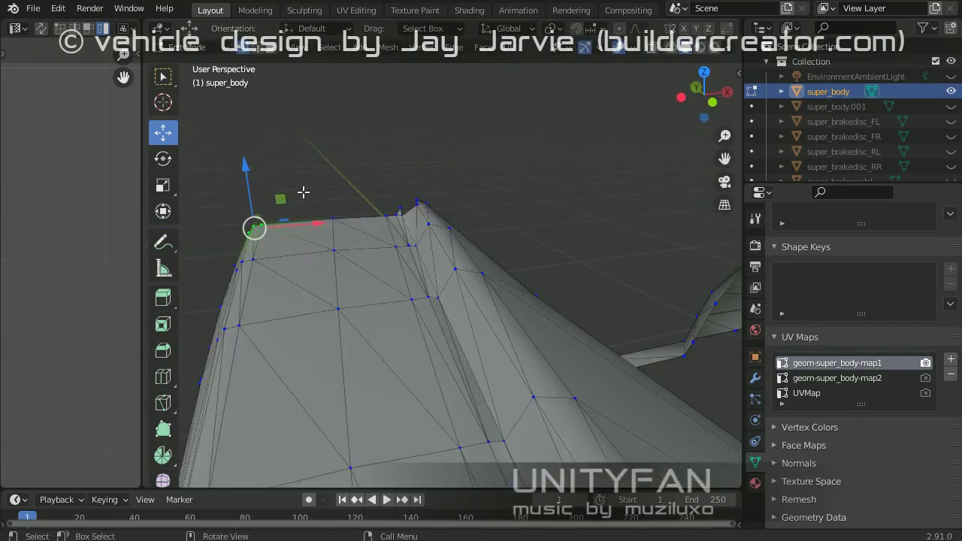
pyautogui.hotkey('alt', 'h')
pyautogui.scroll(2, 548, 311)
pyautogui.press('h')
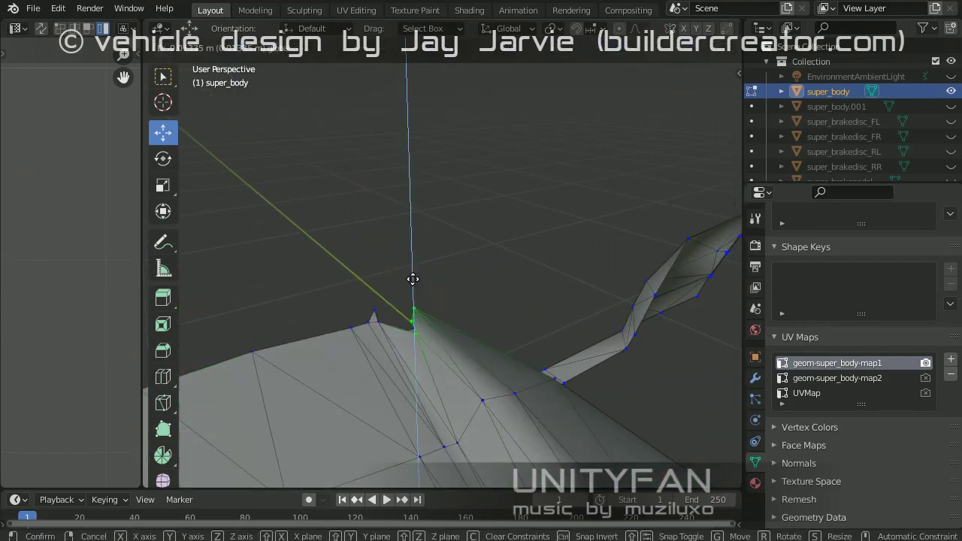
pyautogui.click(412, 279)
pyautogui.moveTo(413, 279); pyautogui.dragTo(496, 302, button='middle')
# Step: Return to Object Mode, reveal the hidden car parts, and view the whole car
pyautogui.press('Tab')
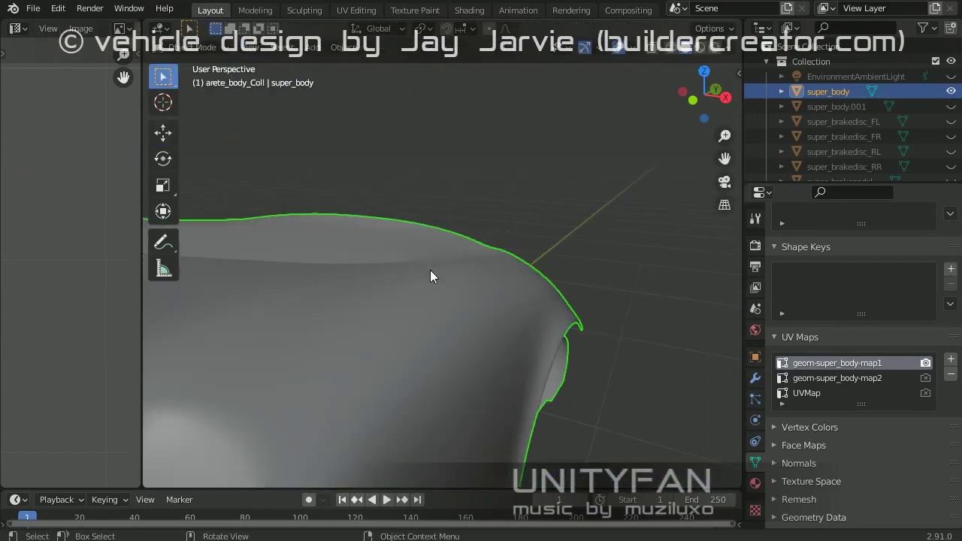
pyautogui.hotkey('alt', 'h')
pyautogui.scroll(-3, 429, 270)
pyautogui.click(420, 388)
pyautogui.scroll(-3, 462, 354)
pyautogui.moveTo(420, 389)
pyautogui.mouseDown(button='middle')
pyautogui.moveTo(463, 354)
pyautogui.moveTo(453, 358)
pyautogui.mouseUp(button='middle')
pyautogui.hotkey('alt', 'h')
# Step: Select all, save, export COLLADA super.dae, and paste it into the super_arete folder
pyautogui.press('a')
pyautogui.press('KP_Decimal')
pyautogui.hotkey('ctrl', 's')
pyautogui.click(33, 8)
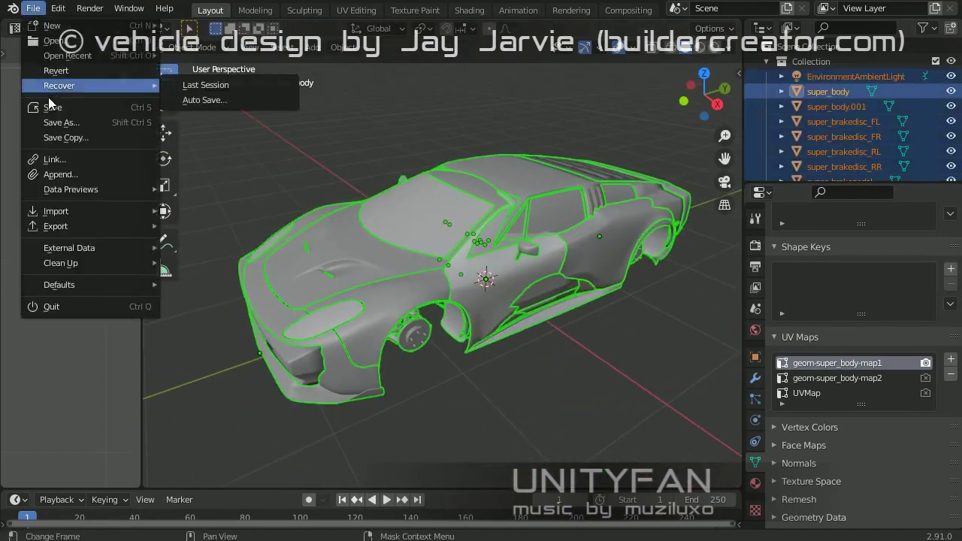
pyautogui.click(232, 226)
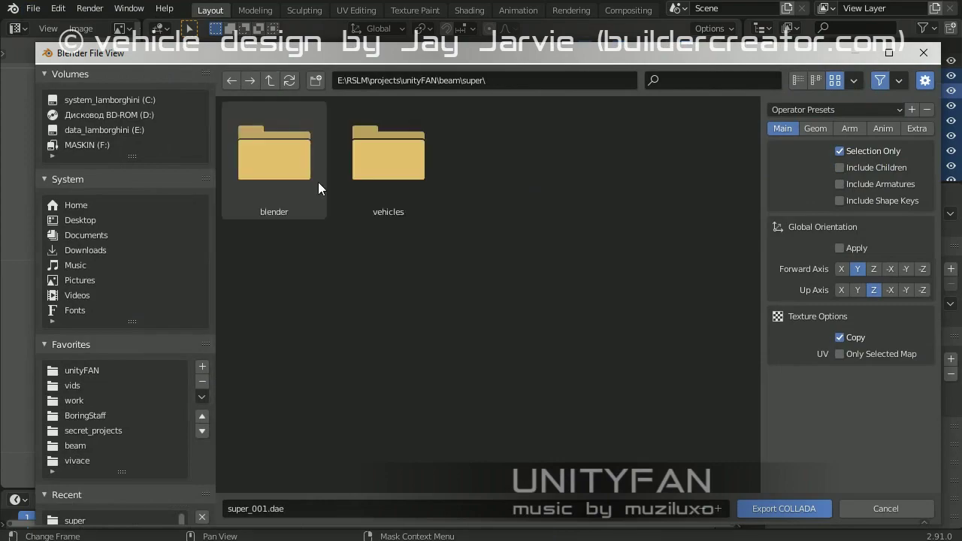
pyautogui.click(770, 509)
pyautogui.click(331, 511)
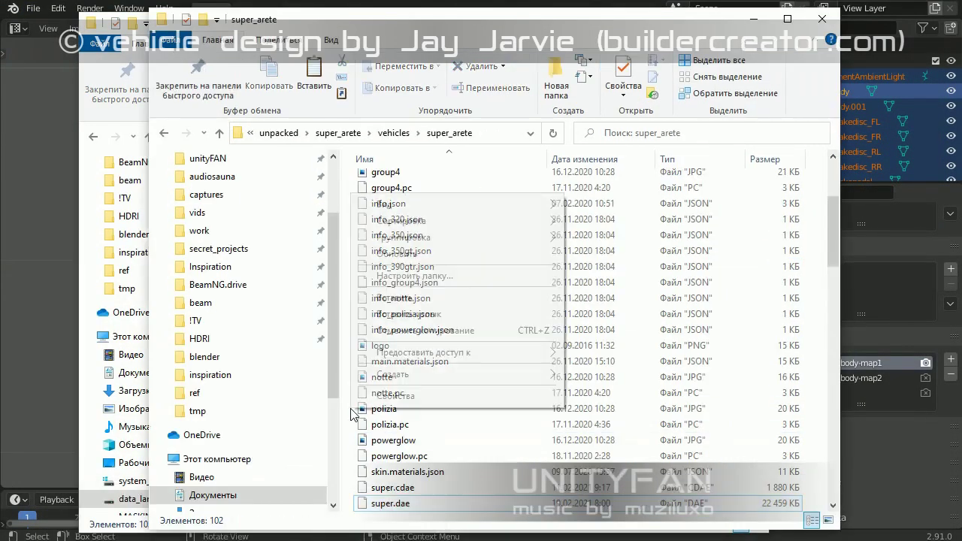
pyautogui.click(406, 298)
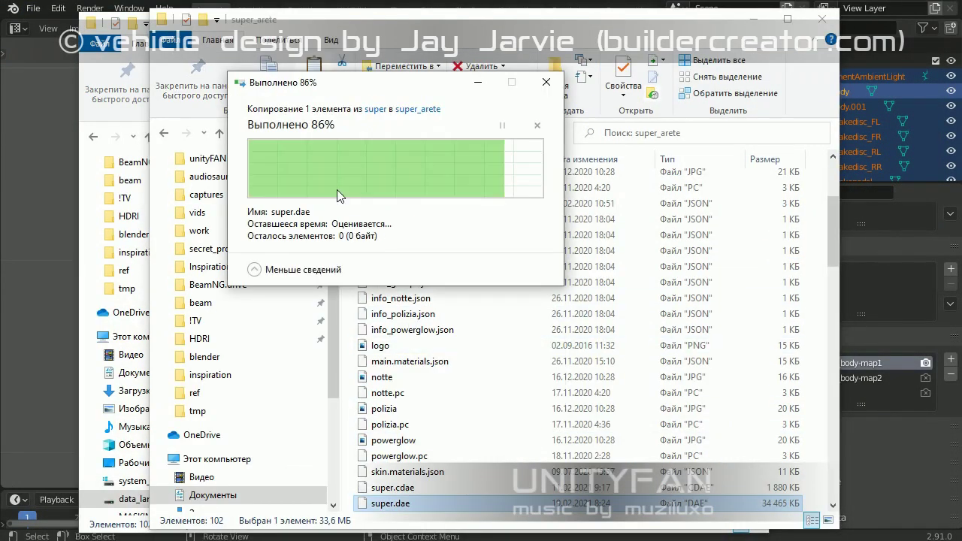
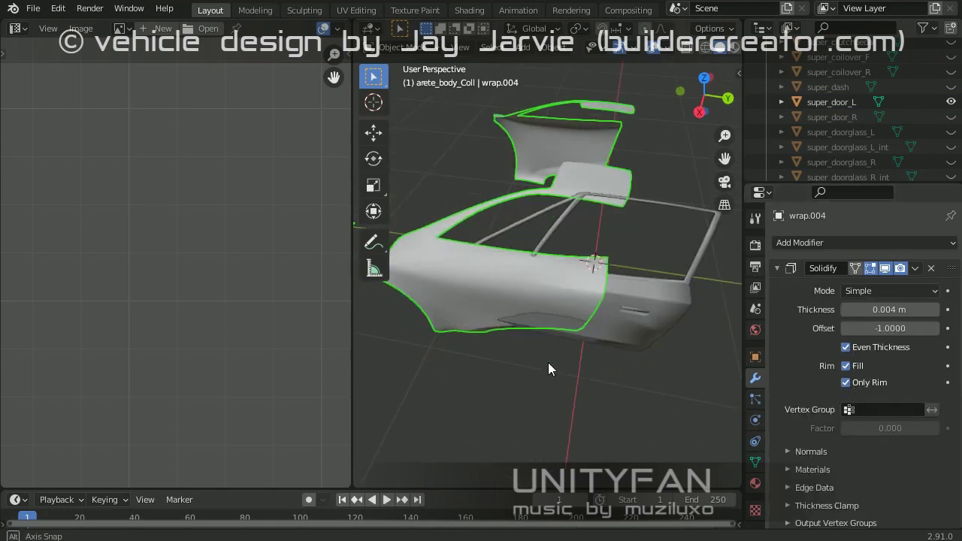
# Step: Add a level 1 subdivision to the wrap.004 surface, then remove its modifiers again
pyautogui.moveTo(547, 362); pyautogui.dragTo(656, 301, button='middle')
pyautogui.click(655, 305)
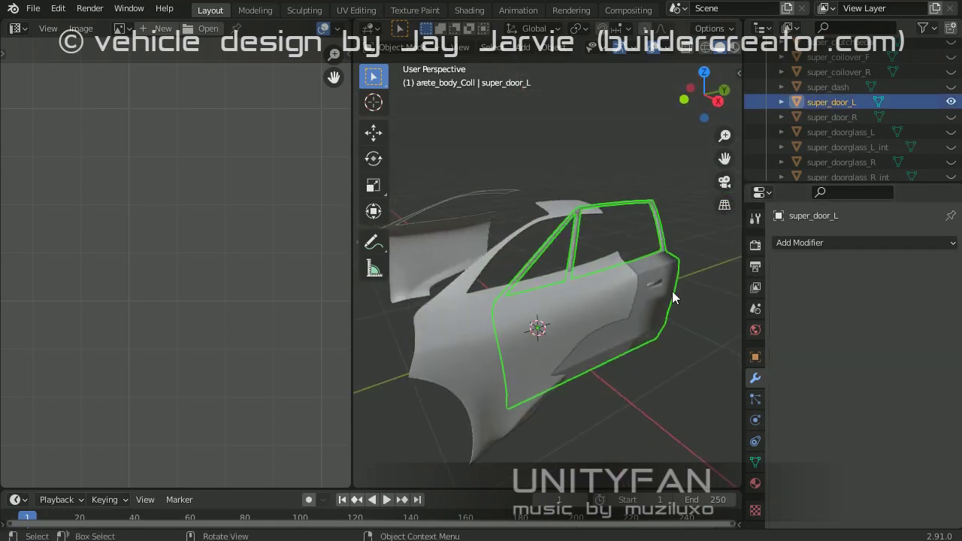
pyautogui.click(463, 318)
pyautogui.press('Tab')
pyautogui.press('Tab')
pyautogui.hotkey('ctrl', '1')
pyautogui.click(931, 268)
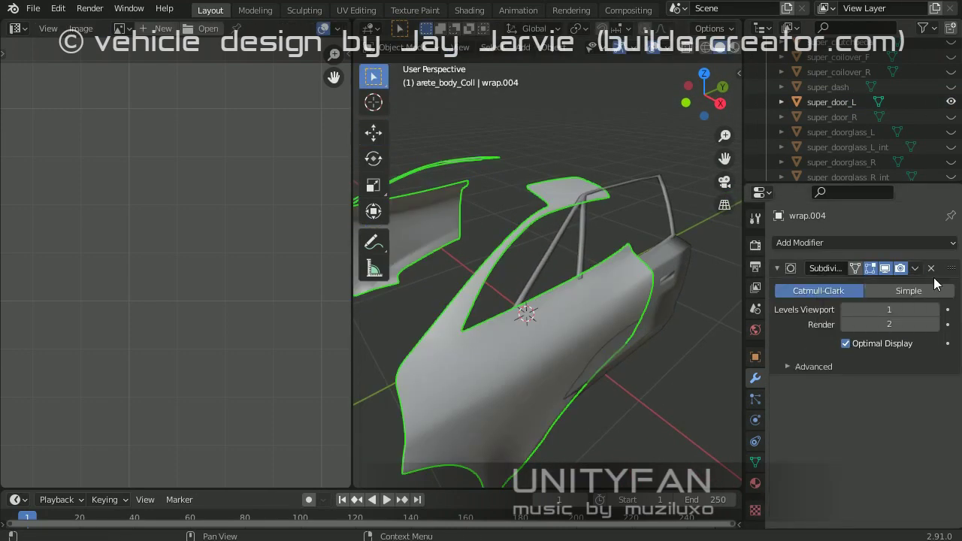
pyautogui.click(930, 267)
pyautogui.press('Tab')
pyautogui.scroll(-5, 539, 260)
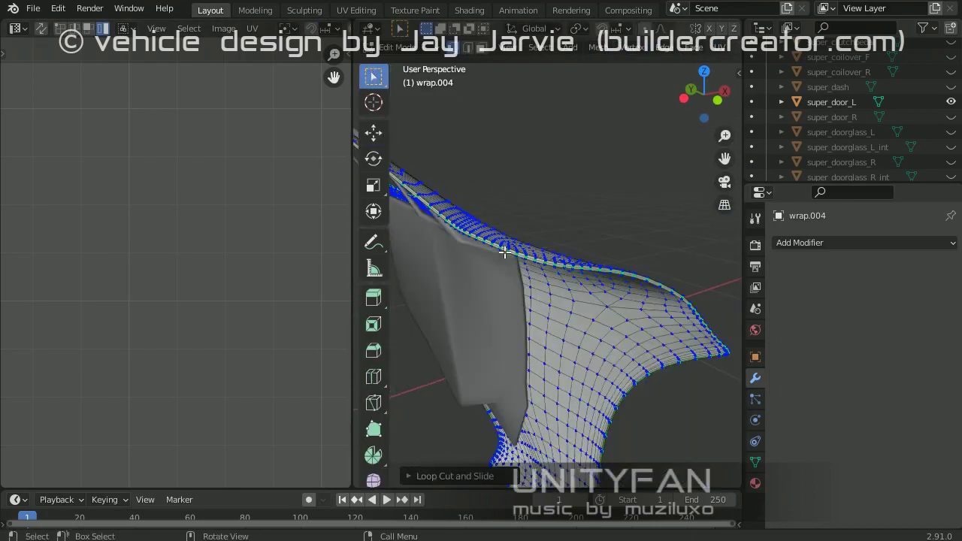
pyautogui.moveTo(539, 260)
pyautogui.mouseDown(button='middle')
pyautogui.moveTo(534, 268)
pyautogui.moveTo(587, 325)
pyautogui.mouseUp(button='middle')
pyautogui.press('Tab')
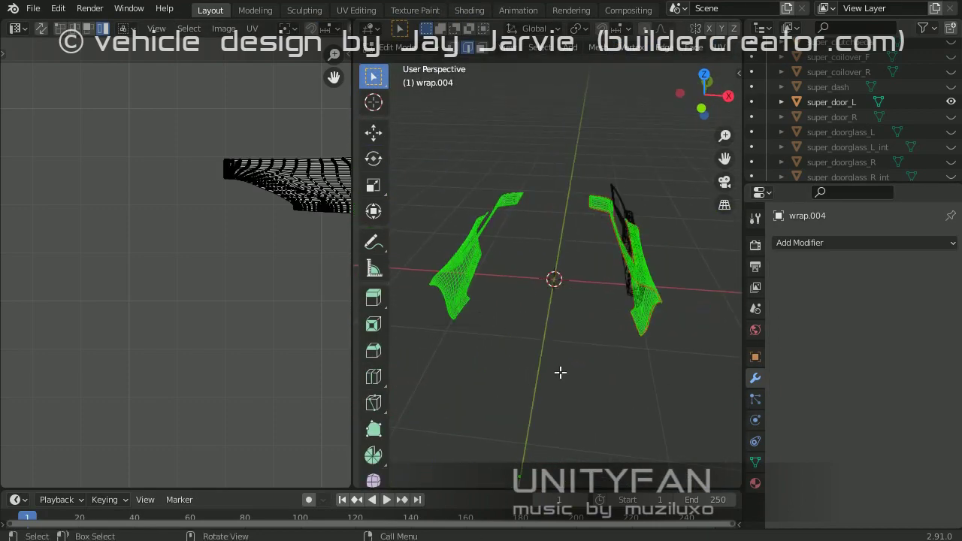
pyautogui.press('Tab')
# Step: Select the left door super_door_L and hide the red wrap surface
pyautogui.click(656, 239)
pyautogui.click(665, 313)
pyautogui.click(665, 313)
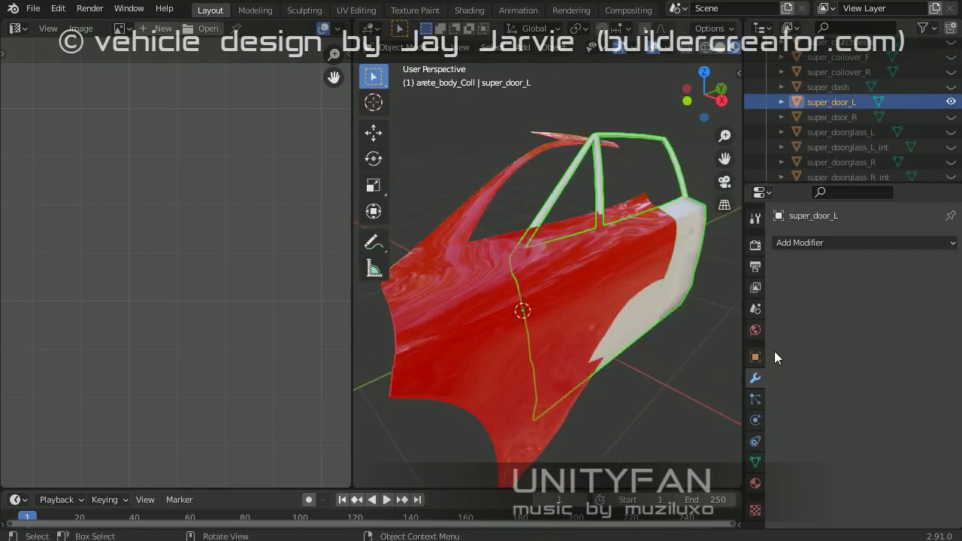
pyautogui.click(755, 483)
pyautogui.click(519, 326)
pyautogui.press('h')
pyautogui.moveTo(519, 326); pyautogui.dragTo(616, 305, button='middle')
pyautogui.click(651, 273)
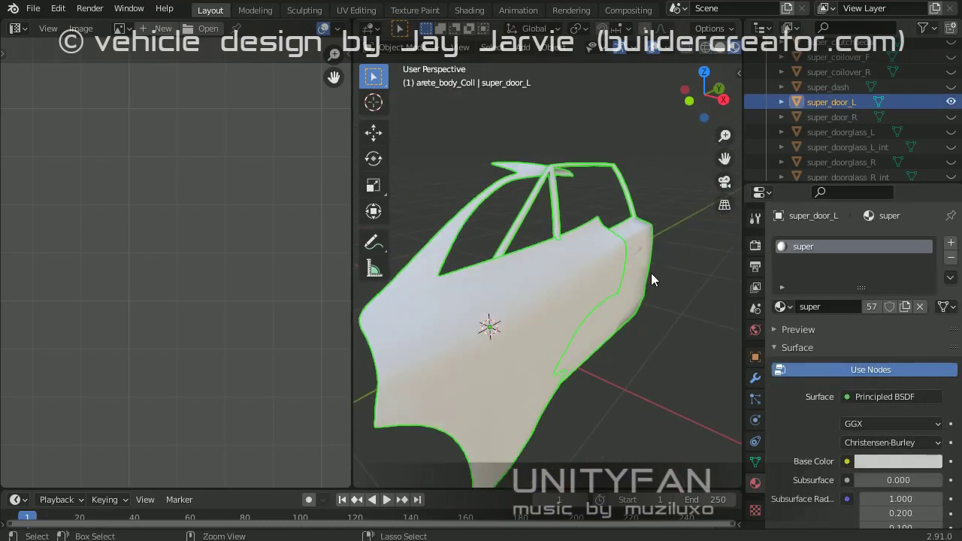
# Step: Select the faces along the door's upper edge and separate them into super_door_L.001
pyautogui.press('Tab')
pyautogui.moveTo(650, 273)
pyautogui.mouseDown(button='middle')
pyautogui.moveTo(603, 316)
pyautogui.moveTo(571, 301)
pyautogui.mouseUp(button='middle')
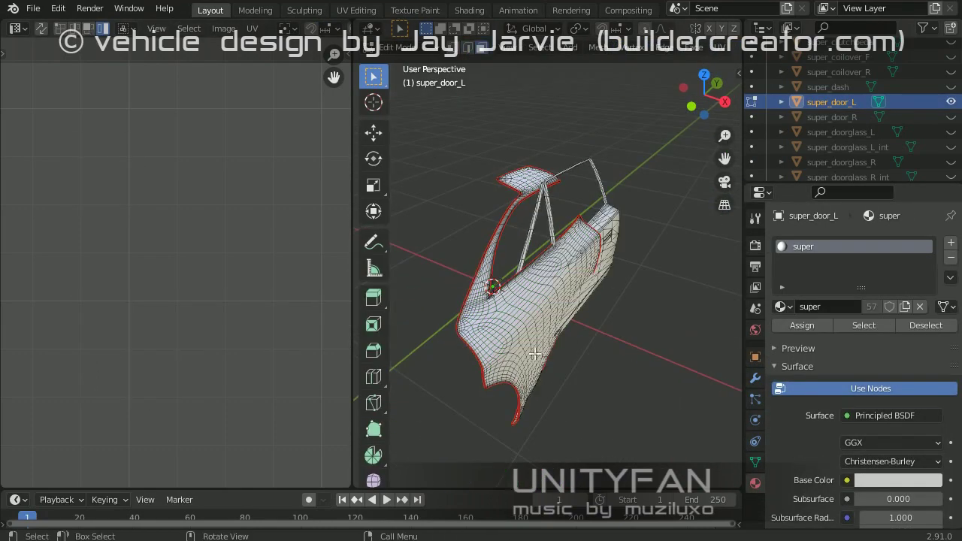
pyautogui.press('Home')
pyautogui.scroll(3, 526, 301)
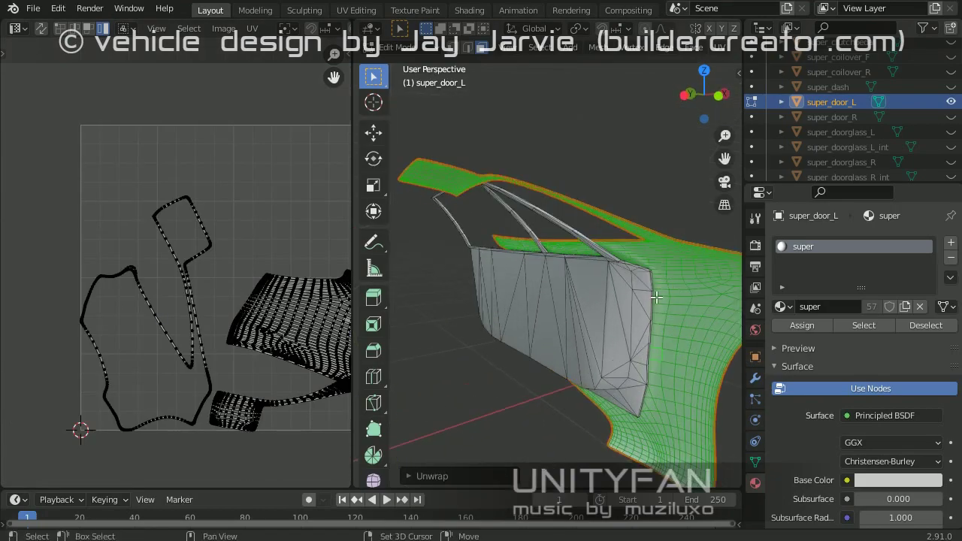
pyautogui.hotkey('alt', 'a')
pyautogui.scroll(-3, 584, 316)
pyautogui.moveTo(557, 368)
pyautogui.mouseDown(button='middle')
pyautogui.moveTo(625, 378)
pyautogui.moveTo(545, 338)
pyautogui.moveTo(552, 334)
pyautogui.moveTo(568, 386)
pyautogui.moveTo(593, 365)
pyautogui.moveTo(460, 60)
pyautogui.mouseUp(button='middle')
pyautogui.scroll(3, 545, 338)
pyautogui.scroll(2, 550, 338)
pyautogui.press('p')
pyautogui.click(552, 335)
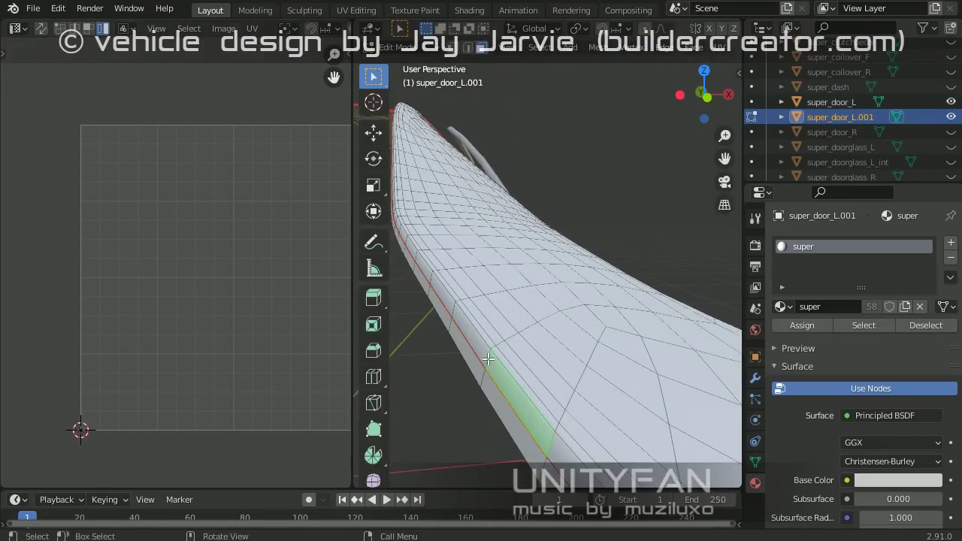
# Step: Delete the unwanted large surface and give the door piece an even 0.004 m Solidify
pyautogui.click(481, 382)
pyautogui.press('Tab')
pyautogui.click(755, 377)
pyautogui.click(838, 243)
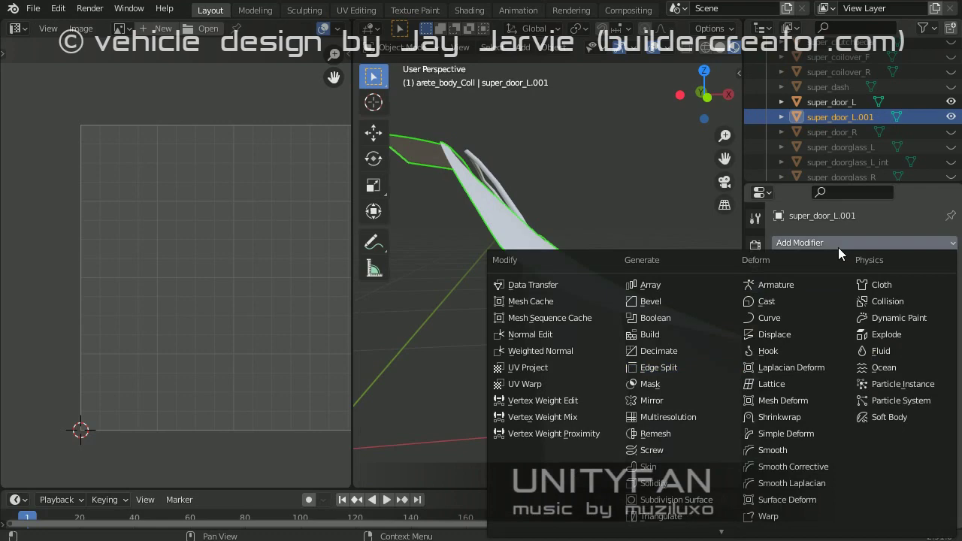
pyautogui.click(662, 486)
pyautogui.moveTo(556, 338)
pyautogui.mouseDown(button='middle')
pyautogui.moveTo(524, 297)
pyautogui.moveTo(511, 339)
pyautogui.mouseUp(button='middle')
pyautogui.hotkey('ctrl', 'a')
pyautogui.hotkey('ctrl', 'a')
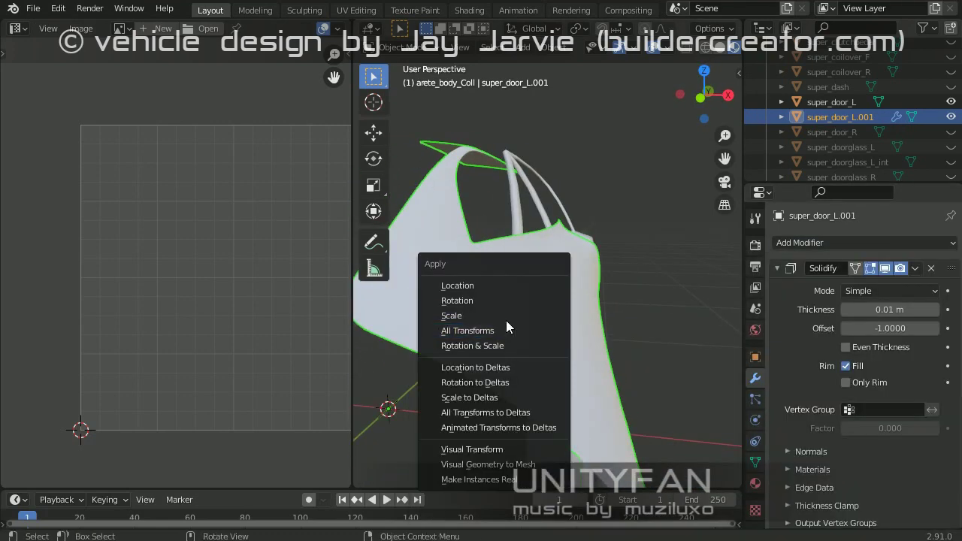
pyautogui.click(506, 323)
pyautogui.moveTo(556, 316); pyautogui.dragTo(608, 345, button='middle')
pyautogui.click(846, 347)
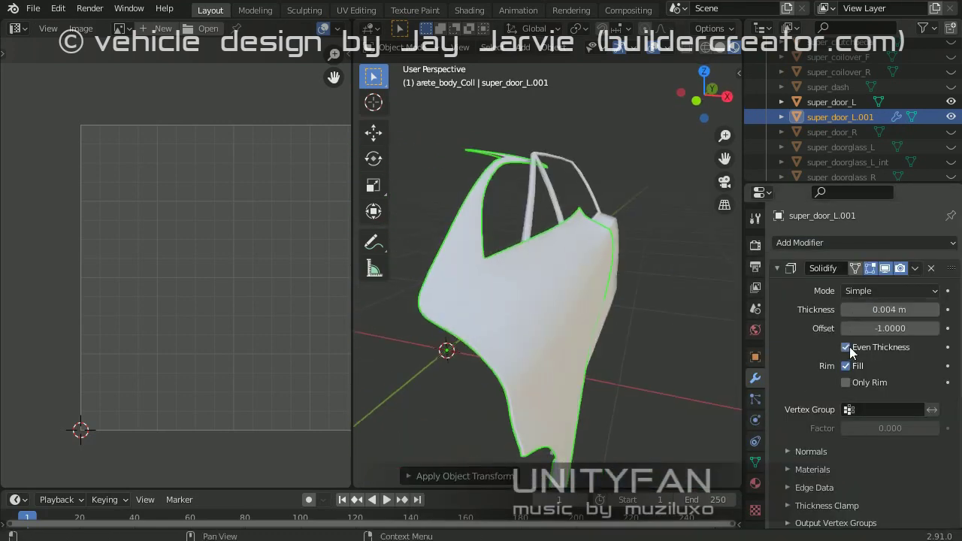
pyautogui.moveTo(526, 315); pyautogui.dragTo(481, 330, button='middle')
# Step: Apply the Solidify and UV-unwrap the whole door piece
pyautogui.hotkey('ctrl', 'a')
pyautogui.press('Tab')
pyautogui.scroll(5, 526, 316)
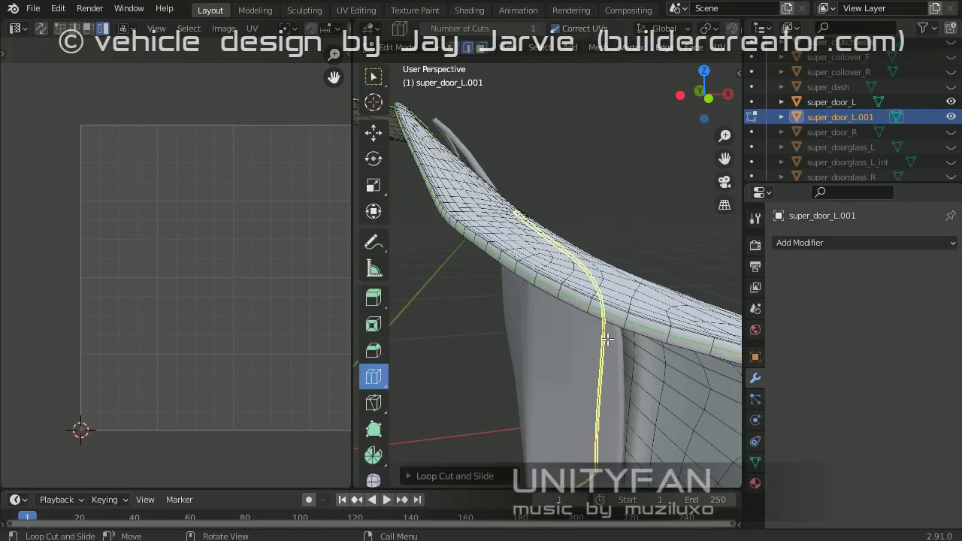
pyautogui.press('a')
pyautogui.press('u')
pyautogui.click(471, 322)
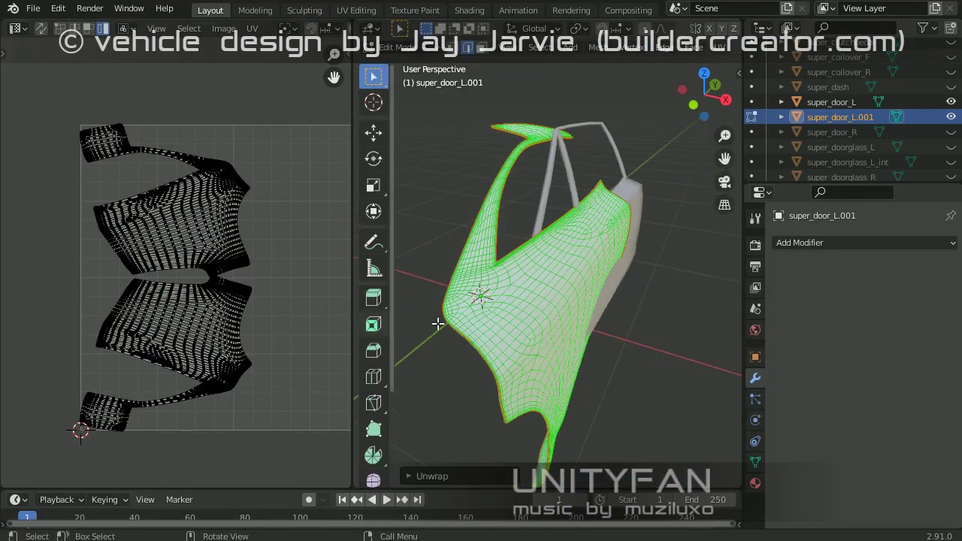
pyautogui.press('Tab')
# Step: Join the piece into super_door_L and scale down the door's UV islands
pyautogui.keyDown('shift'); pyautogui.click(710, 299); pyautogui.keyUp('shift')
pyautogui.moveTo(526, 316)
pyautogui.mouseDown(button='middle')
pyautogui.moveTo(710, 299)
pyautogui.moveTo(535, 310)
pyautogui.mouseUp(button='middle')
pyautogui.hotkey('ctrl', 'j')
pyautogui.press('Tab')
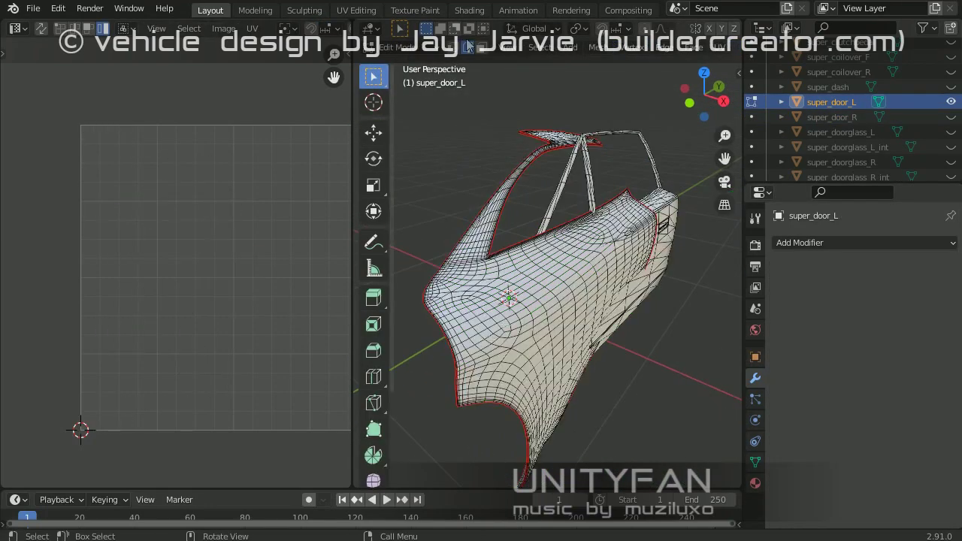
pyautogui.click(644, 345)
pyautogui.moveTo(644, 346); pyautogui.dragTo(530, 322, button='middle')
pyautogui.press('ctrl+KP_Add')
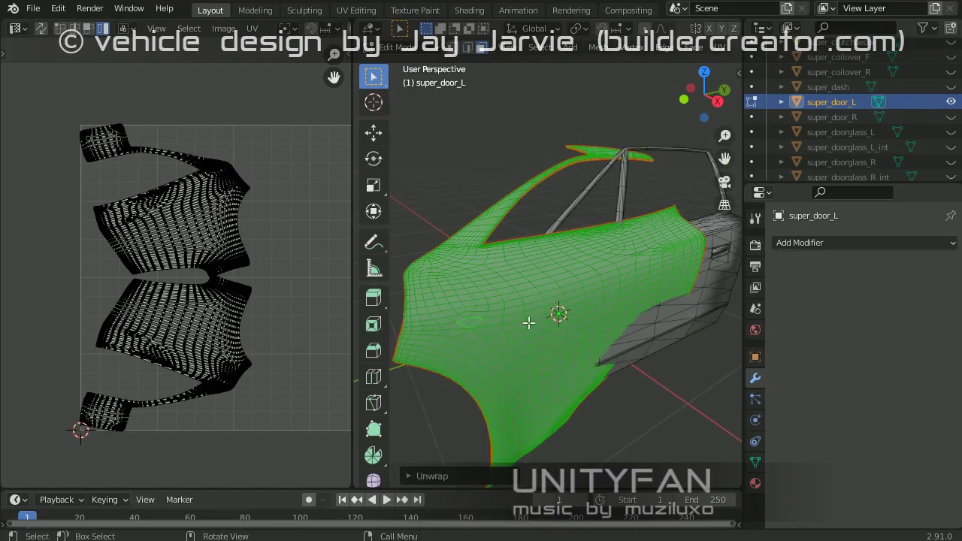
pyautogui.press('a')
pyautogui.scroll(4, 302, 322)
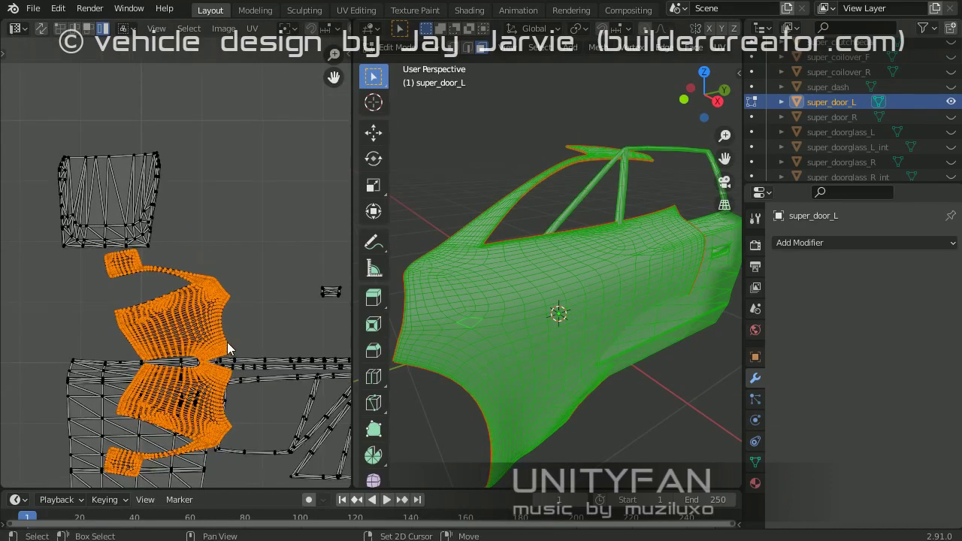
pyautogui.press('s')
pyautogui.click(226, 299)
pyautogui.click(229, 427)
# Step: Keep only the door panel face by inverting the selection and deleting the rest
pyautogui.moveTo(507, 340)
pyautogui.mouseDown(button='middle')
pyautogui.moveTo(558, 301)
pyautogui.moveTo(517, 301)
pyautogui.mouseUp(button='middle')
pyautogui.click(529, 317)
pyautogui.hotkey('ctrl', 'i')
pyautogui.press('x')
pyautogui.click(604, 307)
pyautogui.press('KP_Divide')
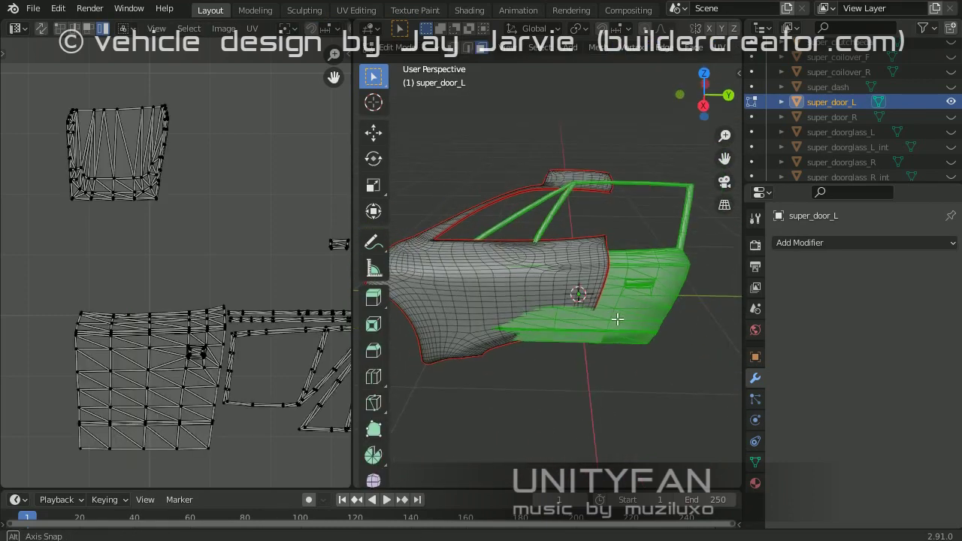
pyautogui.scroll(3, 659, 344)
pyautogui.press('Tab')
# Step: Isolate the door piece super_door_L.001 and delete a stray face from it
pyautogui.moveTo(574, 328)
pyautogui.mouseDown(button='middle')
pyautogui.moveTo(490, 329)
pyautogui.moveTo(484, 322)
pyautogui.moveTo(501, 276)
pyautogui.mouseUp(button='middle')
pyautogui.click(484, 323)
pyautogui.press('KP_Divide')
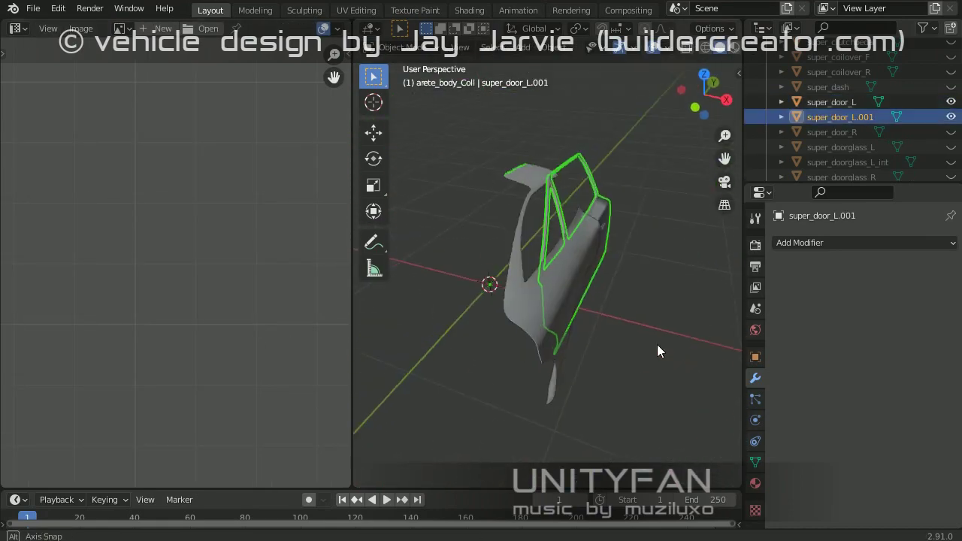
pyautogui.scroll(5, 657, 346)
pyautogui.click(589, 312)
pyautogui.click(589, 313)
pyautogui.press('Tab')
pyautogui.click(552, 354)
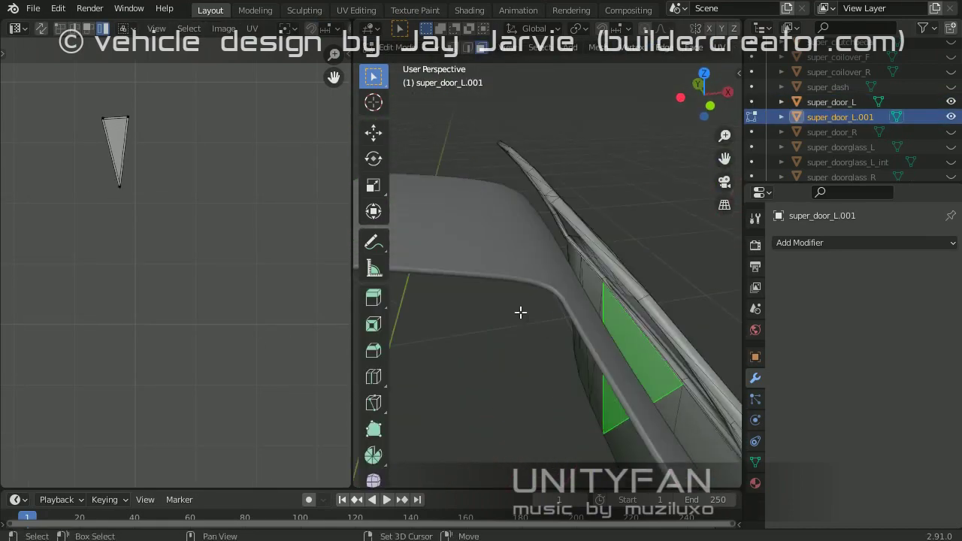
pyautogui.moveTo(519, 312); pyautogui.dragTo(491, 301, button='middle')
pyautogui.press('x')
pyautogui.click(464, 231)
pyautogui.press('Tab')
# Step: Delete the remaining unwanted faces from the door piece
pyautogui.moveTo(464, 231)
pyautogui.mouseDown(button='middle')
pyautogui.moveTo(576, 274)
pyautogui.moveTo(520, 308)
pyautogui.moveTo(563, 249)
pyautogui.mouseUp(button='middle')
pyautogui.press('Tab')
pyautogui.press('x')
pyautogui.click(493, 217)
pyautogui.moveTo(493, 217)
pyautogui.mouseDown(button='middle')
pyautogui.moveTo(640, 279)
pyautogui.moveTo(526, 275)
pyautogui.moveTo(562, 286)
pyautogui.moveTo(532, 275)
pyautogui.moveTo(673, 395)
pyautogui.moveTo(486, 320)
pyautogui.mouseUp(button='middle')
pyautogui.press('Tab')
# Step: Rename the spare door copy super_door_R.000 and return to the full car view
pyautogui.click(562, 286)
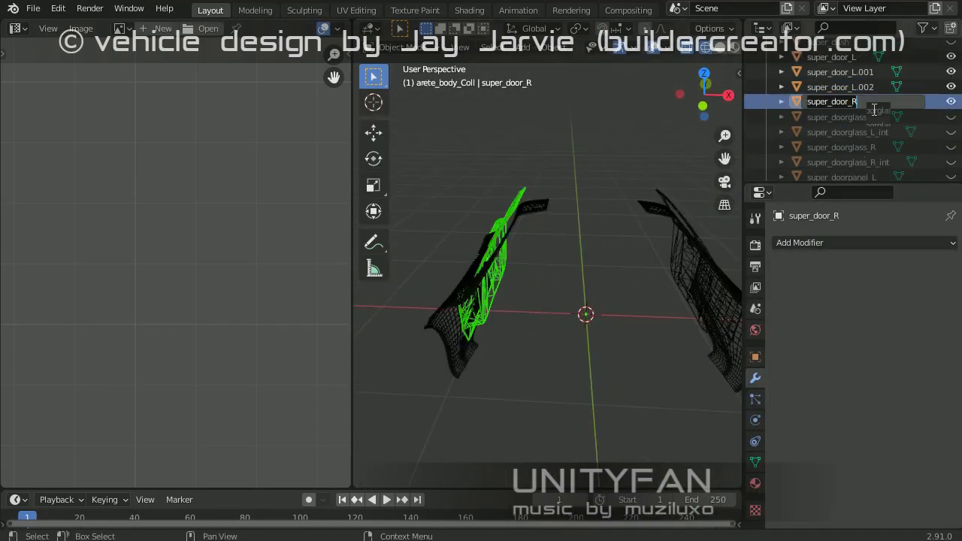
pyautogui.scroll(1, 875, 90)
pyautogui.doubleClick(856, 103)
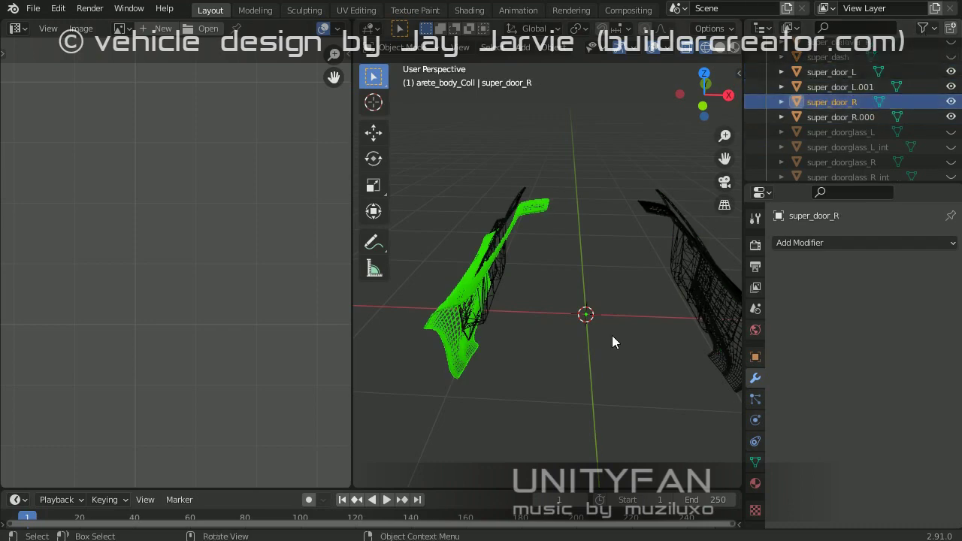
pyautogui.press('KP_Divide')
# Step: Select the super_body car body and enter Edit Mode on its mesh
pyautogui.moveTo(351, 330); pyautogui.dragTo(84, 329)
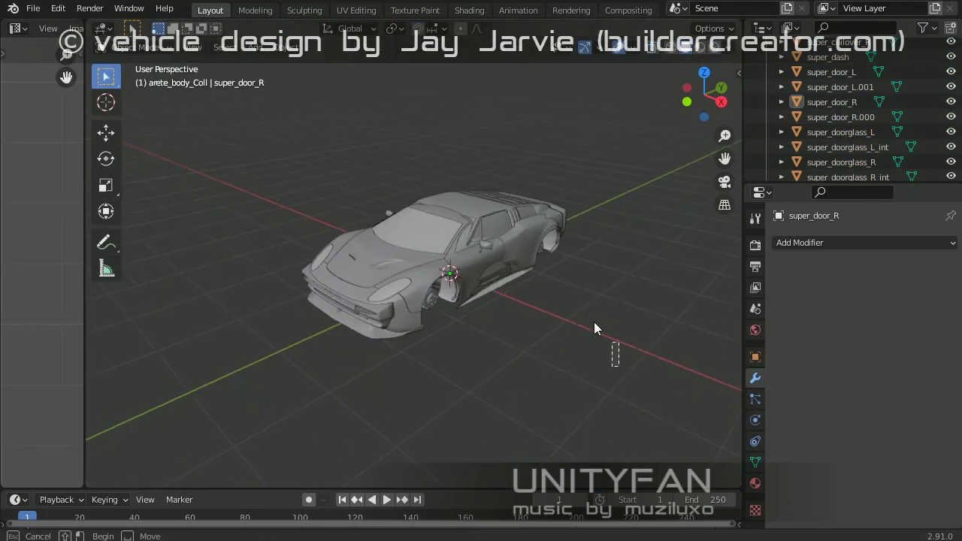
pyautogui.press('a')
pyautogui.scroll(3, 468, 284)
pyautogui.moveTo(593, 321)
pyautogui.mouseDown(button='middle')
pyautogui.moveTo(373, 255)
pyautogui.moveTo(435, 283)
pyautogui.moveTo(529, 264)
pyautogui.mouseUp(button='middle')
pyautogui.click(469, 284)
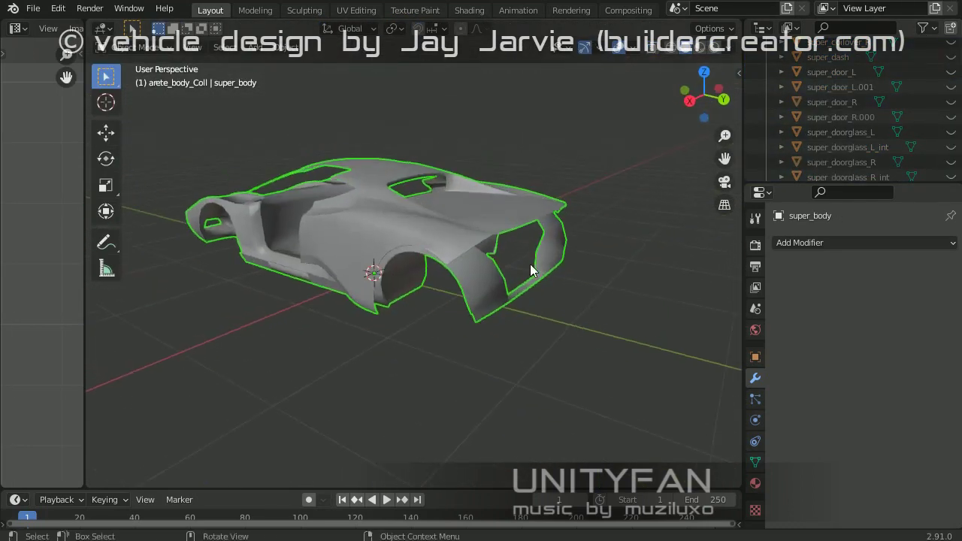
pyautogui.press('Tab')
pyautogui.scroll(5, 389, 289)
pyautogui.scroll(-4, 390, 289)
# Step: Add loop cuts along the rear deck edge of the body
pyautogui.moveTo(389, 288)
pyautogui.mouseDown(button='middle')
pyautogui.moveTo(441, 288)
pyautogui.moveTo(404, 278)
pyautogui.moveTo(458, 205)
pyautogui.moveTo(386, 297)
pyautogui.moveTo(322, 294)
pyautogui.mouseUp(button='middle')
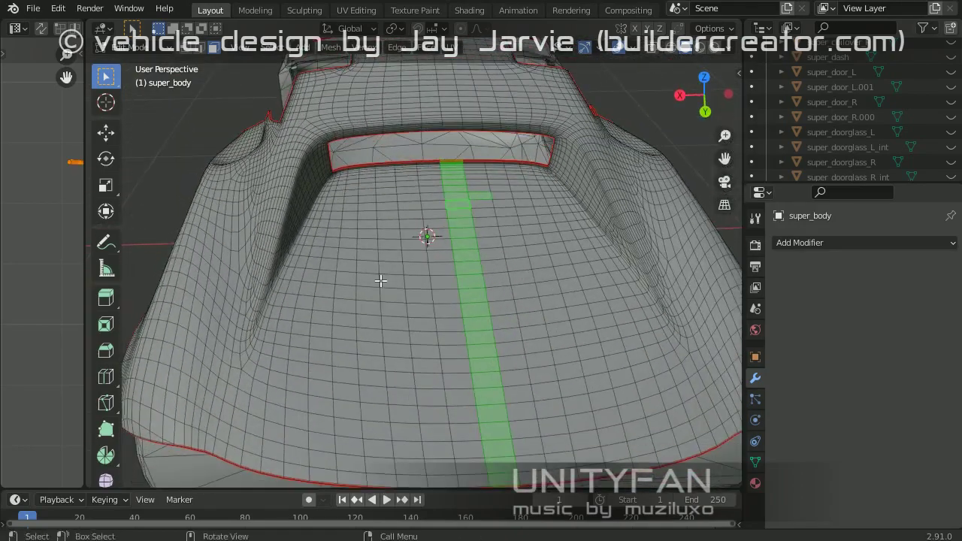
pyautogui.scroll(2, 388, 252)
pyautogui.scroll(2, 365, 241)
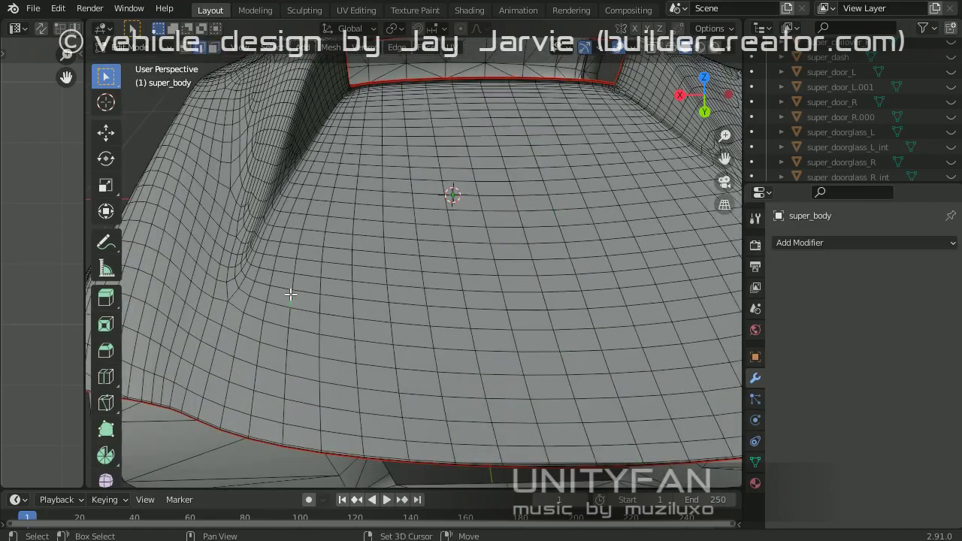
pyautogui.scroll(-2, 353, 232)
pyautogui.scroll(-2, 494, 161)
pyautogui.scroll(-3, 488, 279)
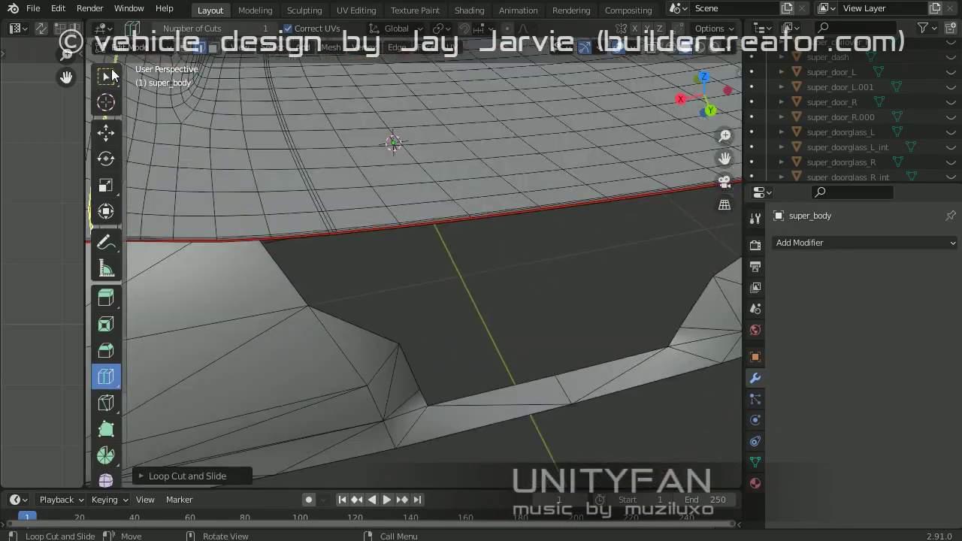
pyautogui.click(111, 75)
# Step: Bevel the rear deck edge around its curved corner
pyautogui.scroll(2, 356, 262)
pyautogui.scroll(-3, 451, 270)
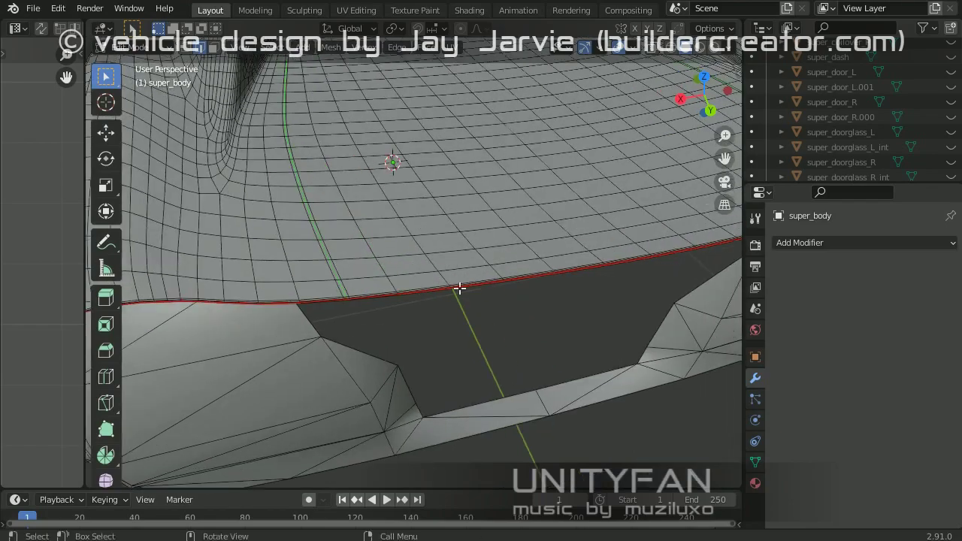
pyautogui.scroll(3, 480, 316)
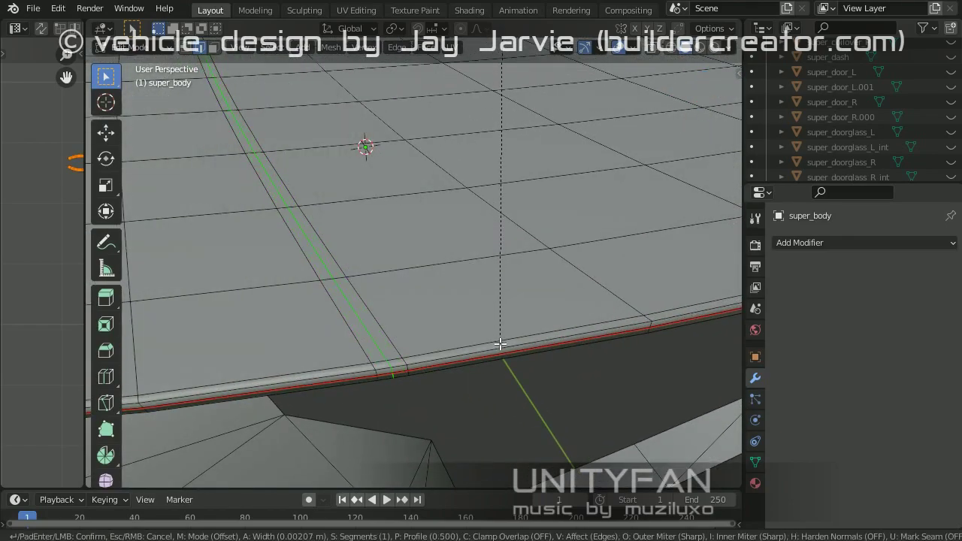
pyautogui.scroll(-3, 403, 208)
pyautogui.moveTo(403, 208); pyautogui.dragTo(412, 250, button='middle')
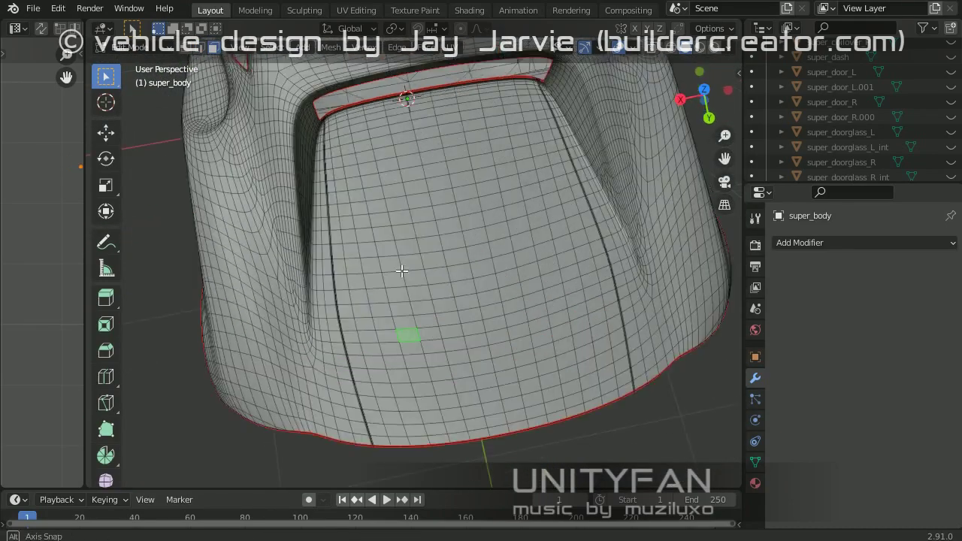
pyautogui.scroll(4, 412, 251)
pyautogui.moveTo(199, 49)
pyautogui.mouseDown(button='middle')
pyautogui.moveTo(458, 180)
pyautogui.moveTo(427, 339)
pyautogui.moveTo(441, 275)
pyautogui.moveTo(504, 275)
pyautogui.moveTo(547, 188)
pyautogui.moveTo(590, 348)
pyautogui.moveTo(525, 309)
pyautogui.mouseUp(button='middle')
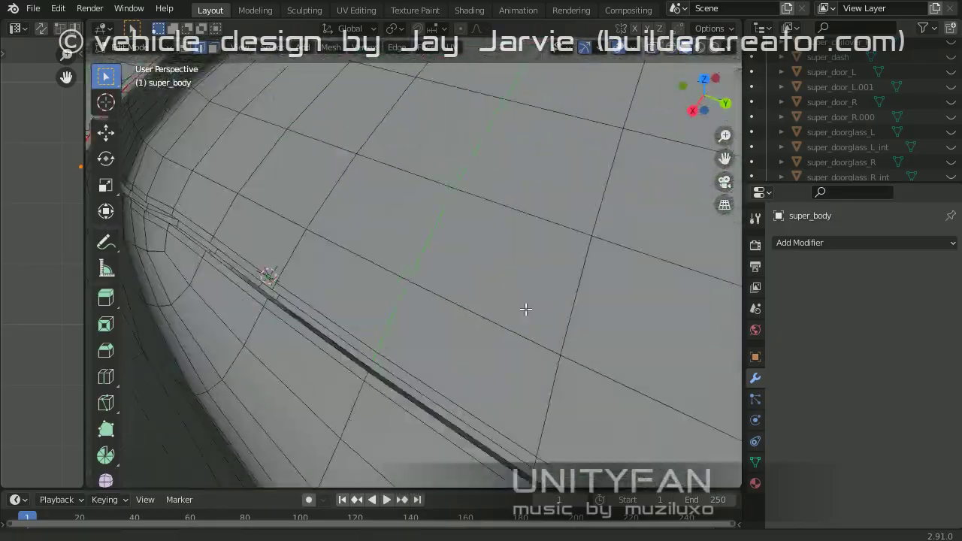
pyautogui.click(574, 359)
pyautogui.scroll(3, 484, 338)
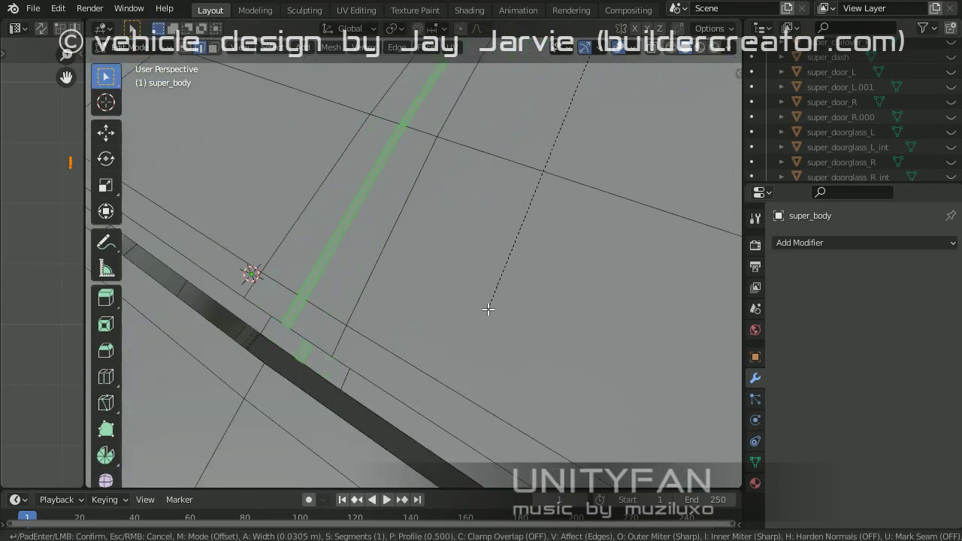
pyautogui.scroll(-5, 336, 124)
pyautogui.moveTo(311, 268)
pyautogui.mouseDown(button='middle')
pyautogui.moveTo(417, 275)
pyautogui.moveTo(285, 259)
pyautogui.moveTo(402, 292)
pyautogui.mouseUp(button='middle')
# Step: Separate the selected panel faces from the body and switch editing mode
pyautogui.press('p')
pyautogui.press('Tab')
pyautogui.scroll(3, 402, 292)
pyautogui.scroll(2, 296, 257)
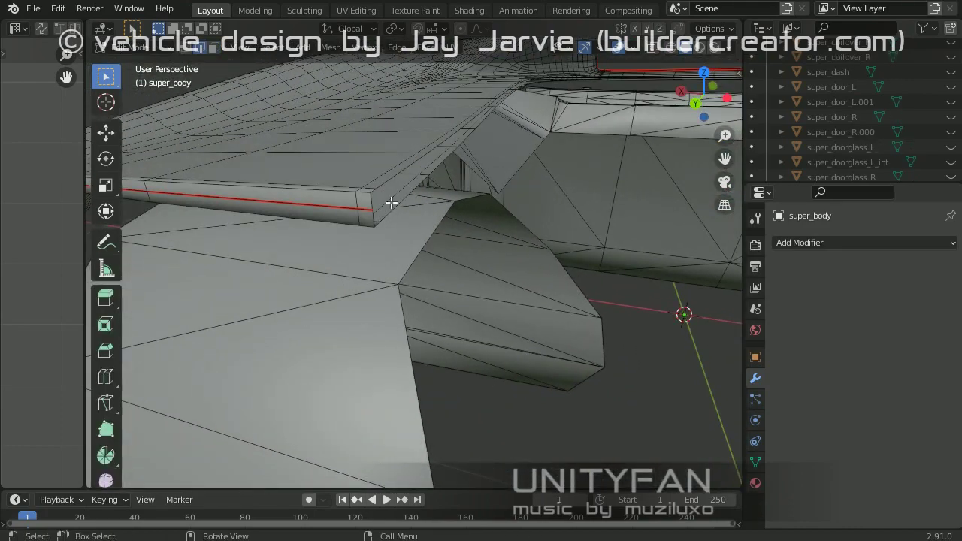
pyautogui.moveTo(390, 203)
pyautogui.mouseDown(button='middle')
pyautogui.moveTo(369, 223)
pyautogui.moveTo(401, 344)
pyautogui.moveTo(369, 258)
pyautogui.moveTo(412, 322)
pyautogui.moveTo(356, 241)
pyautogui.moveTo(368, 214)
pyautogui.moveTo(352, 195)
pyautogui.moveTo(438, 305)
pyautogui.moveTo(384, 327)
pyautogui.moveTo(378, 294)
pyautogui.moveTo(240, 403)
pyautogui.mouseUp(button='middle')
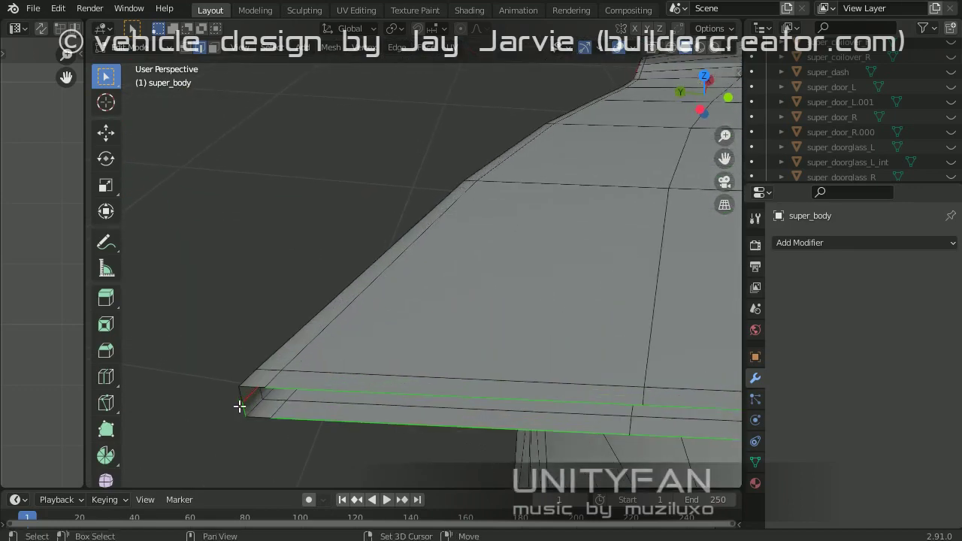
# Step: Cap the open panel end with Bridge Edge Loops
pyautogui.hotkey('ctrl', 'e')
pyautogui.click(269, 192)
pyautogui.moveTo(268, 192); pyautogui.dragTo(198, 309, button='middle')
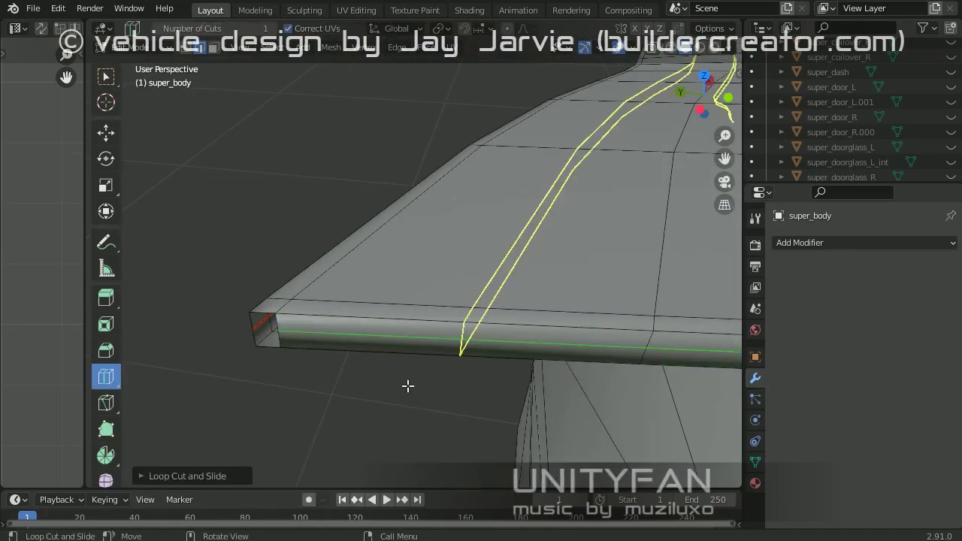
pyautogui.moveTo(263, 311); pyautogui.dragTo(415, 273, button='middle')
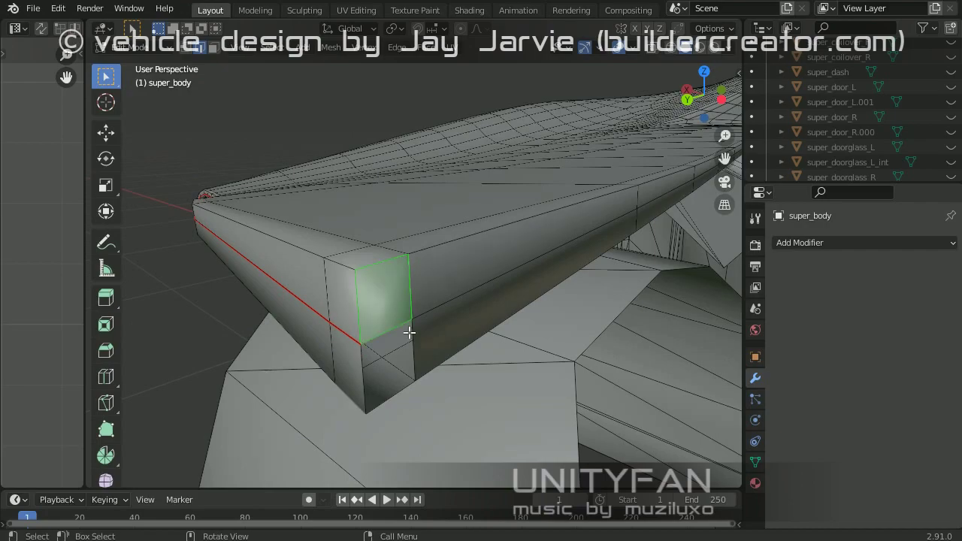
pyautogui.moveTo(404, 389)
pyautogui.mouseDown(button='middle')
pyautogui.moveTo(449, 300)
pyautogui.moveTo(633, 272)
pyautogui.moveTo(468, 296)
pyautogui.moveTo(534, 316)
pyautogui.moveTo(490, 301)
pyautogui.mouseUp(button='middle')
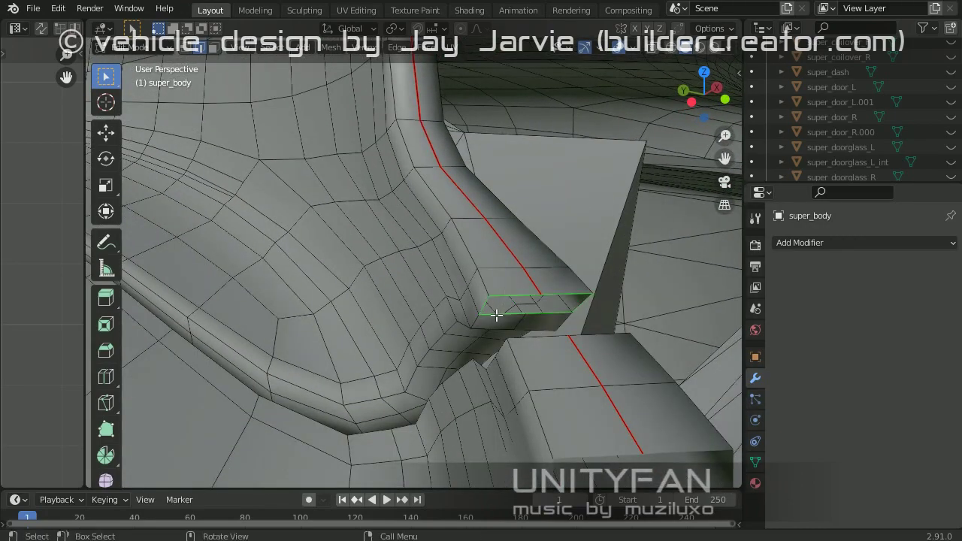
pyautogui.scroll(-5, 548, 298)
pyautogui.moveTo(586, 326); pyautogui.dragTo(446, 286, button='middle')
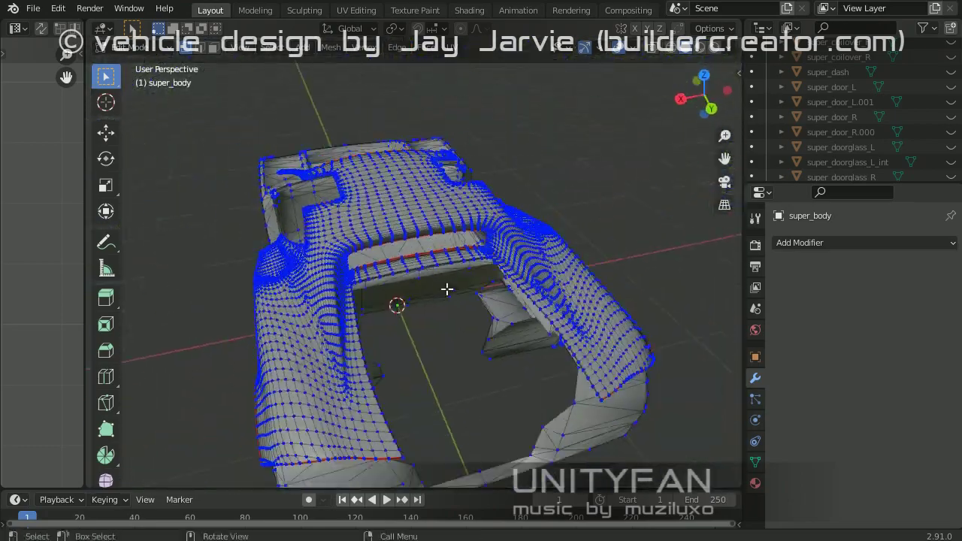
pyautogui.scroll(5, 447, 285)
pyautogui.scroll(-5, 451, 263)
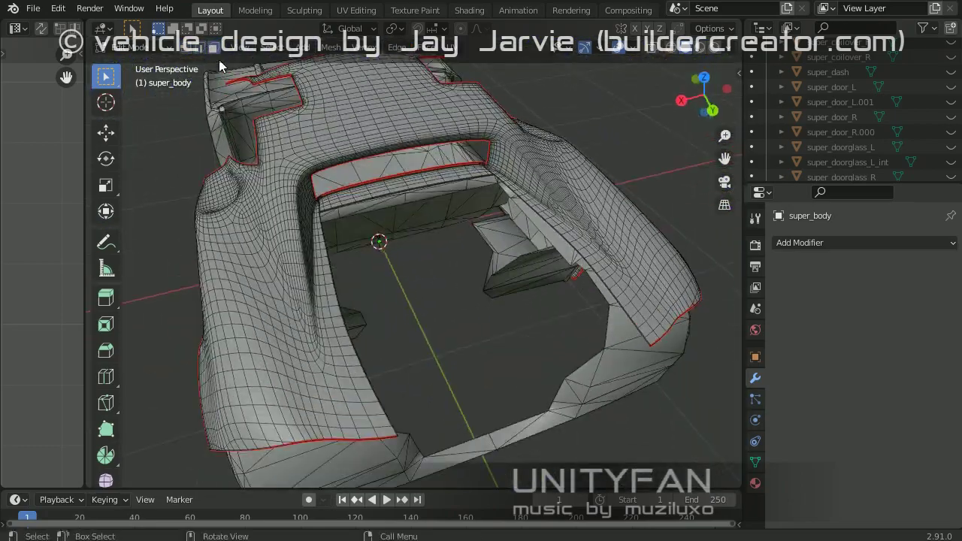
pyautogui.moveTo(420, 224)
pyautogui.mouseDown(button='middle')
pyautogui.moveTo(406, 251)
pyautogui.moveTo(374, 252)
pyautogui.moveTo(388, 256)
pyautogui.mouseUp(button='middle')
# Step: Grow the selection over the upper rear panel and separate it into super_body.003
pyautogui.press('ctrl+KP_Add')
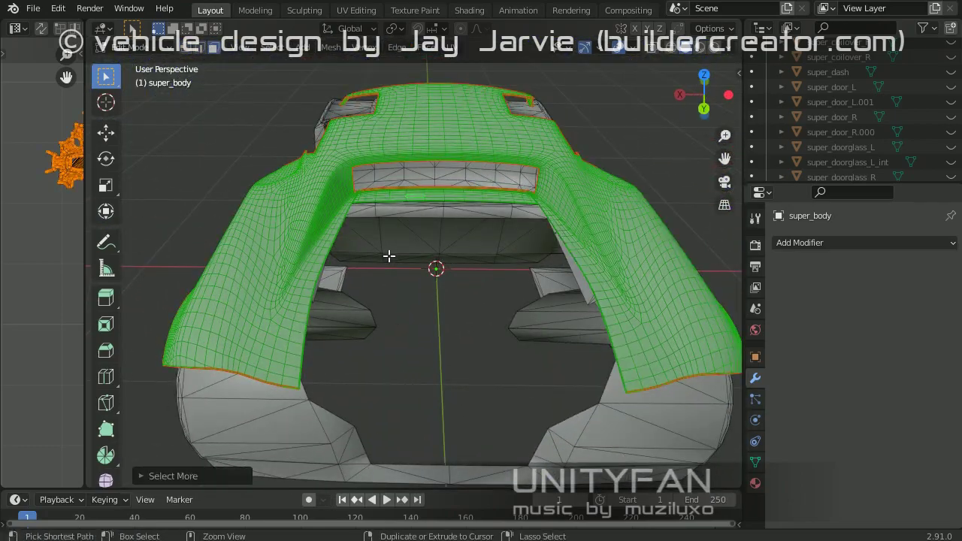
pyautogui.press('p')
pyautogui.moveTo(571, 251); pyautogui.dragTo(388, 329, button='middle')
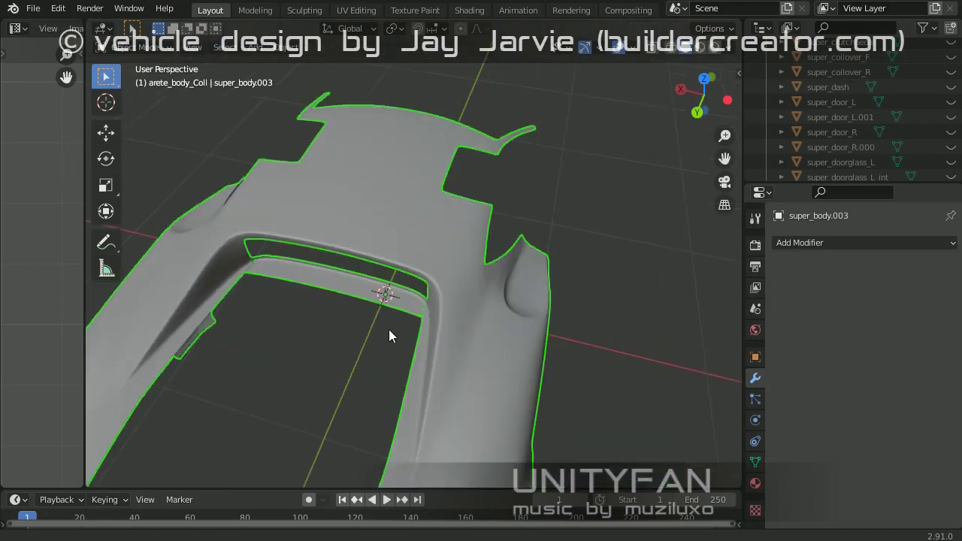
pyautogui.scroll(4, 408, 279)
pyautogui.scroll(-4, 443, 230)
# Step: Select and delete the extra faces on the new panel
pyautogui.click(484, 210)
pyautogui.press('ctrl+KP_Add')
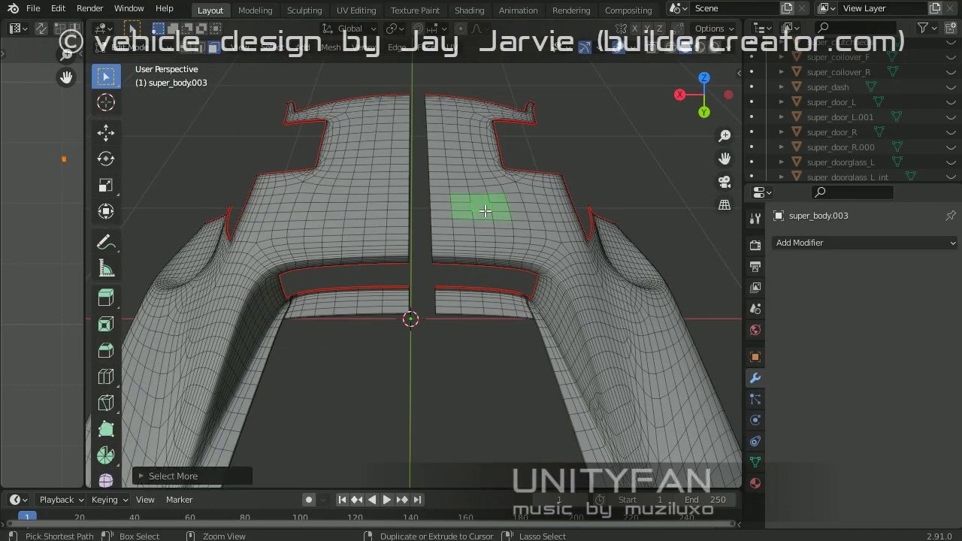
pyautogui.click(472, 296)
pyautogui.scroll(5, 398, 236)
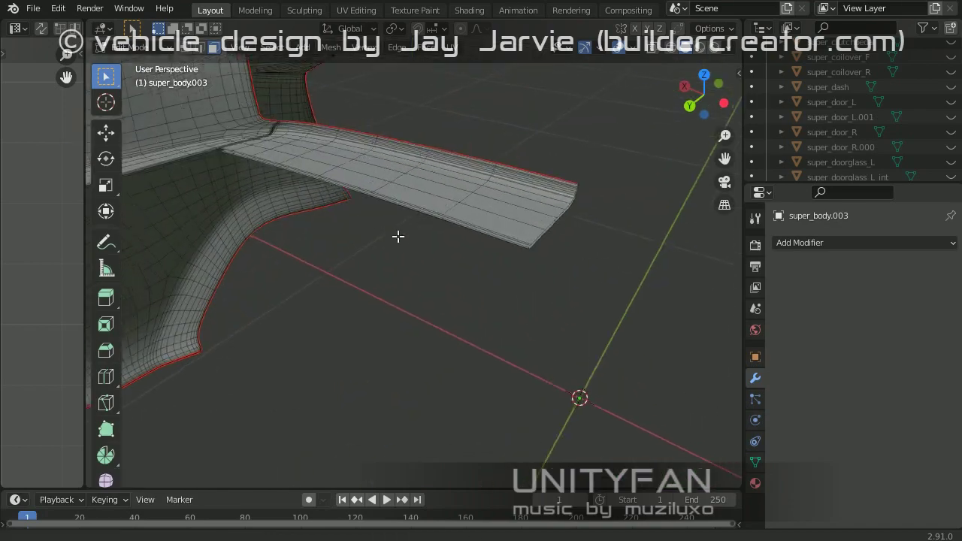
# Step: Select the panel's bottom edge along a path to its straight end
pyautogui.moveTo(397, 230)
pyautogui.mouseDown(button='middle')
pyautogui.moveTo(388, 270)
pyautogui.moveTo(256, 152)
pyautogui.mouseUp(button='middle')
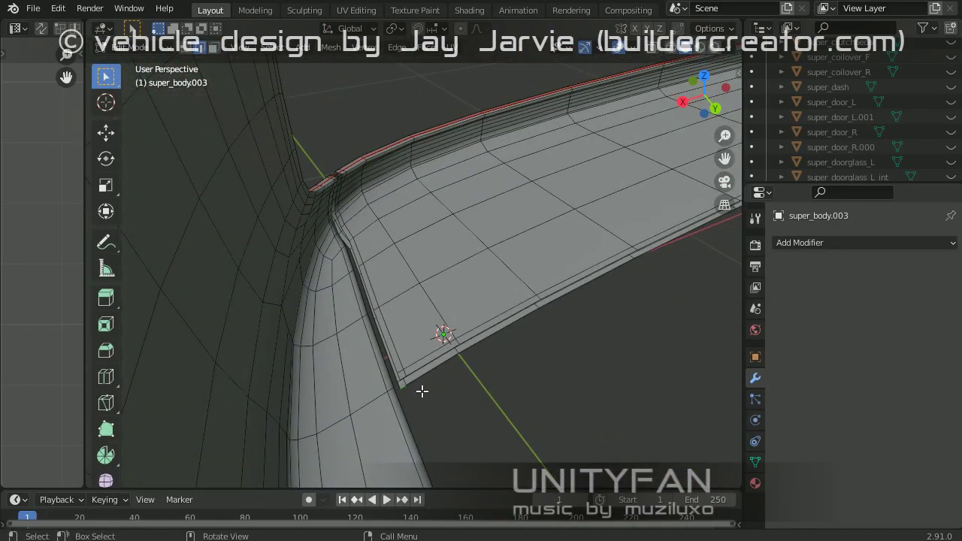
pyautogui.scroll(-4, 414, 398)
pyautogui.keyDown('ctrl'); pyautogui.click(360, 392); pyautogui.keyUp('ctrl')
pyautogui.scroll(4, 446, 323)
pyautogui.keyDown('shift'); pyautogui.moveTo(446, 323); pyautogui.dragTo(451, 373, button='middle'); pyautogui.keyUp('shift')
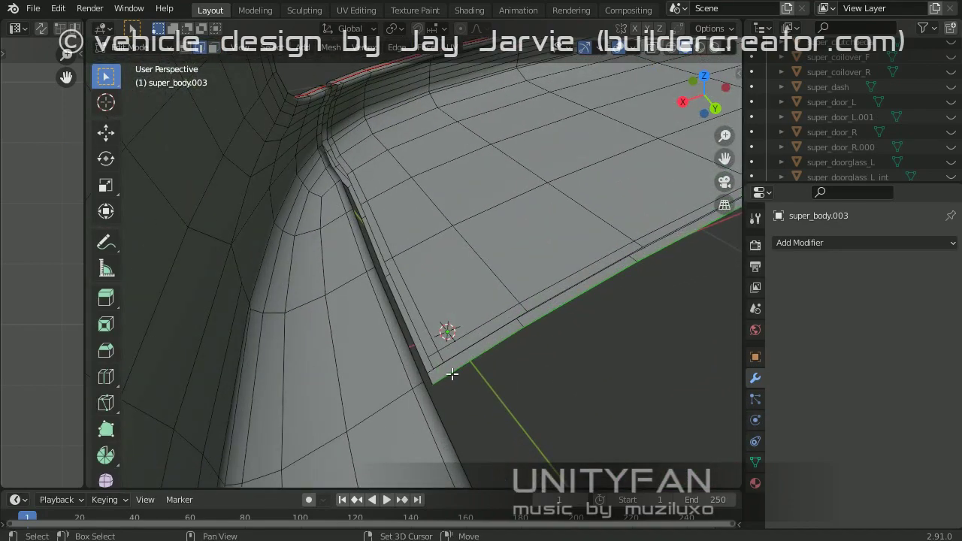
pyautogui.moveTo(440, 418)
pyautogui.keyDown('shift'); pyautogui.mouseDown(button='middle')
pyautogui.moveTo(498, 308)
pyautogui.moveTo(462, 300)
pyautogui.moveTo(449, 275)
pyautogui.mouseUp(button='middle'); pyautogui.keyUp('shift')
pyautogui.scroll(-3, 540, 359)
pyautogui.scroll(5, 423, 288)
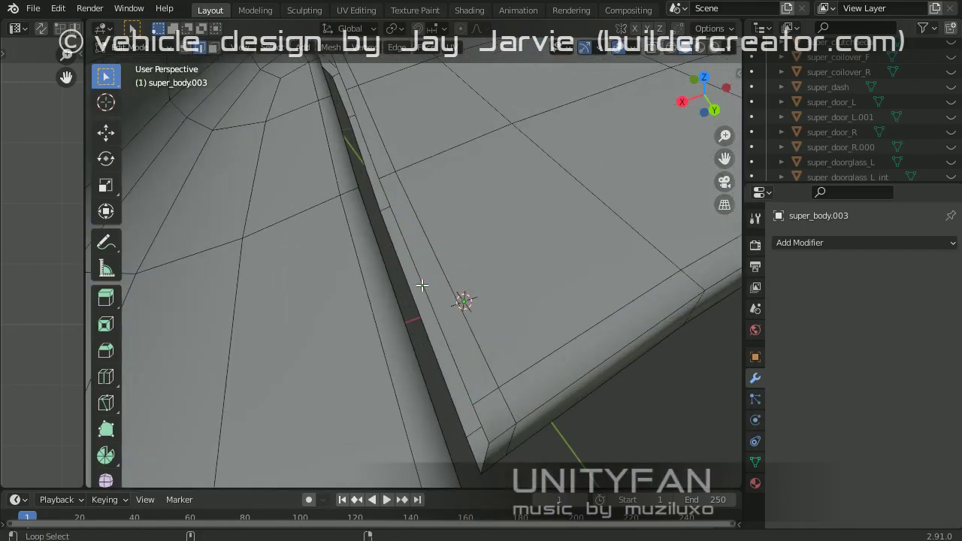
# Step: Turn on X-ray to check hidden edges, then leave Edit Mode
pyautogui.hotkey('alt', 'z')
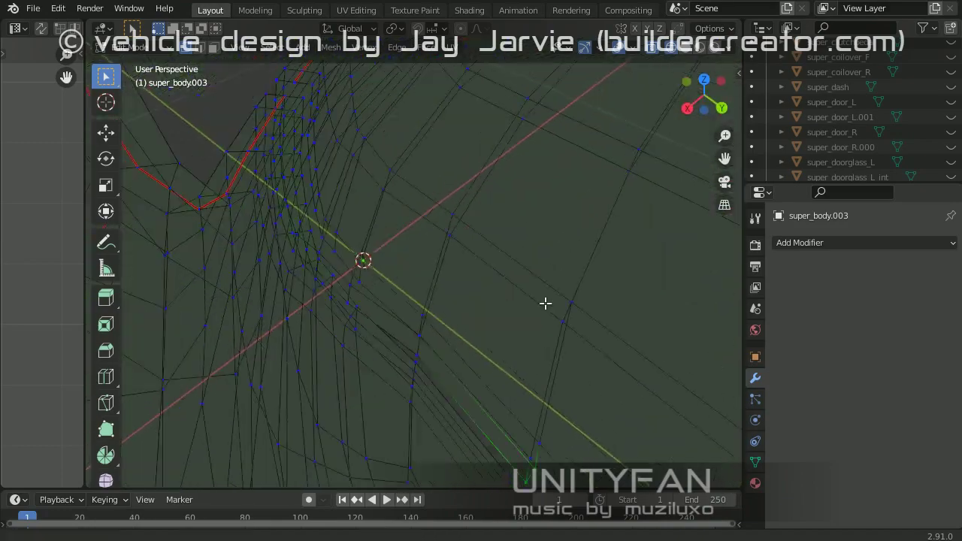
pyautogui.scroll(-4, 503, 418)
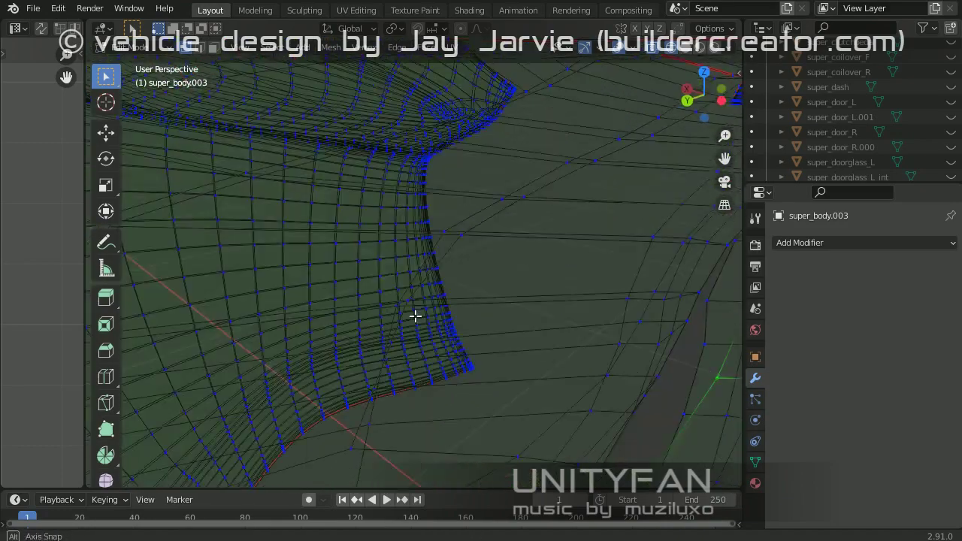
pyautogui.moveTo(413, 318); pyautogui.dragTo(368, 273, button='middle')
pyautogui.scroll(5, 419, 323)
pyautogui.moveTo(470, 363)
pyautogui.mouseDown(button='middle')
pyautogui.moveTo(438, 307)
pyautogui.moveTo(455, 302)
pyautogui.moveTo(382, 299)
pyautogui.moveTo(363, 341)
pyautogui.moveTo(427, 315)
pyautogui.moveTo(398, 275)
pyautogui.moveTo(418, 308)
pyautogui.moveTo(498, 298)
pyautogui.mouseUp(button='middle')
pyautogui.press('Tab')
pyautogui.scroll(-5, 386, 285)
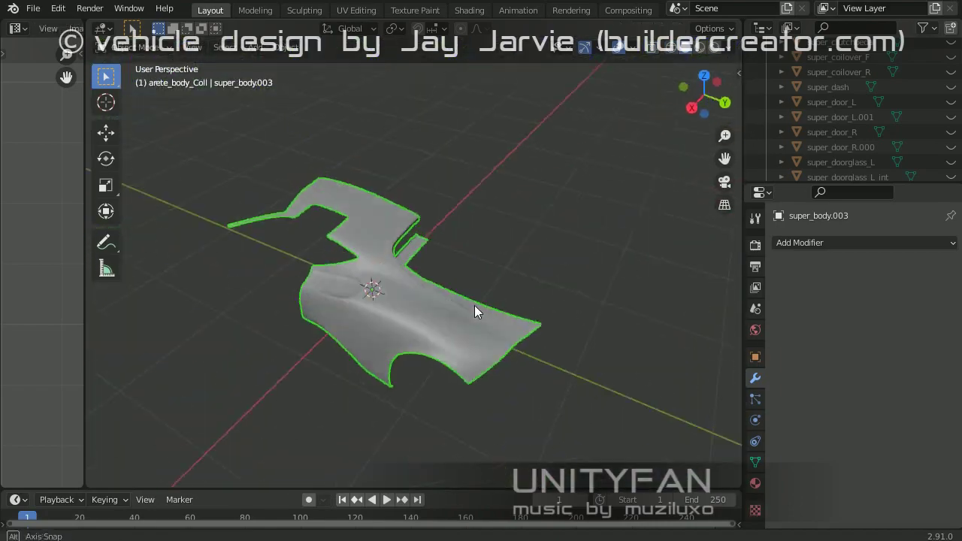
pyautogui.scroll(5, 836, 115)
pyautogui.click(819, 242)
pyautogui.click(658, 392)
pyautogui.hotkey('ctrl', 'a')
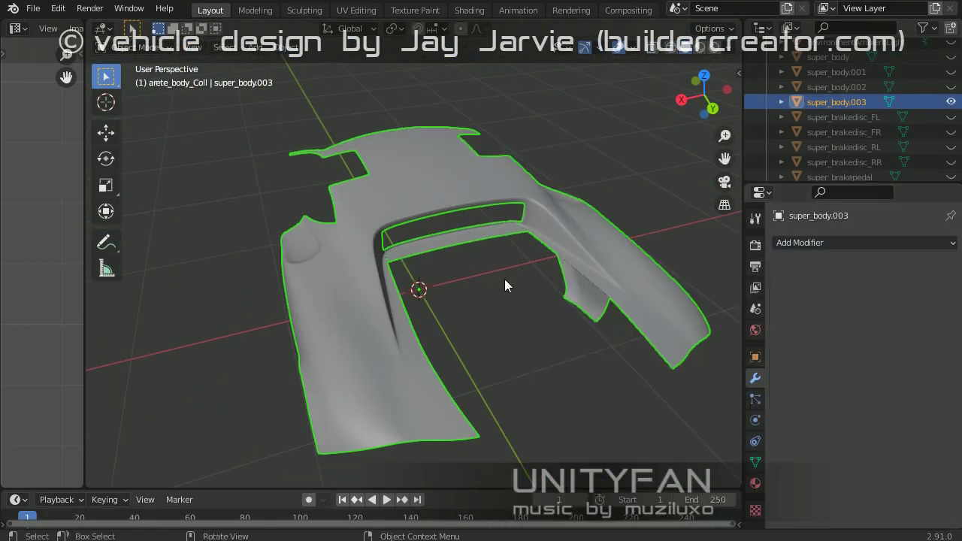
pyautogui.moveTo(588, 271); pyautogui.dragTo(549, 281, button='middle')
pyautogui.click(550, 281)
pyautogui.click(477, 215)
pyautogui.moveTo(478, 216)
pyautogui.mouseDown(button='middle')
pyautogui.moveTo(484, 195)
pyautogui.moveTo(449, 190)
pyautogui.moveTo(476, 168)
pyautogui.moveTo(393, 223)
pyautogui.moveTo(367, 356)
pyautogui.moveTo(378, 319)
pyautogui.moveTo(262, 270)
pyautogui.mouseUp(button='middle')
pyautogui.press('h')
pyautogui.click(476, 169)
pyautogui.click(393, 223)
pyautogui.click(367, 357)
pyautogui.keyDown('shift'); pyautogui.click(378, 318); pyautogui.keyUp('shift')
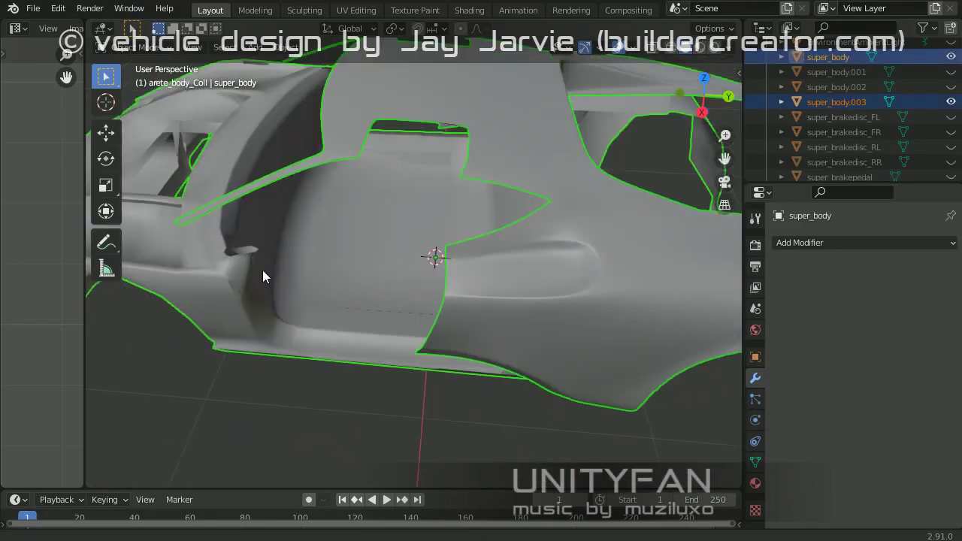
pyautogui.hotkey('shift', 'h')
pyautogui.moveTo(328, 282)
pyautogui.mouseDown(button='middle')
pyautogui.moveTo(223, 195)
pyautogui.moveTo(403, 268)
pyautogui.moveTo(439, 246)
pyautogui.mouseUp(button='middle')
pyautogui.click(402, 267)
pyautogui.scroll(3, 407, 236)
pyautogui.click(407, 236)
pyautogui.press('Tab')
pyautogui.scroll(2, 439, 246)
pyautogui.moveTo(278, 298); pyautogui.dragTo(375, 214, button='middle')
pyautogui.keyDown('alt'); pyautogui.click(375, 214); pyautogui.keyUp('alt')
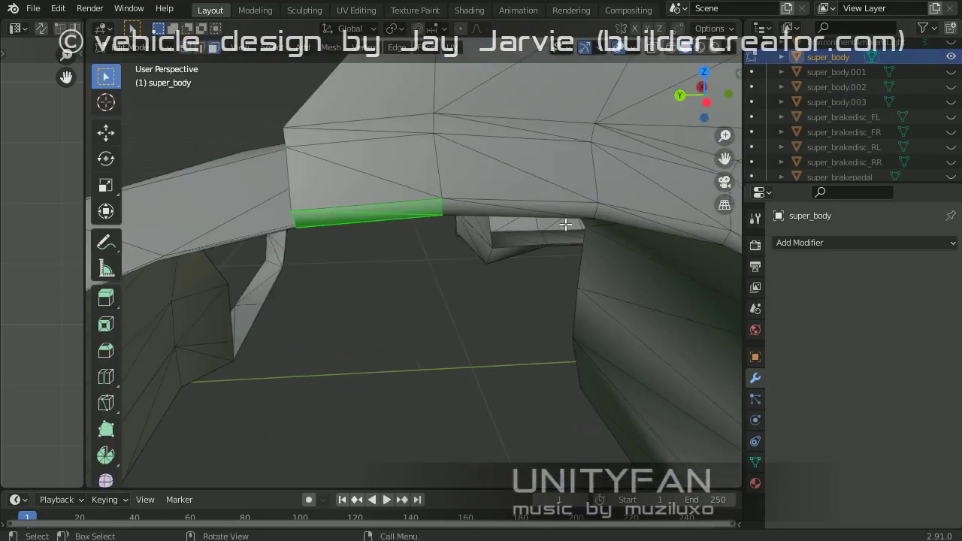
pyautogui.moveTo(566, 223)
pyautogui.mouseDown(button='middle')
pyautogui.moveTo(485, 204)
pyautogui.moveTo(521, 195)
pyautogui.mouseUp(button='middle')
pyautogui.scroll(3, 293, 132)
pyautogui.scroll(2, 577, 262)
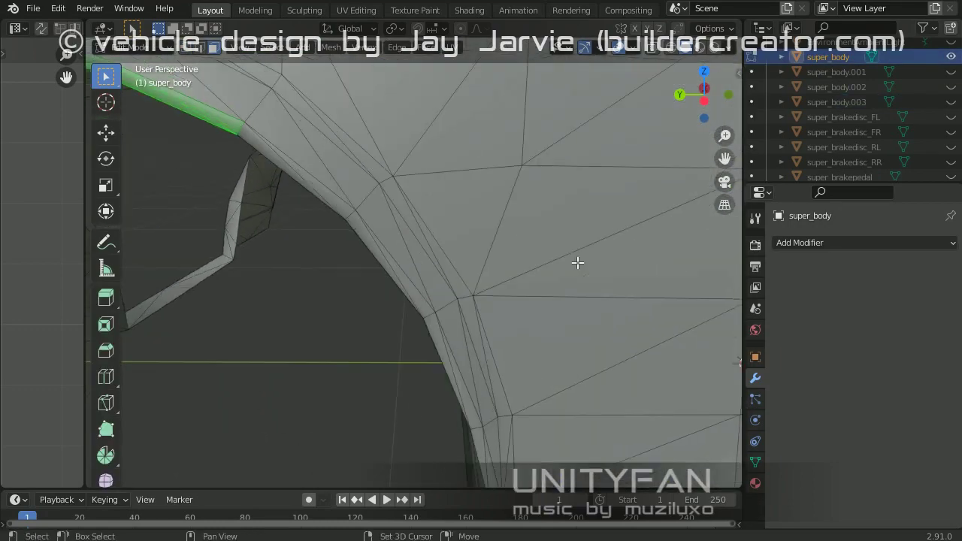
pyautogui.keyDown('shift'); pyautogui.moveTo(161, 96); pyautogui.dragTo(251, 121, button='middle'); pyautogui.keyUp('shift')
pyautogui.moveTo(474, 276)
pyautogui.keyDown('shift'); pyautogui.mouseDown(button='middle')
pyautogui.moveTo(416, 281)
pyautogui.moveTo(444, 286)
pyautogui.moveTo(452, 314)
pyautogui.mouseUp(button='middle'); pyautogui.keyUp('shift')
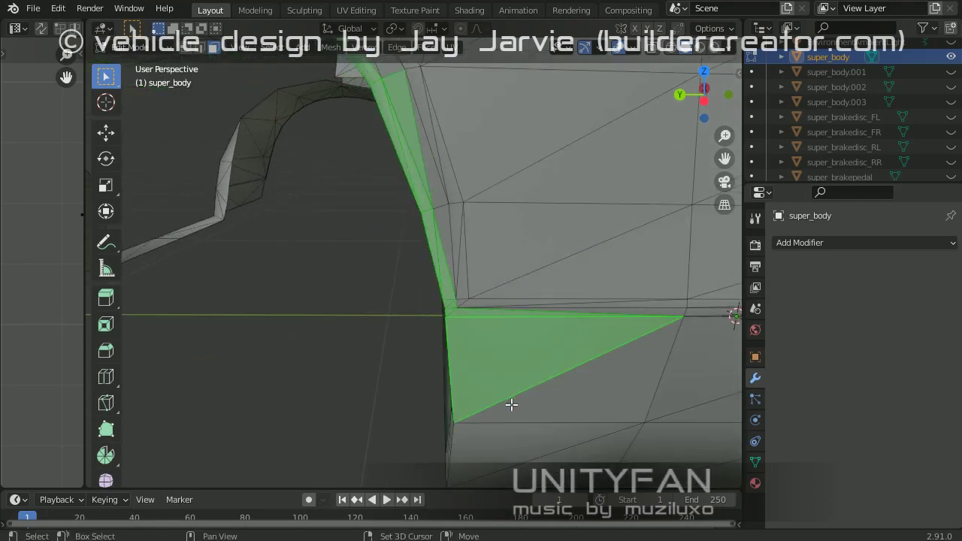
pyautogui.scroll(-8, 498, 251)
pyautogui.scroll(4, 492, 323)
pyautogui.scroll(3, 456, 350)
pyautogui.scroll(3, 479, 242)
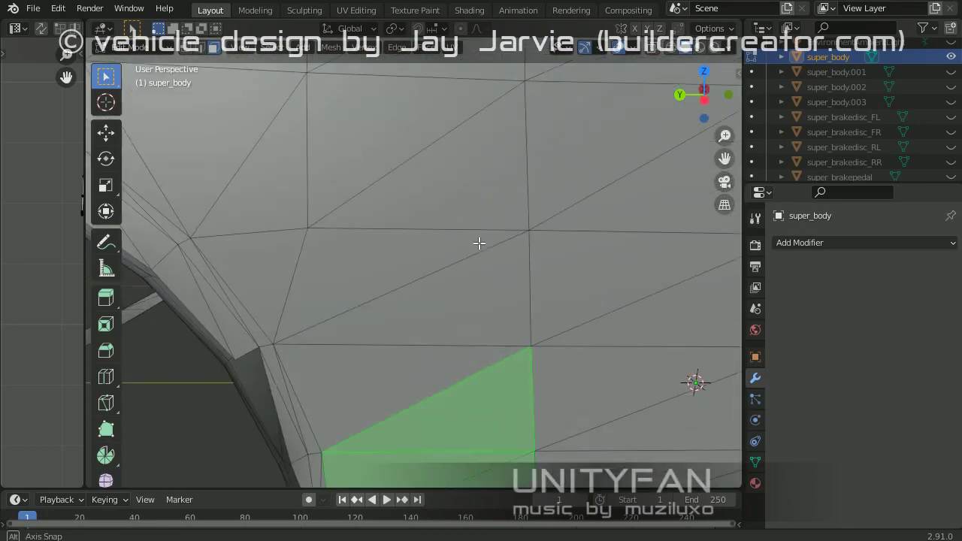
pyautogui.moveTo(479, 243); pyautogui.dragTo(403, 161, button='middle')
pyautogui.scroll(-5, 414, 388)
pyautogui.scroll(4, 473, 240)
pyautogui.scroll(2, 461, 397)
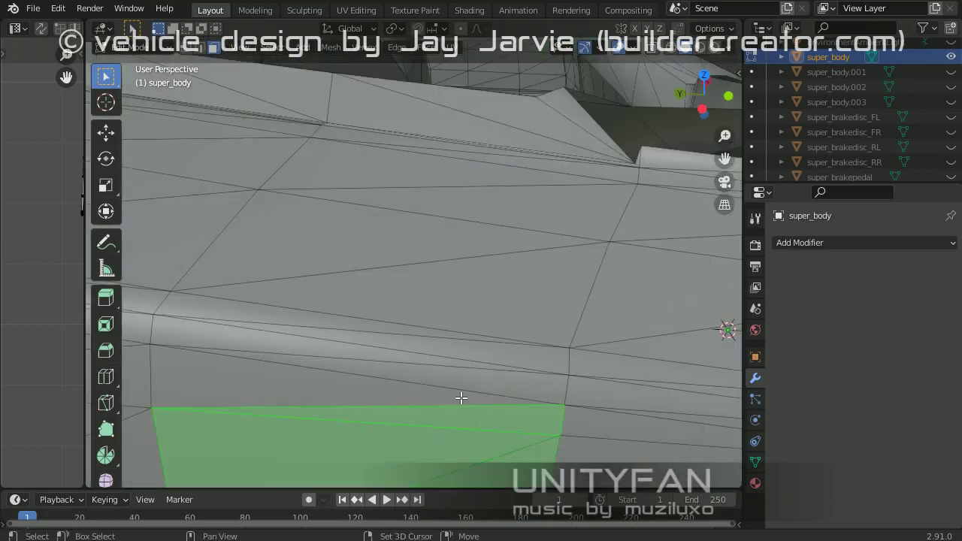
pyautogui.moveTo(440, 349)
pyautogui.mouseDown(button='middle')
pyautogui.moveTo(472, 318)
pyautogui.moveTo(436, 328)
pyautogui.mouseUp(button='middle')
pyautogui.scroll(-2, 473, 318)
pyautogui.scroll(3, 611, 239)
pyautogui.moveTo(428, 245)
pyautogui.mouseDown(button='middle')
pyautogui.moveTo(442, 294)
pyautogui.moveTo(524, 294)
pyautogui.moveTo(300, 318)
pyautogui.mouseUp(button='middle')
pyautogui.moveTo(345, 399)
pyautogui.mouseDown(button='middle')
pyautogui.moveTo(279, 369)
pyautogui.moveTo(441, 300)
pyautogui.moveTo(365, 274)
pyautogui.moveTo(456, 263)
pyautogui.mouseUp(button='middle')
pyautogui.click(297, 346)
pyautogui.press('ctrl+KP_Add')
pyautogui.moveTo(326, 248); pyautogui.dragTo(354, 282, button='middle')
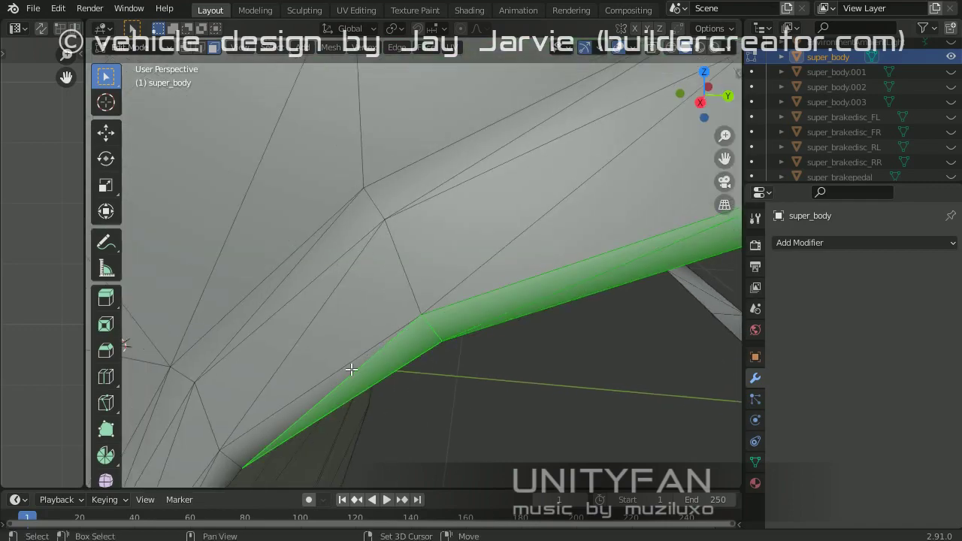
pyautogui.moveTo(351, 369)
pyautogui.mouseDown(button='middle')
pyautogui.moveTo(480, 165)
pyautogui.moveTo(384, 336)
pyautogui.mouseUp(button='middle')
pyautogui.moveTo(369, 301); pyautogui.dragTo(398, 366, button='middle')
pyautogui.keyDown('ctrl'); pyautogui.click(369, 423); pyautogui.keyUp('ctrl')
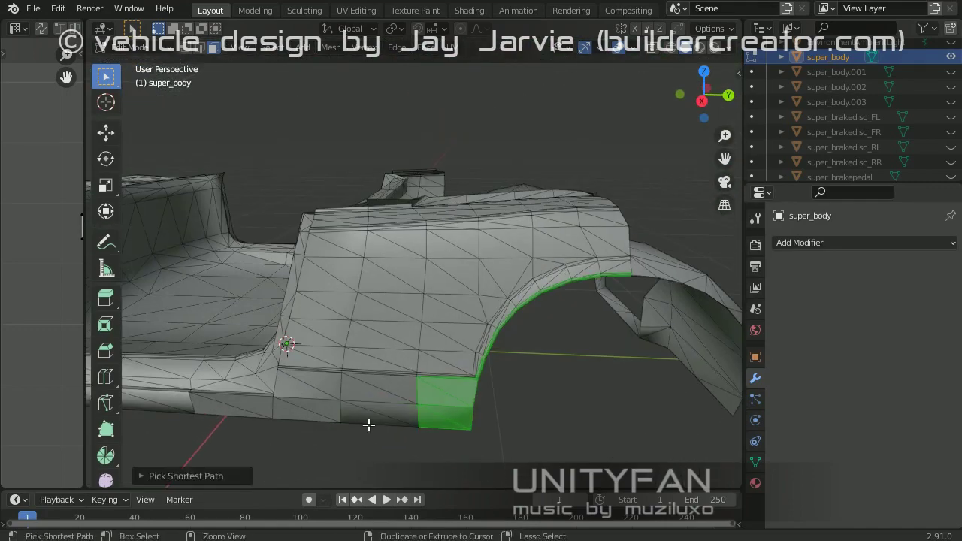
pyautogui.moveTo(369, 423); pyautogui.dragTo(268, 380, button='middle')
pyautogui.scroll(5, 444, 369)
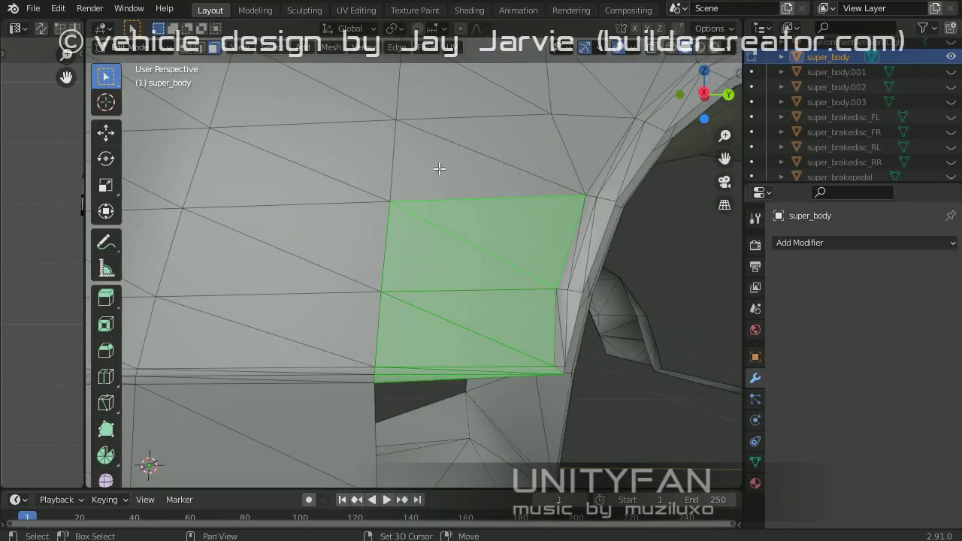
pyautogui.moveTo(439, 168)
pyautogui.mouseDown(button='middle')
pyautogui.moveTo(448, 352)
pyautogui.moveTo(436, 346)
pyautogui.mouseUp(button='middle')
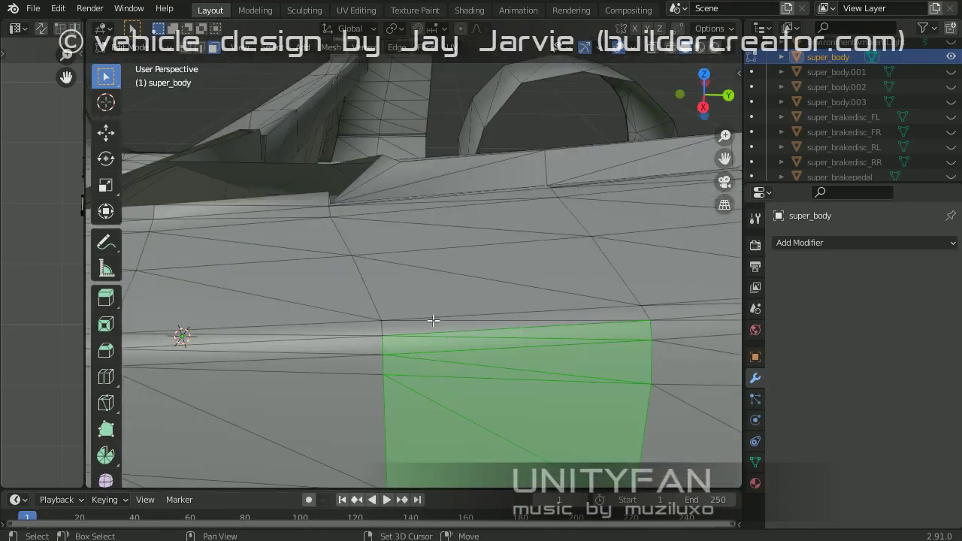
pyautogui.moveTo(396, 228); pyautogui.dragTo(318, 276, button='middle')
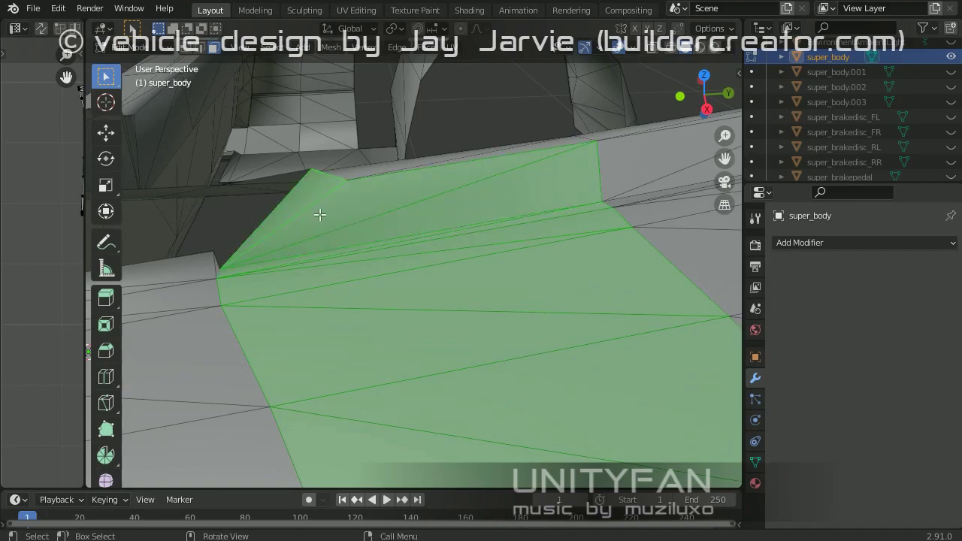
pyautogui.moveTo(319, 215)
pyautogui.mouseDown(button='middle')
pyautogui.moveTo(416, 320)
pyautogui.moveTo(408, 214)
pyautogui.moveTo(382, 278)
pyautogui.moveTo(530, 370)
pyautogui.mouseUp(button='middle')
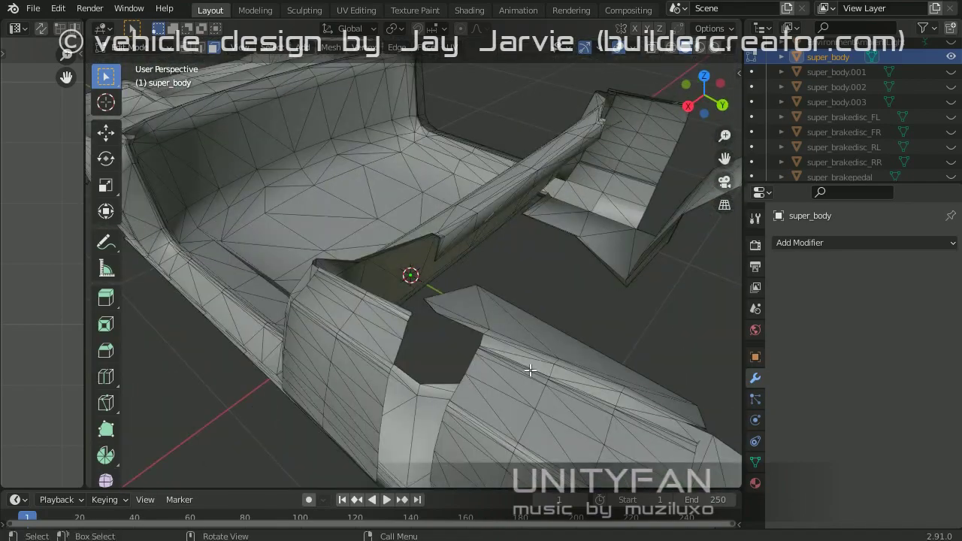
pyautogui.press('l')
pyautogui.scroll(-3, 530, 370)
pyautogui.press('Tab')
# Step: Select the car body pieces, including super_body.003 and the main body
pyautogui.moveTo(474, 344)
pyautogui.mouseDown(button='middle')
pyautogui.moveTo(550, 400)
pyautogui.moveTo(496, 347)
pyautogui.moveTo(416, 374)
pyautogui.mouseUp(button='middle')
pyautogui.click(496, 347)
pyautogui.scroll(4, 447, 350)
pyautogui.click(446, 349)
pyautogui.click(350, 381)
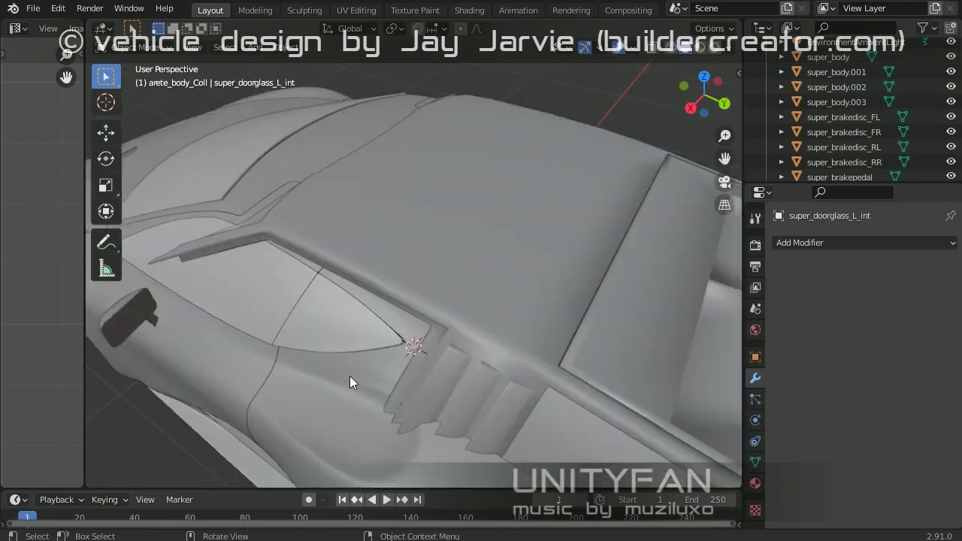
pyautogui.click(295, 344)
pyautogui.moveTo(349, 375)
pyautogui.mouseDown(button='middle')
pyautogui.moveTo(295, 344)
pyautogui.moveTo(326, 370)
pyautogui.mouseUp(button='middle')
pyautogui.click(326, 370)
pyautogui.keyDown('shift'); pyautogui.click(326, 369); pyautogui.keyUp('shift')
# Step: Select the tailgate and the louvred vent piece at the car's rear
pyautogui.moveTo(497, 414); pyautogui.dragTo(544, 303, button='middle')
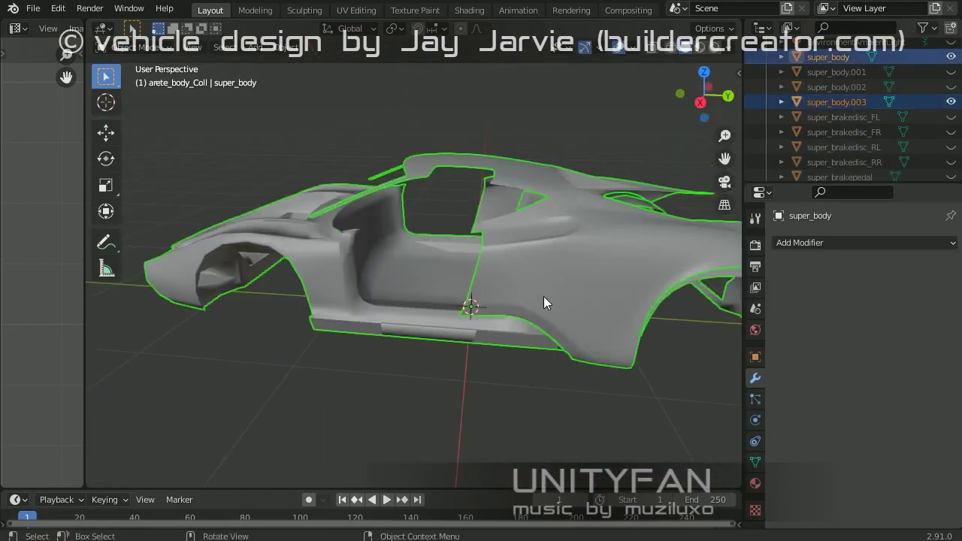
pyautogui.click(387, 307)
pyautogui.moveTo(387, 307)
pyautogui.mouseDown(button='middle')
pyautogui.moveTo(428, 346)
pyautogui.moveTo(537, 344)
pyautogui.mouseUp(button='middle')
pyautogui.click(536, 344)
pyautogui.scroll(5, 396, 321)
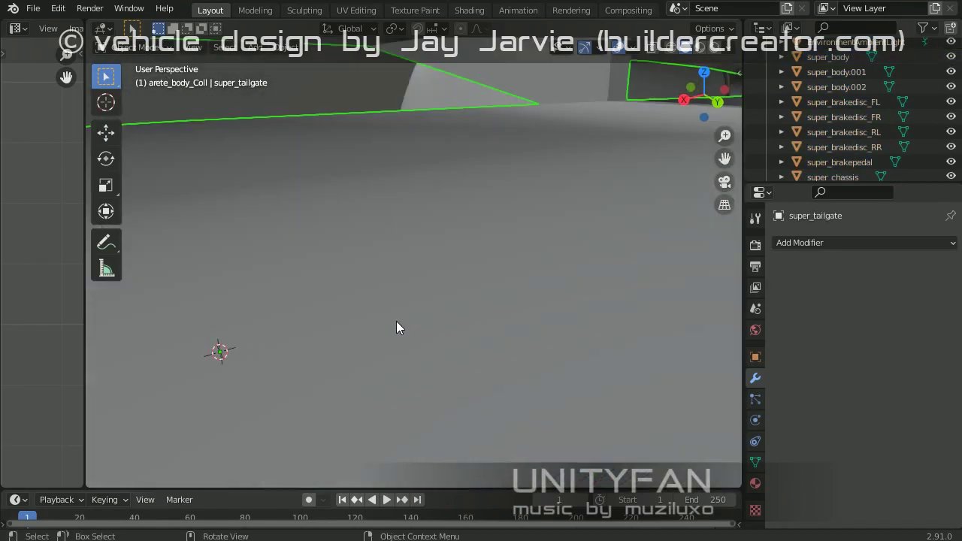
pyautogui.scroll(-3, 395, 321)
pyautogui.scroll(-3, 439, 354)
pyautogui.click(466, 294)
# Step: Isolate the pieces in local view and select the vent sheet in Edit Mode
pyautogui.press('KP_Divide')
pyautogui.press('Tab')
pyautogui.moveTo(529, 305); pyautogui.dragTo(376, 200, button='middle')
pyautogui.click(376, 200)
pyautogui.press('l')
pyautogui.moveTo(371, 243)
pyautogui.mouseDown(button='middle')
pyautogui.moveTo(504, 260)
pyautogui.moveTo(398, 272)
pyautogui.mouseUp(button='middle')
pyautogui.keyDown('alt'); pyautogui.click(399, 272); pyautogui.keyUp('alt')
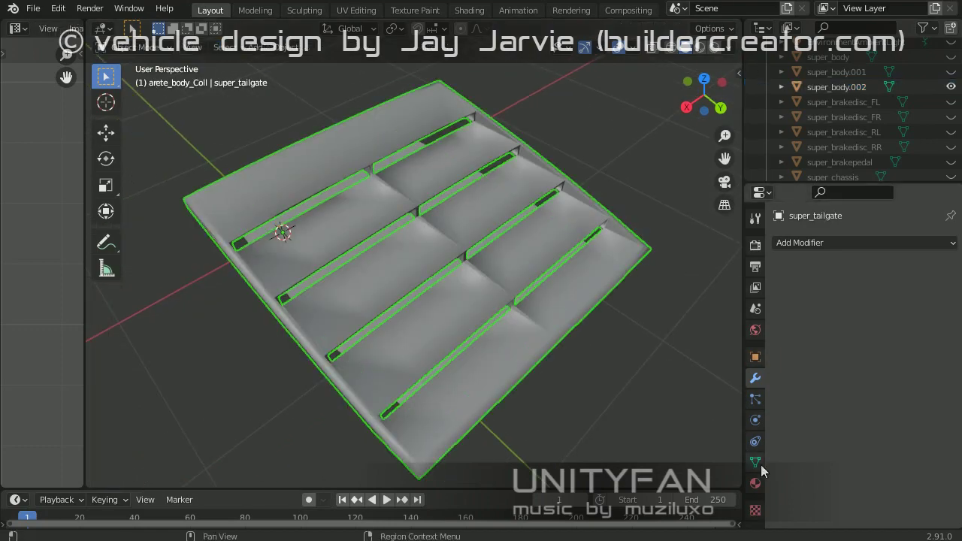
pyautogui.moveTo(447, 344); pyautogui.dragTo(524, 368, button='middle')
# Step: Widen the left area and select the super_body.002 panel and tailgate meshes
pyautogui.moveTo(85, 323); pyautogui.dragTo(319, 323)
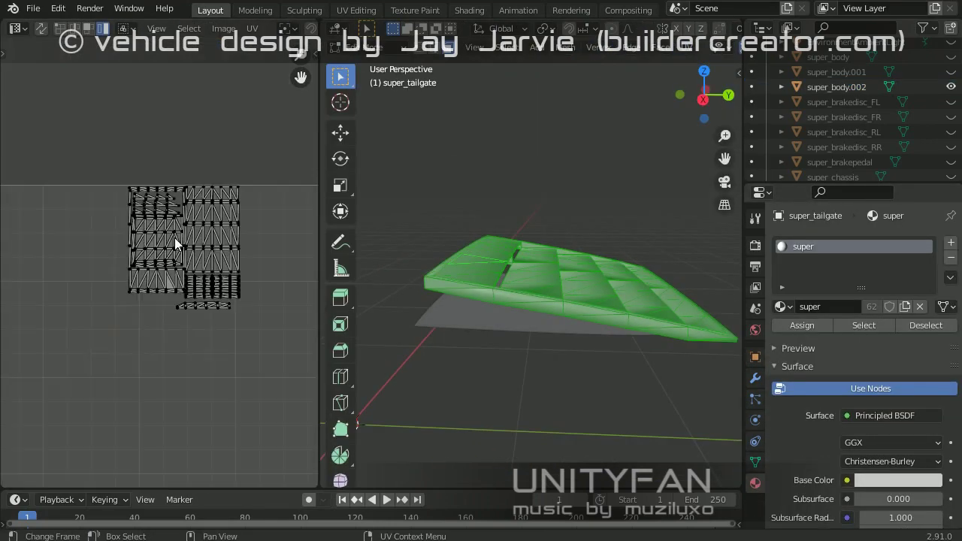
pyautogui.press('Tab')
pyautogui.click(465, 337)
pyautogui.press('Tab')
pyautogui.moveTo(592, 334)
pyautogui.mouseDown(button='middle')
pyautogui.moveTo(601, 351)
pyautogui.moveTo(521, 319)
pyautogui.mouseUp(button='middle')
pyautogui.scroll(-3, 520, 319)
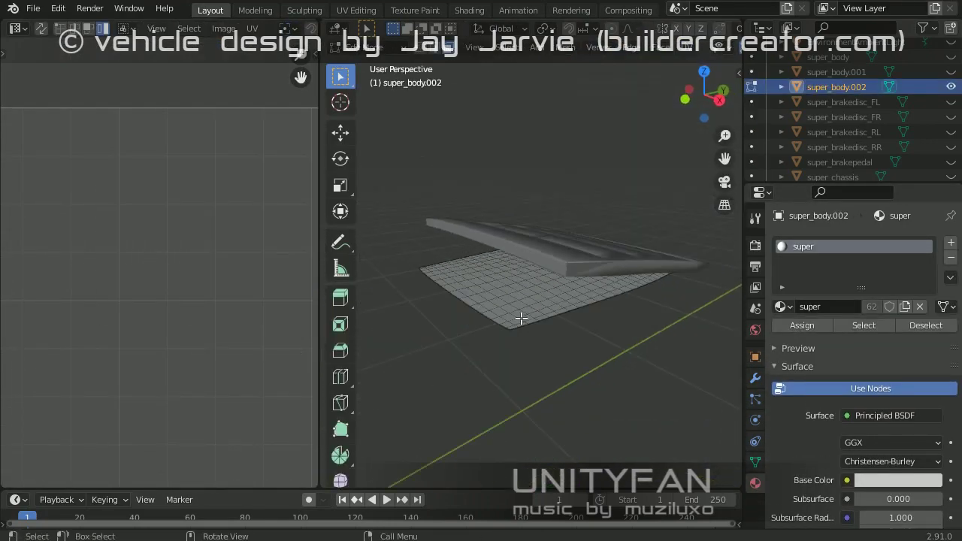
pyautogui.press('Tab')
pyautogui.click(590, 293)
pyautogui.moveTo(590, 293); pyautogui.dragTo(530, 313, button='middle')
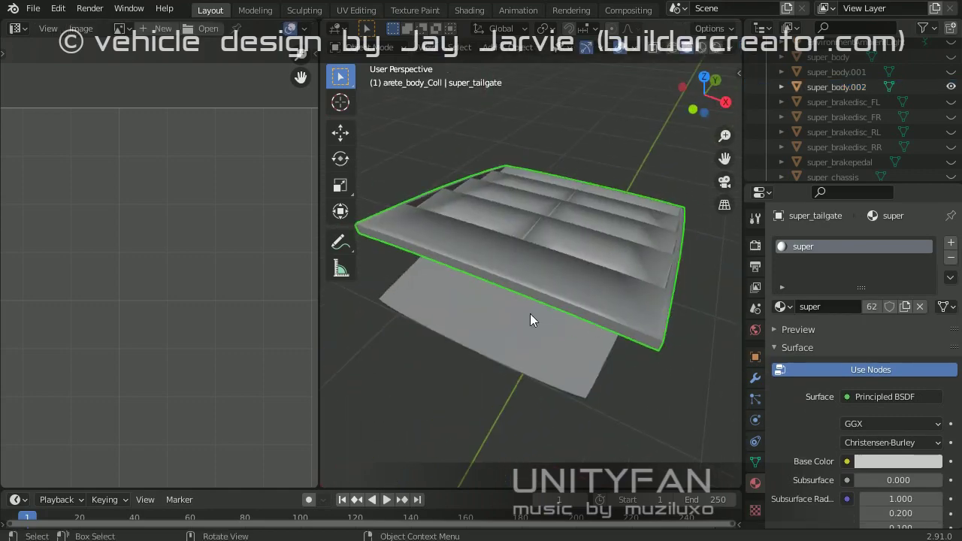
# Step: Load super_c.dds from the vehicle's super folder into the image editor
pyautogui.press('Tab')
pyautogui.click(204, 28)
pyautogui.doubleClick(388, 154)
pyautogui.doubleClick(387, 154)
pyautogui.scroll(-5, 466, 265)
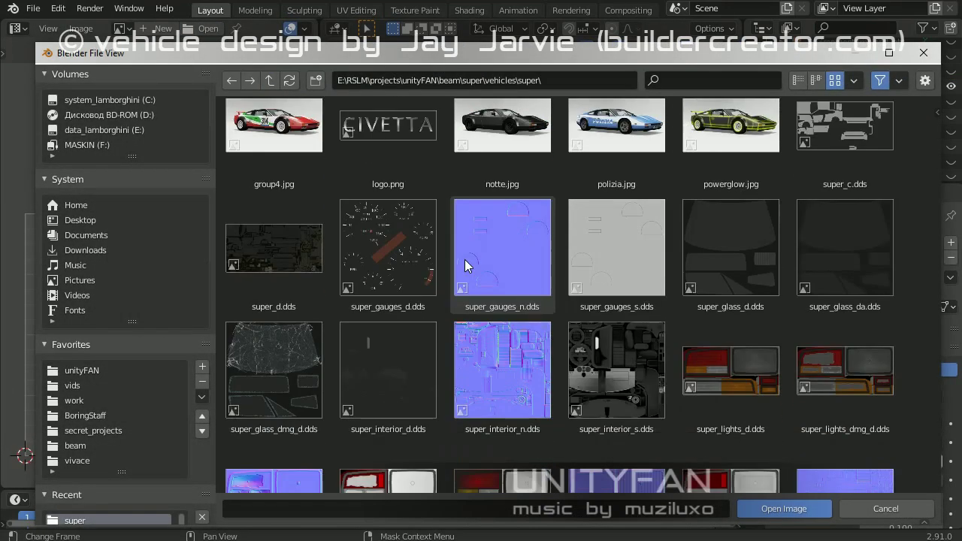
pyautogui.scroll(3, 466, 264)
pyautogui.click(841, 256)
pyautogui.click(783, 508)
pyautogui.scroll(3, 461, 337)
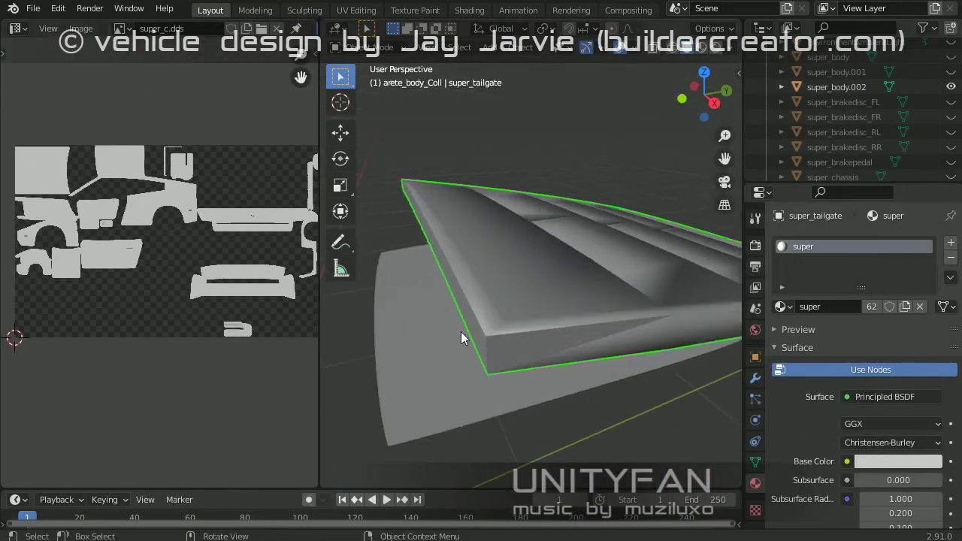
pyautogui.moveTo(462, 338)
pyautogui.mouseDown(button='middle')
pyautogui.moveTo(533, 342)
pyautogui.moveTo(515, 361)
pyautogui.moveTo(498, 328)
pyautogui.mouseUp(button='middle')
pyautogui.press('ctrl+KP_Add')
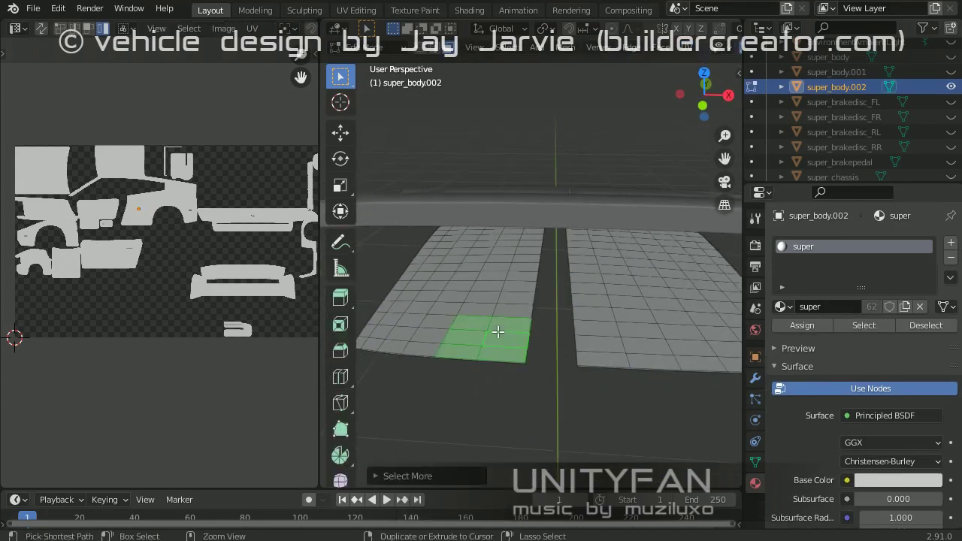
pyautogui.hotkey('ctrl', 'l')
pyautogui.press('x')
pyautogui.click(498, 331)
pyautogui.press('Tab')
pyautogui.click(755, 378)
pyautogui.click(864, 241)
pyautogui.click(651, 399)
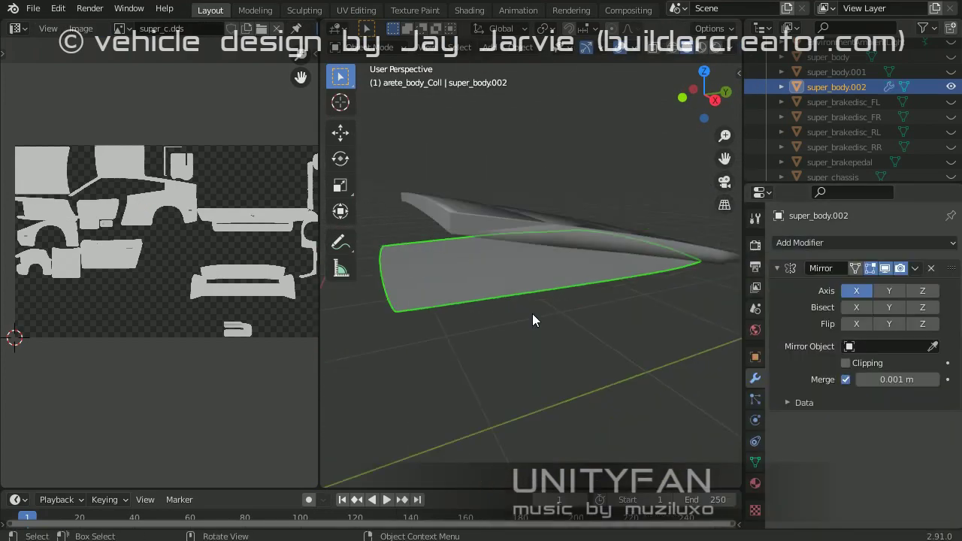
pyautogui.click(877, 241)
pyautogui.click(652, 483)
pyautogui.scroll(3, 600, 343)
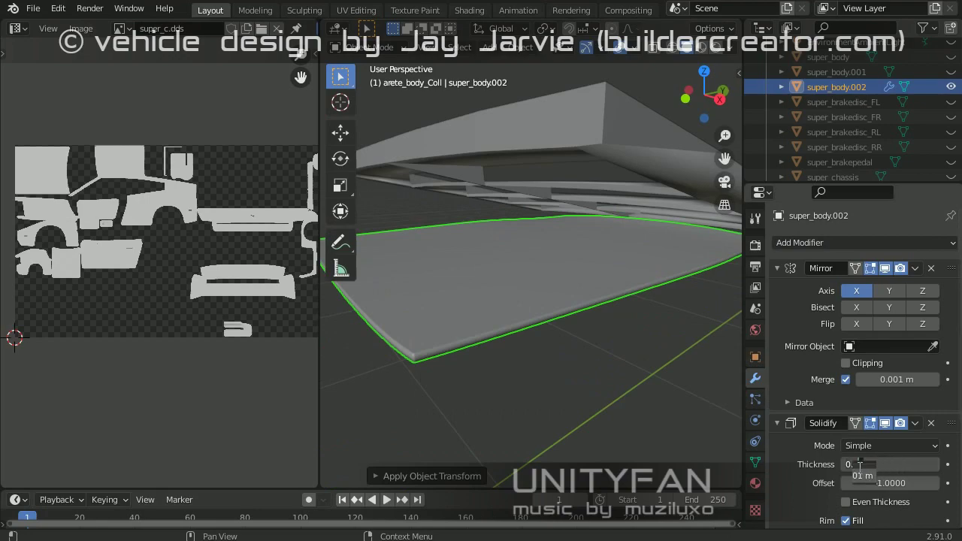
pyautogui.scroll(-3, 491, 216)
pyautogui.click(547, 273)
pyautogui.click(414, 247)
pyautogui.scroll(4, 414, 247)
pyautogui.press('Tab')
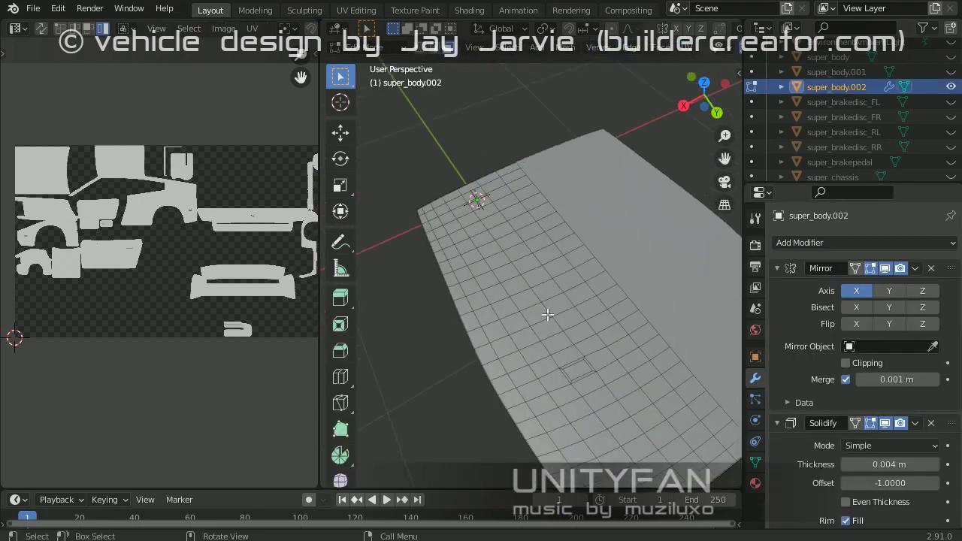
pyautogui.scroll(3, 478, 297)
pyautogui.scroll(-3, 541, 329)
pyautogui.moveTo(541, 318); pyautogui.dragTo(581, 306, button='middle')
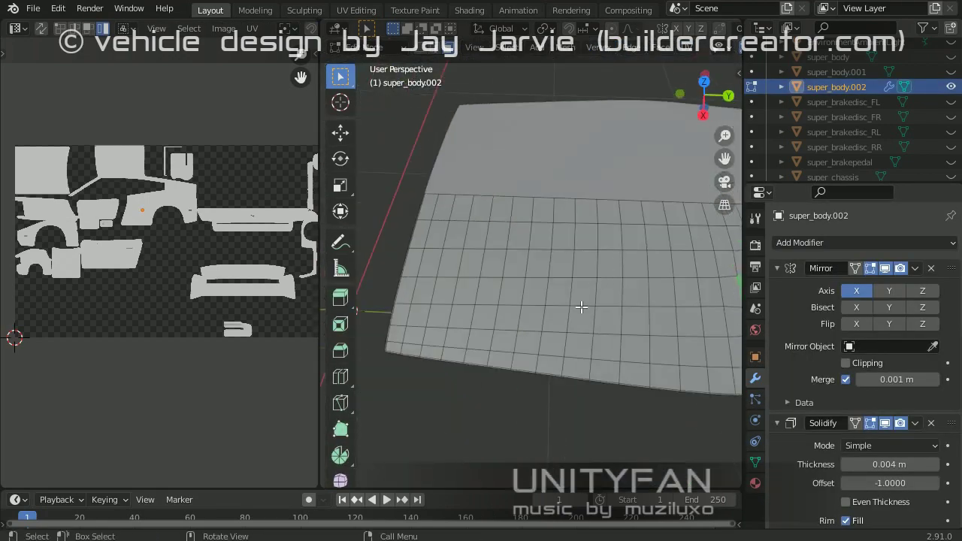
pyautogui.scroll(-2, 530, 273)
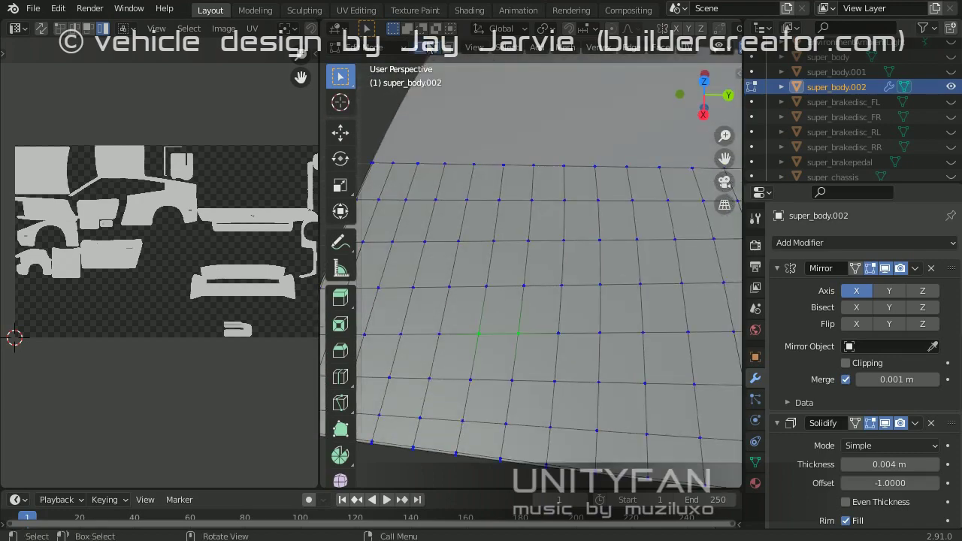
pyautogui.moveTo(524, 279)
pyautogui.mouseDown(button='middle')
pyautogui.moveTo(504, 236)
pyautogui.moveTo(521, 284)
pyautogui.mouseUp(button='middle')
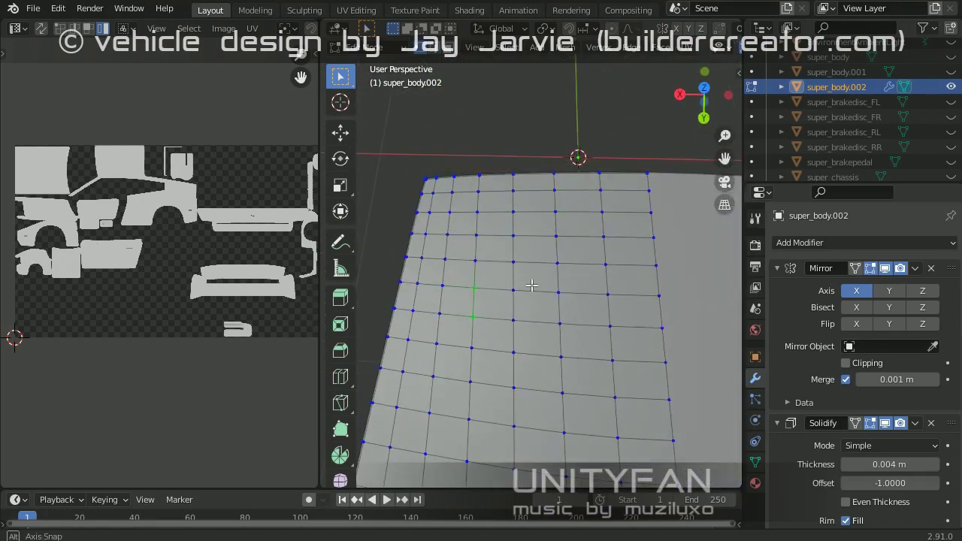
pyautogui.moveTo(656, 280); pyautogui.dragTo(513, 356, button='middle')
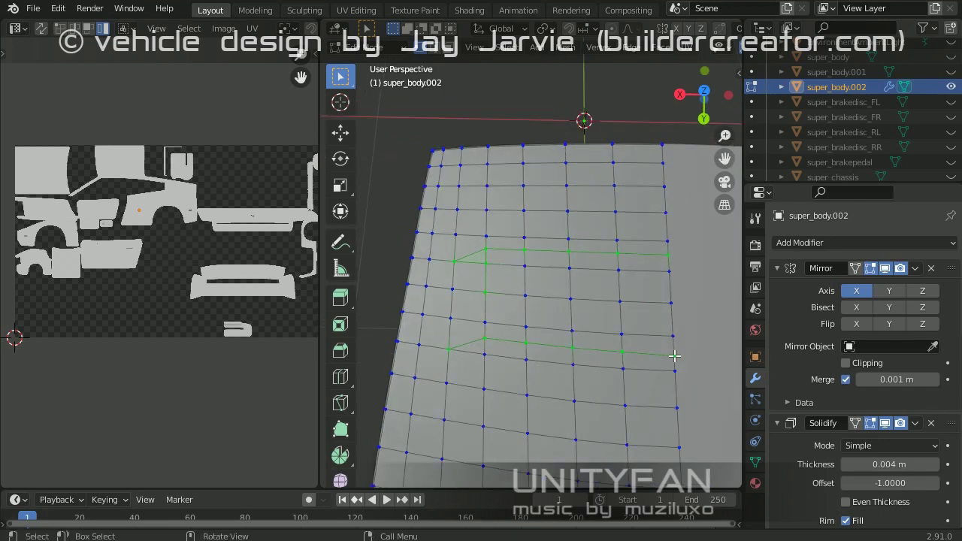
pyautogui.moveTo(674, 356)
pyautogui.mouseDown(button='middle')
pyautogui.moveTo(580, 348)
pyautogui.moveTo(609, 248)
pyautogui.mouseUp(button='middle')
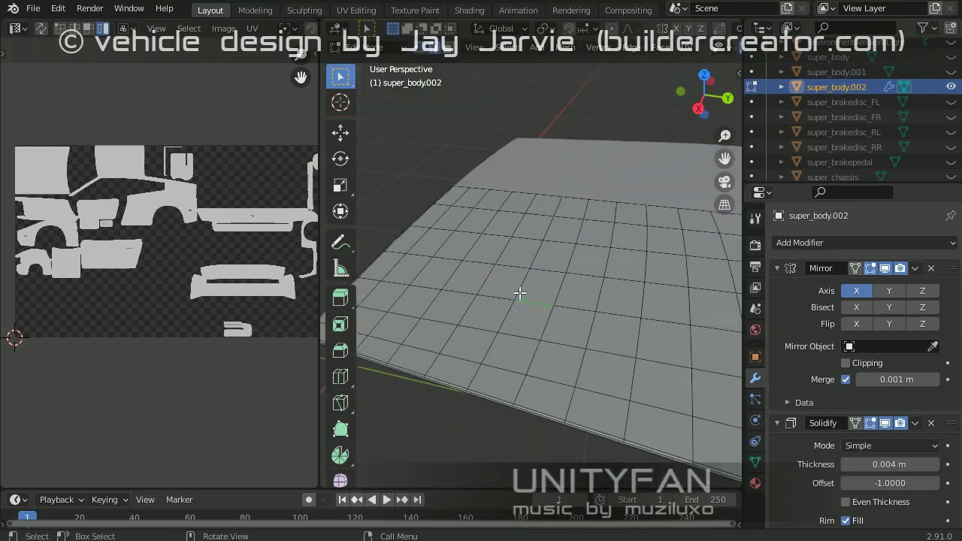
# Step: Select the face strips for the slat rows on the rear deck panel
pyautogui.moveTo(524, 258); pyautogui.dragTo(544, 293, button='middle')
pyautogui.keyDown('shift'); pyautogui.click(530, 304); pyautogui.keyUp('shift')
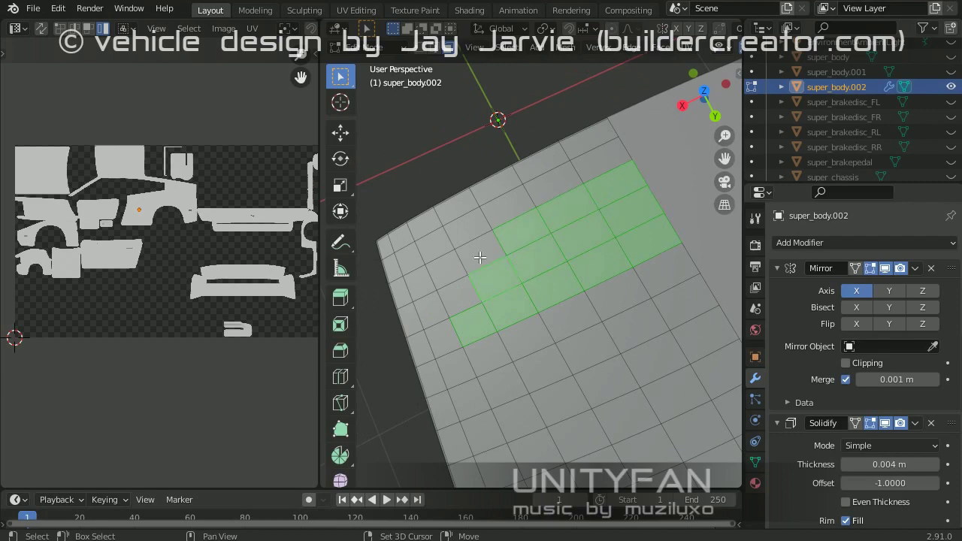
pyautogui.moveTo(487, 278)
pyautogui.mouseDown(button='middle')
pyautogui.moveTo(509, 283)
pyautogui.moveTo(539, 321)
pyautogui.moveTo(532, 207)
pyautogui.mouseUp(button='middle')
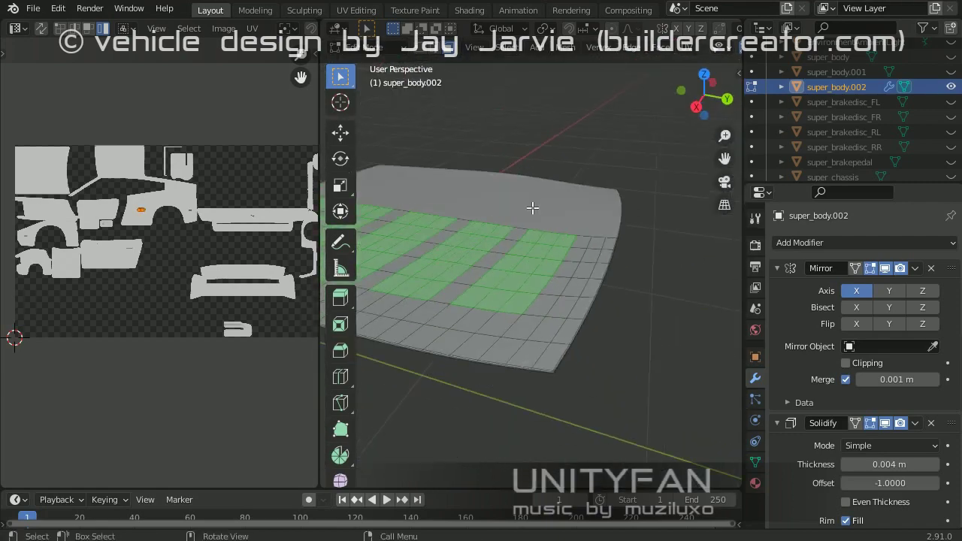
pyautogui.moveTo(520, 314); pyautogui.dragTo(339, 197, button='middle')
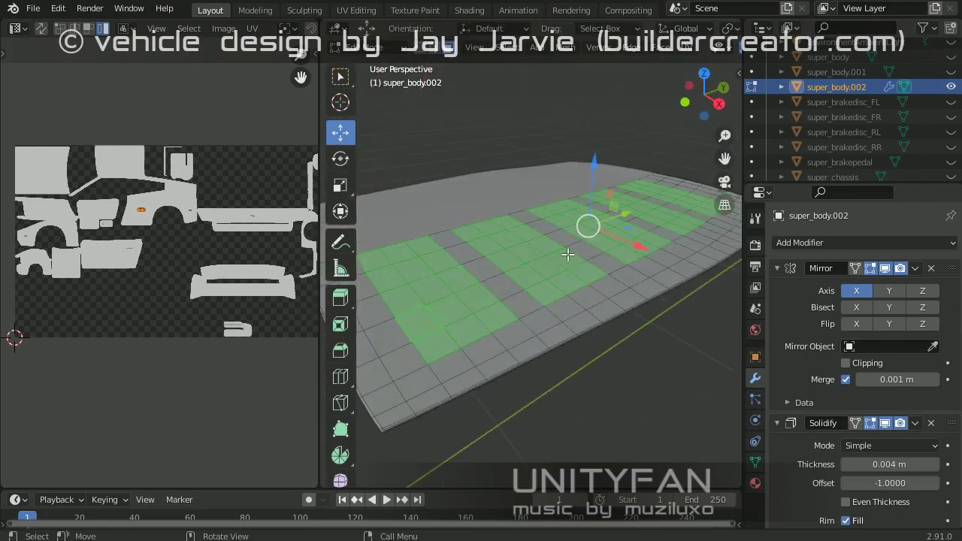
pyautogui.moveTo(323, 217); pyautogui.dragTo(133, 218)
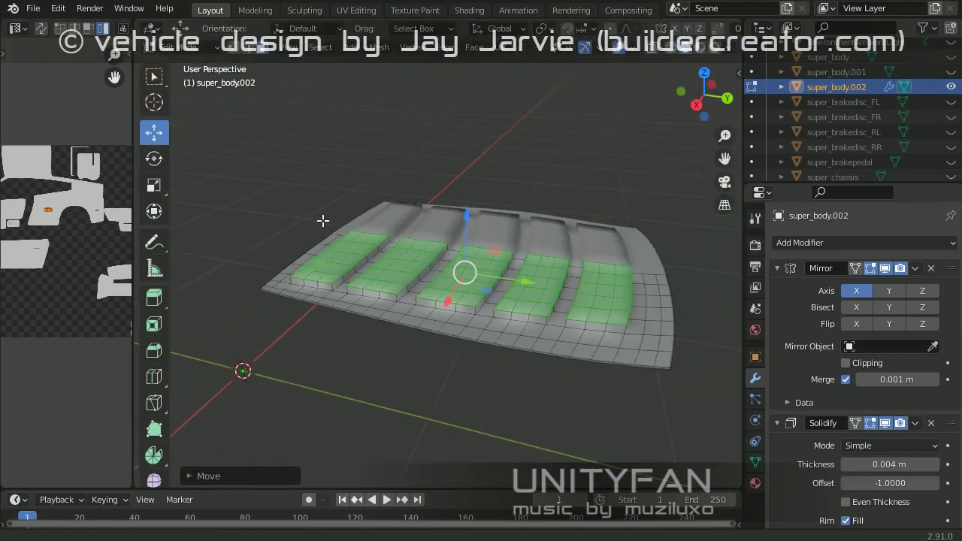
# Step: Set pivot to Individual Origins, then tilt and scale the raised slats into a slant
pyautogui.click(591, 33)
pyautogui.moveTo(489, 240); pyautogui.dragTo(475, 198, button='middle')
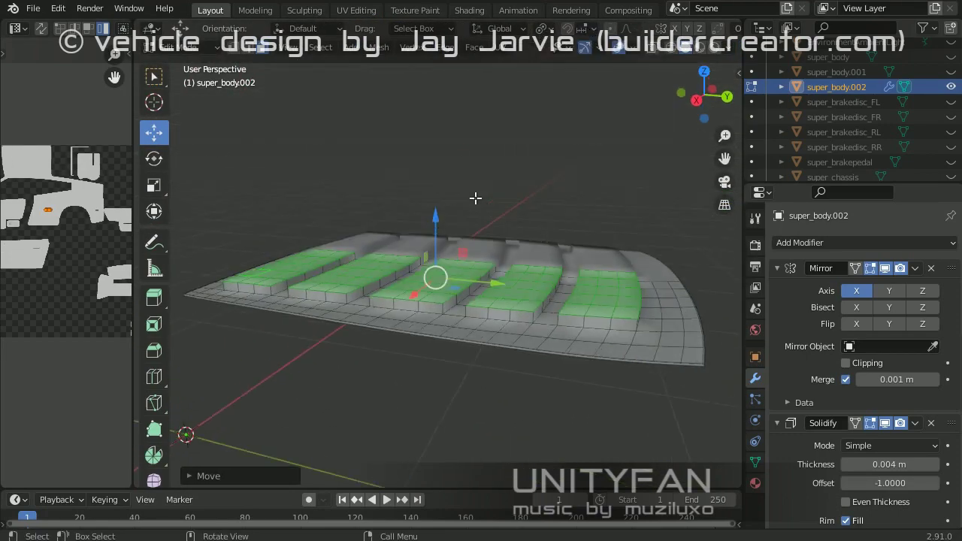
pyautogui.moveTo(404, 266); pyautogui.dragTo(187, 157, button='middle')
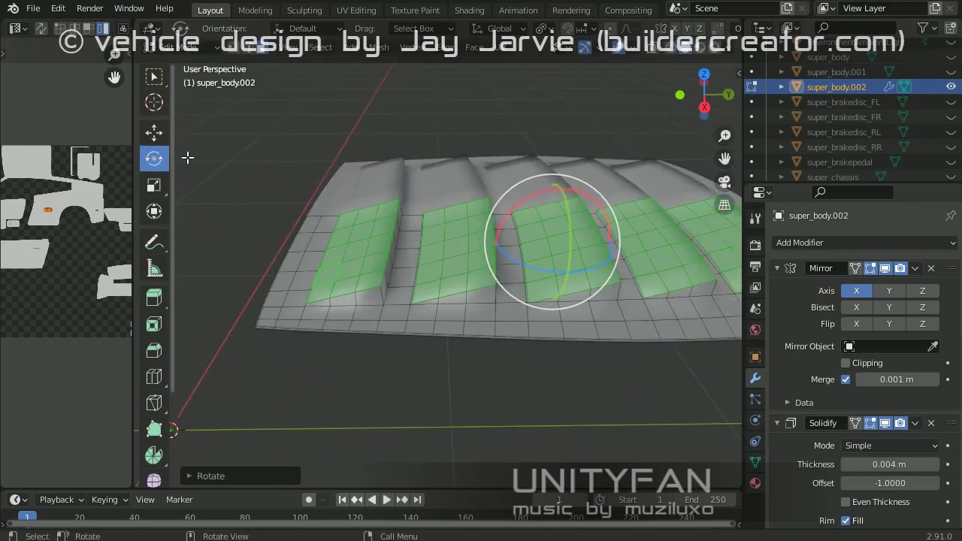
pyautogui.moveTo(521, 240); pyautogui.dragTo(521, 208)
pyautogui.moveTo(521, 208); pyautogui.dragTo(423, 221, button='middle')
pyautogui.scroll(3, 425, 201)
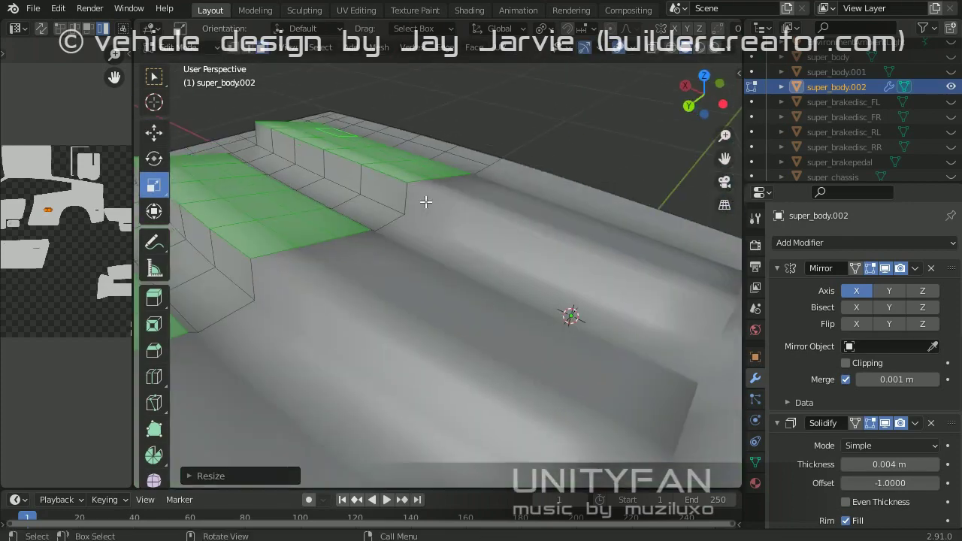
# Step: Select a face at a slat's end, toggling wireframe and back to solid shading
pyautogui.click(221, 293)
pyautogui.press('w')
pyautogui.moveTo(554, 301)
pyautogui.mouseDown(button='middle')
pyautogui.moveTo(393, 273)
pyautogui.moveTo(528, 352)
pyautogui.moveTo(360, 338)
pyautogui.moveTo(457, 318)
pyautogui.moveTo(558, 322)
pyautogui.mouseUp(button='middle')
pyautogui.click(558, 322)
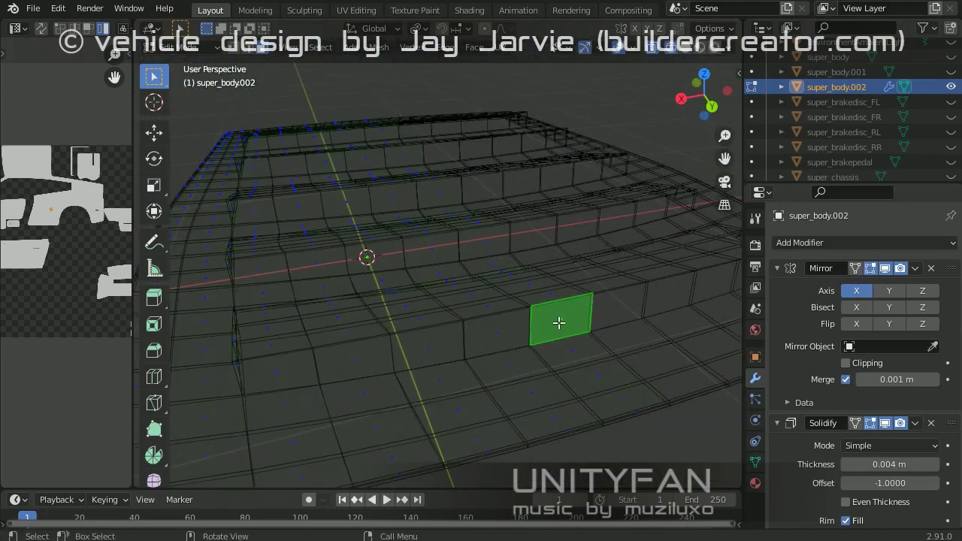
pyautogui.moveTo(317, 364); pyautogui.dragTo(489, 315, button='middle')
pyautogui.press('z')
pyautogui.click(515, 266)
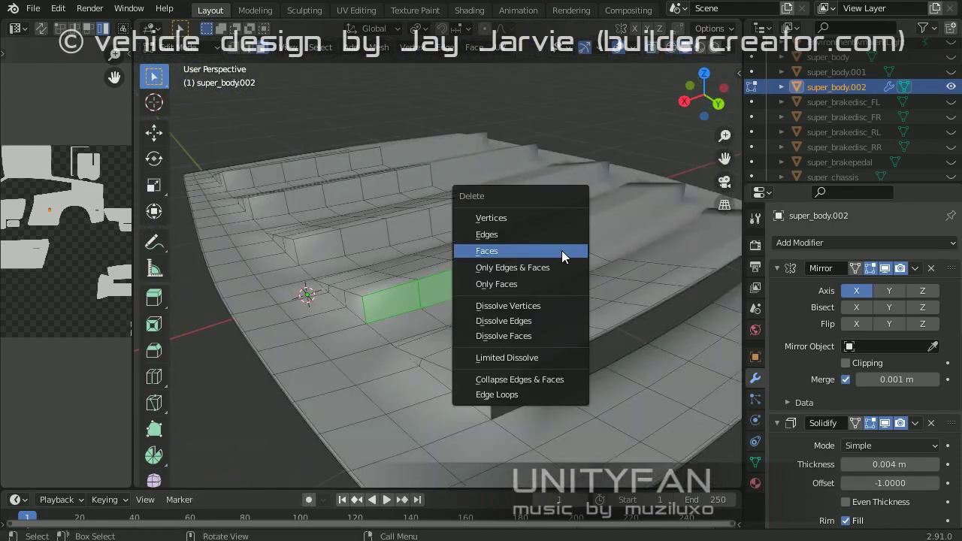
pyautogui.press('Escape')
pyautogui.moveTo(561, 250); pyautogui.dragTo(546, 258, button='middle')
pyautogui.press('Escape')
pyautogui.moveTo(594, 199)
pyautogui.mouseDown(button='middle')
pyautogui.moveTo(455, 203)
pyautogui.moveTo(380, 234)
pyautogui.mouseUp(button='middle')
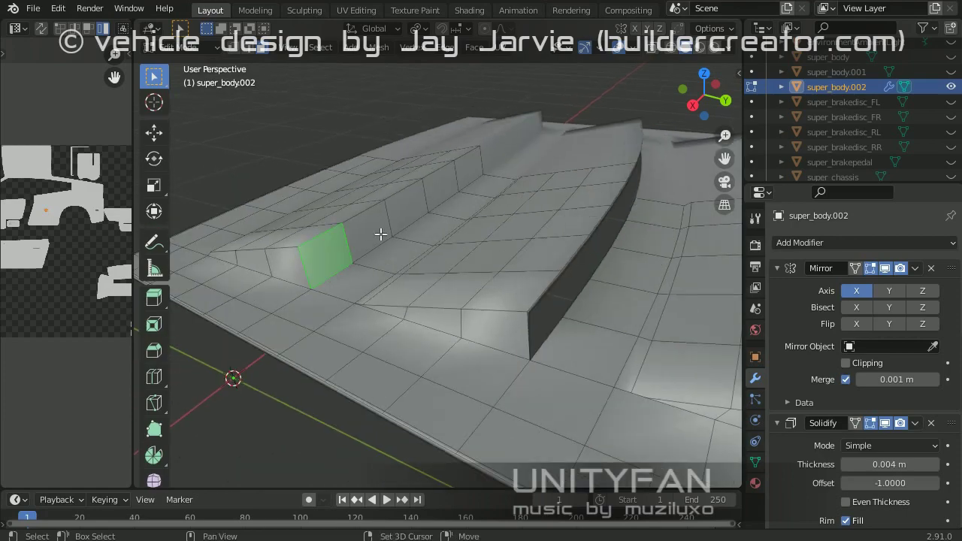
pyautogui.moveTo(455, 190)
pyautogui.mouseDown(button='middle')
pyautogui.moveTo(480, 226)
pyautogui.moveTo(516, 321)
pyautogui.moveTo(288, 132)
pyautogui.mouseUp(button='middle')
# Step: Move the slat-end vertices along Y and dissolve the selected edges
pyautogui.press('1')
pyautogui.hotkey('shift', 'space')
pyautogui.press('g')
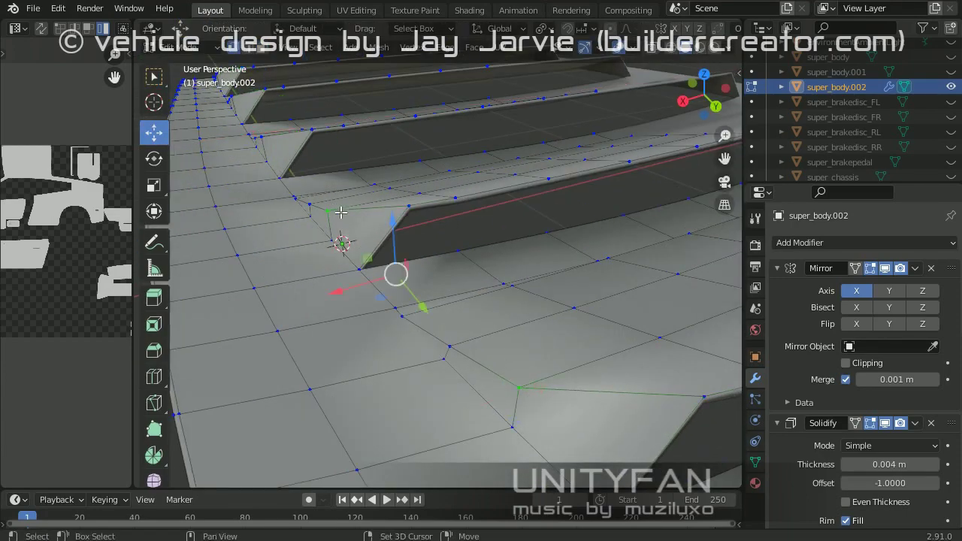
pyautogui.moveTo(340, 213)
pyautogui.mouseDown(button='middle')
pyautogui.moveTo(253, 268)
pyautogui.moveTo(215, 161)
pyautogui.moveTo(346, 254)
pyautogui.moveTo(544, 333)
pyautogui.moveTo(601, 283)
pyautogui.moveTo(294, 202)
pyautogui.moveTo(461, 269)
pyautogui.moveTo(407, 245)
pyautogui.mouseUp(button='middle')
pyautogui.press('g')
pyautogui.press('y')
pyautogui.click(346, 254)
pyautogui.moveTo(351, 223)
pyautogui.mouseDown(button='middle')
pyautogui.moveTo(520, 315)
pyautogui.moveTo(404, 303)
pyautogui.moveTo(539, 207)
pyautogui.mouseUp(button='middle')
pyautogui.click(478, 268)
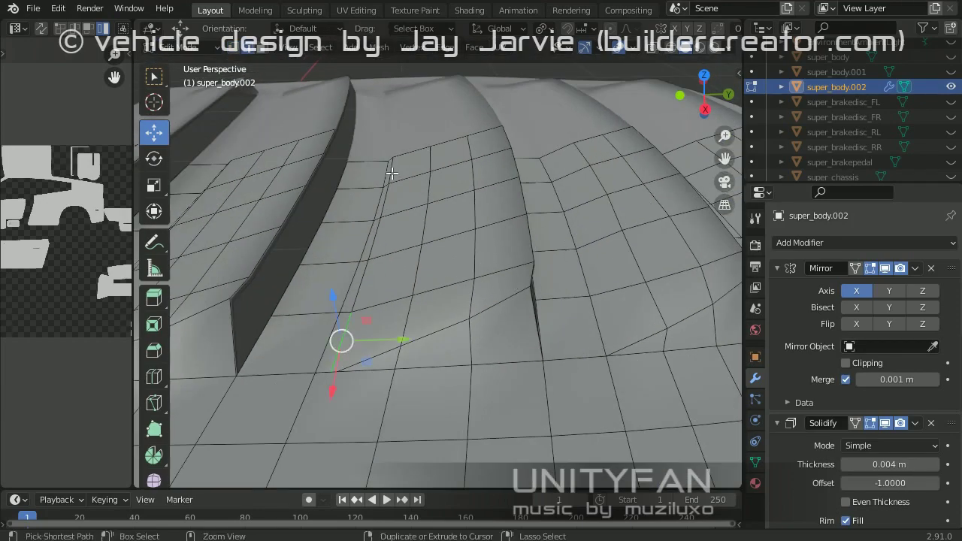
# Step: Make two knife cuts across the deck panel near the vent slot ends
pyautogui.scroll(-5, 391, 173)
pyautogui.hotkey('ctrl', 'z')
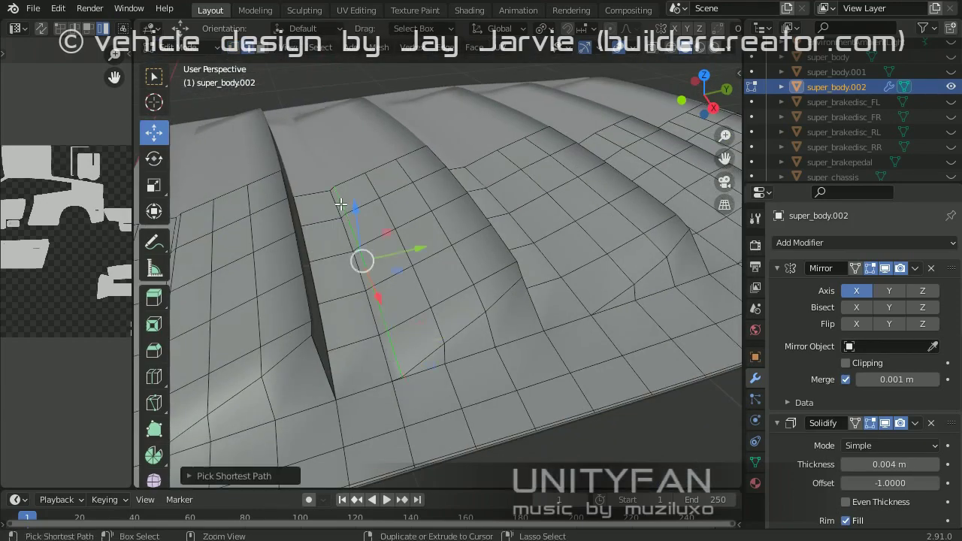
pyautogui.hotkey('ctrl', 'shift', 'z')
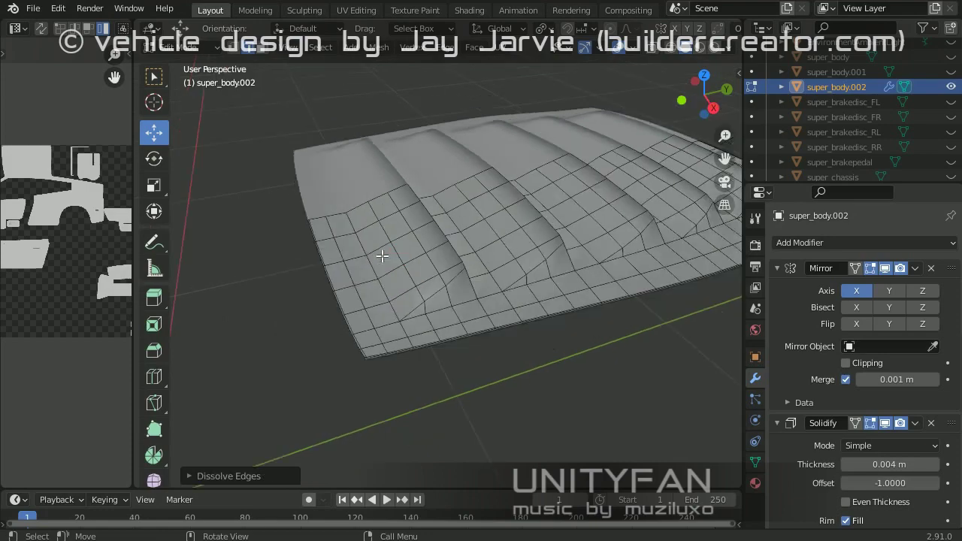
pyautogui.scroll(2, 381, 256)
pyautogui.press('k')
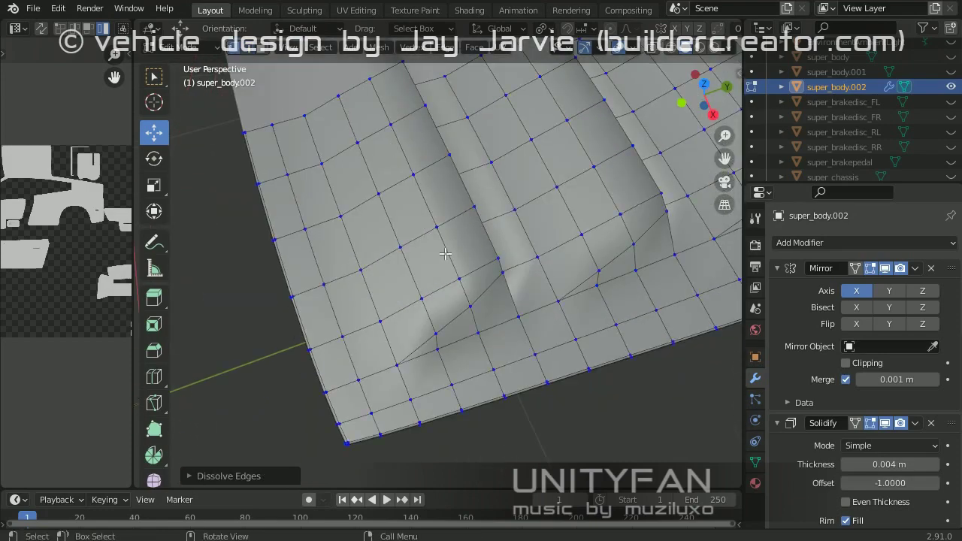
pyautogui.scroll(2, 360, 255)
pyautogui.scroll(1, 331, 259)
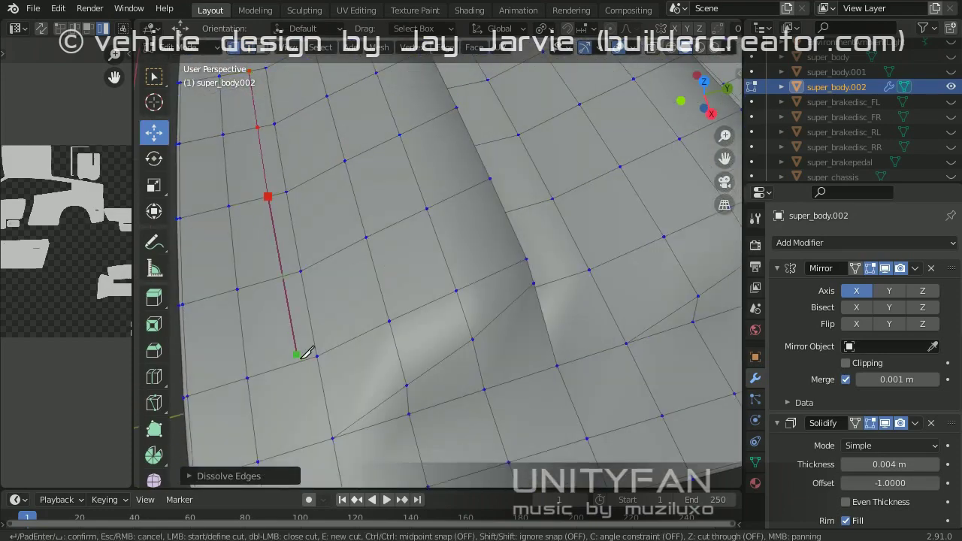
pyautogui.moveTo(358, 451)
pyautogui.mouseDown(button='middle')
pyautogui.moveTo(526, 315)
pyautogui.moveTo(251, 337)
pyautogui.moveTo(493, 316)
pyautogui.moveTo(319, 239)
pyautogui.mouseUp(button='middle')
pyautogui.press('Return')
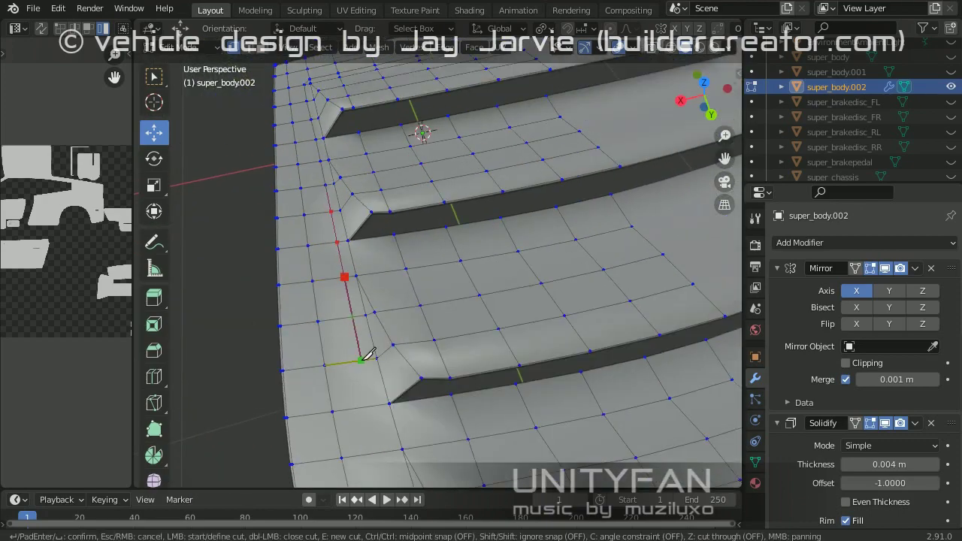
pyautogui.keyDown('shift'); pyautogui.moveTo(368, 355); pyautogui.dragTo(376, 322, button='middle'); pyautogui.keyUp('shift')
pyautogui.moveTo(408, 404)
pyautogui.keyDown('shift'); pyautogui.mouseDown(button='middle')
pyautogui.moveTo(414, 365)
pyautogui.moveTo(396, 361)
pyautogui.mouseUp(button='middle'); pyautogui.keyUp('shift')
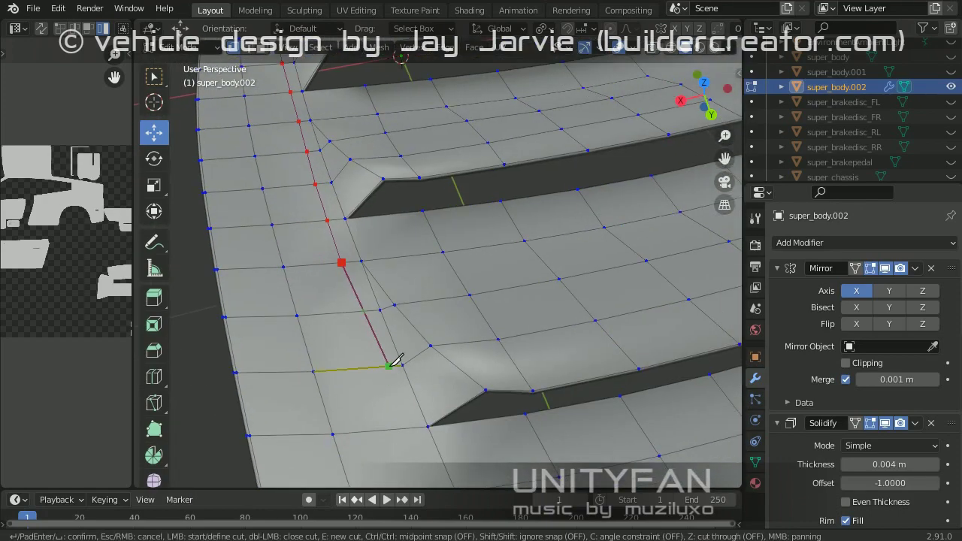
pyautogui.press('Return')
# Step: Add edge loops beside the vent slots and slide them into place
pyautogui.moveTo(478, 441)
pyautogui.mouseDown(button='middle')
pyautogui.moveTo(371, 378)
pyautogui.moveTo(65, 335)
pyautogui.mouseUp(button='middle')
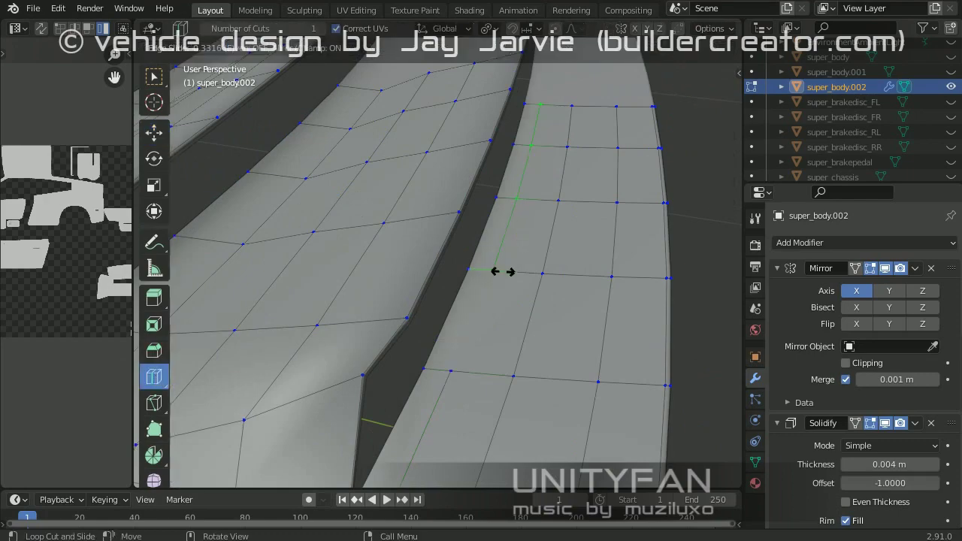
pyautogui.moveTo(483, 234)
pyautogui.mouseDown(button='middle')
pyautogui.moveTo(440, 332)
pyautogui.moveTo(451, 350)
pyautogui.mouseUp(button='middle')
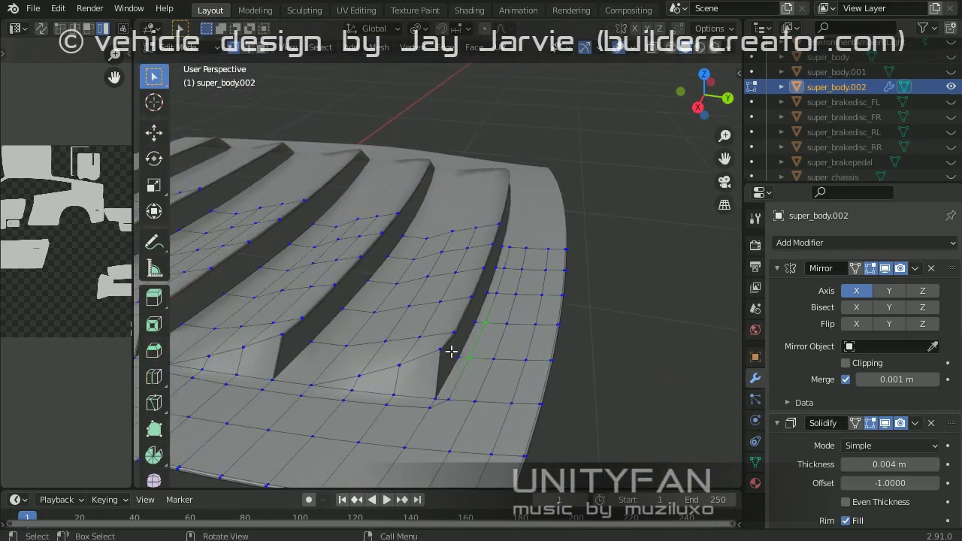
pyautogui.scroll(4, 423, 353)
pyautogui.keyDown('shift'); pyautogui.moveTo(410, 304); pyautogui.dragTo(446, 386, button='middle'); pyautogui.keyUp('shift')
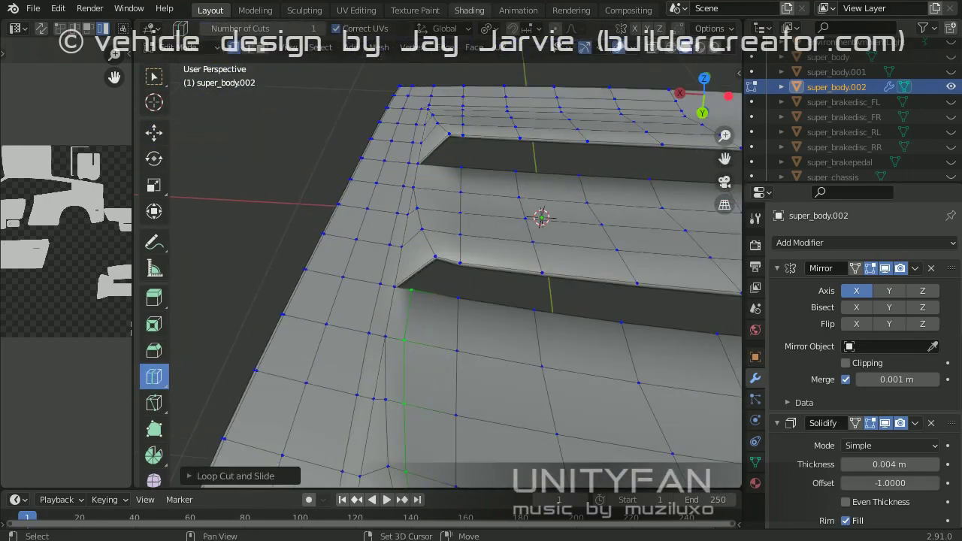
pyautogui.moveTo(455, 100)
pyautogui.mouseDown(button='middle')
pyautogui.moveTo(604, 244)
pyautogui.moveTo(411, 300)
pyautogui.moveTo(383, 215)
pyautogui.mouseUp(button='middle')
pyautogui.click(383, 215)
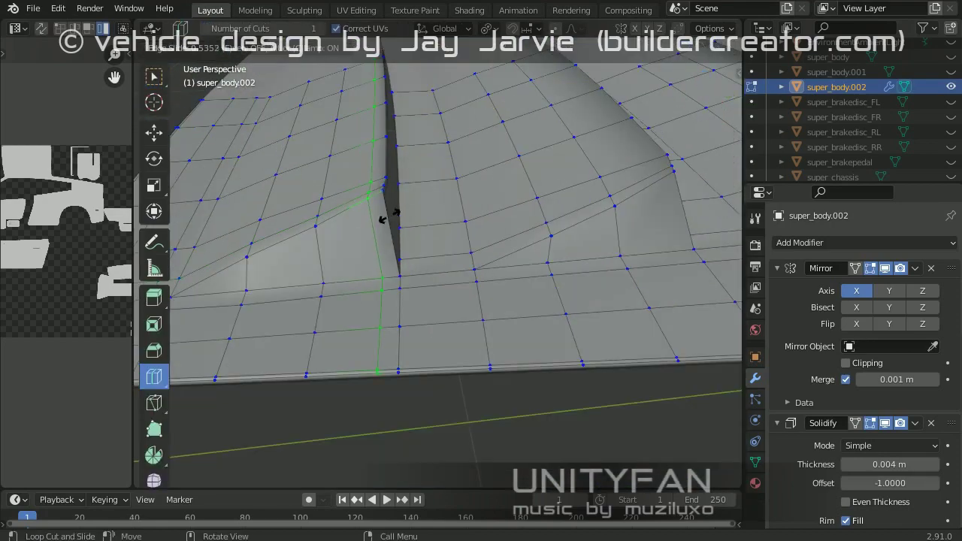
pyautogui.click(574, 250)
pyautogui.moveTo(575, 249)
pyautogui.mouseDown(button='middle')
pyautogui.moveTo(440, 274)
pyautogui.moveTo(431, 249)
pyautogui.mouseUp(button='middle')
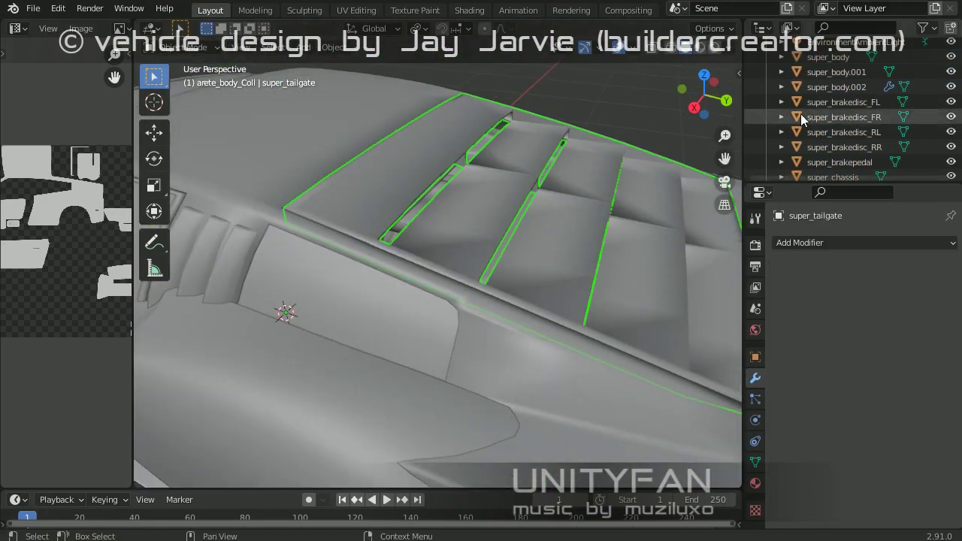
# Step: Cylinder-project the tailgate's UVs and scale down its UV island
pyautogui.moveTo(624, 243)
pyautogui.mouseDown(button='middle')
pyautogui.moveTo(564, 262)
pyautogui.moveTo(465, 270)
pyautogui.moveTo(521, 251)
pyautogui.moveTo(380, 323)
pyautogui.mouseUp(button='middle')
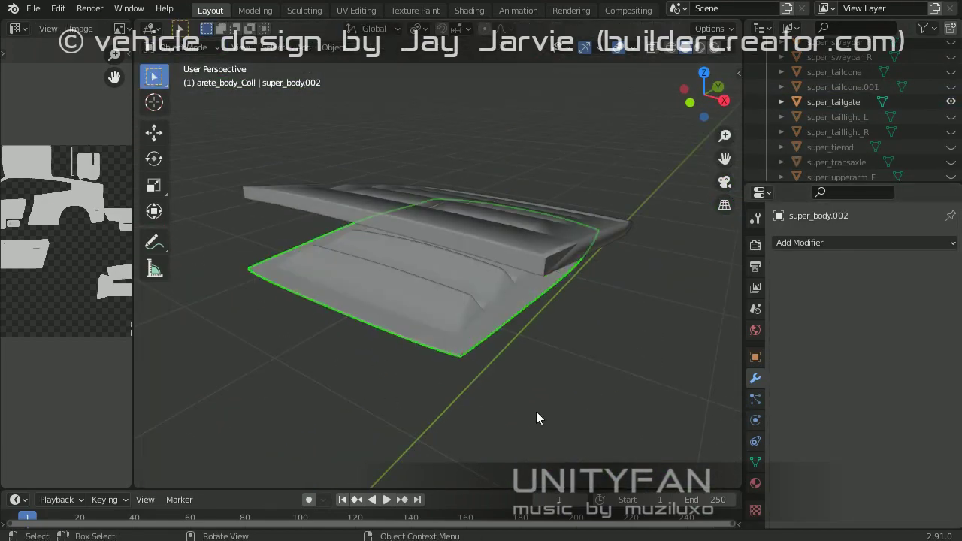
pyautogui.moveTo(536, 412); pyautogui.dragTo(474, 310, button='middle')
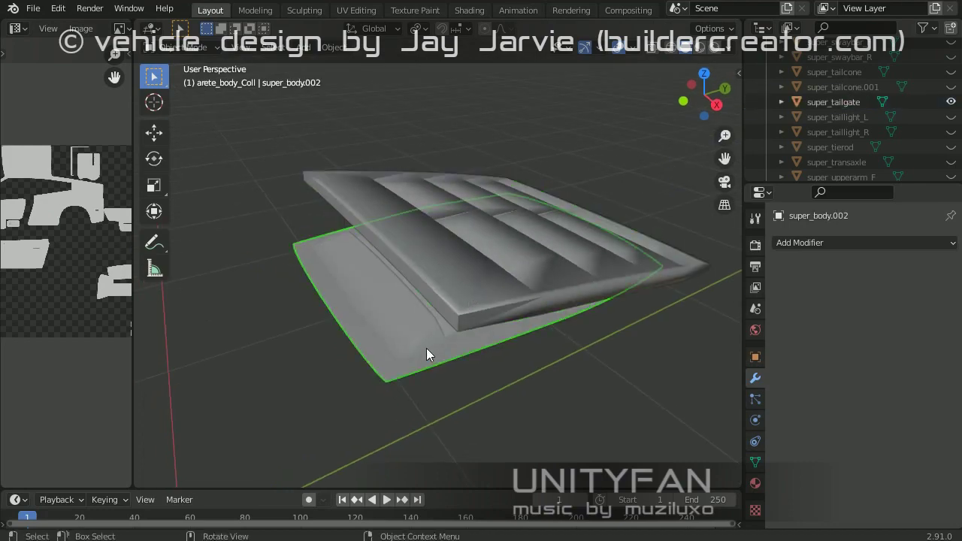
pyautogui.click(507, 349)
pyautogui.moveTo(426, 353)
pyautogui.mouseDown(button='middle')
pyautogui.moveTo(508, 349)
pyautogui.moveTo(526, 310)
pyautogui.mouseUp(button='middle')
pyautogui.press('Tab')
pyautogui.hotkey('ctrl', 'r')
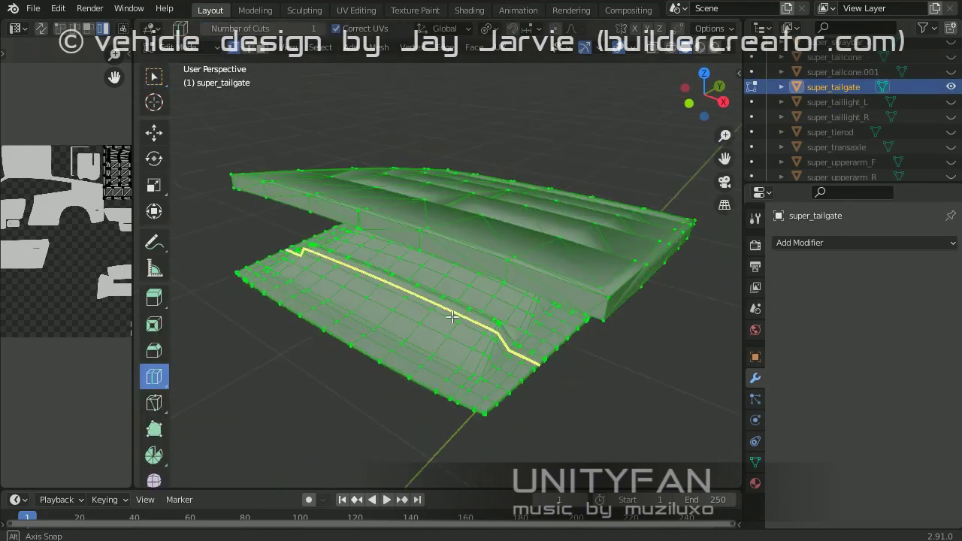
pyautogui.press('w')
pyautogui.hotkey('alt', 'a')
pyautogui.moveTo(396, 302); pyautogui.dragTo(501, 343, button='middle')
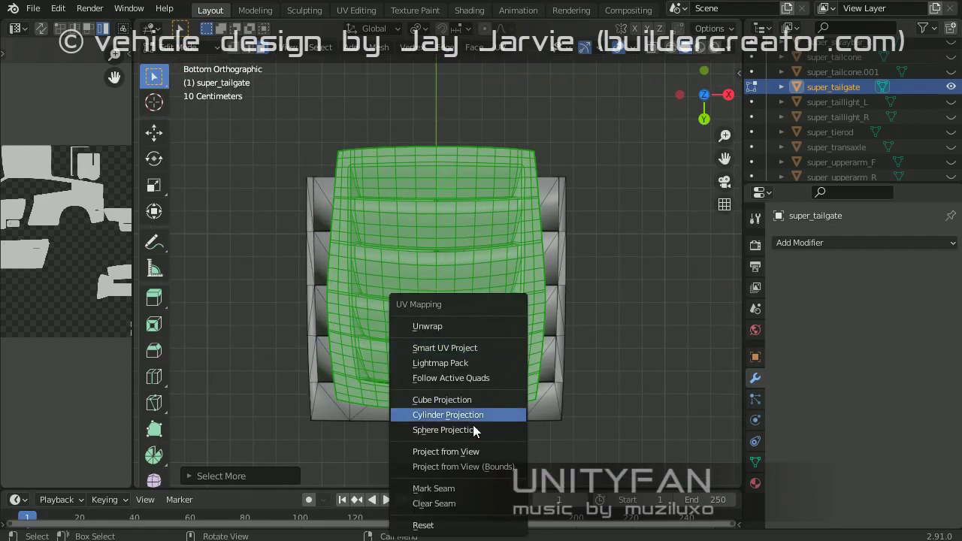
pyautogui.click(473, 420)
pyautogui.moveTo(137, 270); pyautogui.dragTo(409, 300)
pyautogui.press('s')
pyautogui.click(207, 312)
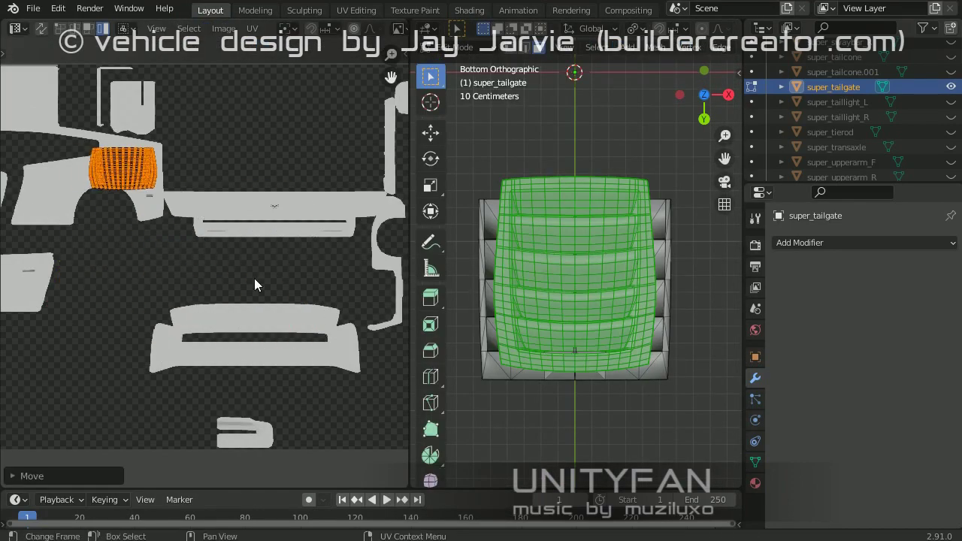
# Step: Separate the selected tailgate part into its own object
pyautogui.press('Tab')
pyautogui.moveTo(564, 300); pyautogui.dragTo(586, 389, button='middle')
pyautogui.press('Tab')
pyautogui.moveTo(600, 335); pyautogui.dragTo(587, 368, button='middle')
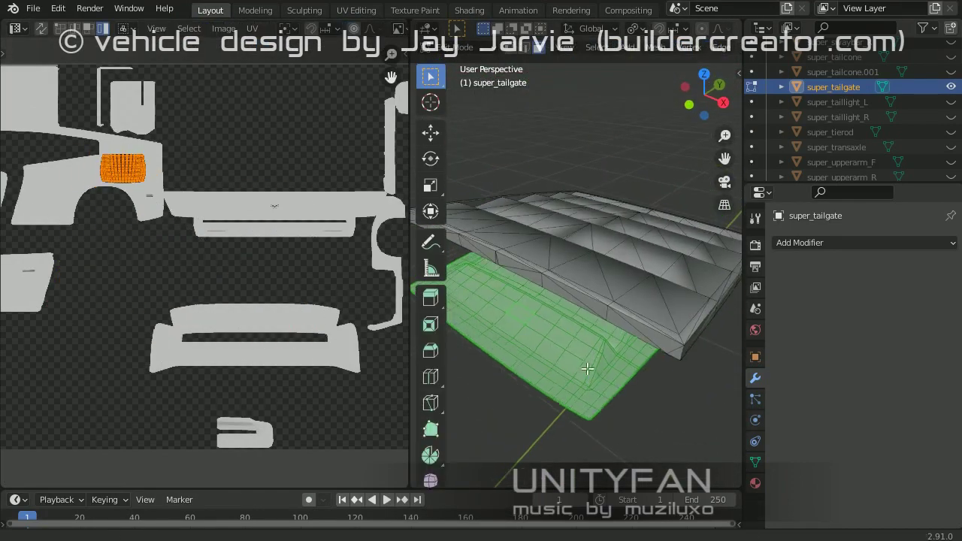
pyautogui.press('p')
pyautogui.press('a')
pyautogui.press('Tab')
# Step: Select all car objects, save, and export them as COLLADA over super.dae in the super folder
pyautogui.scroll(-3, 584, 405)
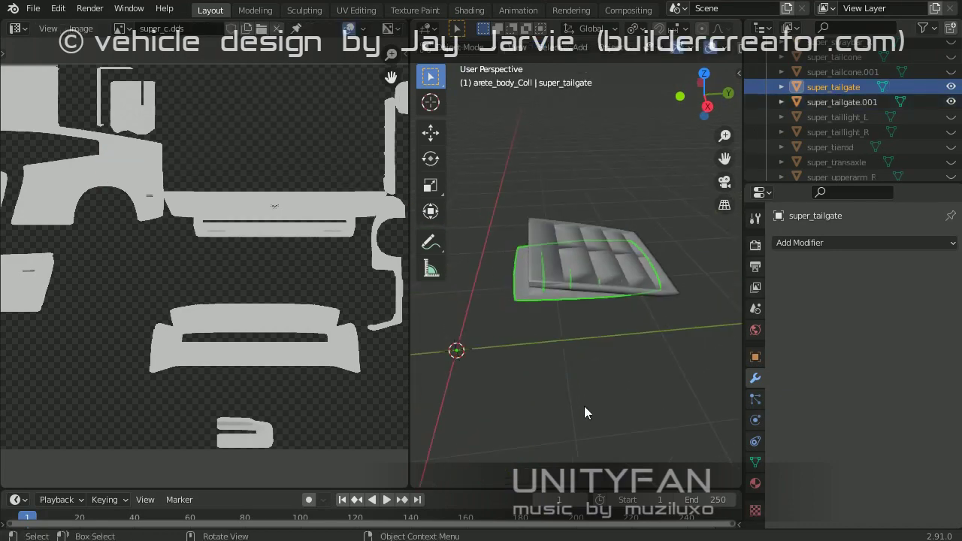
pyautogui.moveTo(411, 304); pyautogui.dragTo(43, 304)
pyautogui.press('a')
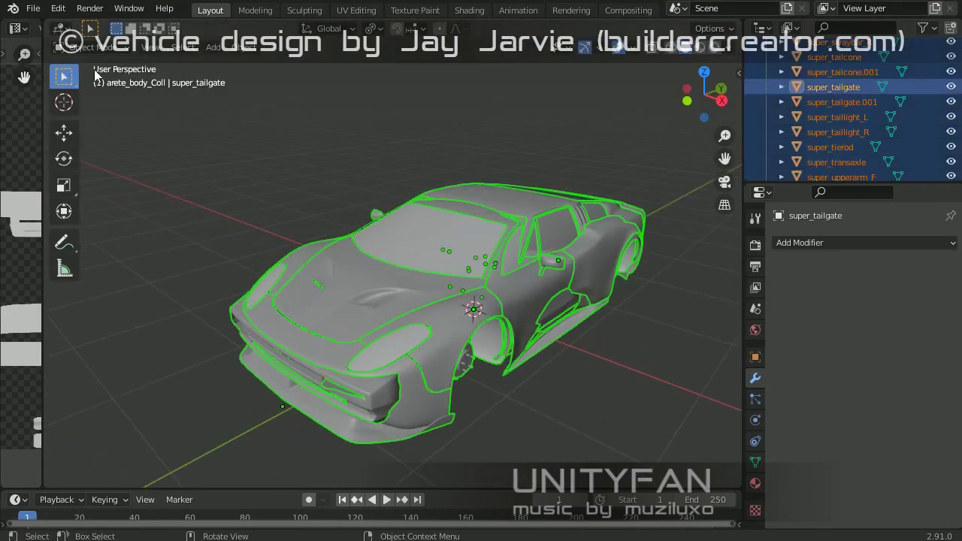
pyautogui.hotkey('ctrl', 's')
pyautogui.click(33, 8)
pyautogui.click(225, 225)
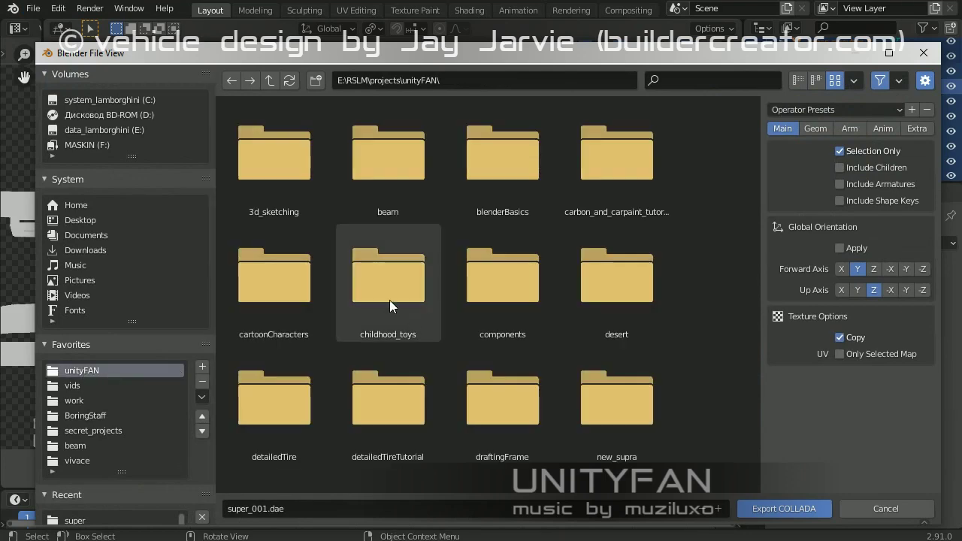
pyautogui.click(75, 445)
pyautogui.click(387, 194)
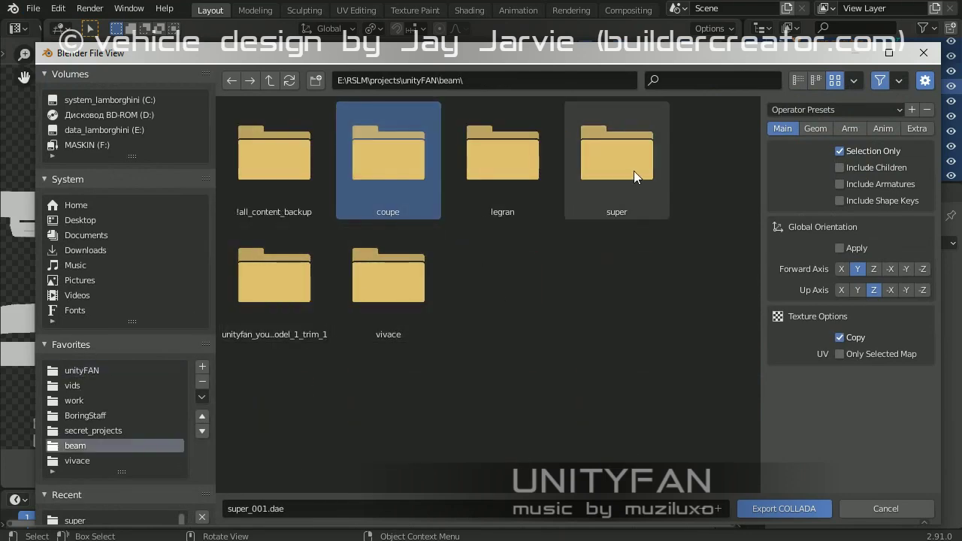
pyautogui.click(401, 225)
pyautogui.click(768, 515)
# Step: Paste the exported super.dae into super_arete, replacing the older file
pyautogui.click(368, 522)
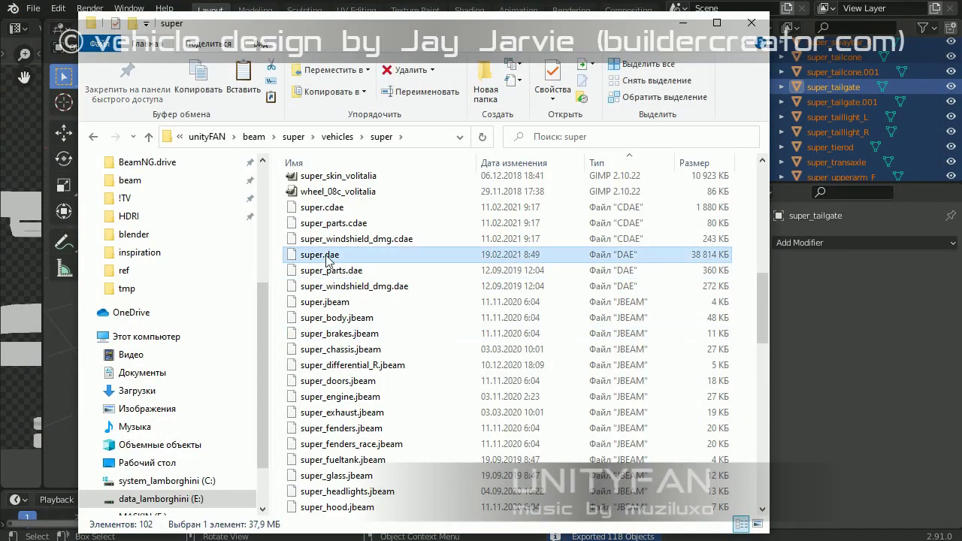
pyautogui.hotkey('ctrl', 'c')
pyautogui.click(244, 522)
pyautogui.rightClick(343, 172)
pyautogui.click(397, 275)
pyautogui.click(342, 166)
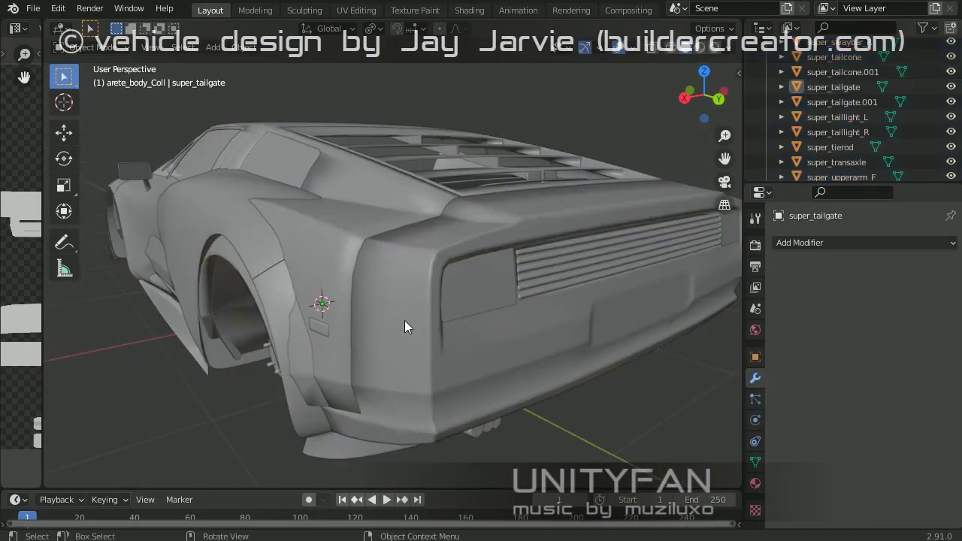
# Step: Slide the left taillight's geometry into a new position inside its opening
pyautogui.click(482, 285)
pyautogui.click(391, 287)
pyautogui.click(457, 305)
pyautogui.press('Tab')
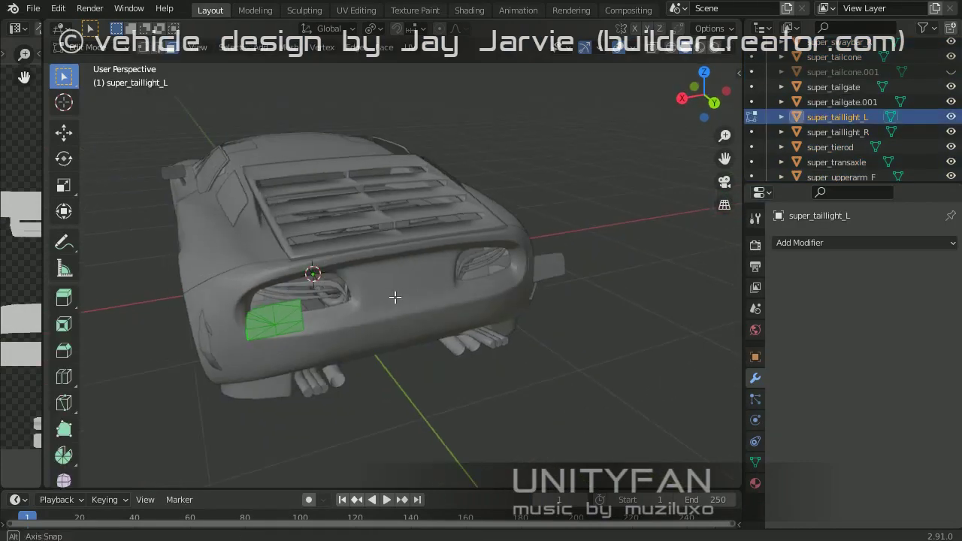
pyautogui.click(63, 129)
pyautogui.scroll(5, 381, 276)
pyautogui.moveTo(381, 276); pyautogui.dragTo(601, 226, button='middle')
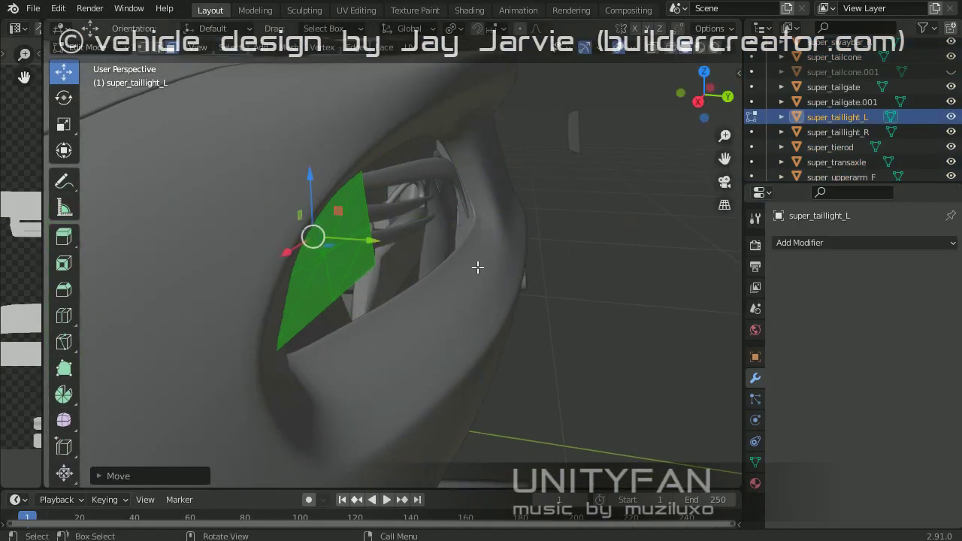
pyautogui.press('g')
pyautogui.moveTo(477, 266)
pyautogui.mouseDown(button='middle')
pyautogui.moveTo(428, 228)
pyautogui.moveTo(440, 253)
pyautogui.moveTo(414, 273)
pyautogui.moveTo(386, 253)
pyautogui.moveTo(303, 266)
pyautogui.mouseUp(button='middle')
pyautogui.press('Escape')
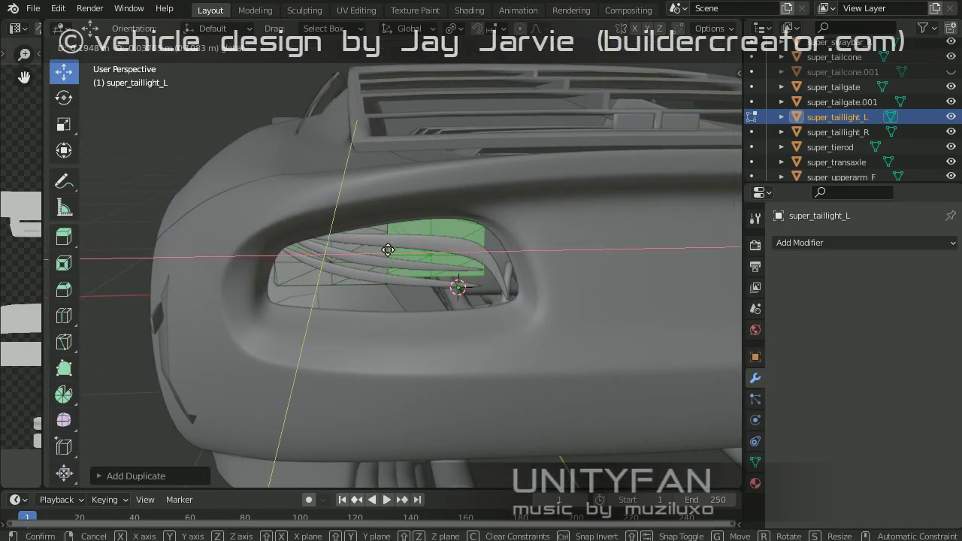
pyautogui.click(388, 249)
pyautogui.moveTo(388, 249)
pyautogui.mouseDown(button='middle')
pyautogui.moveTo(451, 232)
pyautogui.moveTo(429, 232)
pyautogui.moveTo(440, 270)
pyautogui.moveTo(420, 229)
pyautogui.moveTo(371, 278)
pyautogui.mouseUp(button='middle')
pyautogui.press('Tab')
# Step: Mirror the left taillight with a Mirror modifier and separate the right taillight as its own object
pyautogui.click(838, 131)
pyautogui.scroll(-2, 882, 112)
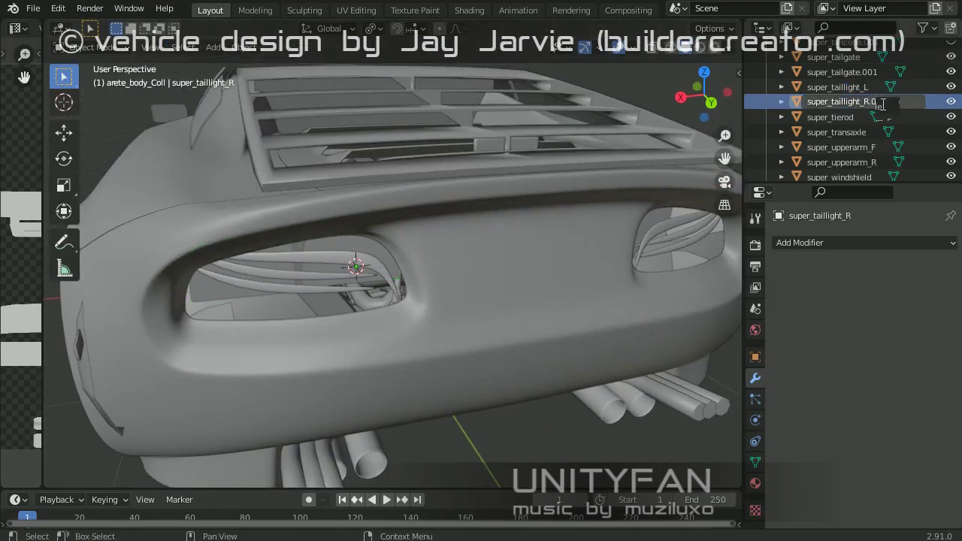
pyautogui.press('KP_Divide')
pyautogui.click(855, 242)
pyautogui.click(678, 400)
pyautogui.press('Tab')
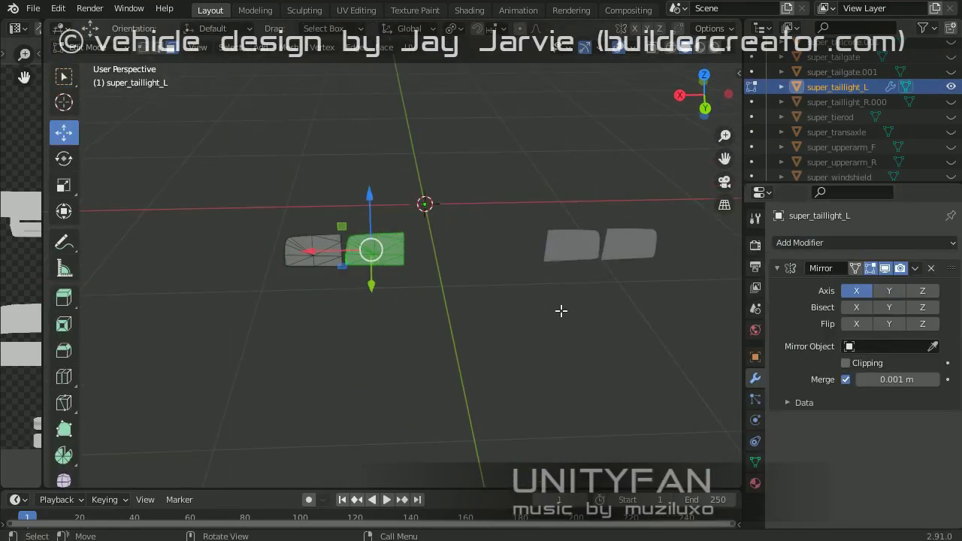
pyautogui.click(894, 287)
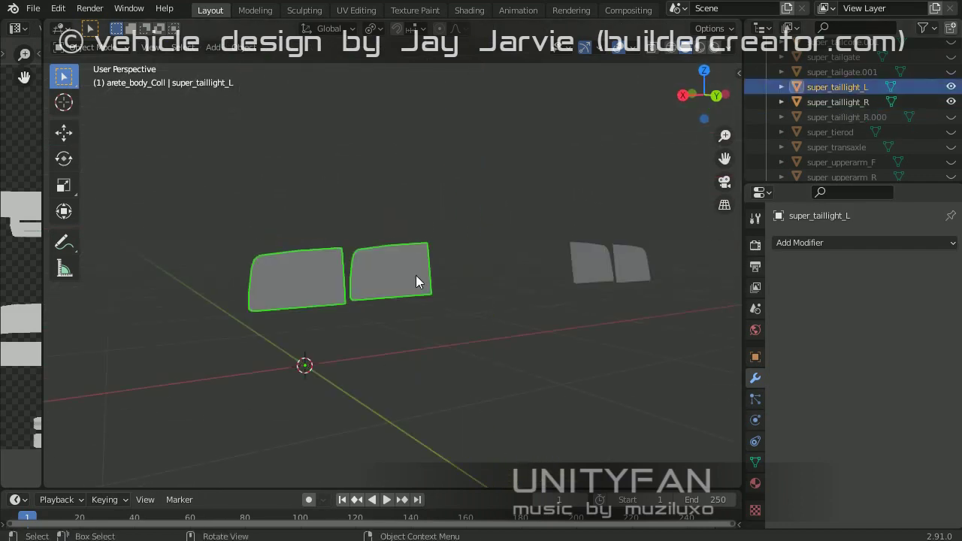
pyautogui.press('KP_Divide')
# Step: Select all objects, save, and export the car as COLLADA over super.dae
pyautogui.moveTo(476, 336)
pyautogui.mouseDown(button='middle')
pyautogui.moveTo(292, 321)
pyautogui.moveTo(399, 245)
pyautogui.moveTo(336, 291)
pyautogui.moveTo(417, 311)
pyautogui.moveTo(431, 297)
pyautogui.mouseUp(button='middle')
pyautogui.scroll(-5, 337, 291)
pyautogui.click(356, 297)
pyautogui.moveTo(356, 296); pyautogui.dragTo(434, 299, button='middle')
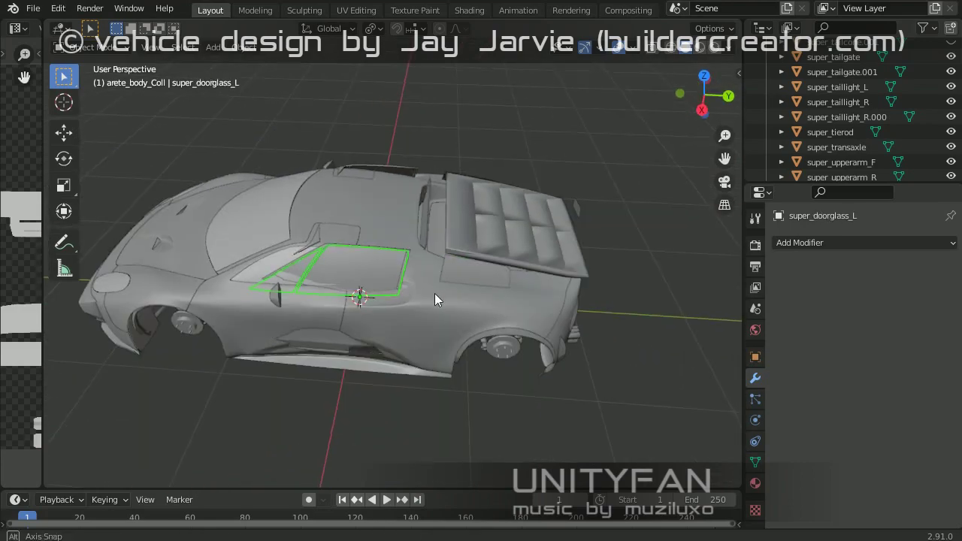
pyautogui.press('a')
pyautogui.click(33, 9)
pyautogui.click(53, 107)
pyautogui.click(33, 8)
pyautogui.click(226, 281)
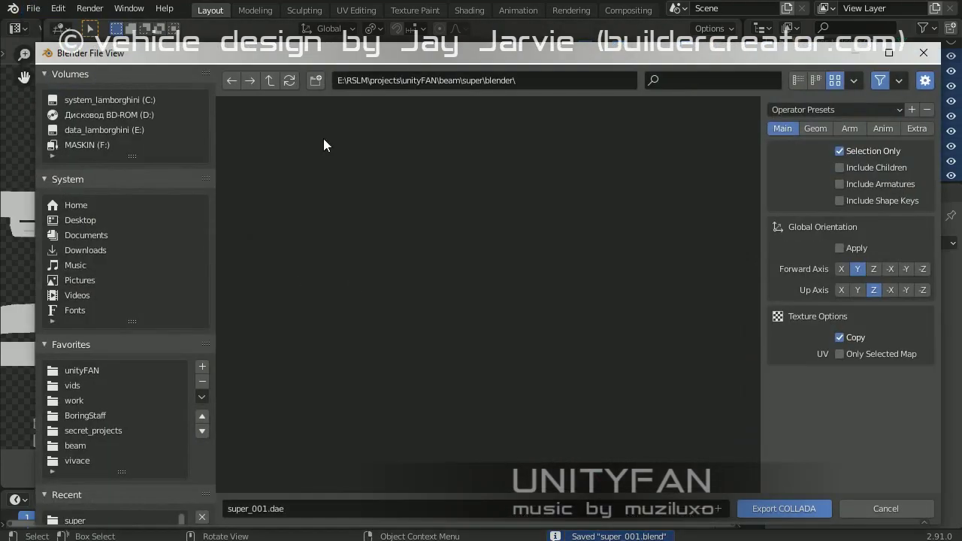
pyautogui.doubleClick(421, 170)
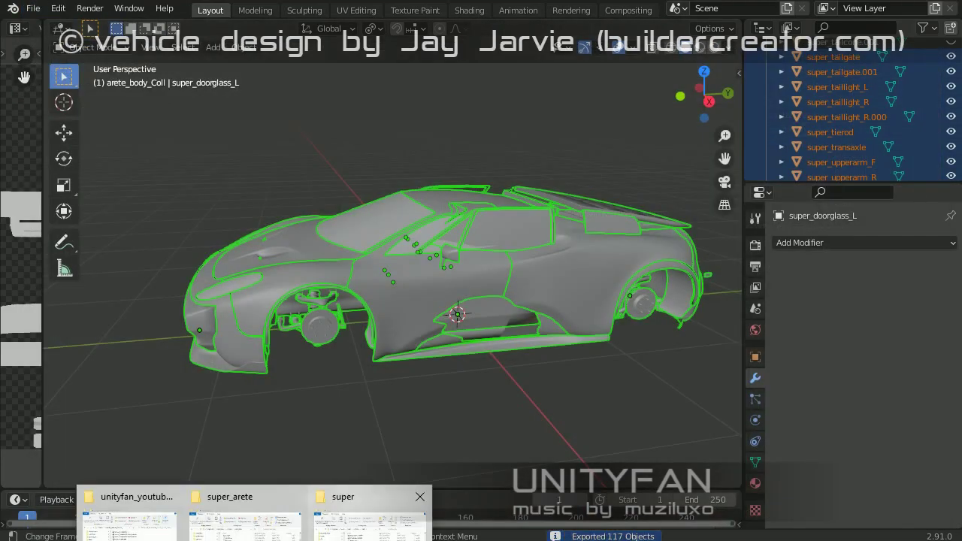
# Step: Copy the newly exported super.dae and go to the super_arete folder
pyautogui.click(368, 525)
pyautogui.rightClick(319, 251)
pyautogui.click(311, 498)
pyautogui.click(245, 525)
pyautogui.rightClick(339, 359)
# Step: Paste super.dae into super_arete, replacing the existing file
pyautogui.click(382, 461)
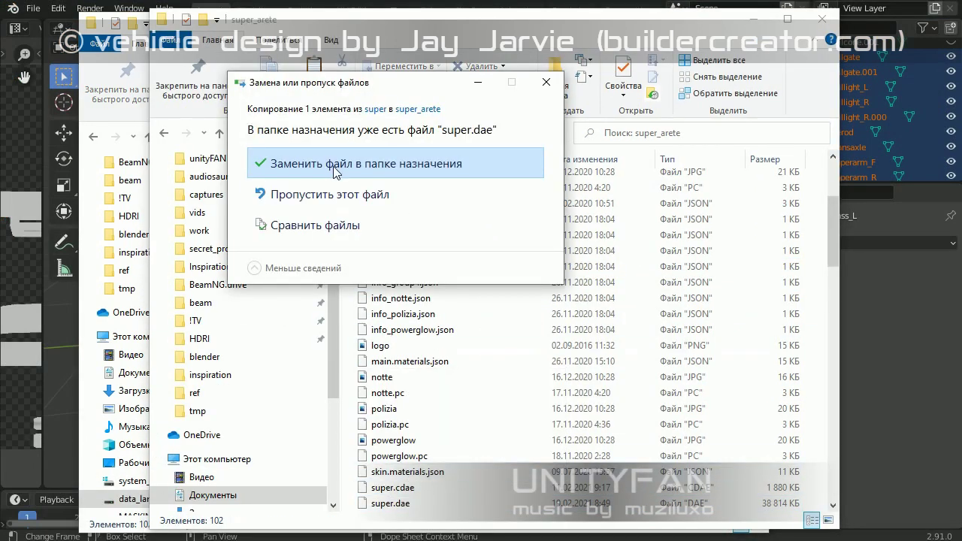
pyautogui.click(334, 172)
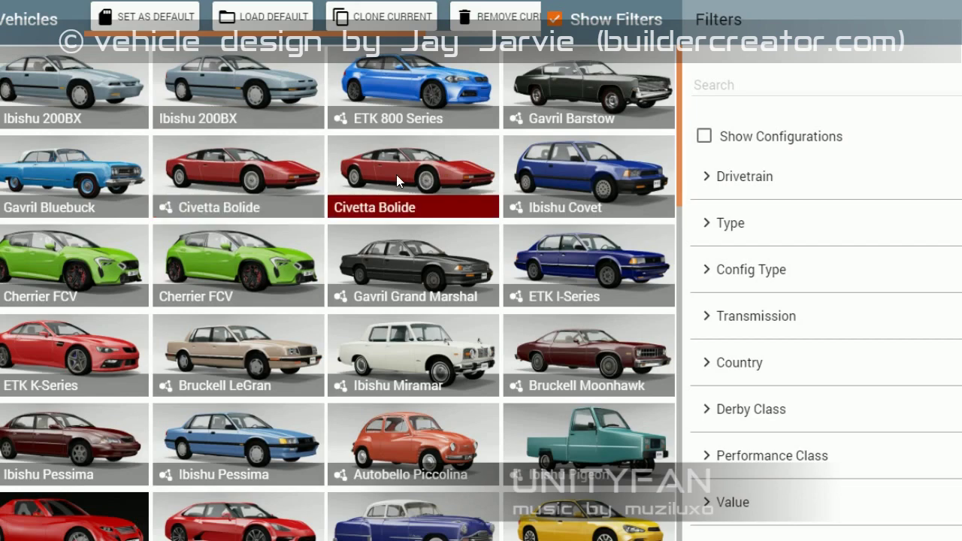
# Step: Choose the Civetta Bolide 350 (M) configuration in Blu Cielo and spawn it
pyautogui.click(396, 174)
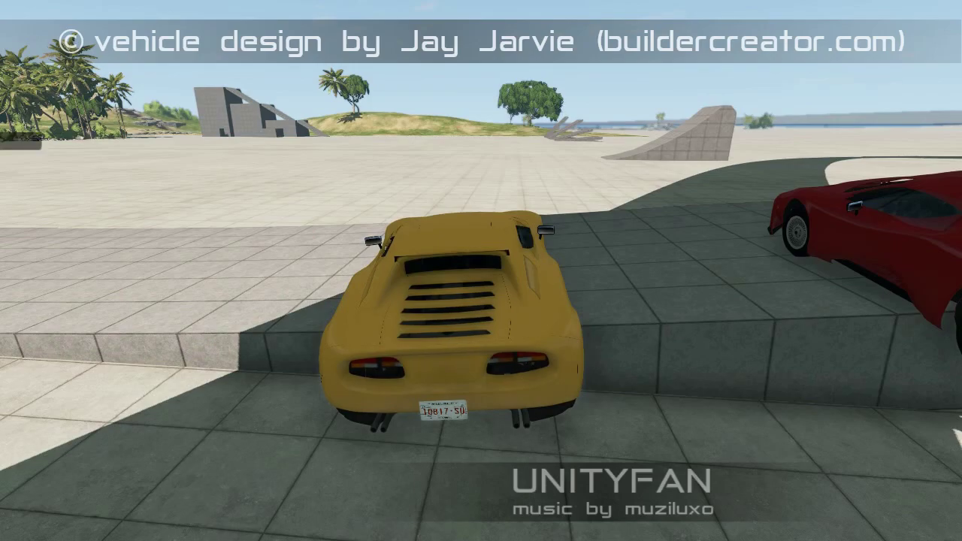
pyautogui.hotkey('ctrl', 'e')
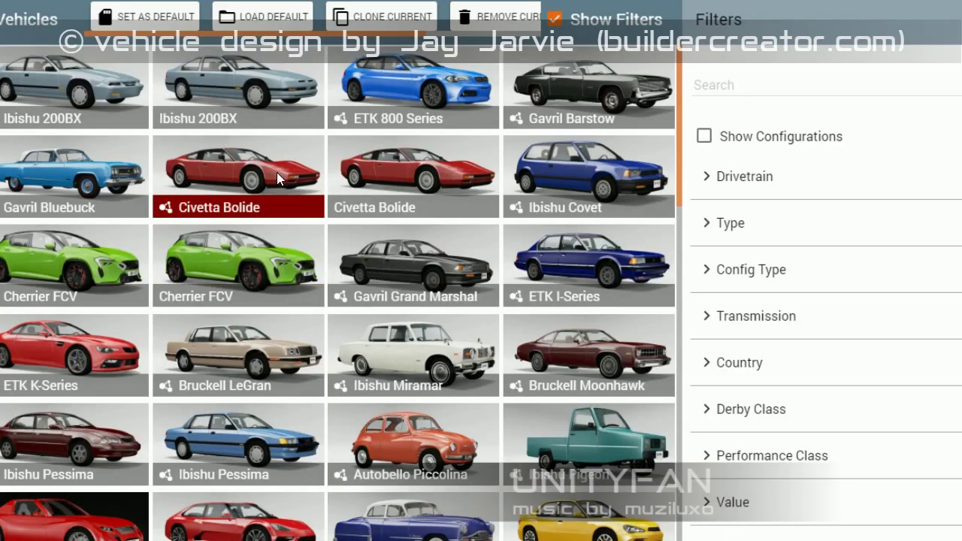
pyautogui.click(383, 196)
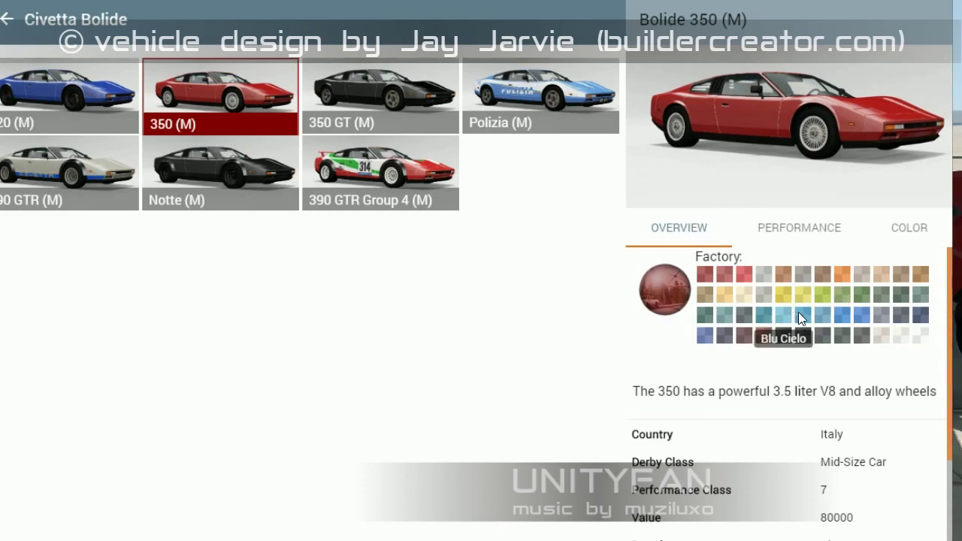
pyautogui.press('Return')
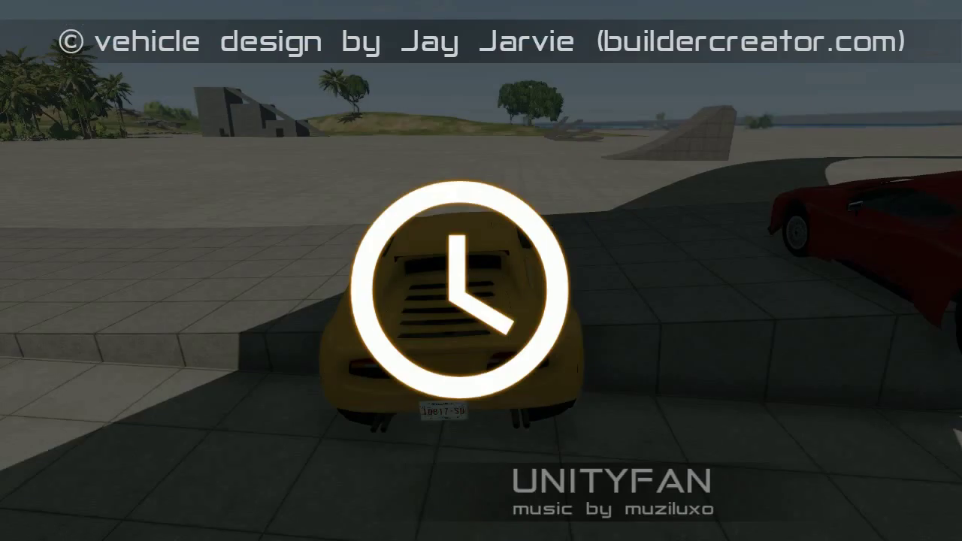